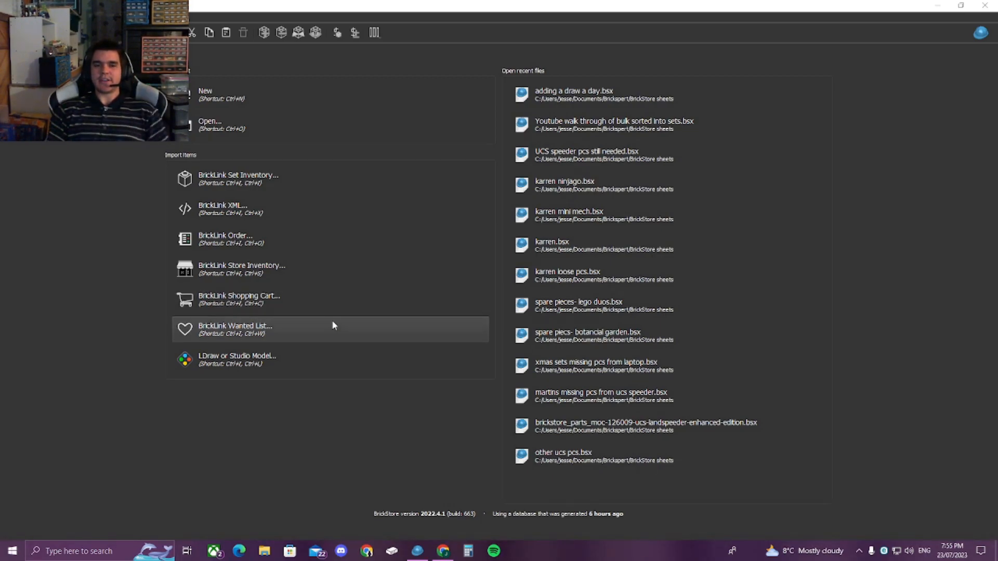
Import the BrickLink store inventory
click(458, 10)
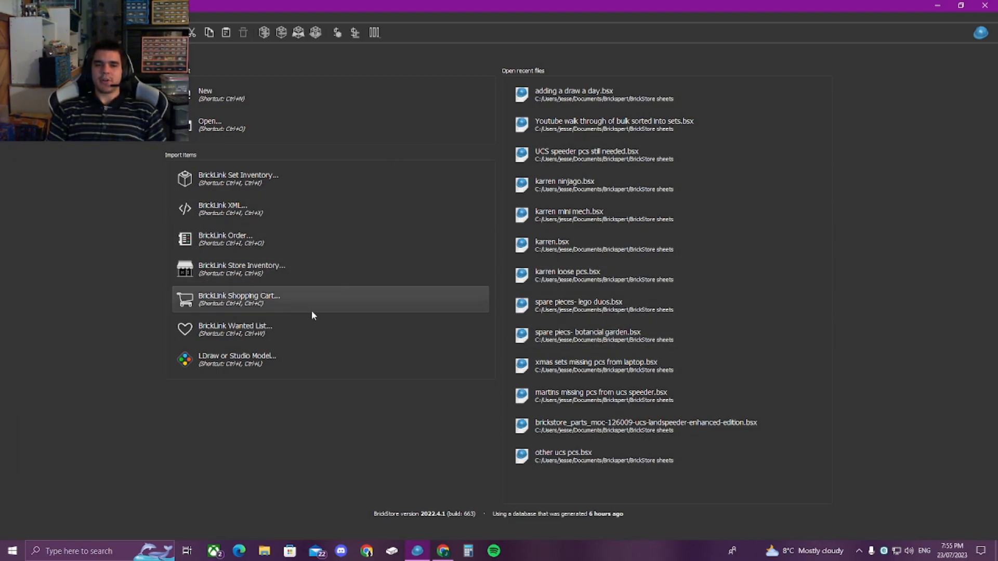
click(331, 274)
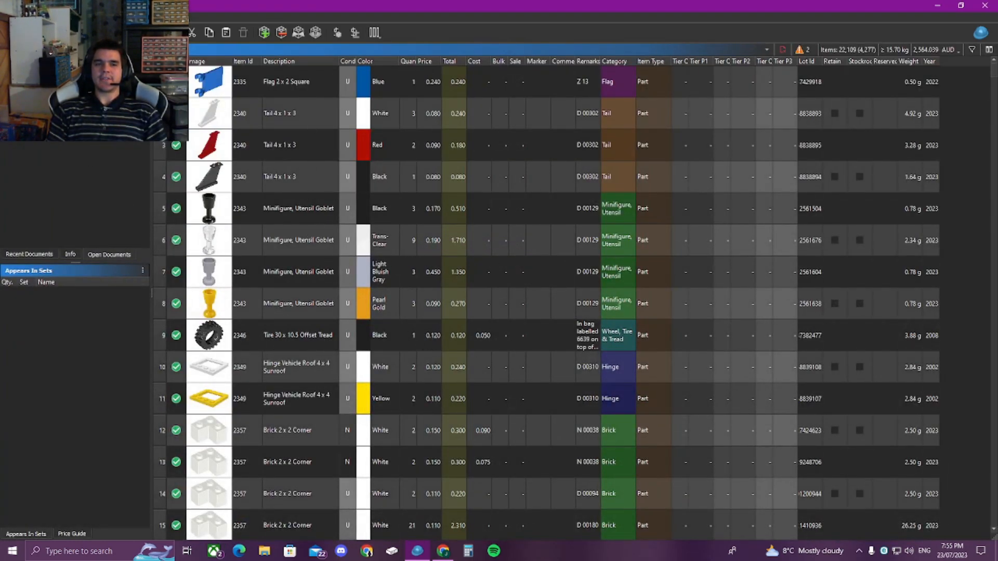
Import the BrickLink wanted list of all pieces to buy as a separate document and close the import dialog
key(ctrl+w)
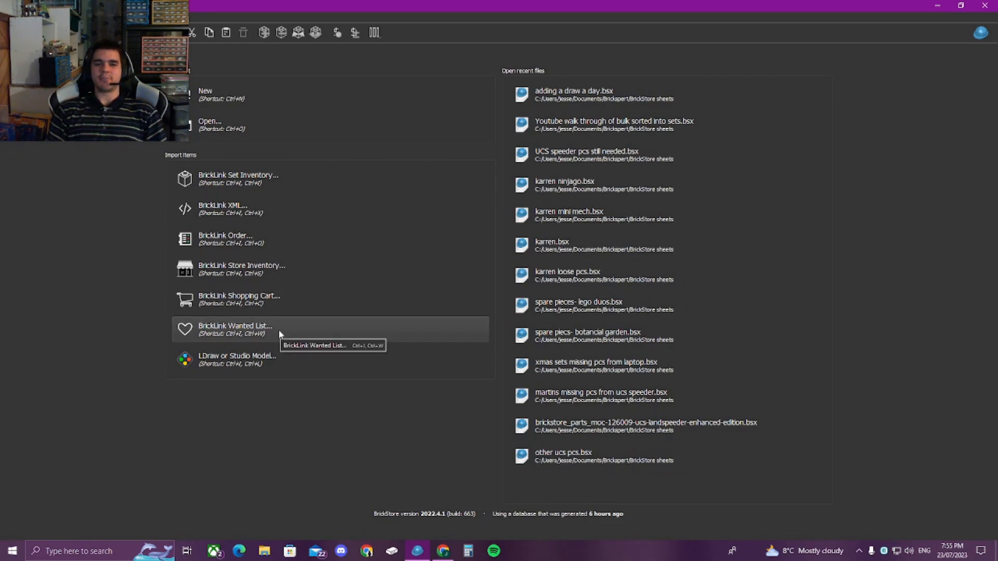
click(297, 335)
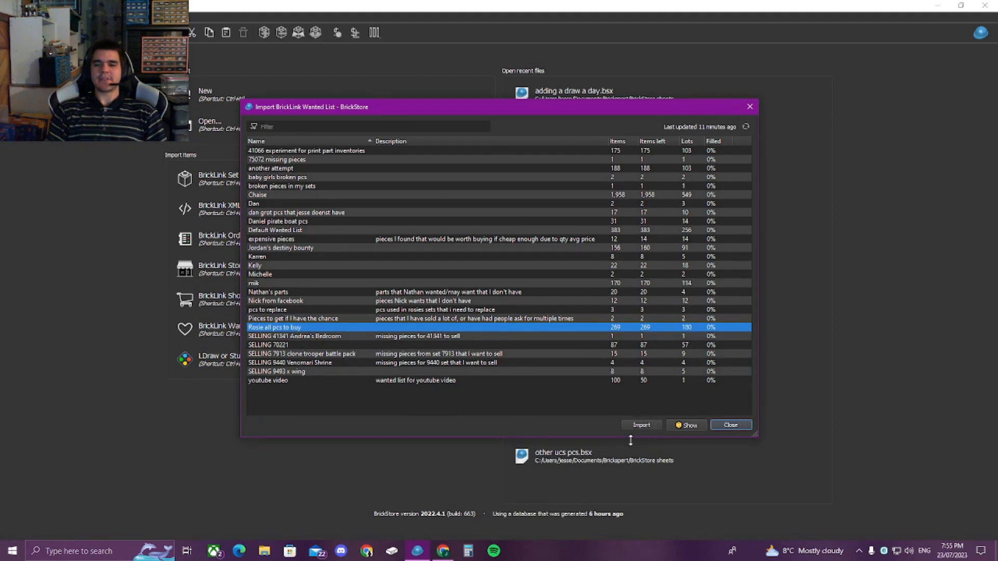
click(642, 426)
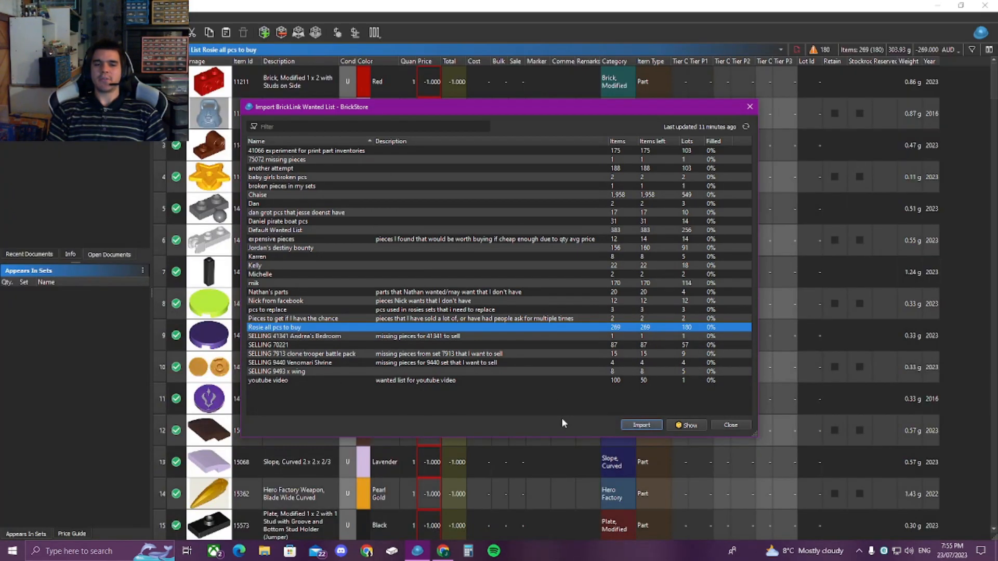
click(732, 425)
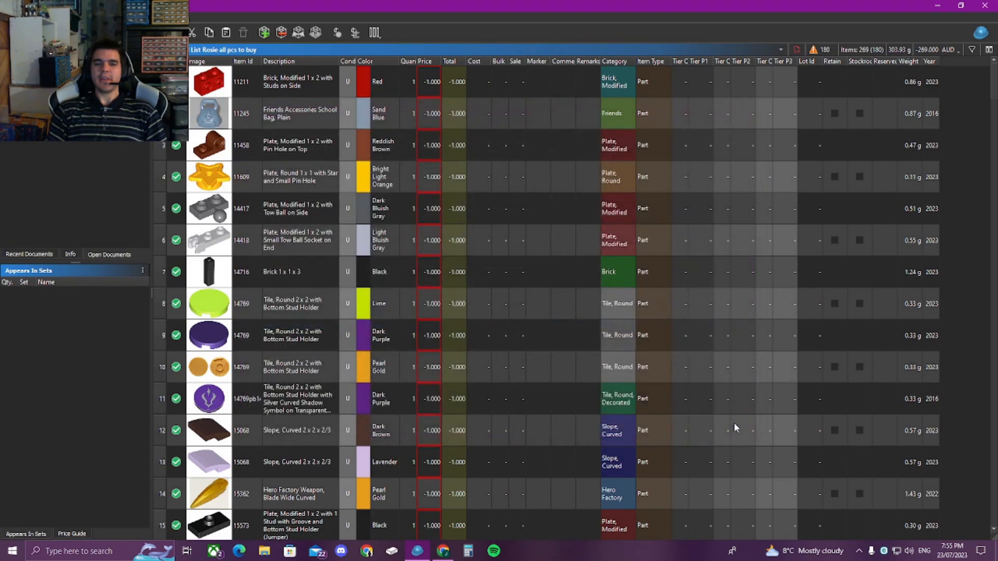
Set the comment of every item in the imported wanted list to 1
drag(326, 82, 320, 439)
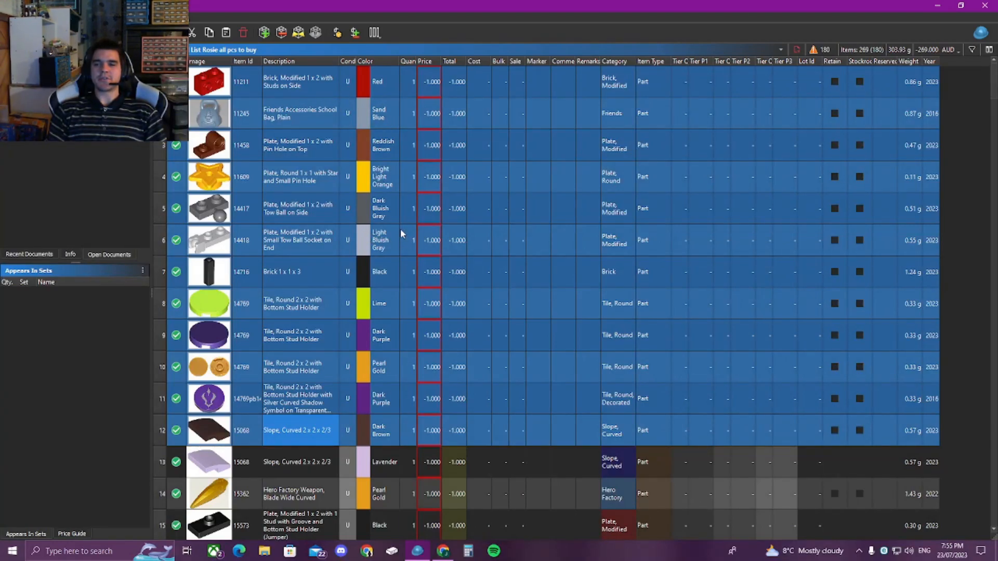
click(280, 91)
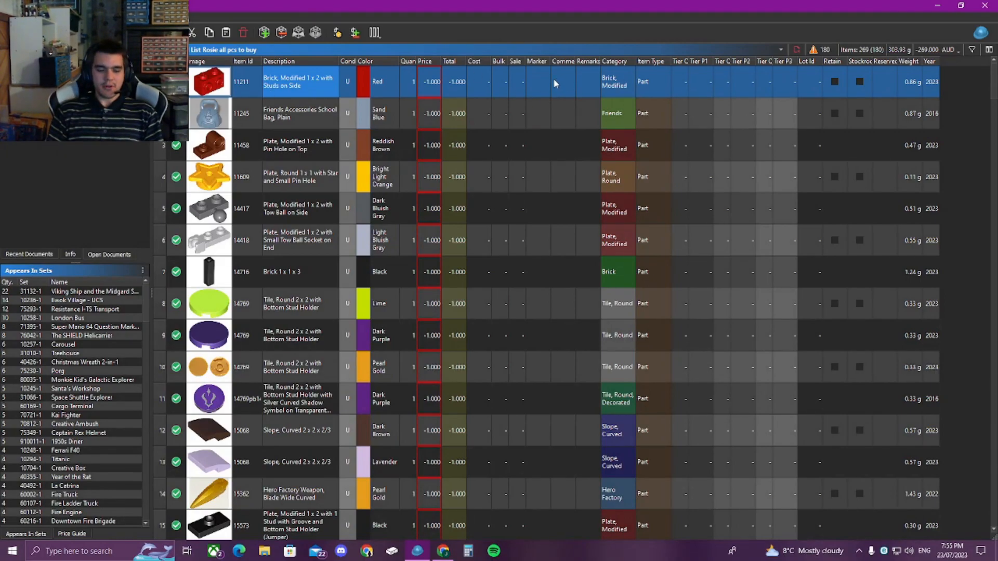
key(ctrl+a)
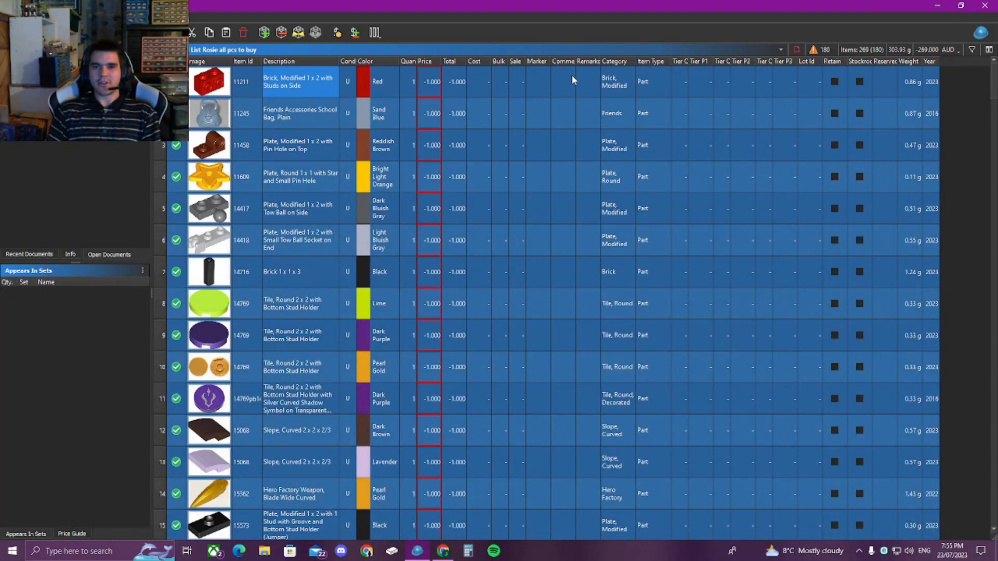
right_click(559, 77)
click(588, 84)
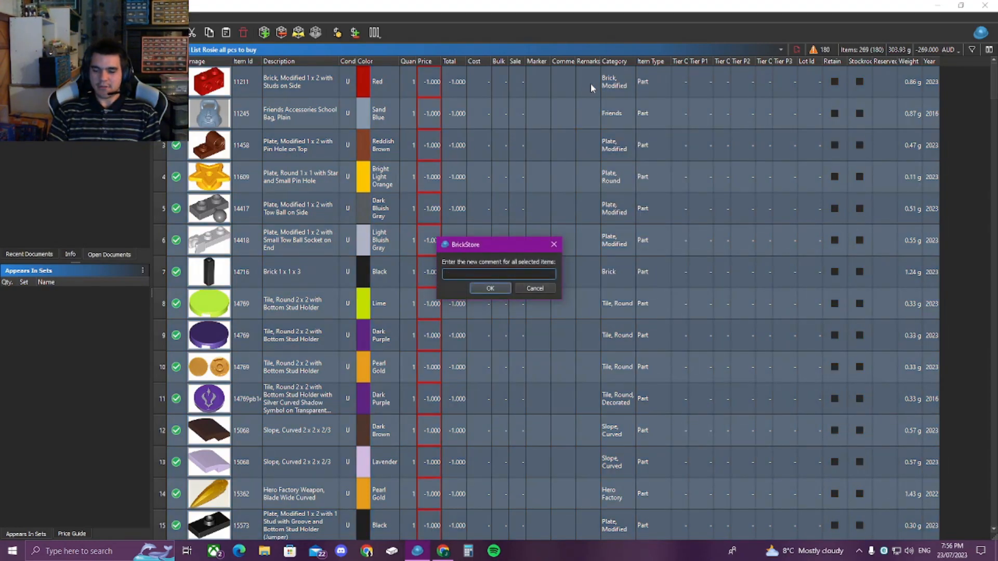
click(504, 287)
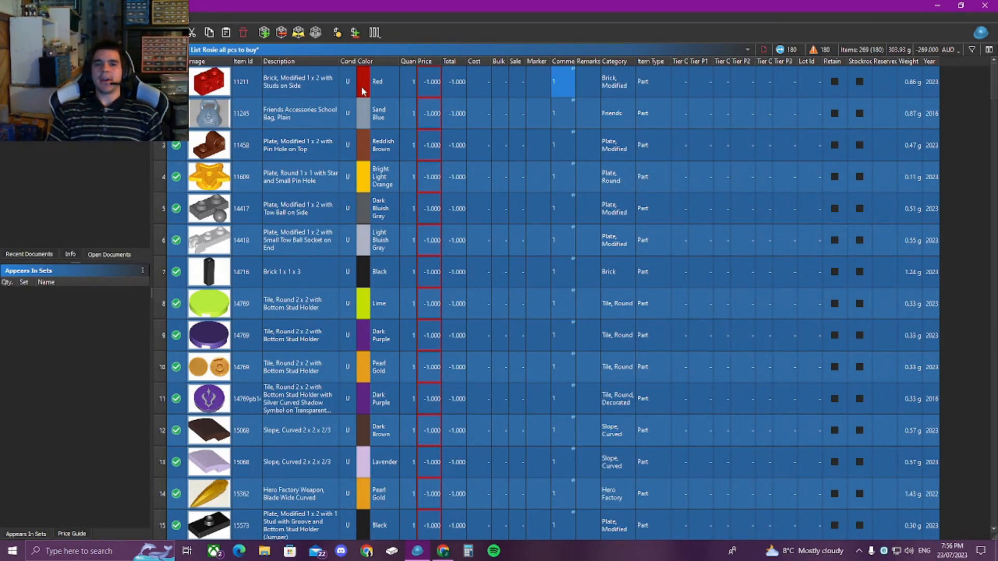
Set the condition of all wanted list items to Used
scroll(363, 92, down, 8)
scroll(362, 92, down, 20)
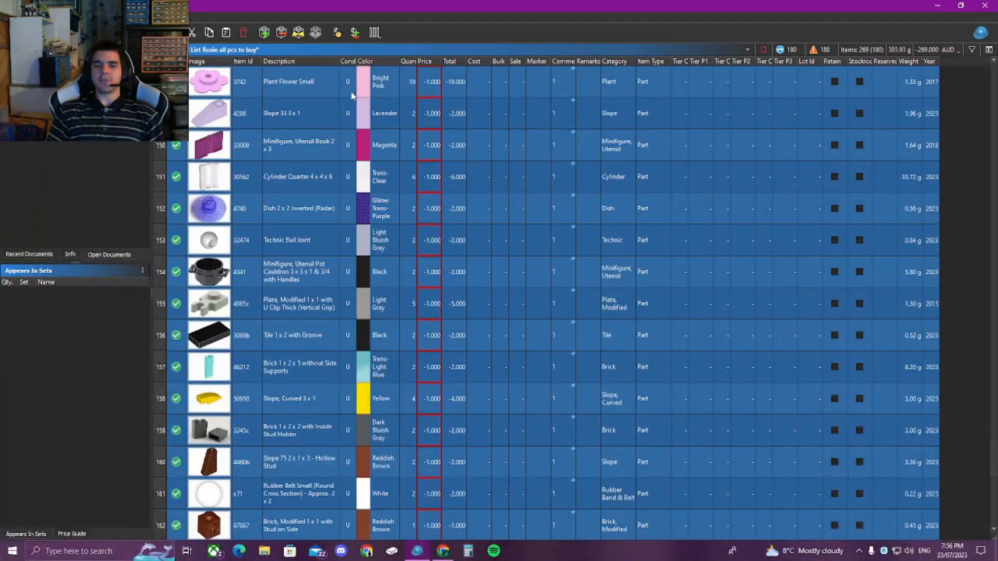
scroll(351, 95, down, 6)
scroll(340, 122, up, 20)
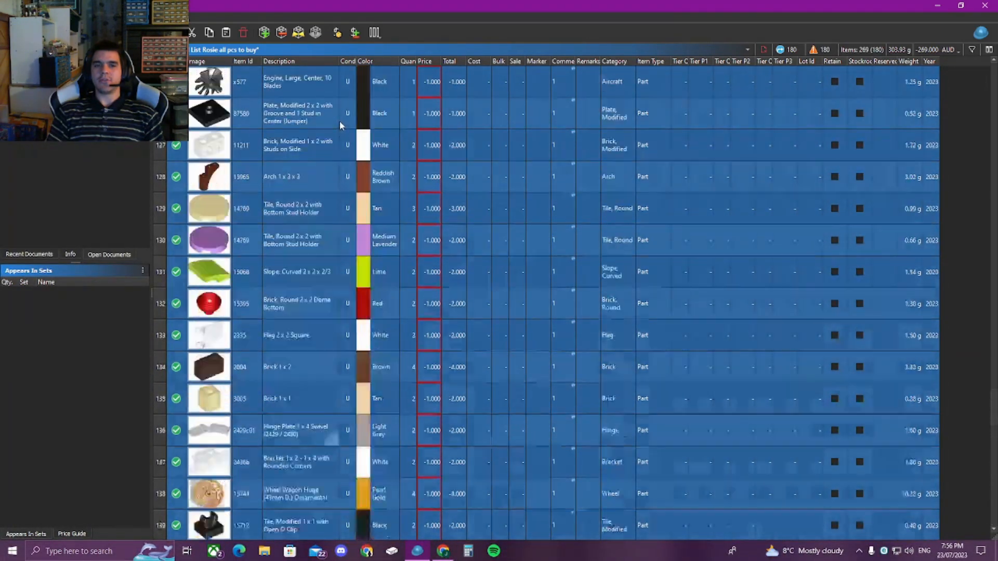
scroll(335, 124, up, 20)
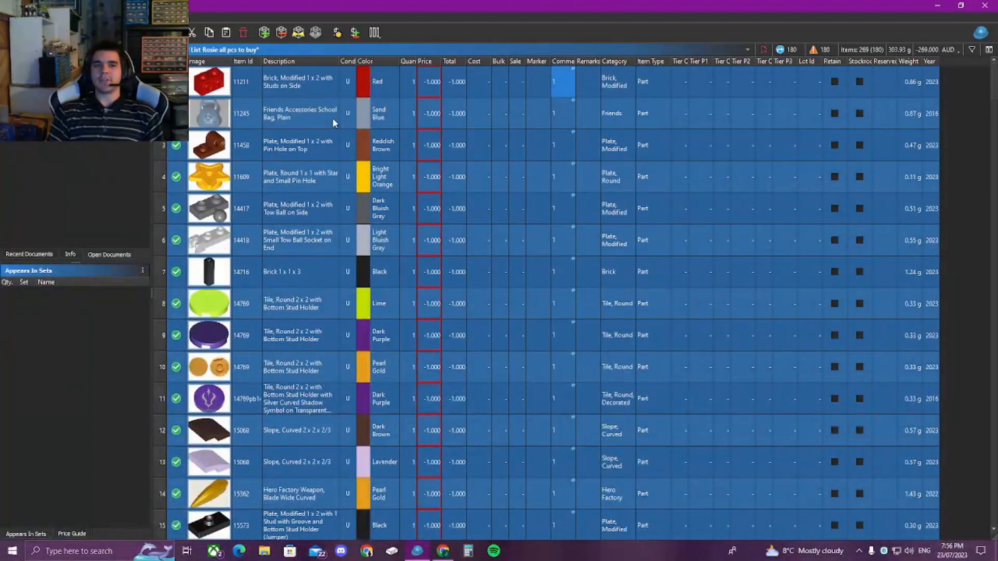
right_click(350, 82)
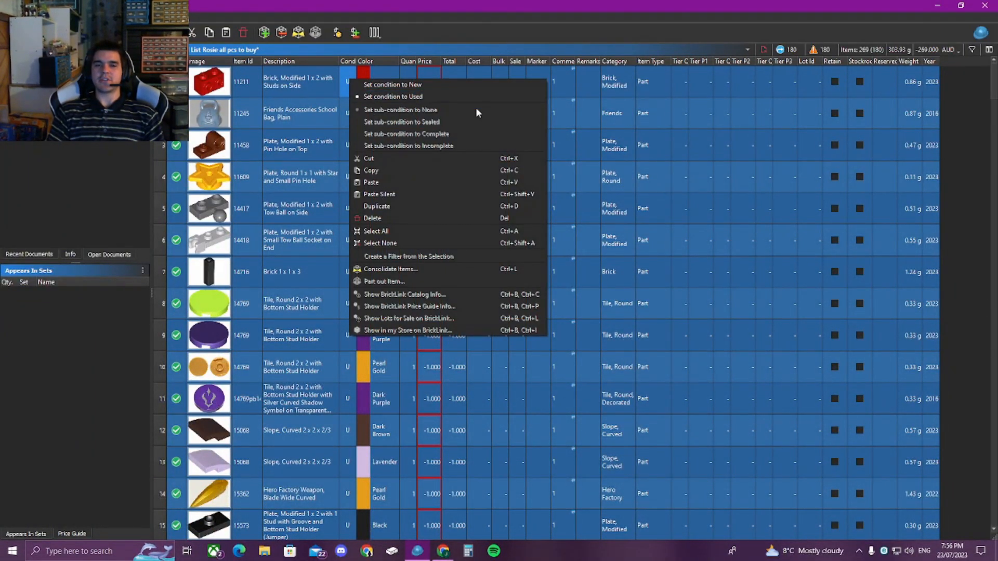
click(435, 97)
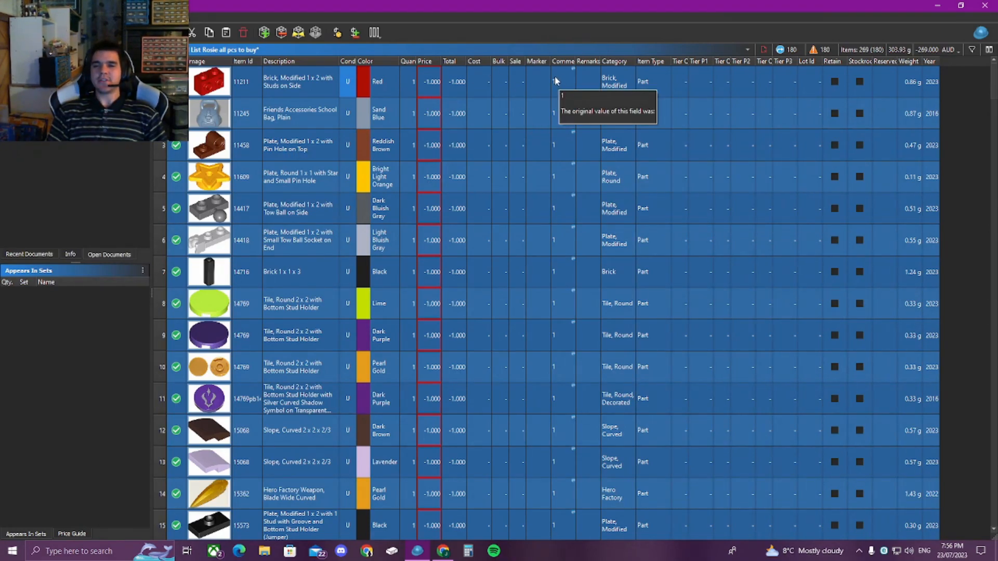
Copy values from the open wanted list document into the matching items of the store inventory
click(78, 107)
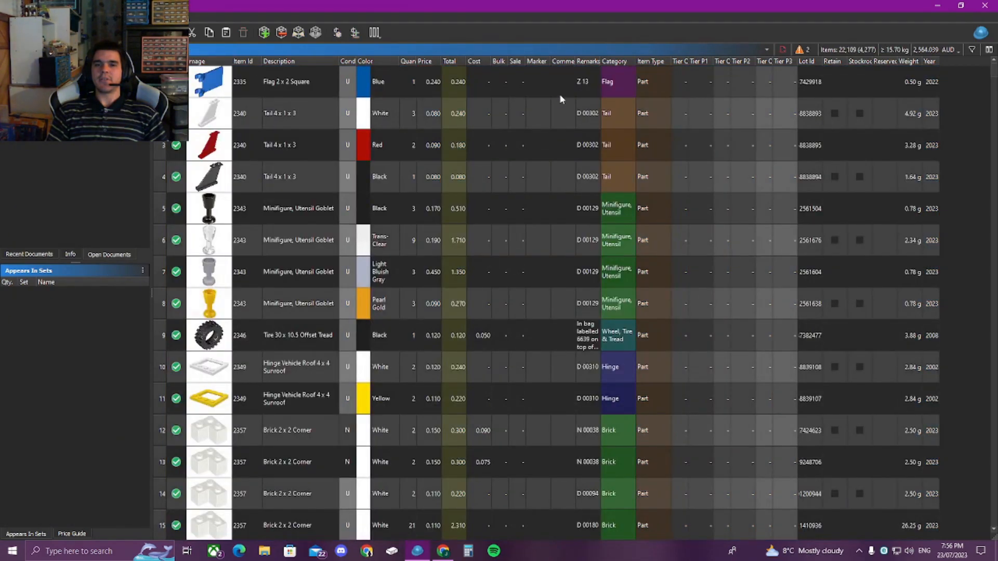
drag(589, 129, 586, 191)
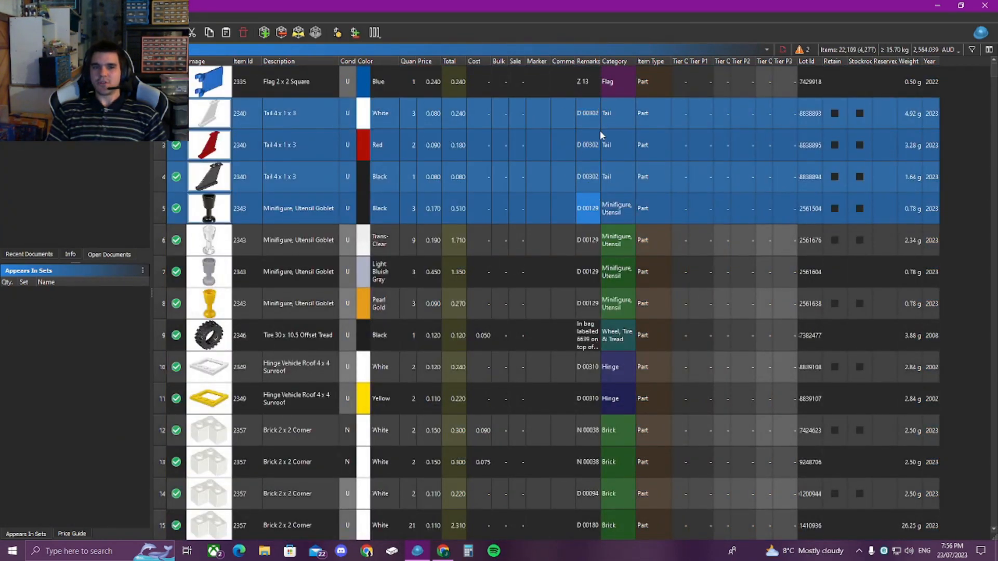
click(566, 84)
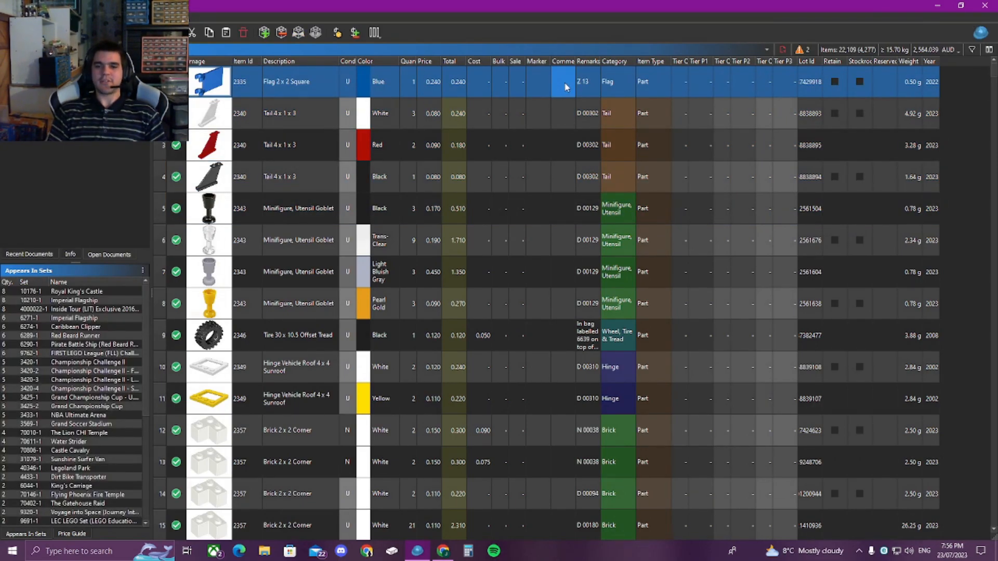
click(589, 83)
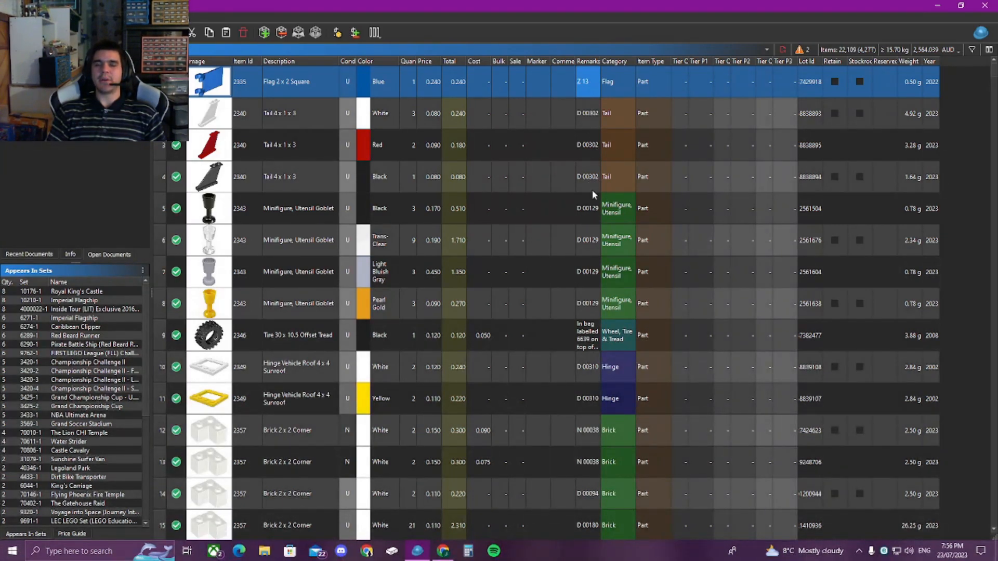
drag(563, 76, 560, 134)
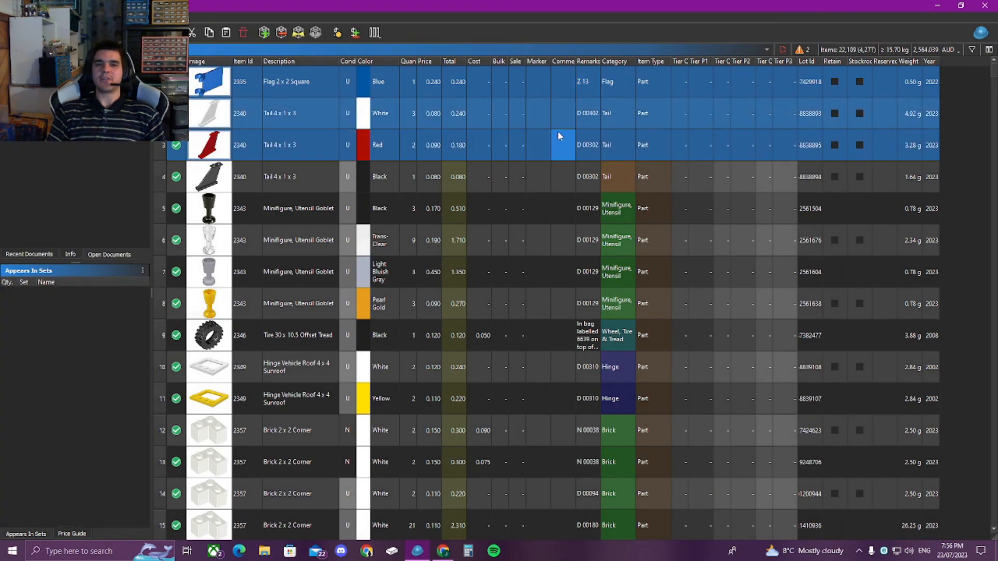
click(559, 79)
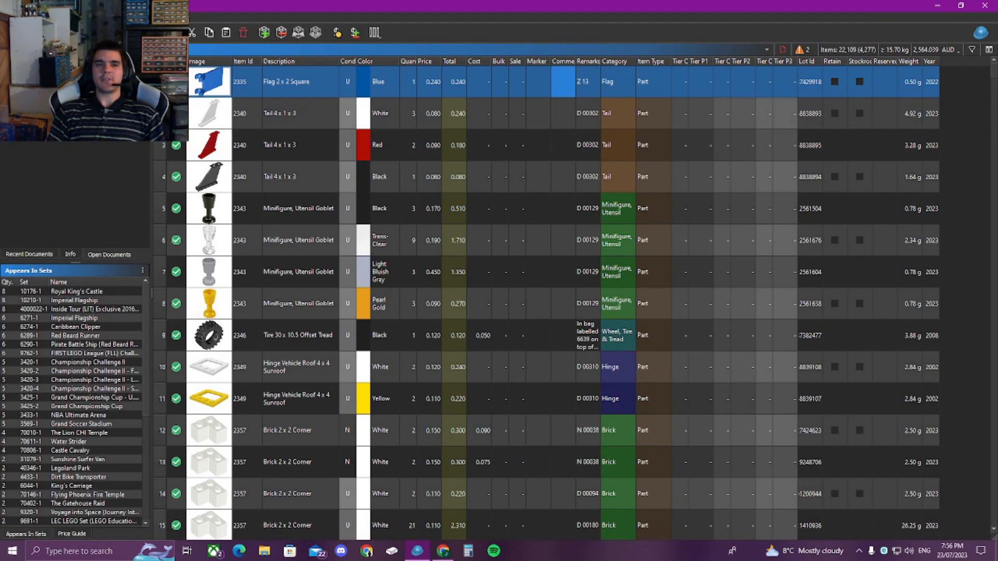
click(27, 17)
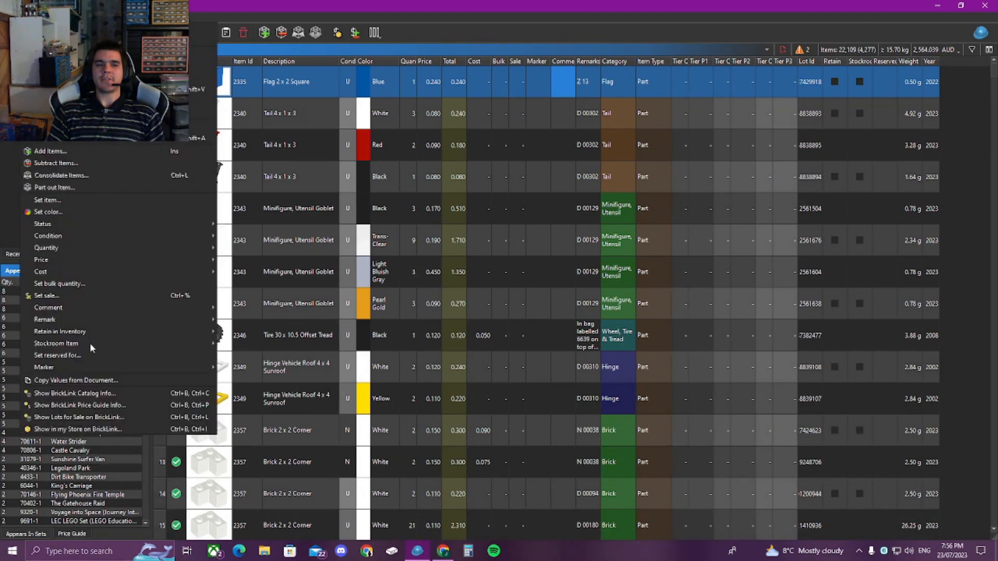
click(104, 380)
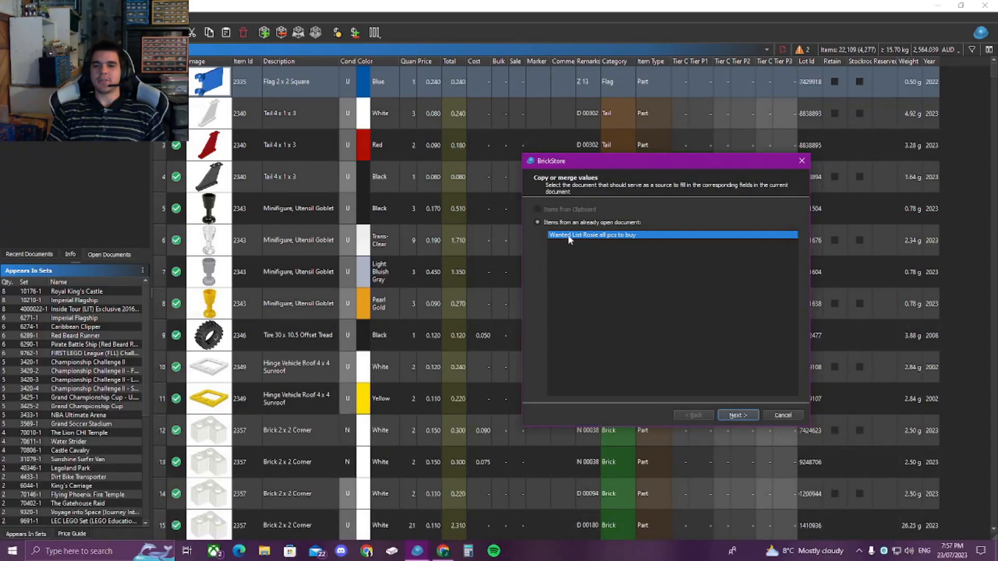
click(733, 416)
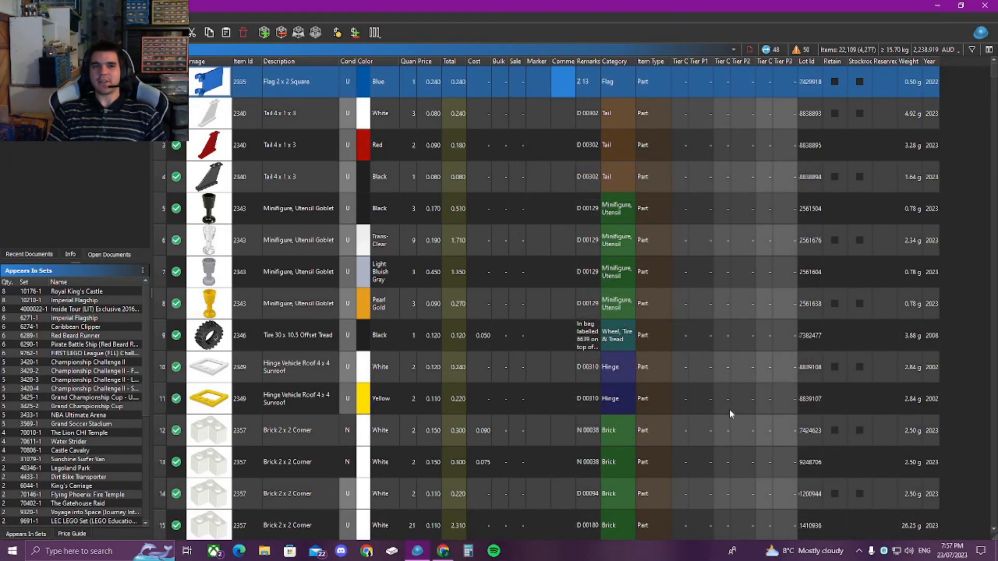
Copy the comments from the wanted list document into the store inventory, ignoring all other fields
click(29, 17)
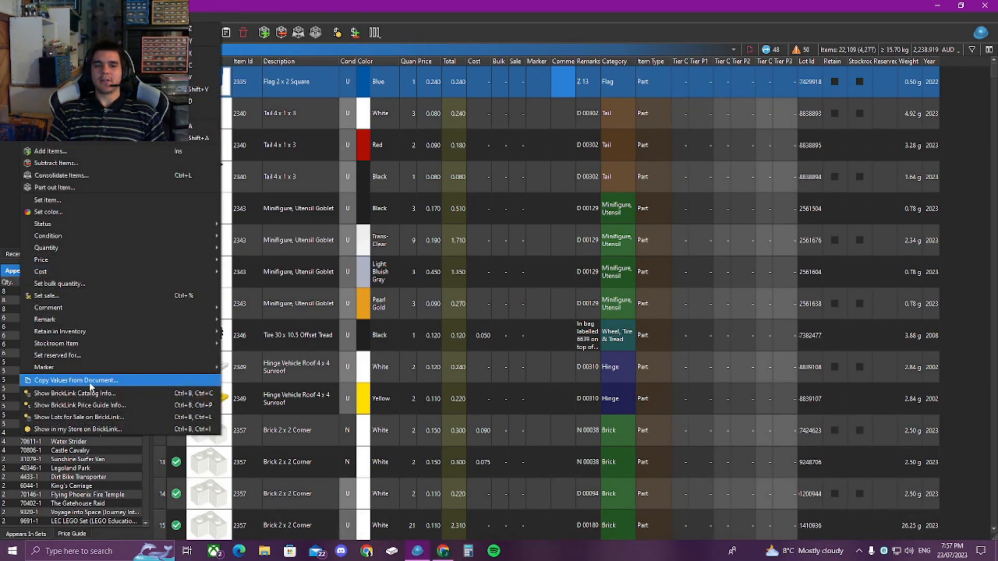
click(90, 387)
click(736, 415)
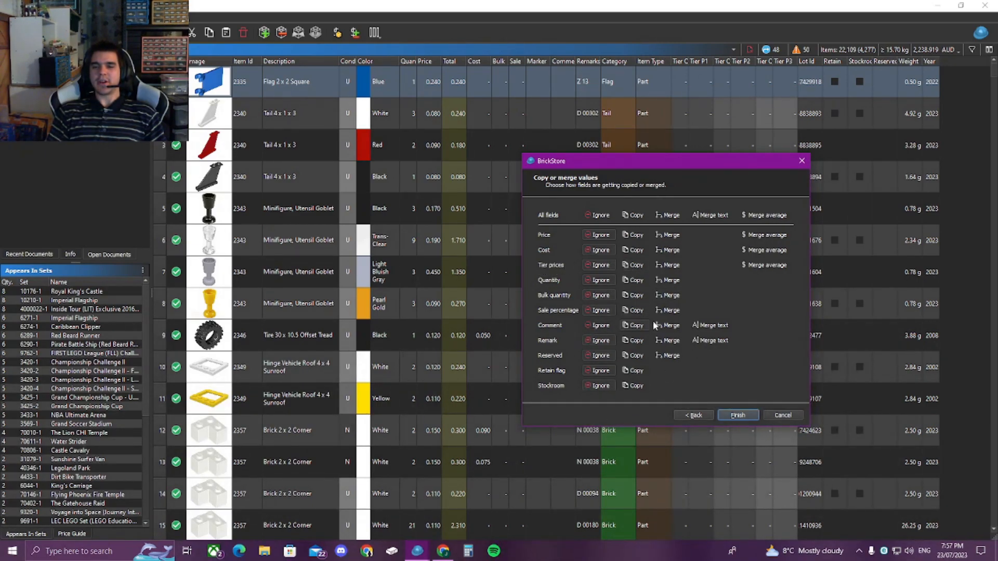
click(738, 415)
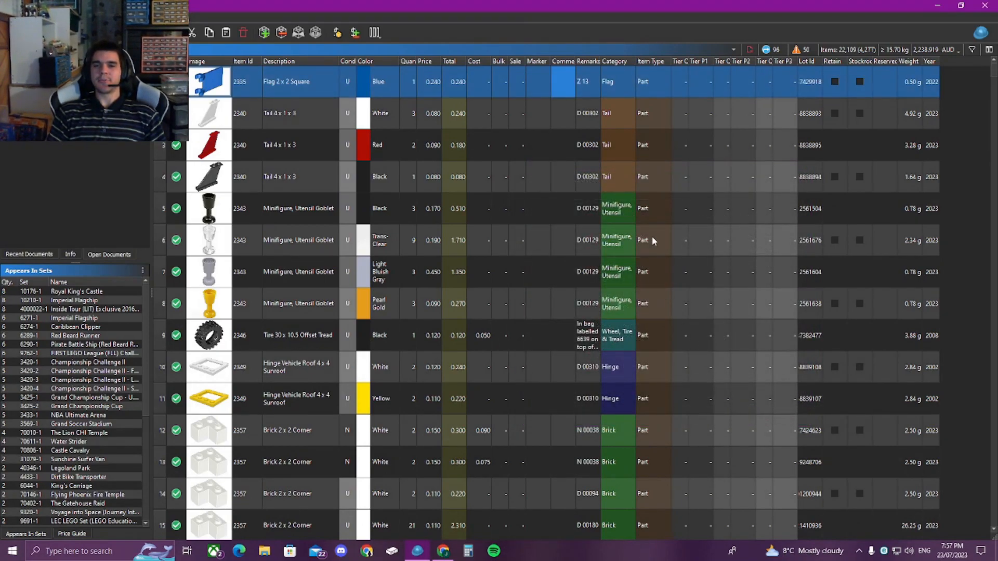
Sort the store inventory by comment in descending order and compare it with the wanted list document
click(564, 63)
click(563, 63)
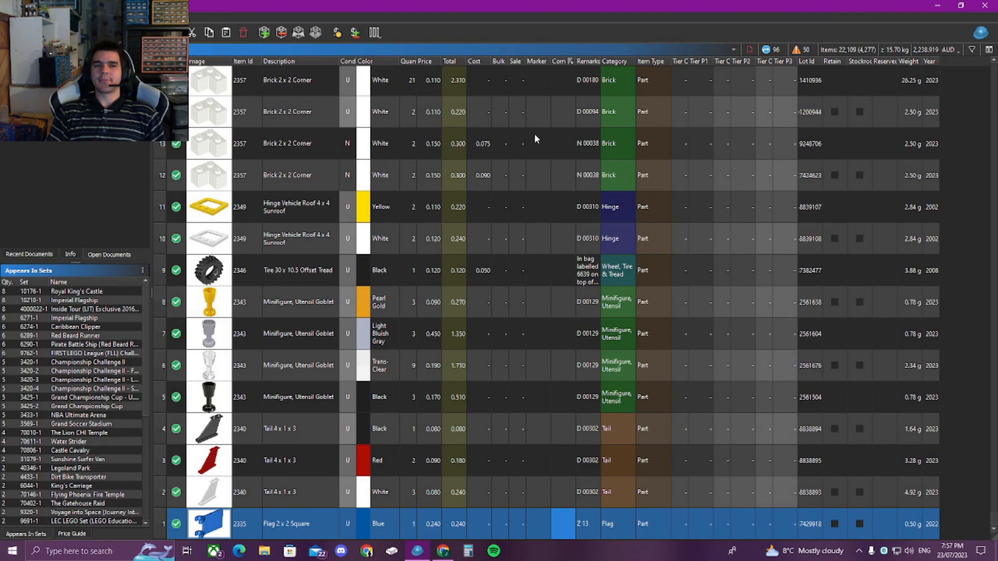
click(62, 67)
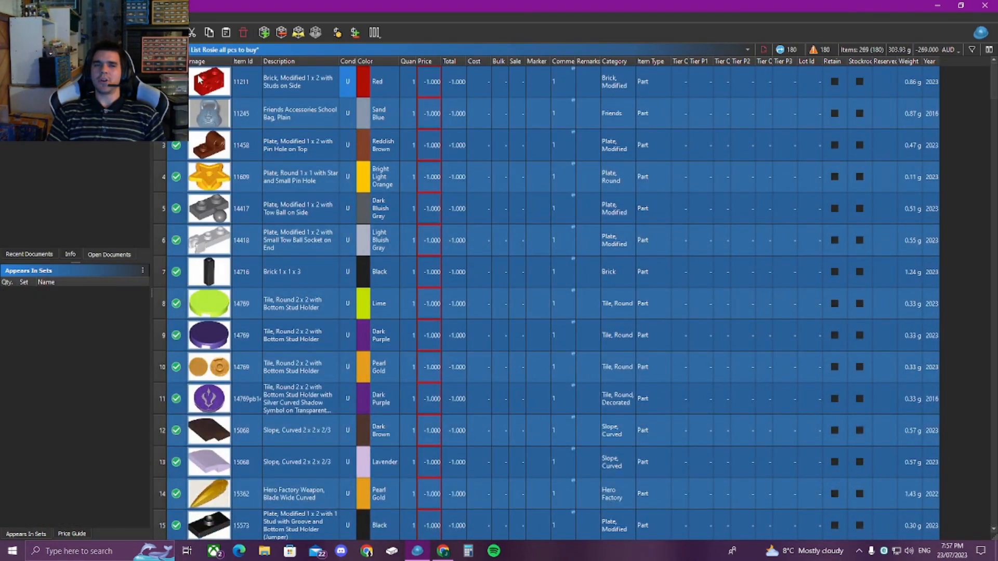
click(63, 61)
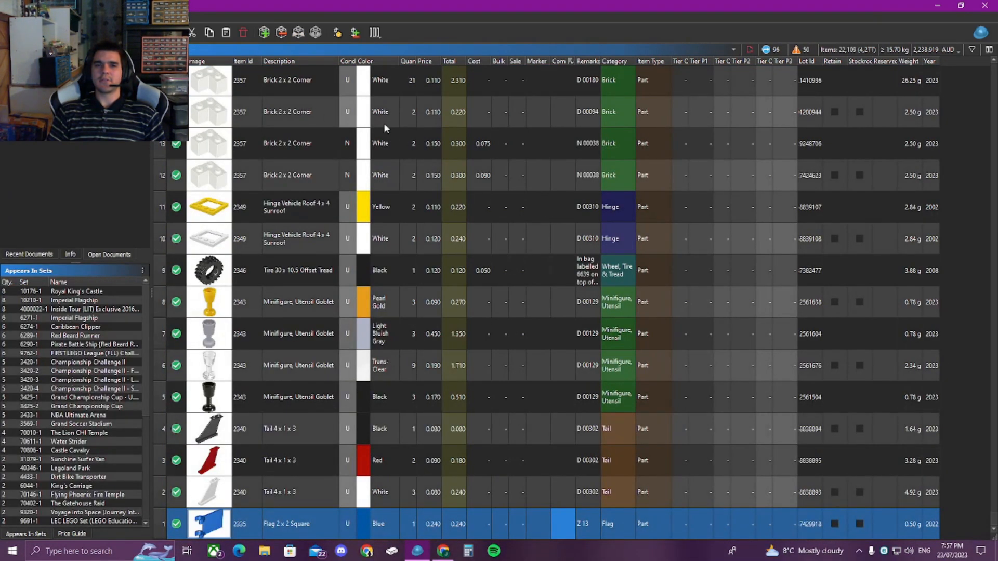
Copy only the comments from the wanted list document into all items of the store inventory, ignoring the other fields
key(ctrl+a)
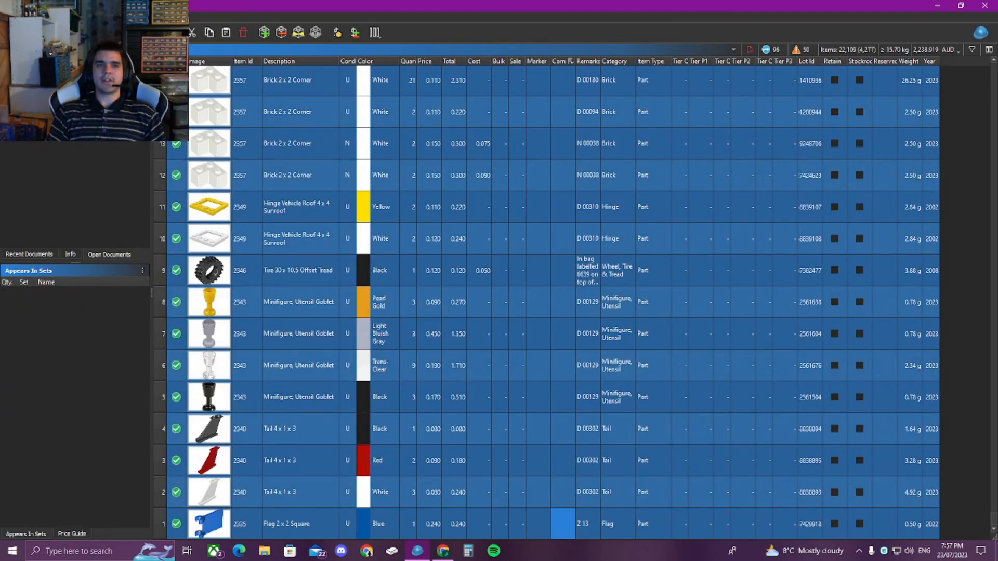
click(26, 17)
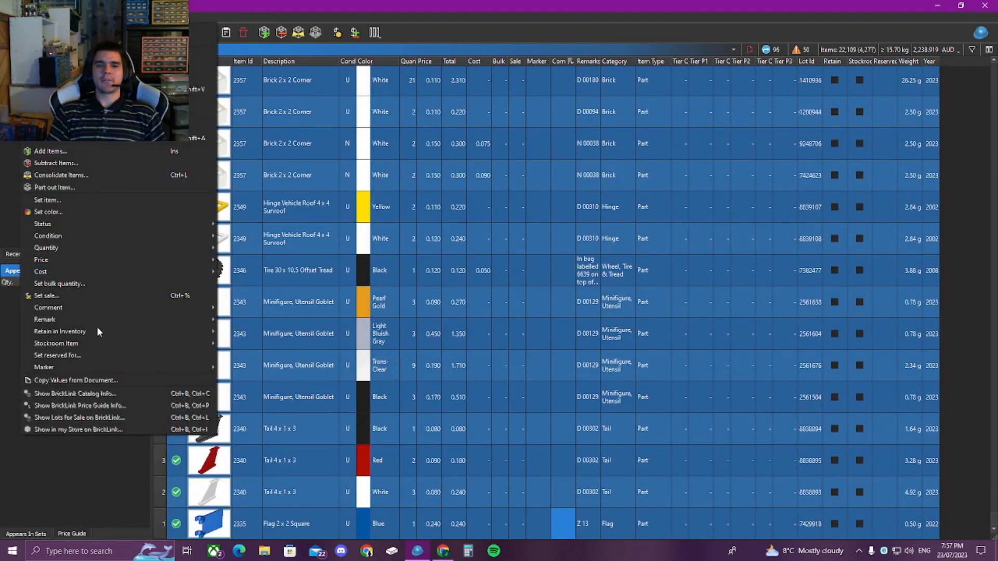
click(97, 378)
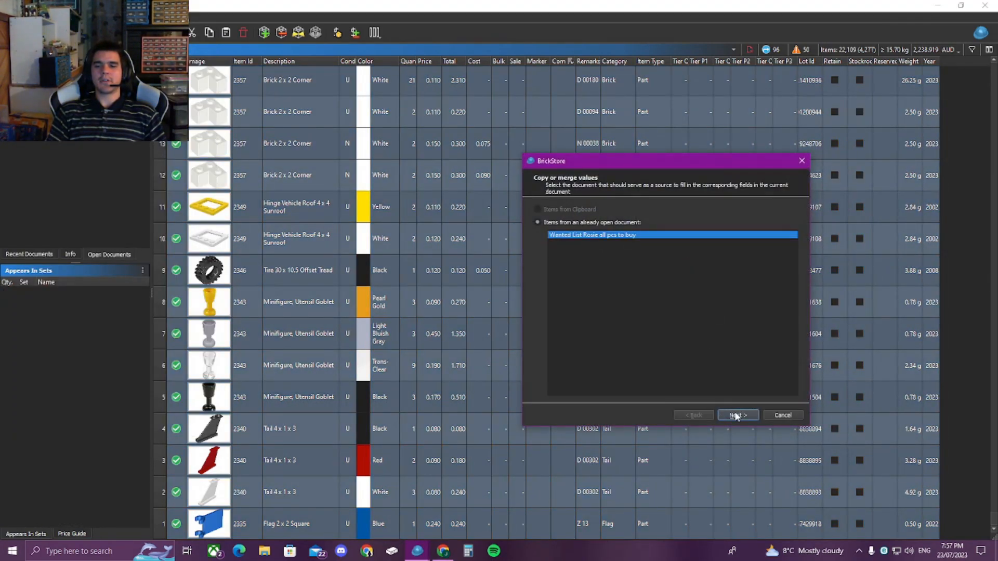
click(736, 415)
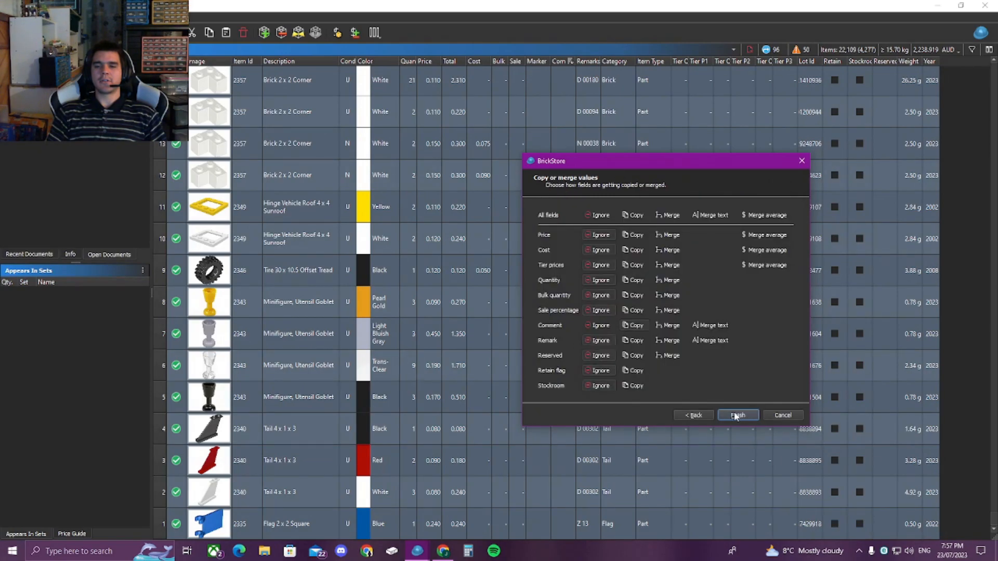
click(737, 416)
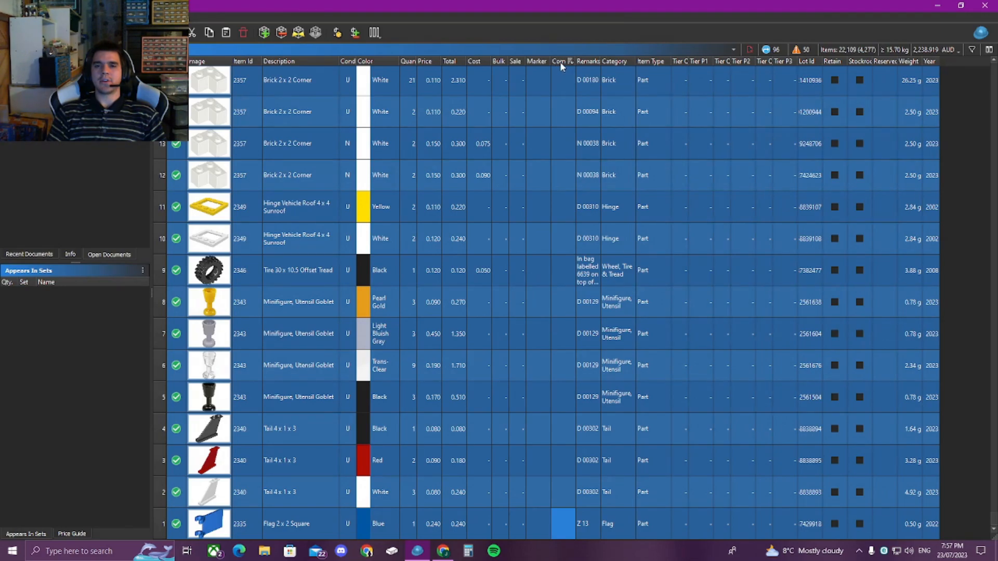
Examine the store inventory items carrying the comment 1 and compare them with the wanted list document
drag(993, 522, 979, 66)
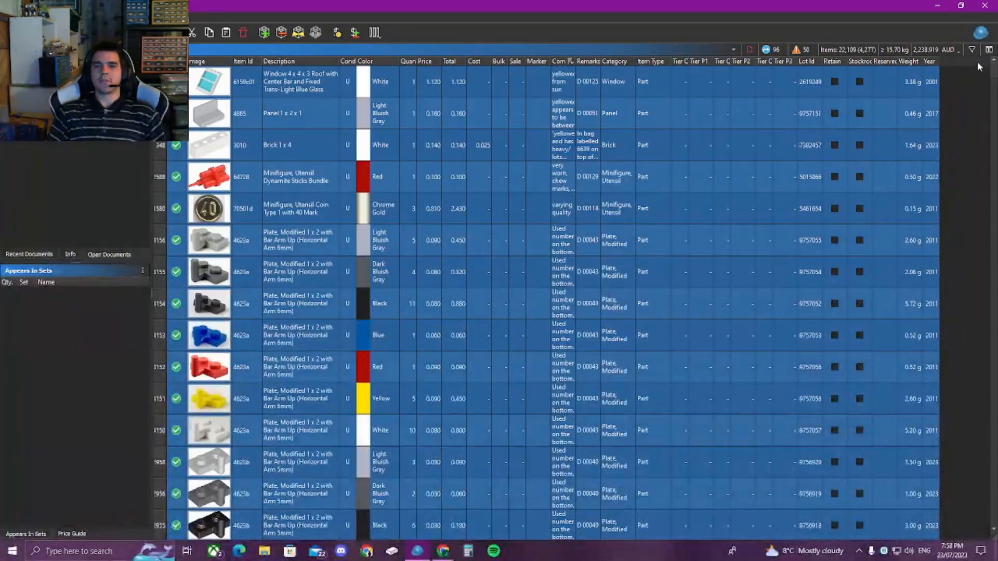
scroll(676, 202, down, 15)
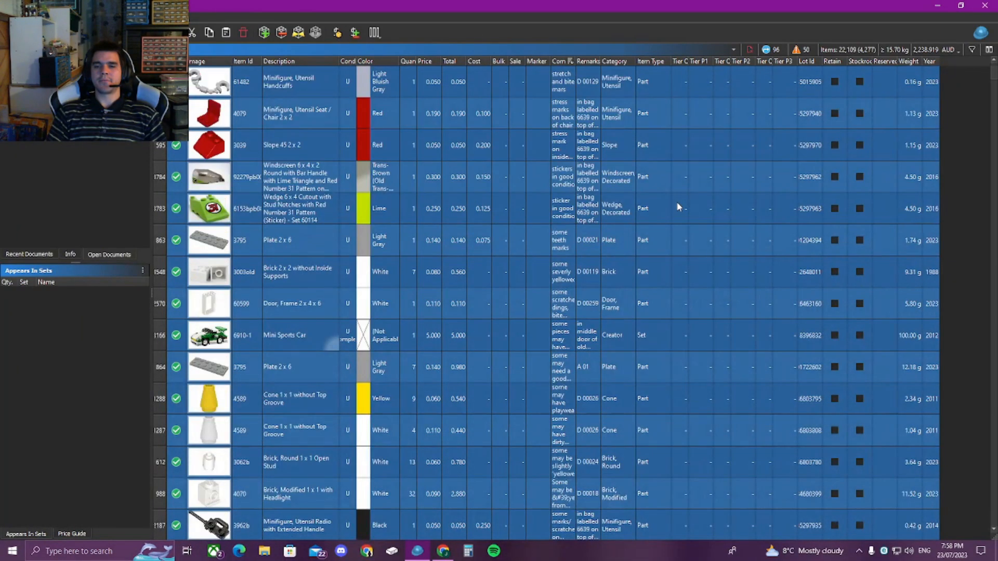
scroll(680, 207, down, 10)
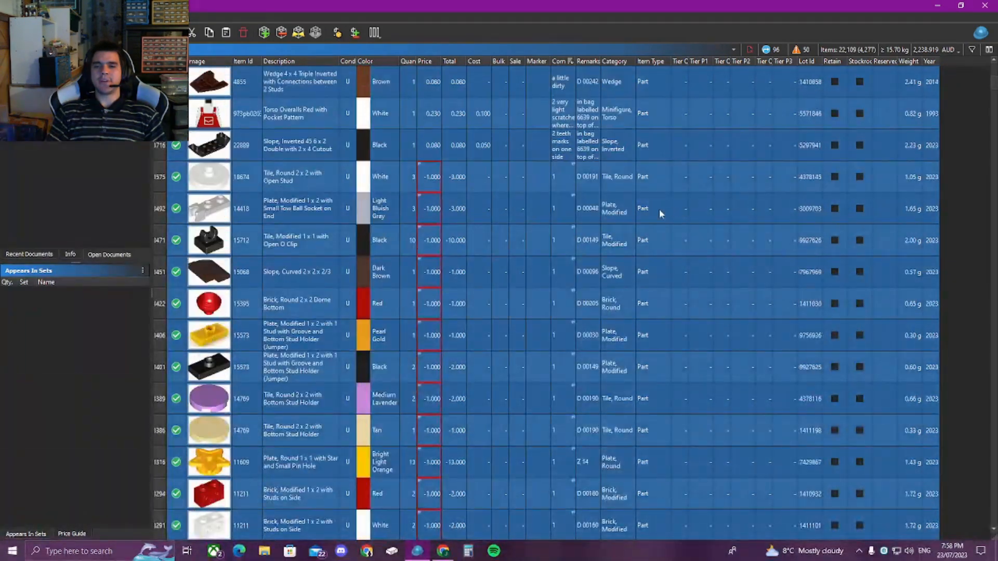
click(554, 174)
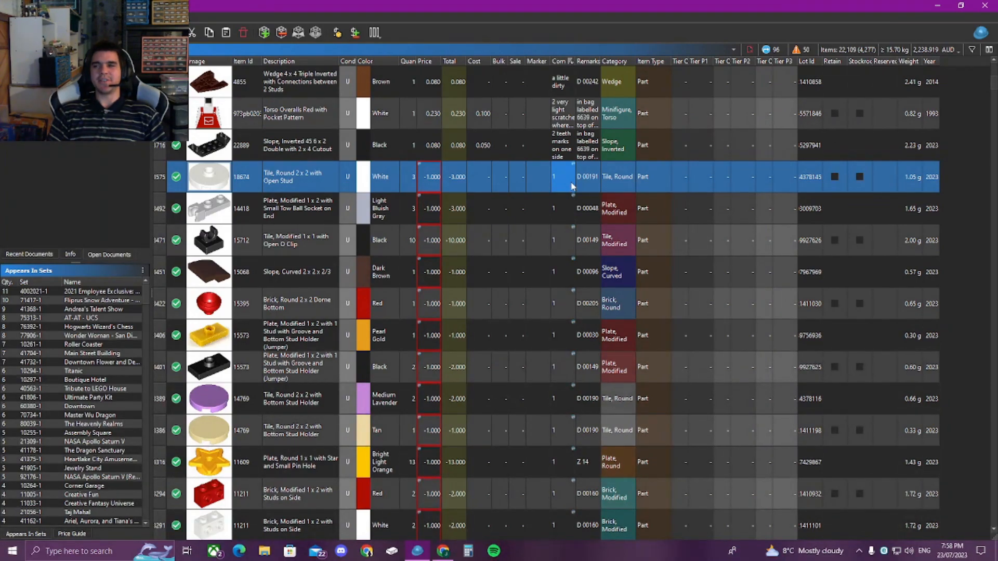
drag(559, 181, 559, 282)
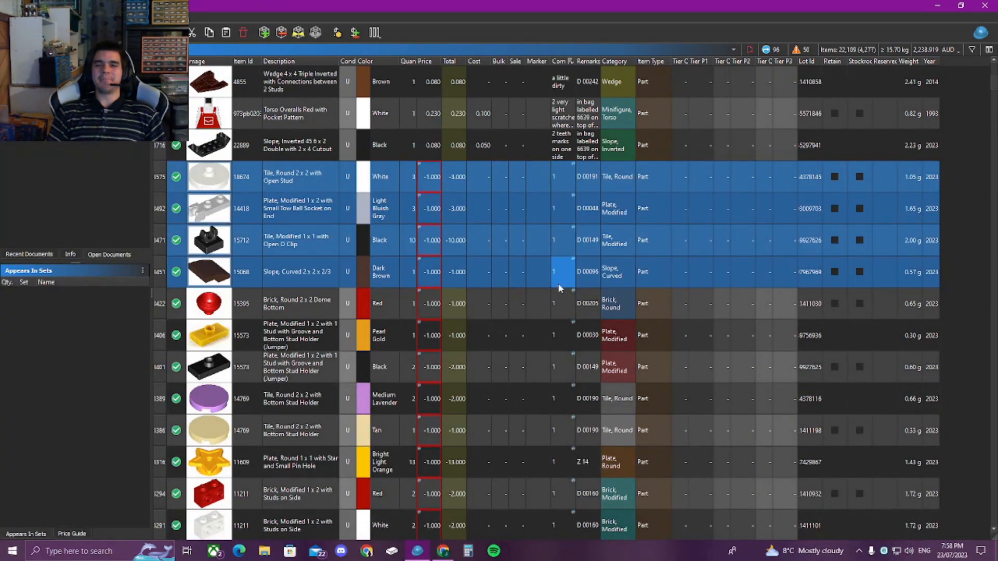
click(559, 281)
click(564, 170)
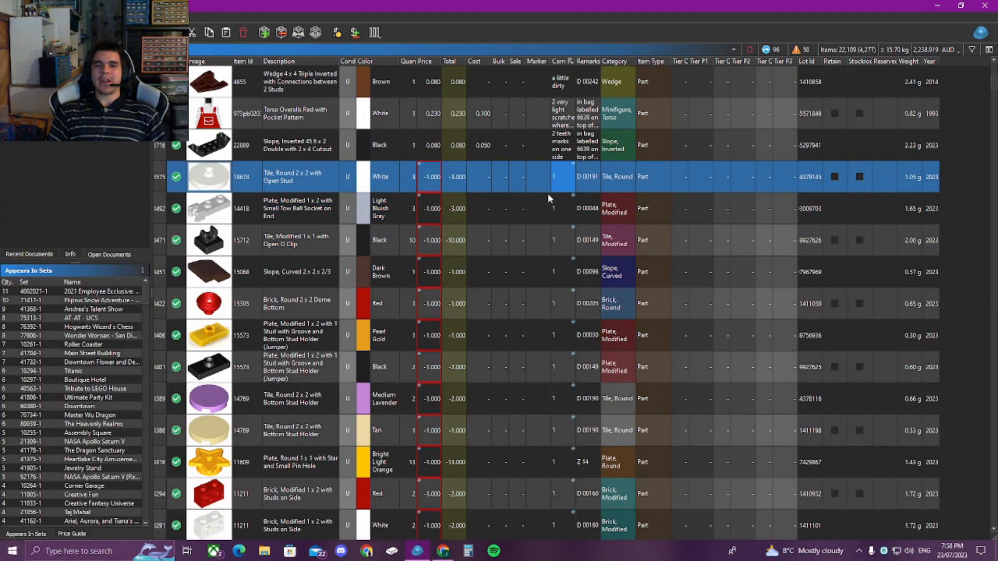
click(68, 68)
scroll(435, 210, down, 6)
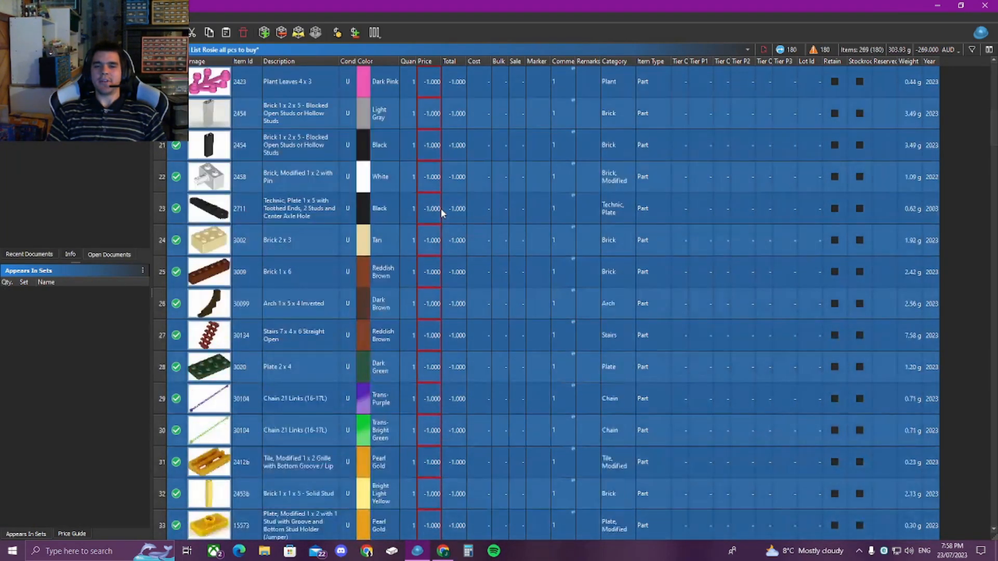
scroll(441, 209, up, 3)
click(68, 60)
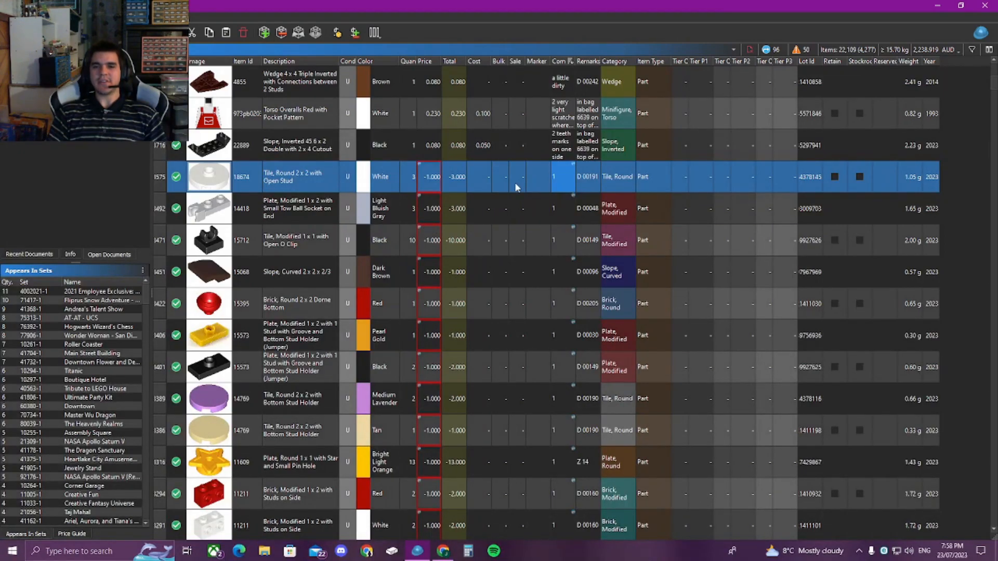
Select every store inventory item whose comment is 1
drag(558, 176, 563, 240)
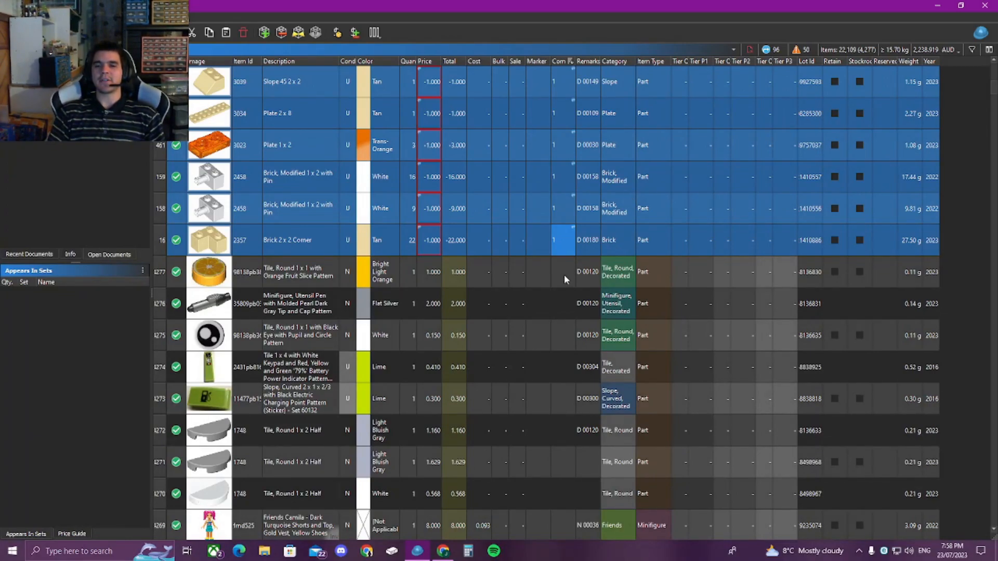
scroll(629, 197, up, 2)
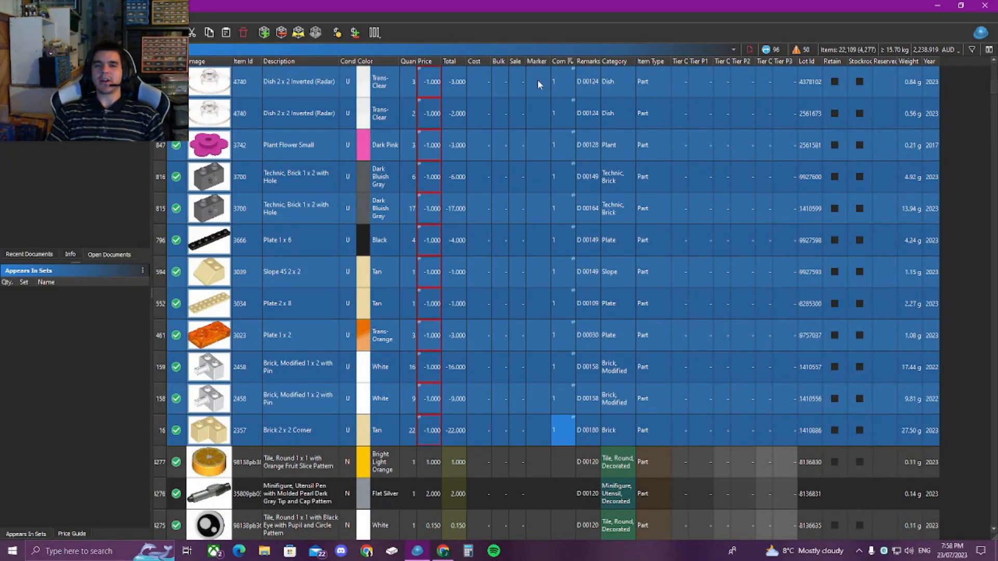
click(29, 17)
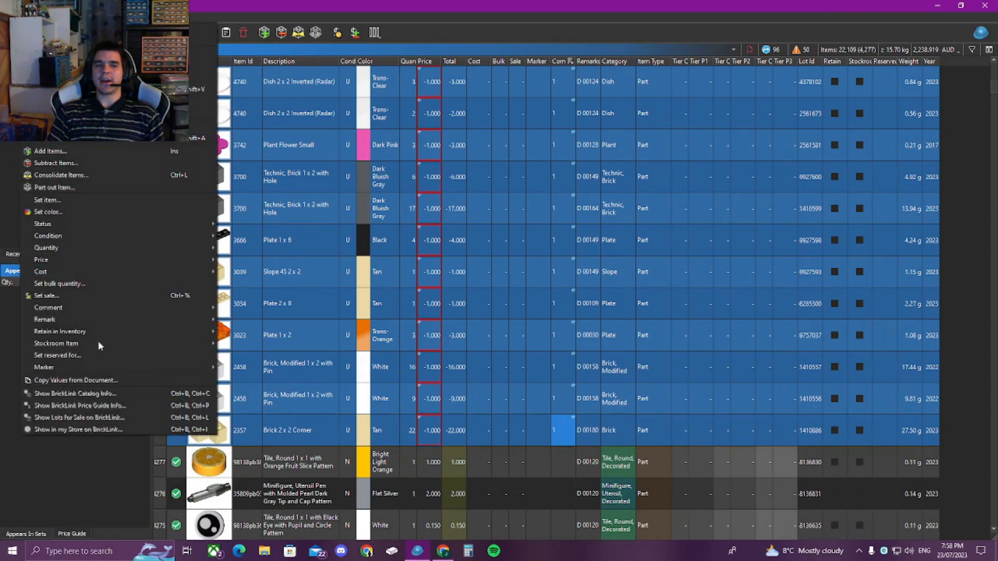
click(89, 385)
click(742, 416)
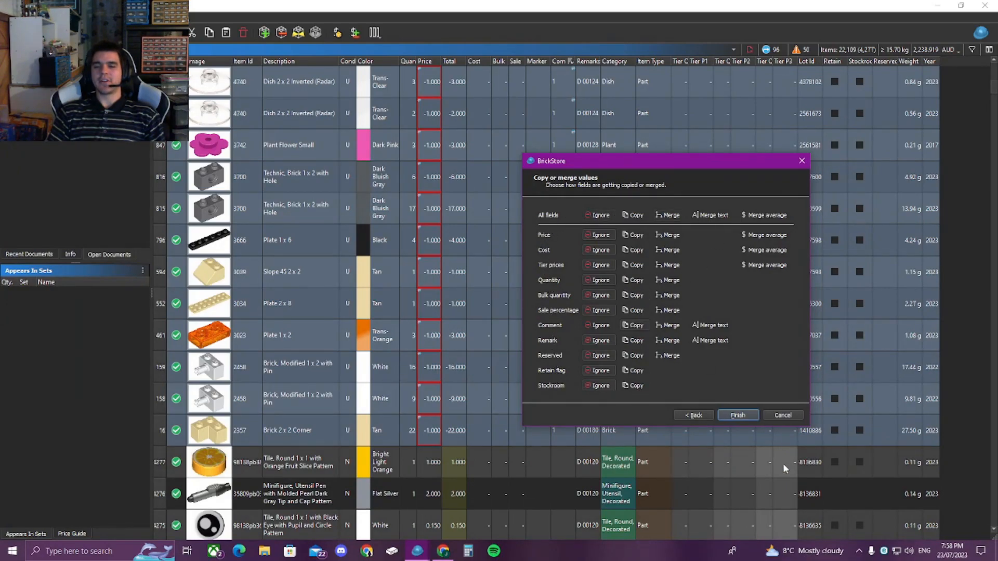
click(783, 416)
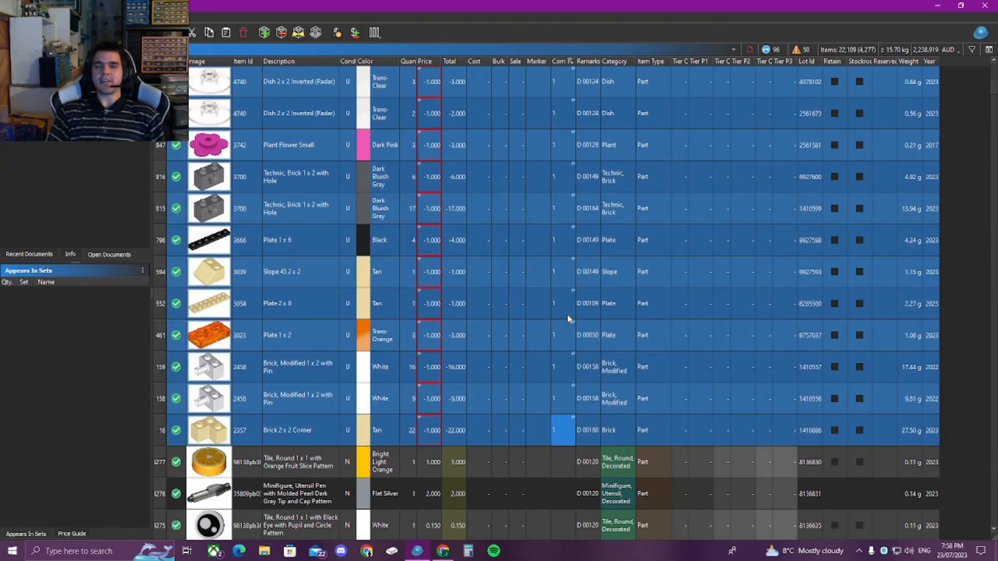
Copy the selected comment-1 items into a new document, keeping all duplicate lots separate instead of consolidating them
scroll(567, 313, up, 10)
scroll(568, 315, up, 2)
scroll(562, 305, down, 3)
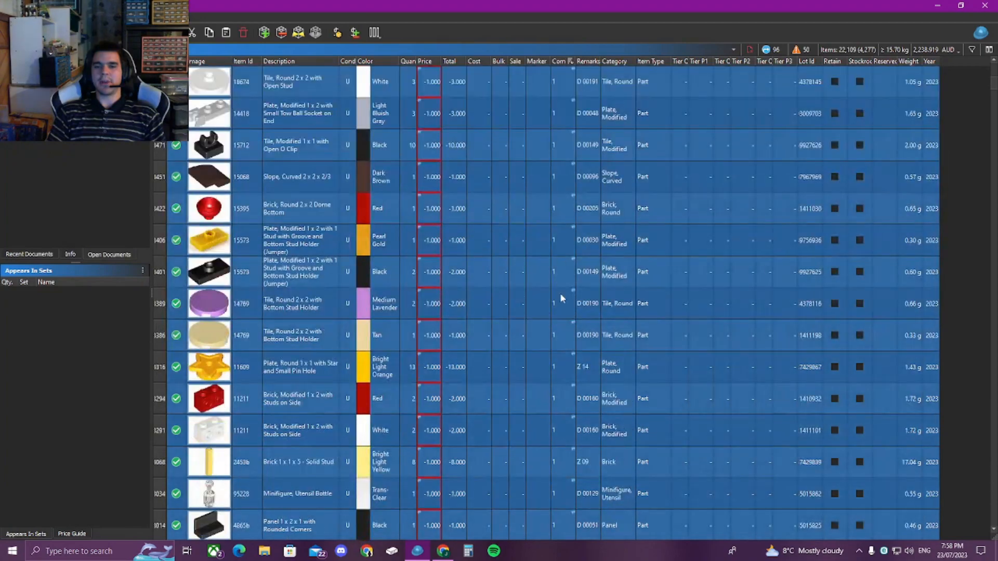
scroll(559, 137, up, 1)
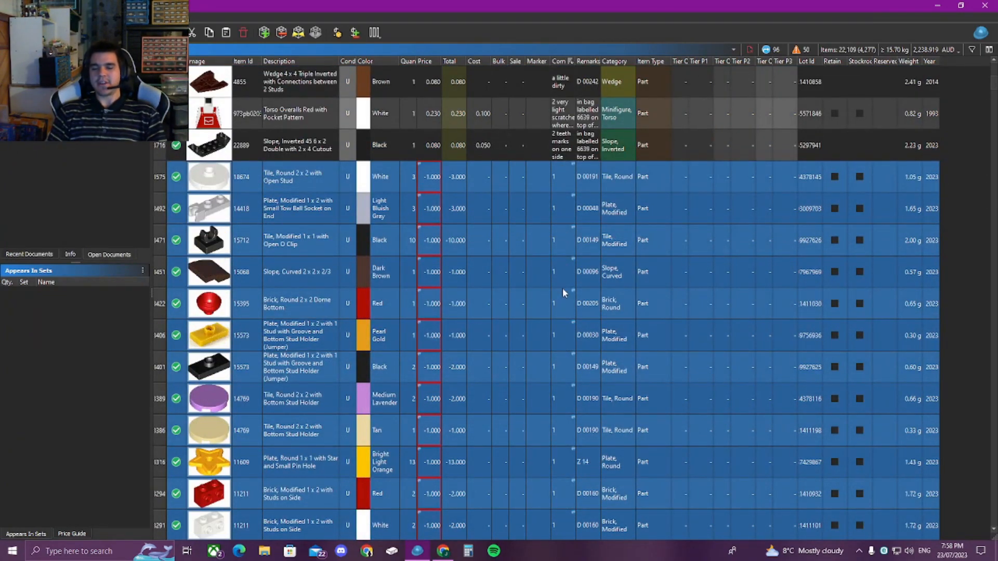
scroll(563, 288, down, 4)
scroll(563, 288, down, 15)
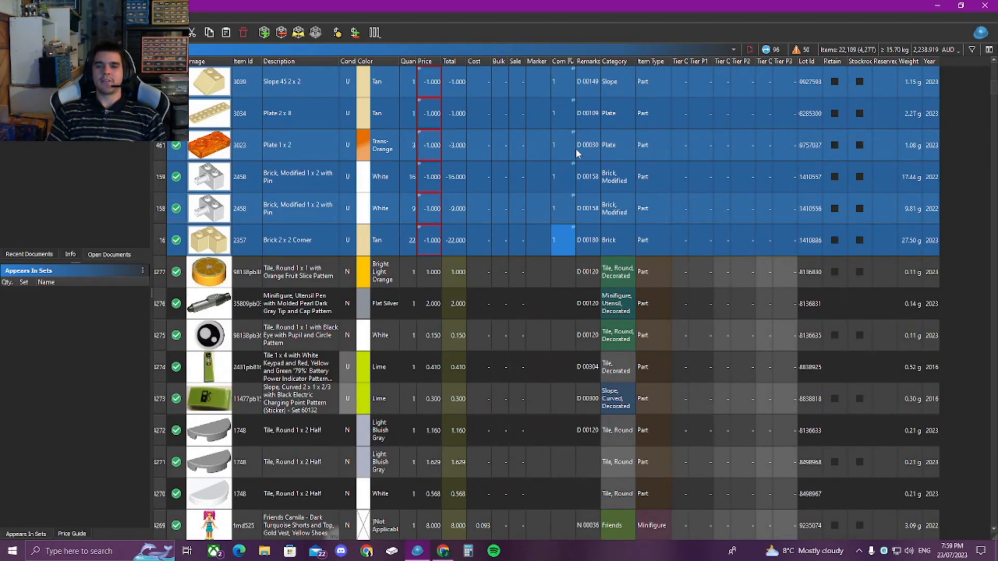
key(ctrl+n)
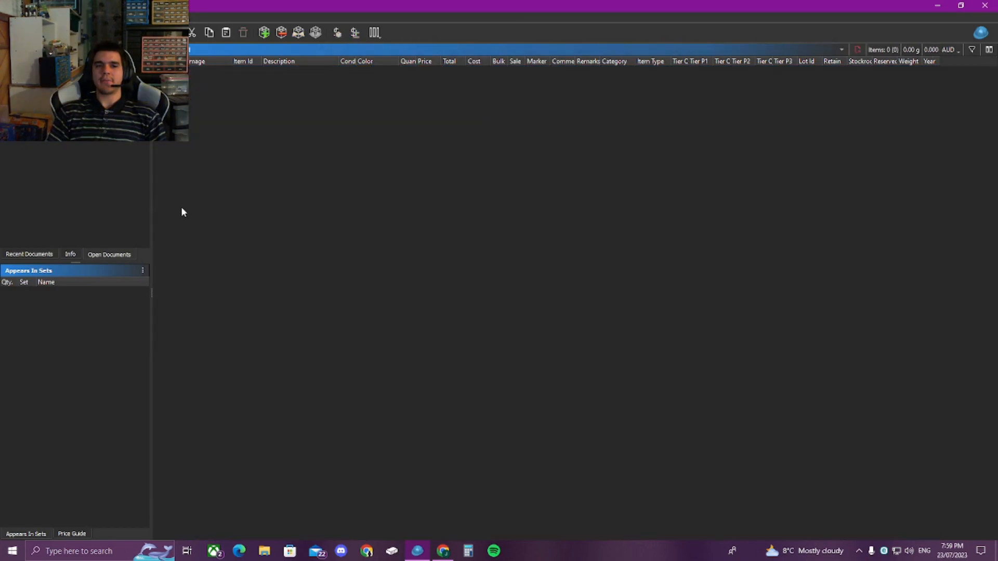
key(ctrl+v)
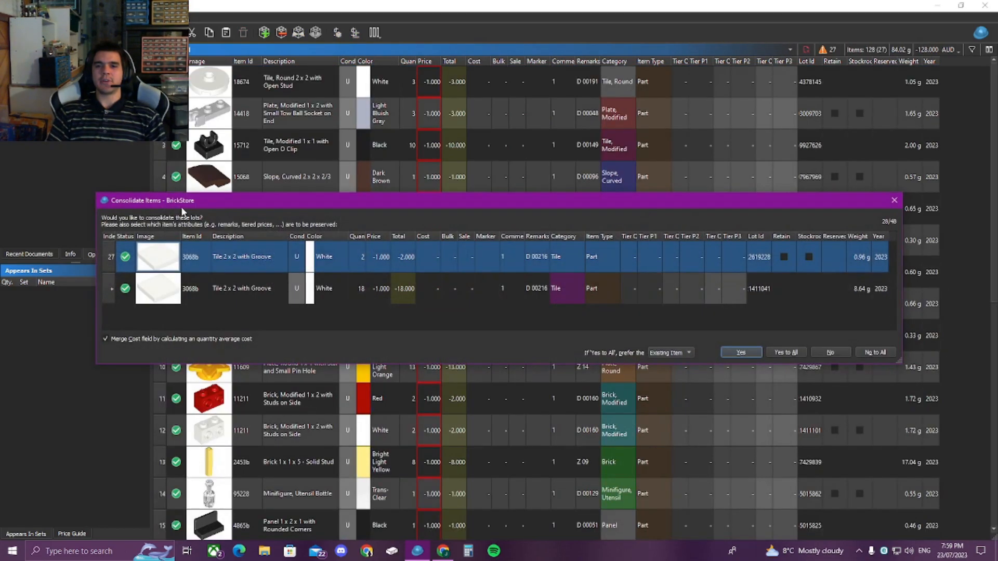
click(874, 353)
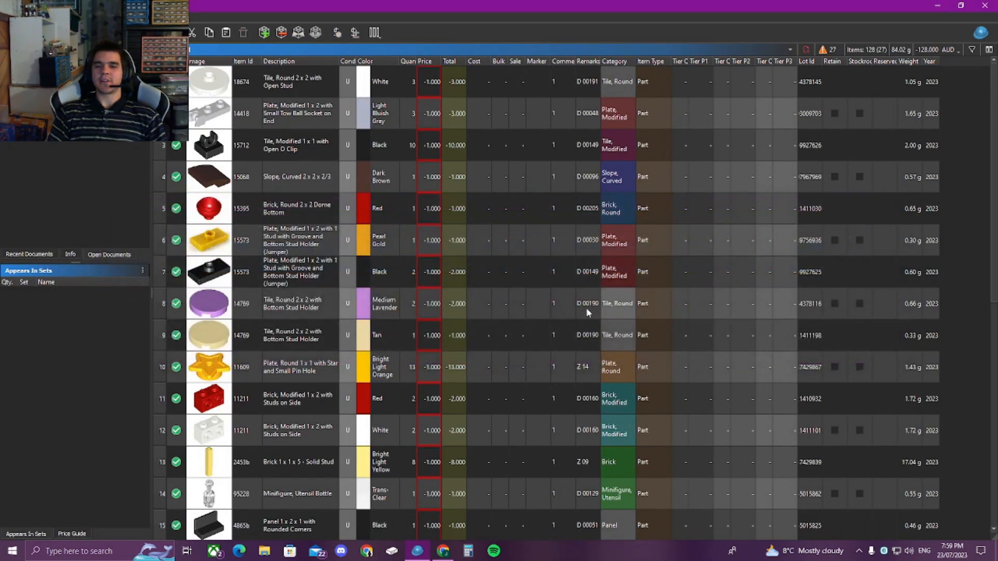
Review the items in the new document, including the white Tile 1 x 6 lots, and compare them with the store inventory
scroll(423, 245, up, 3)
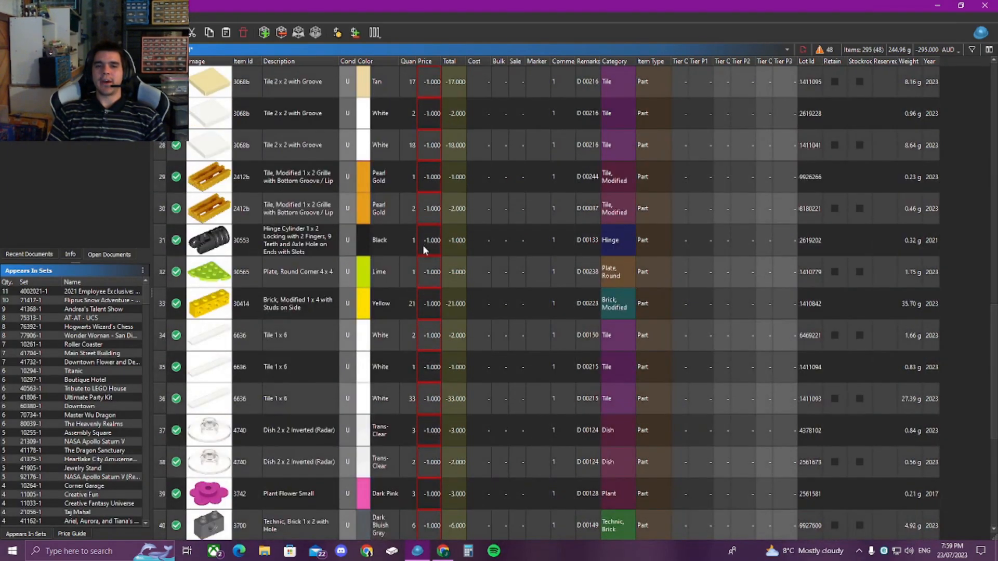
drag(434, 333, 441, 398)
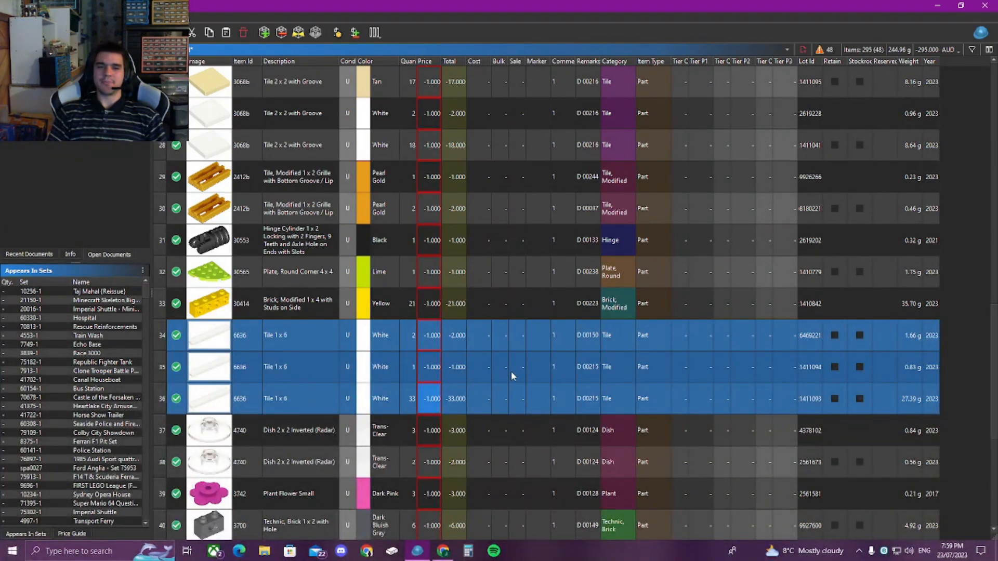
click(68, 70)
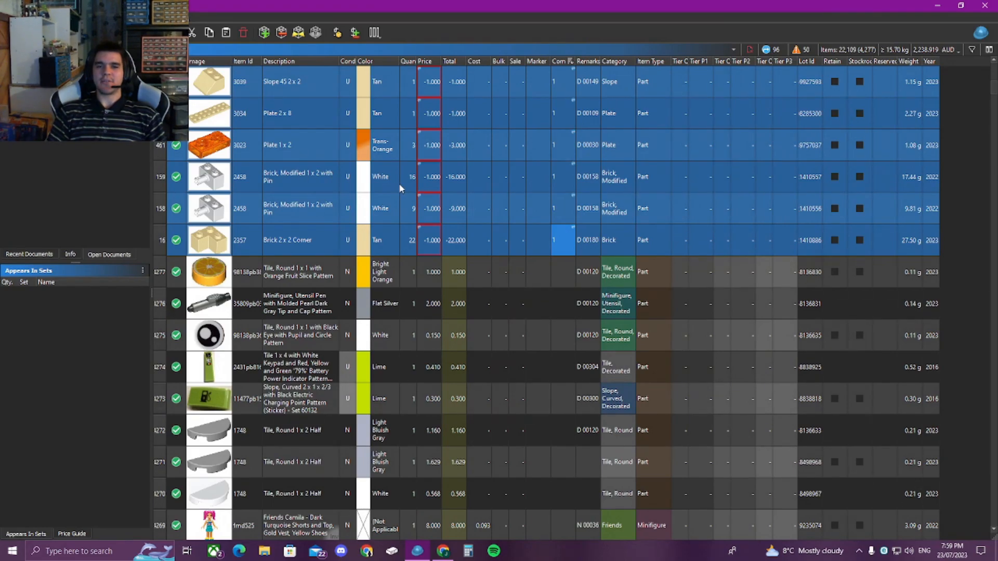
click(68, 78)
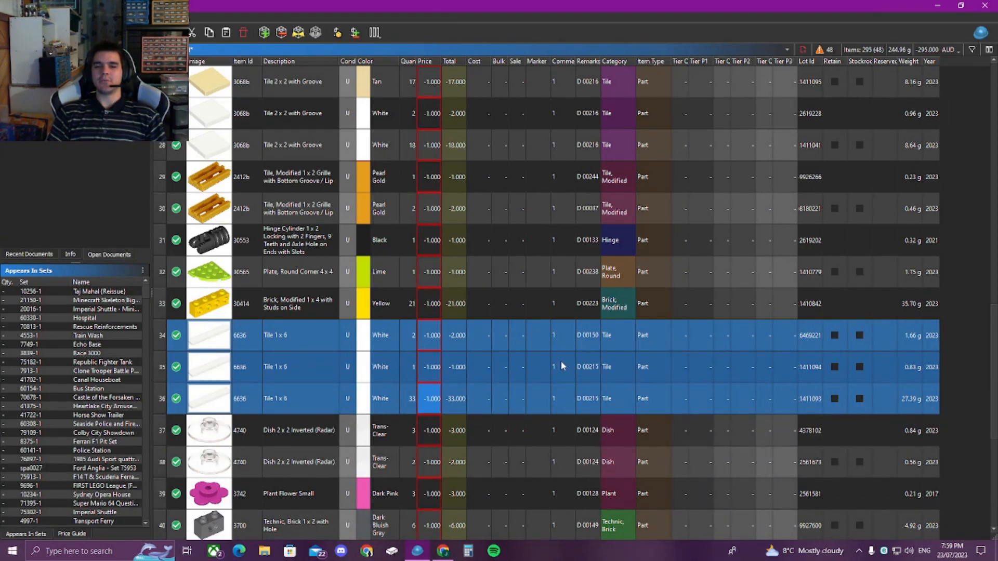
click(52, 68)
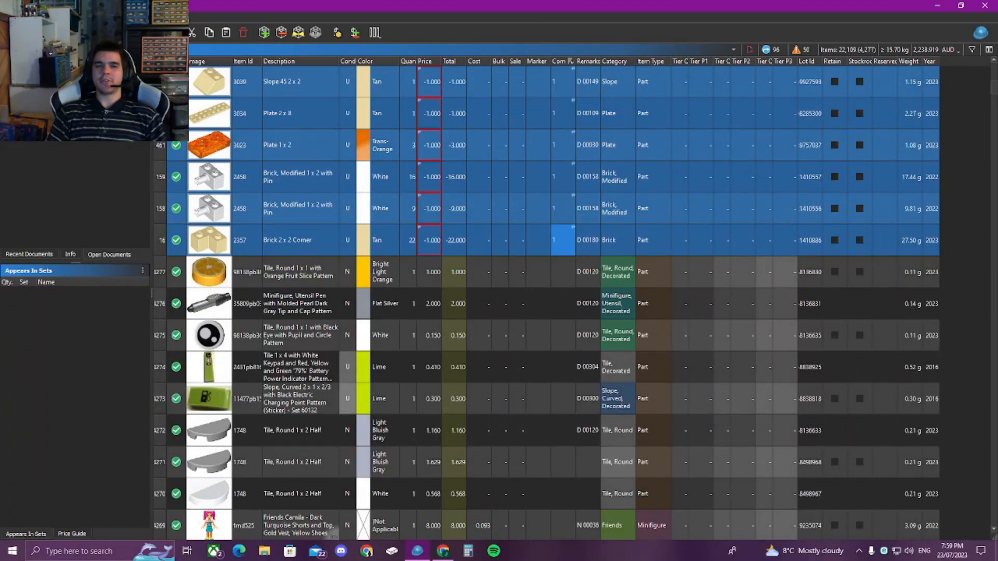
Set the condition of all items in the wanted list document to New
click(52, 76)
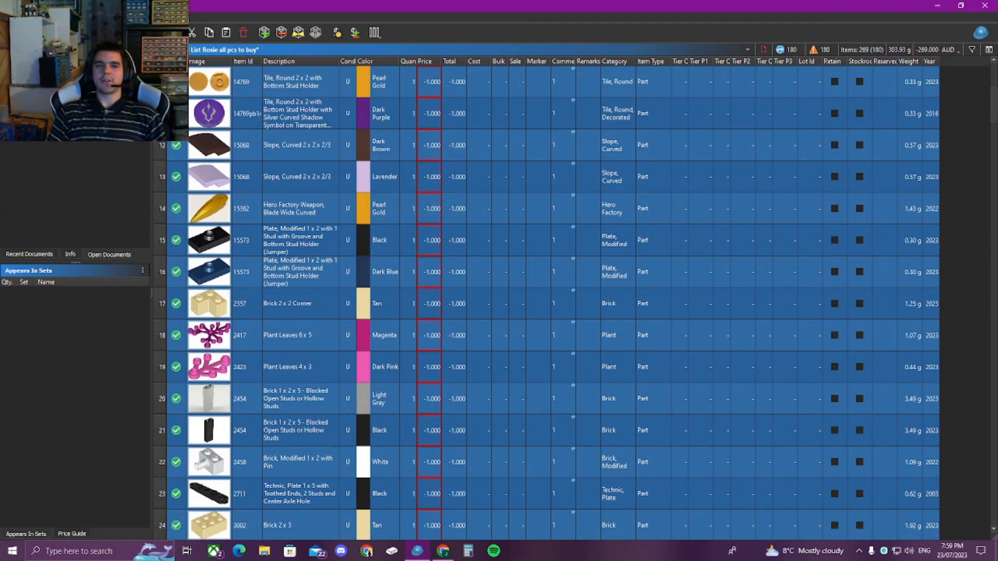
right_click(345, 80)
click(400, 84)
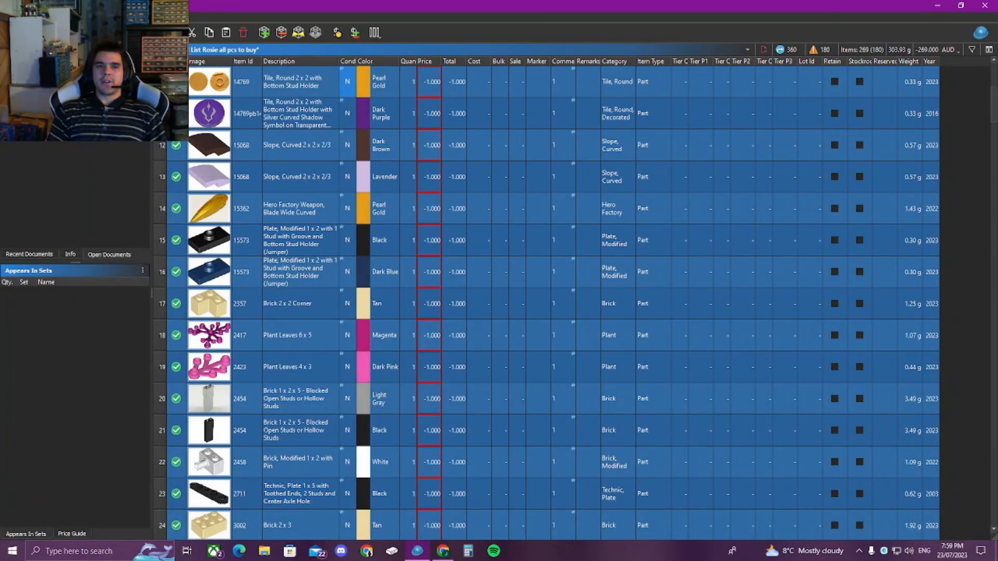
Copy only the Comment values from the open wanted list document into the matching new-condition lots of the store inventory, ignoring the other fields
key(ctrl+Tab)
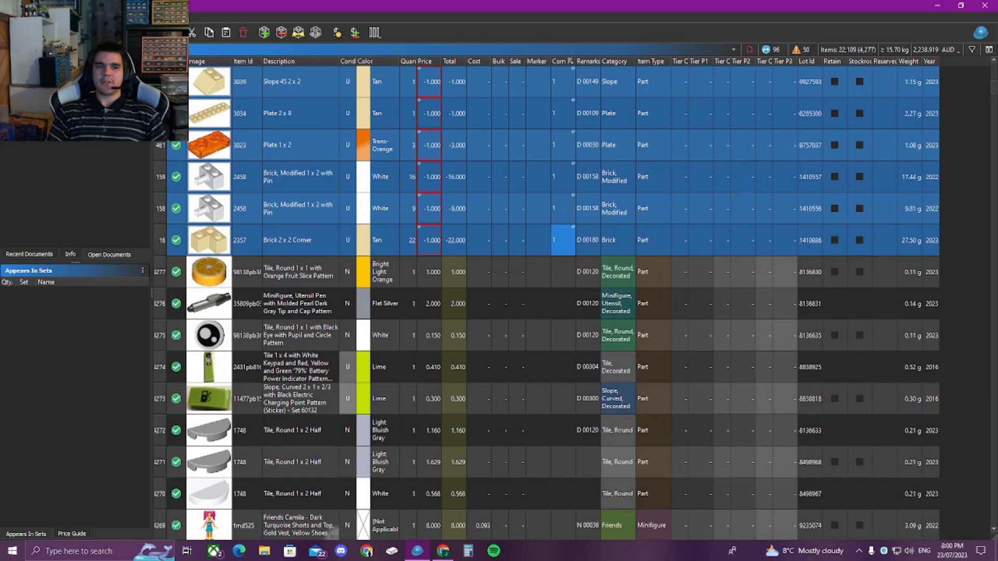
click(28, 17)
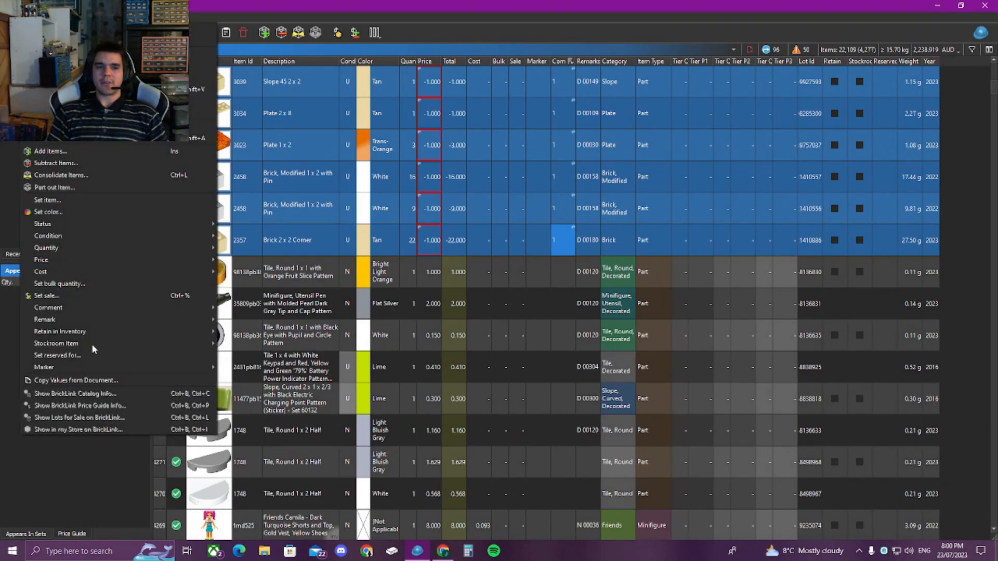
click(91, 380)
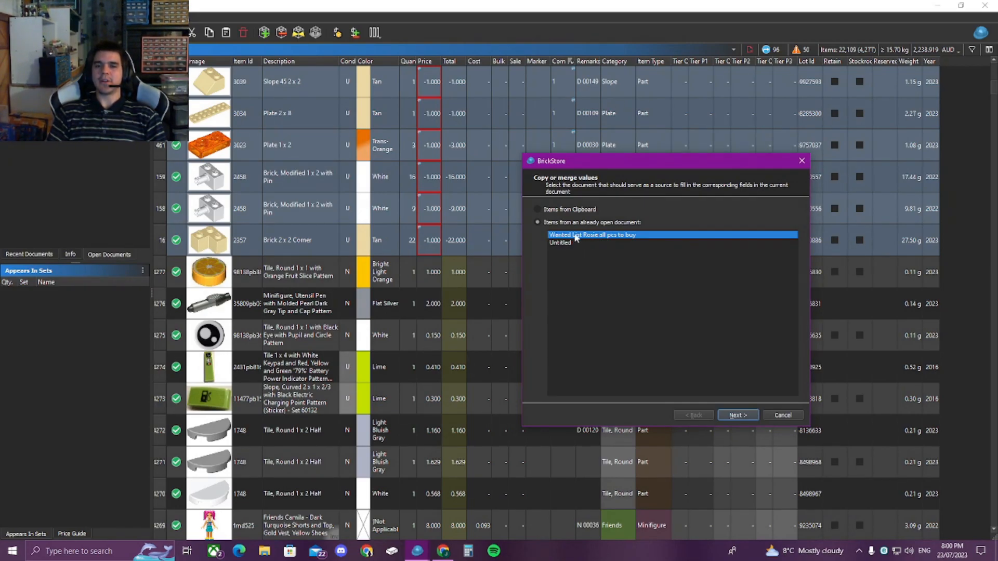
click(733, 416)
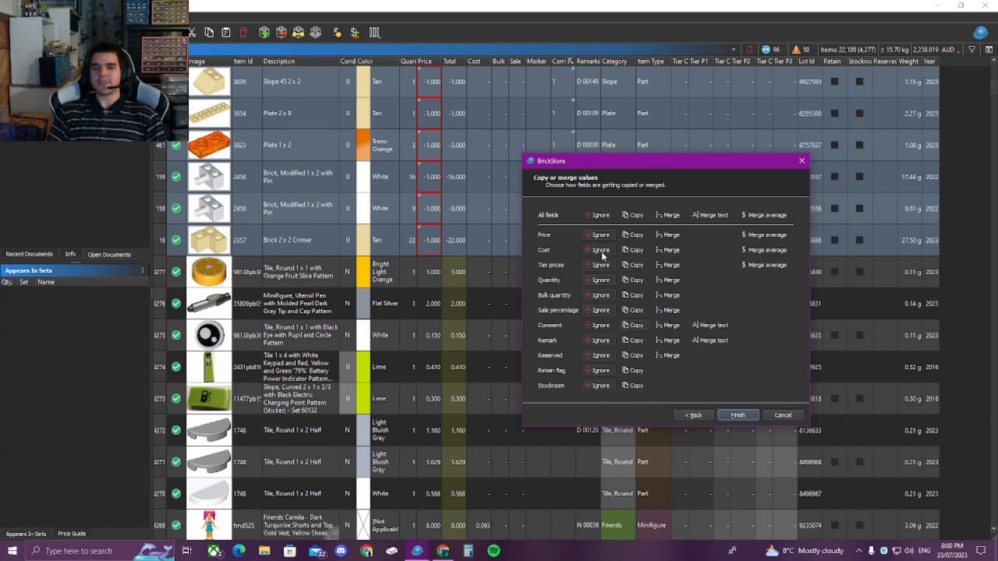
click(748, 415)
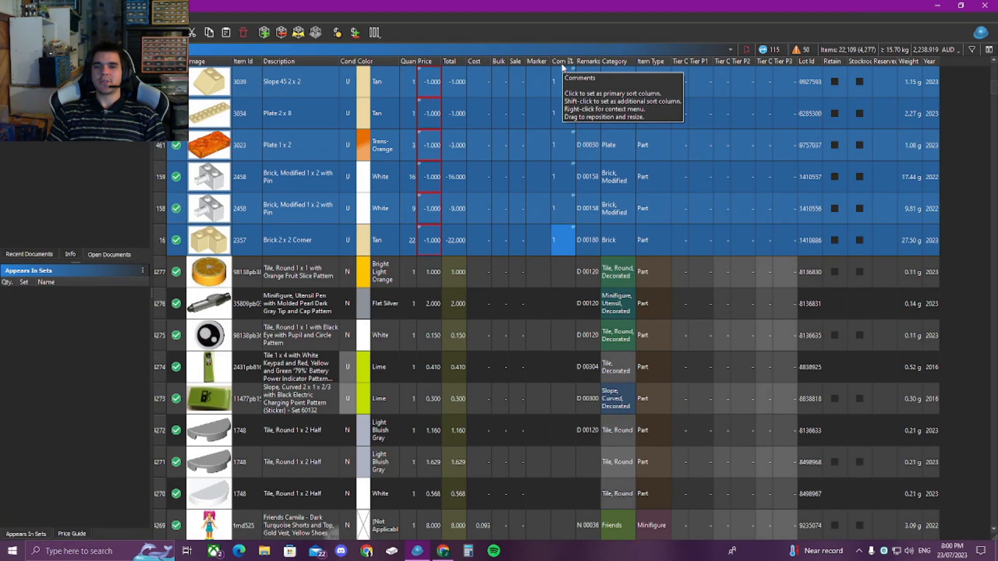
Clear the comment on all the used store inventory items that are still selected
scroll(556, 178, up, 15)
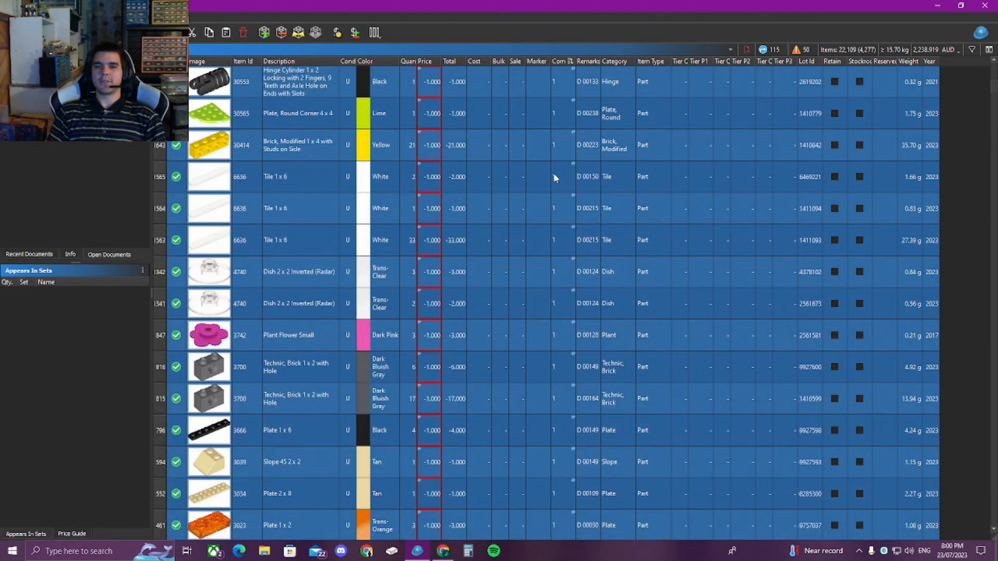
scroll(555, 180, up, 10)
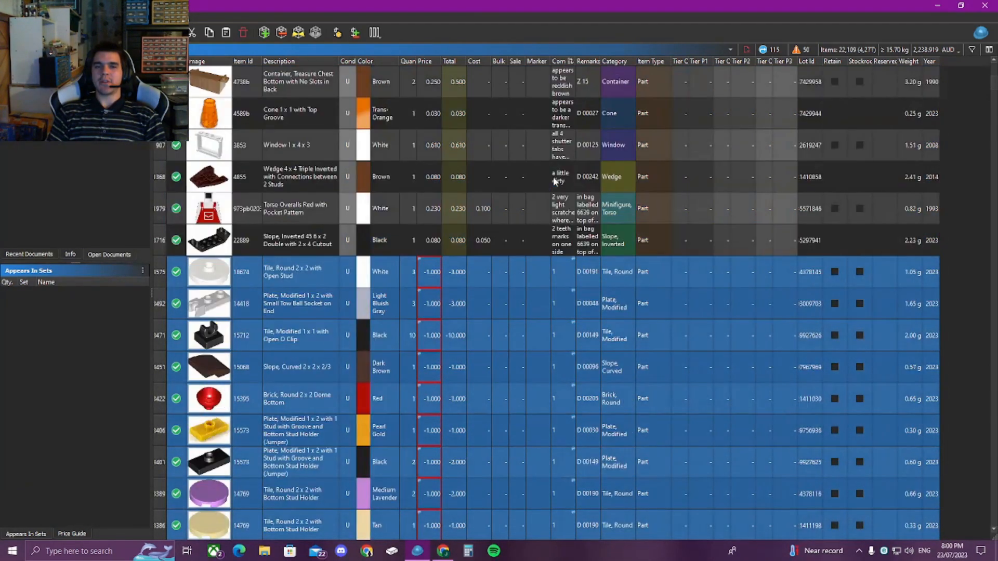
scroll(557, 182, down, 3)
scroll(557, 184, up, 2)
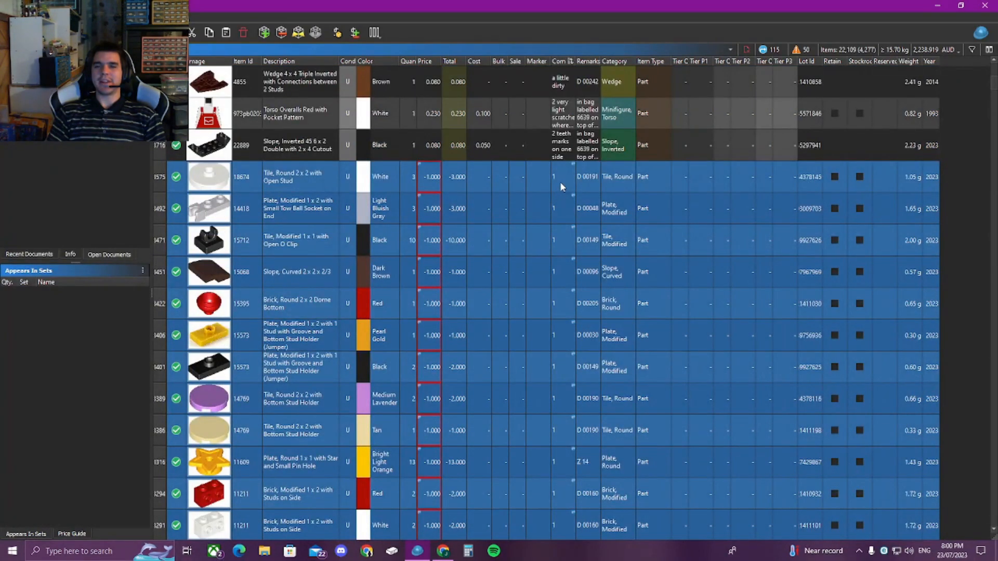
right_click(560, 182)
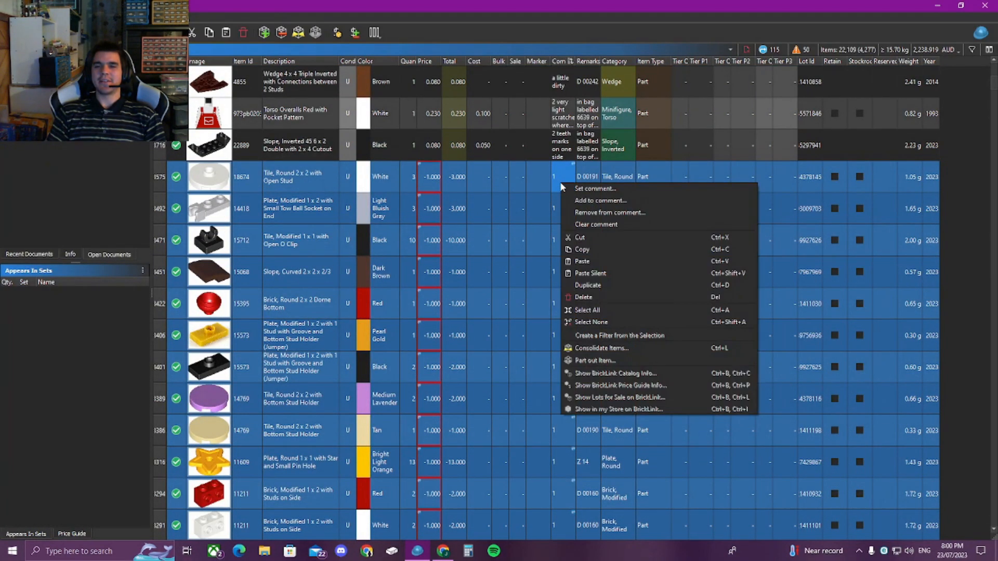
click(642, 224)
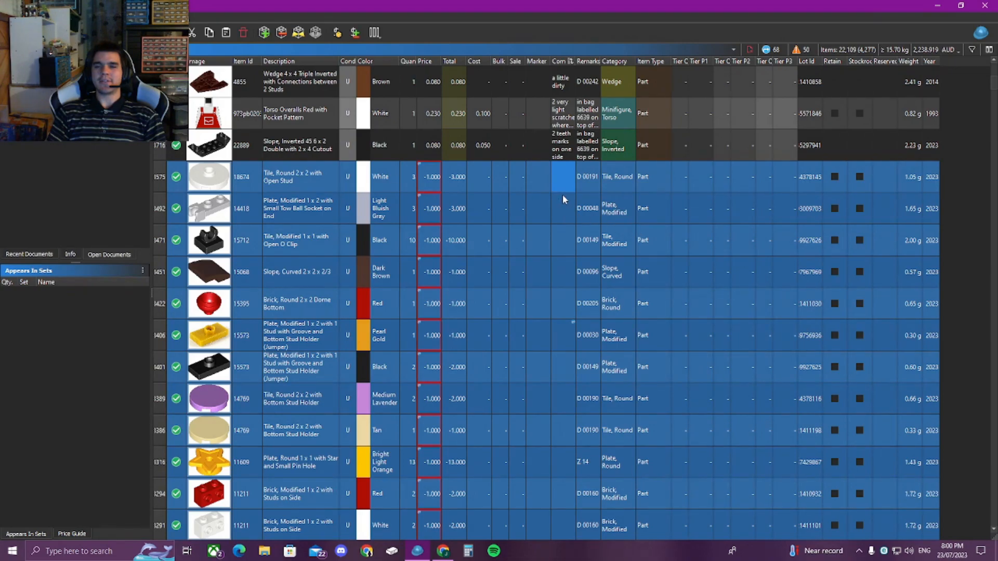
Sort the store inventory by comments and select every new-condition item whose comment is 1
click(560, 60)
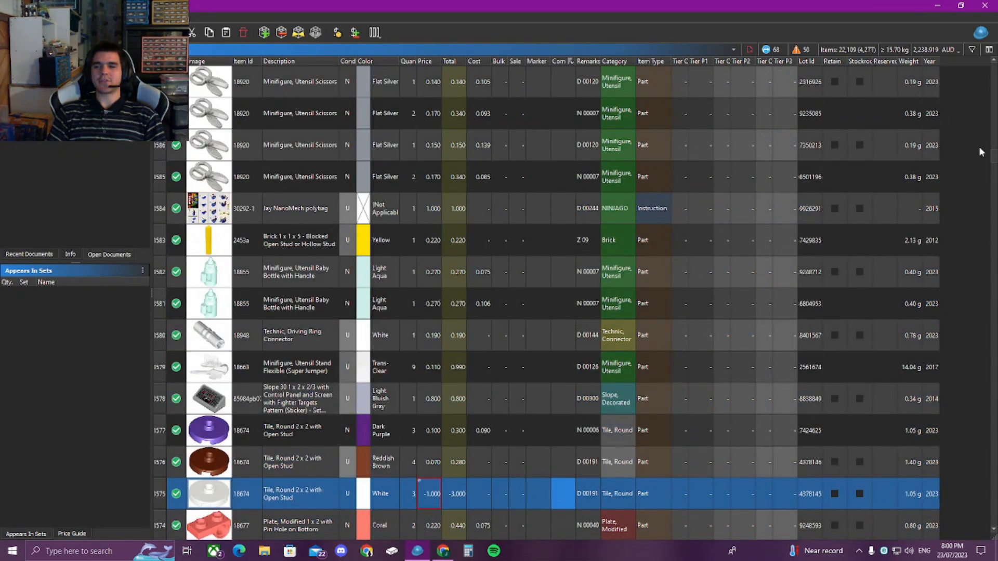
drag(994, 159, 977, 62)
scroll(652, 338, down, 10)
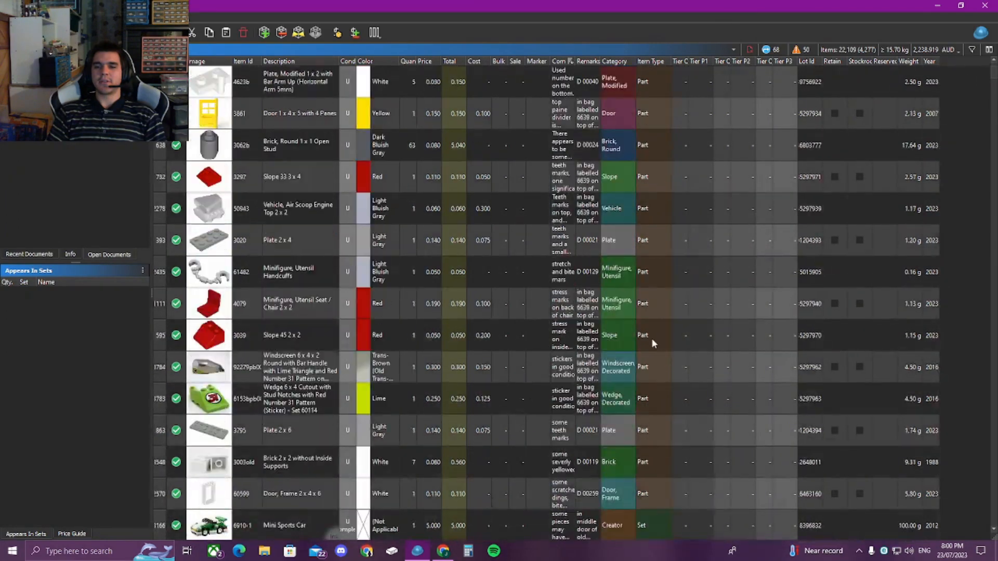
scroll(651, 339, down, 15)
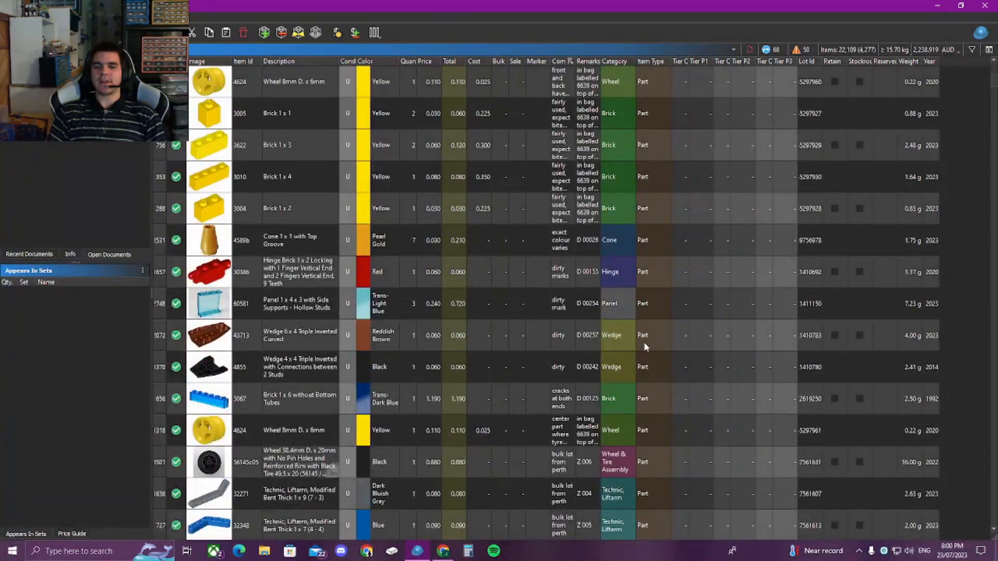
scroll(598, 305, down, 1)
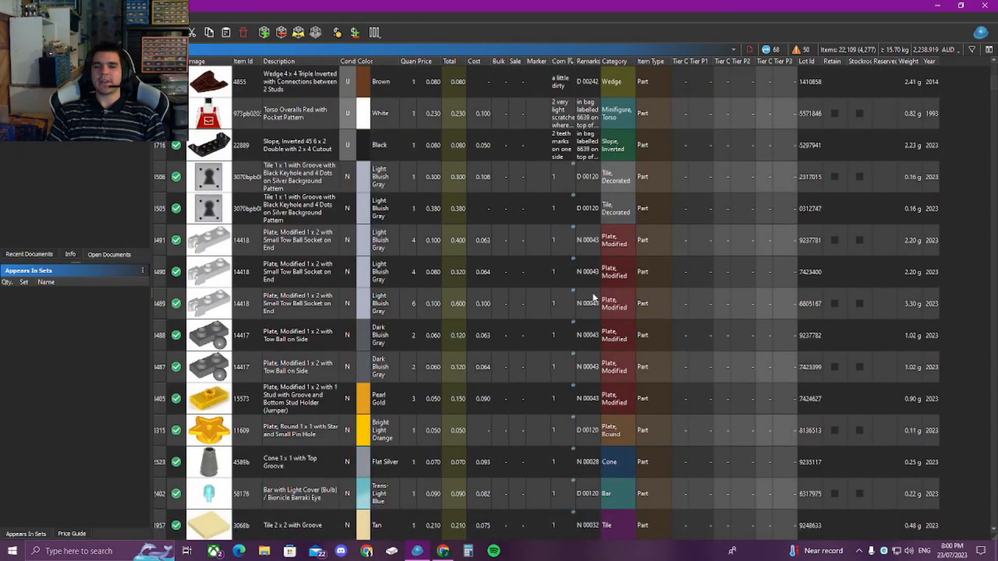
drag(552, 174, 554, 217)
scroll(400, 230, up, 3)
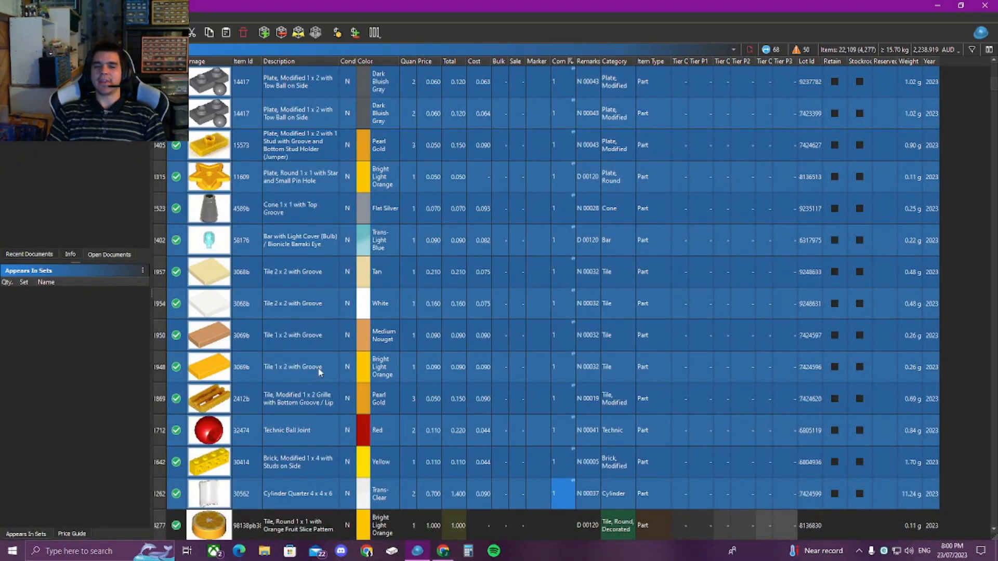
scroll(348, 195, up, 4)
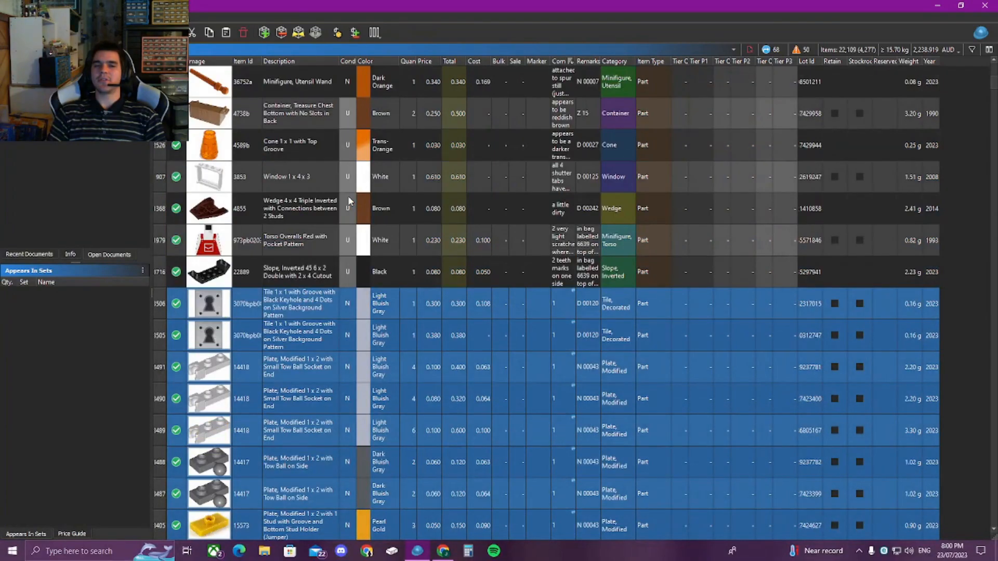
Copy the selected new items into the untitled document holding the used items, without overwriting its selected lots or consolidating duplicates
scroll(348, 196, down, 1)
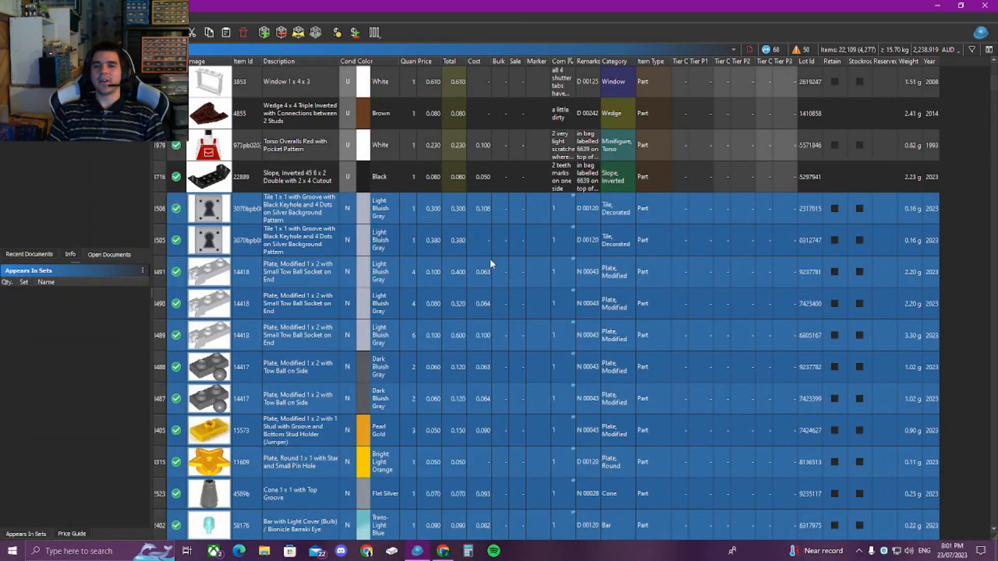
scroll(495, 254, down, 4)
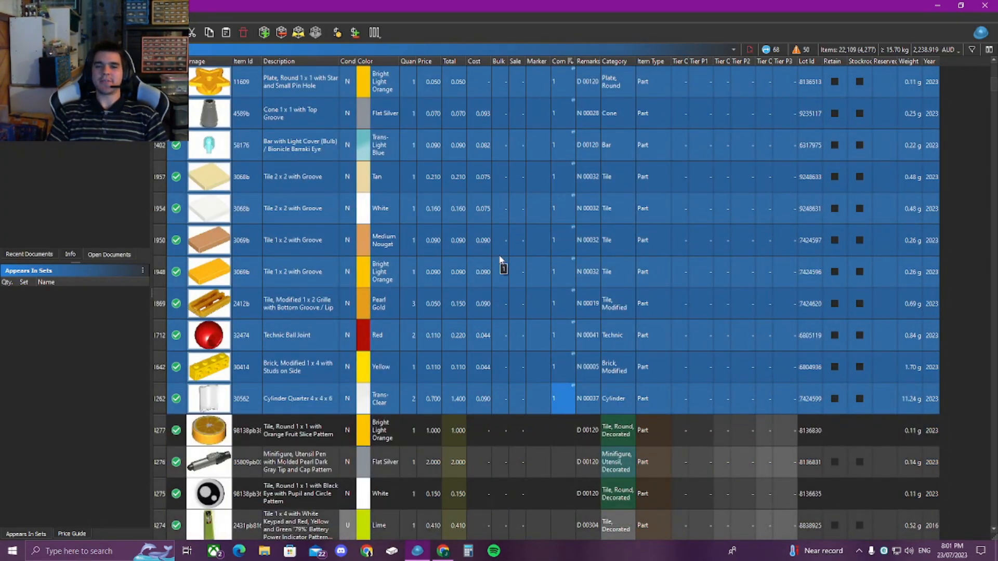
scroll(499, 257, up, 3)
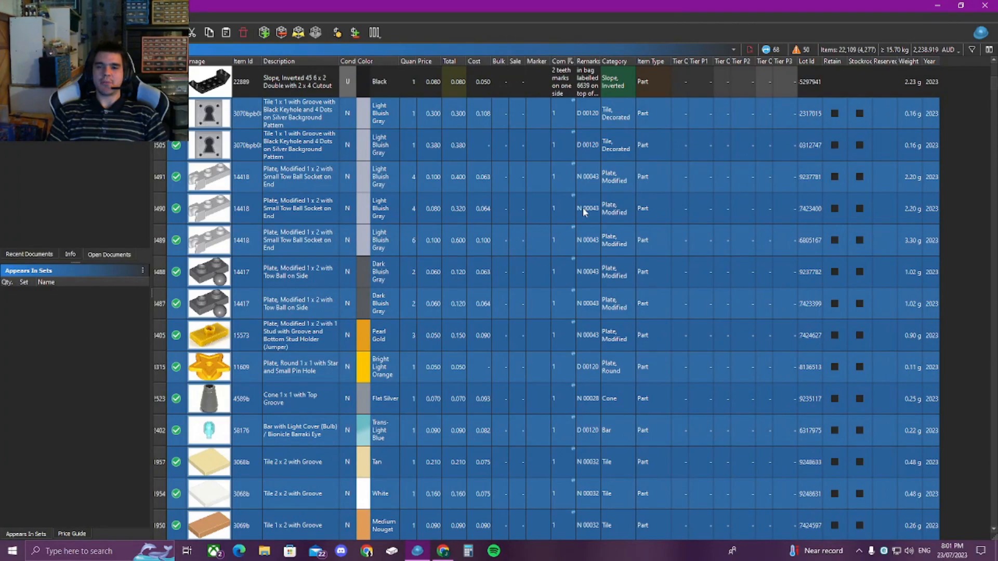
scroll(581, 209, down, 1)
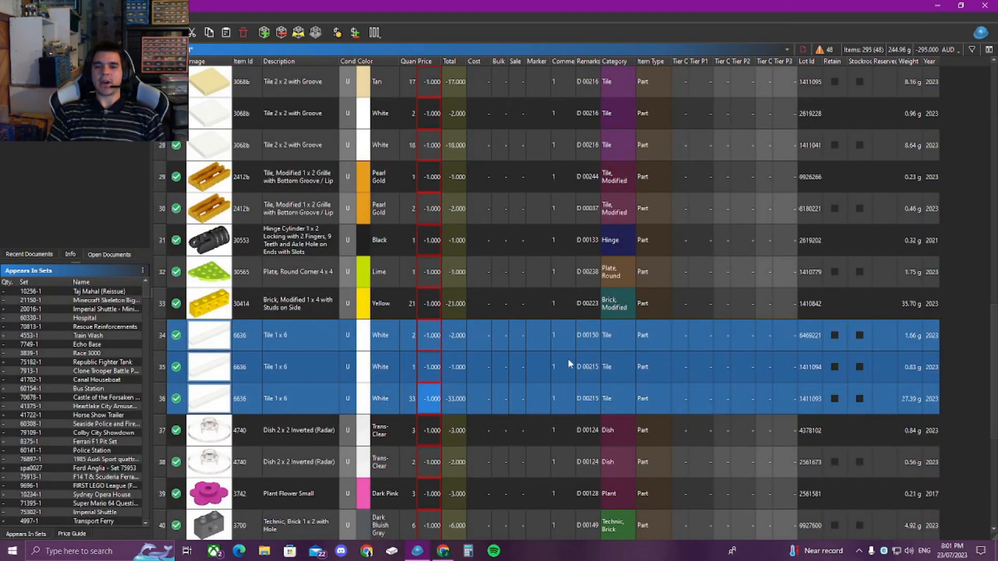
scroll(543, 357, down, 3)
key(ctrl+v)
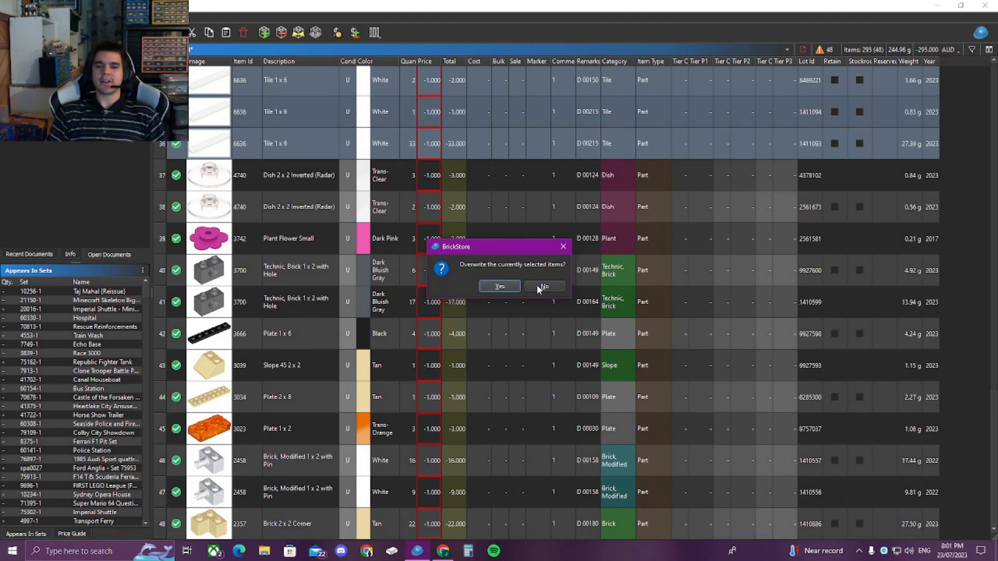
click(543, 286)
click(879, 353)
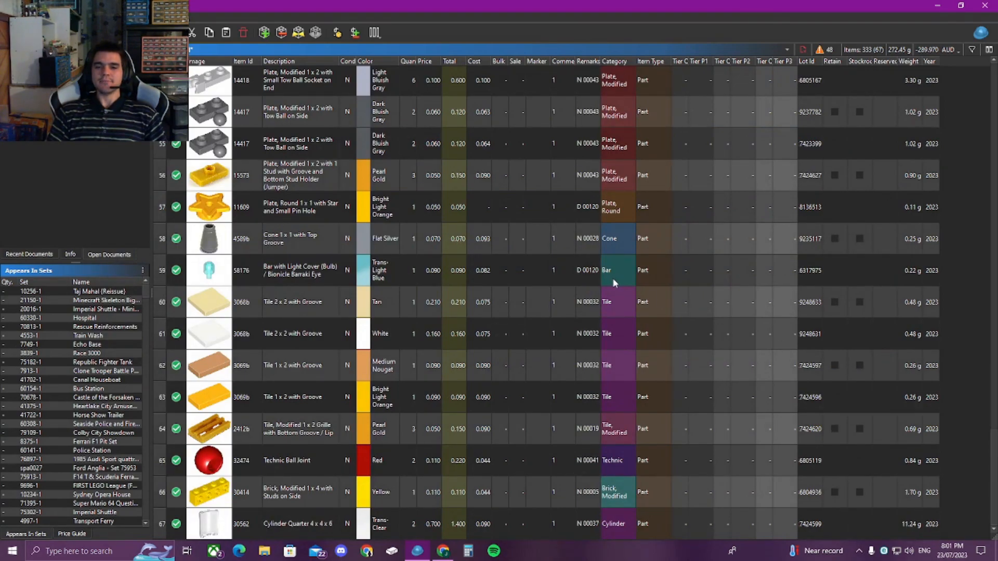
Sort the combined document by description and compare the used and new lots of the same parts
scroll(614, 283, up, 15)
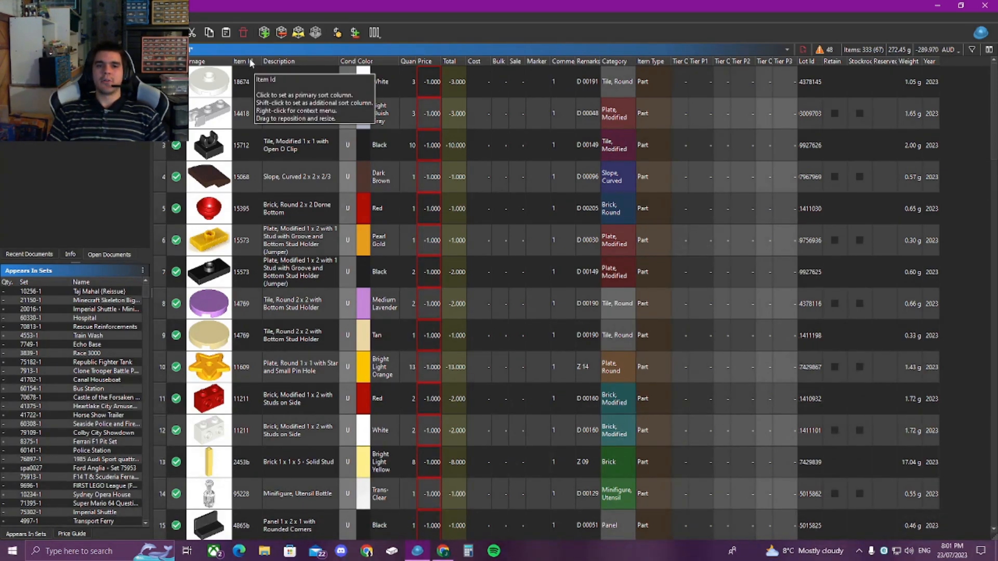
click(296, 62)
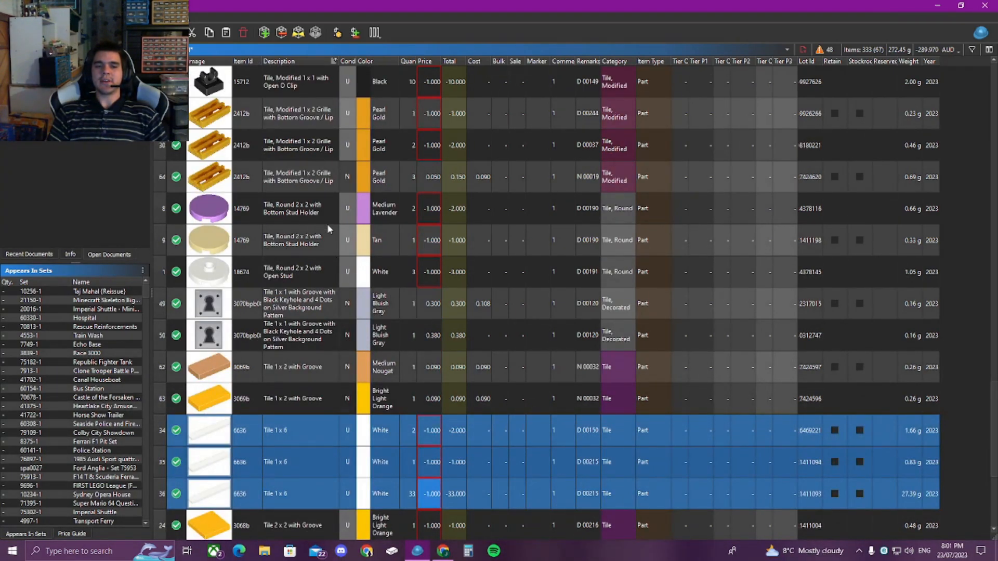
scroll(327, 228, up, 4)
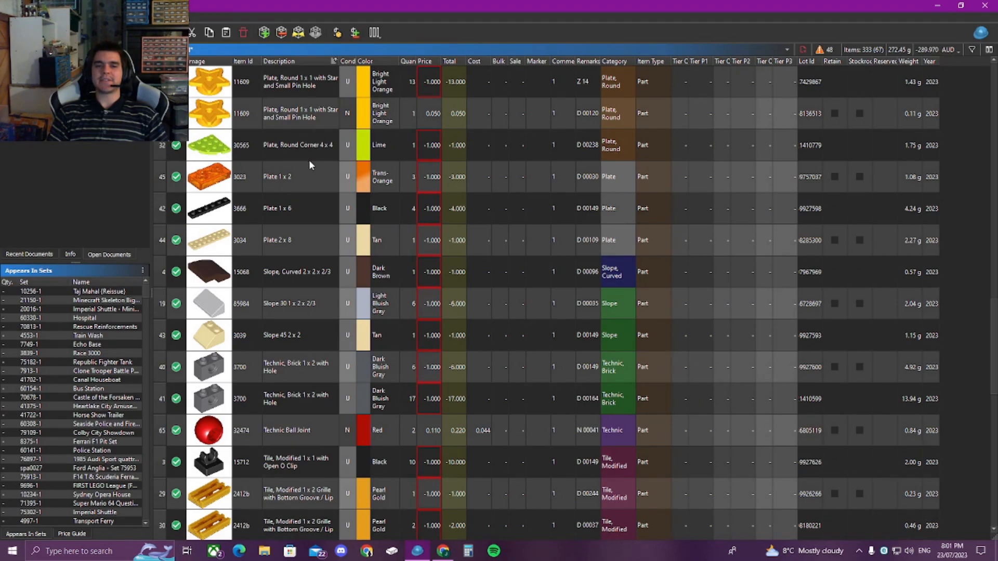
scroll(308, 159, down, 8)
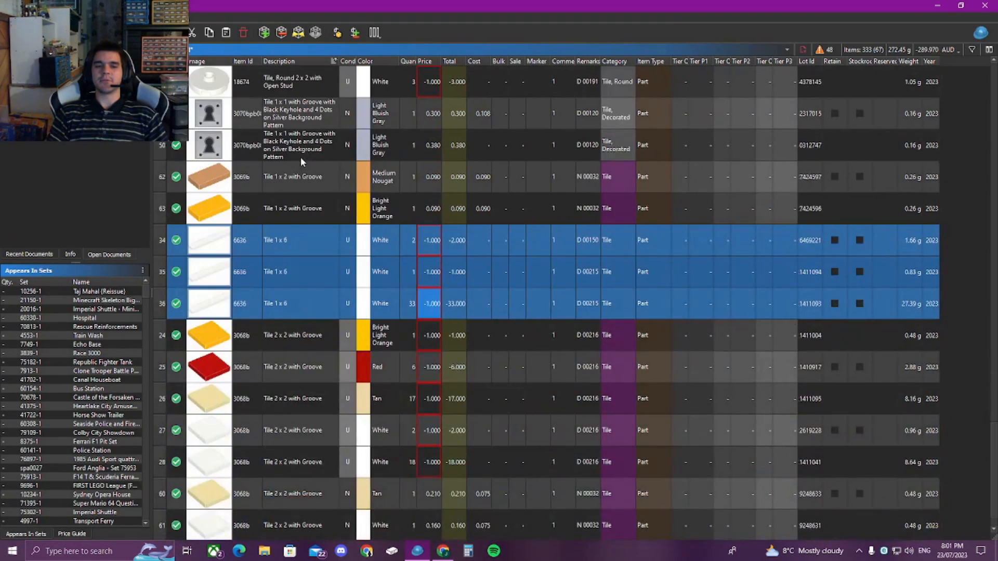
scroll(300, 157, up, 1)
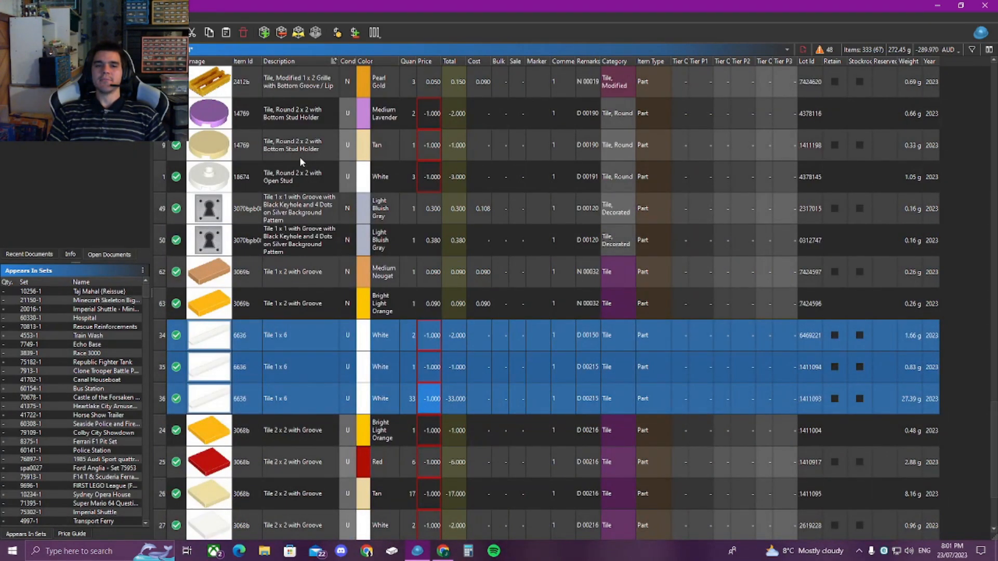
click(279, 121)
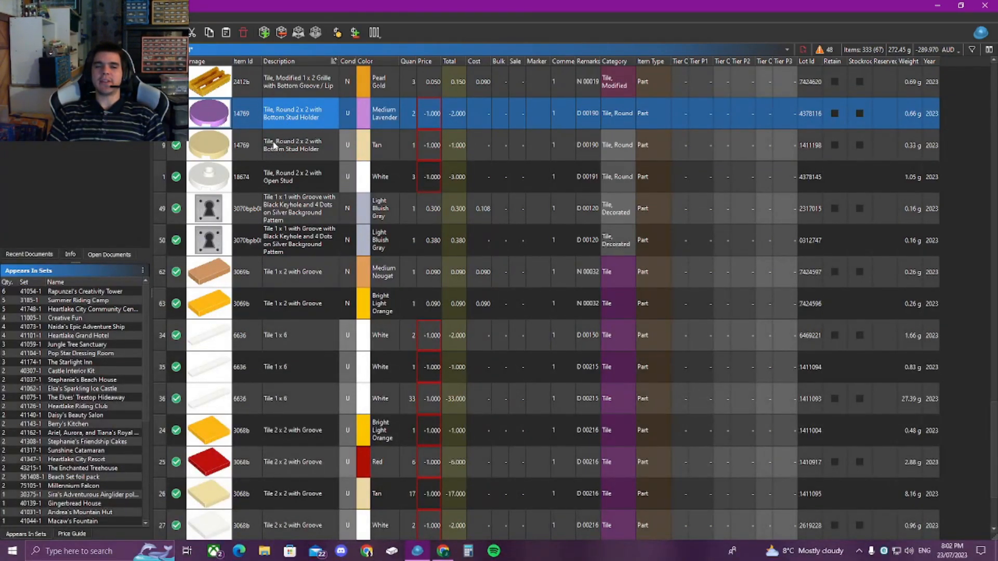
scroll(271, 208, down, 1)
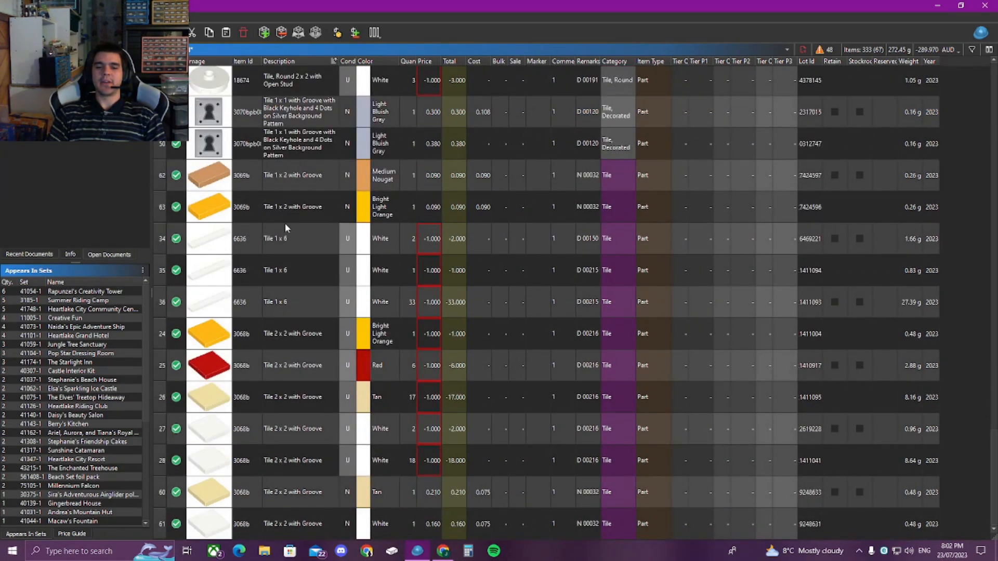
scroll(299, 283, up, 10)
scroll(299, 284, up, 6)
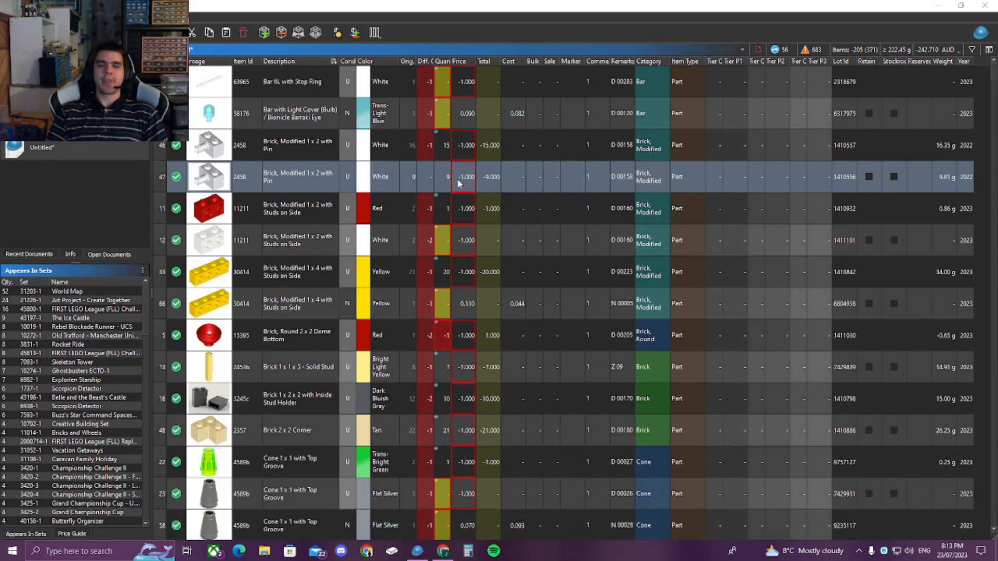
Check the column visibility options for Orig. Quantity and Diff. Quantity in the combined document
click(454, 83)
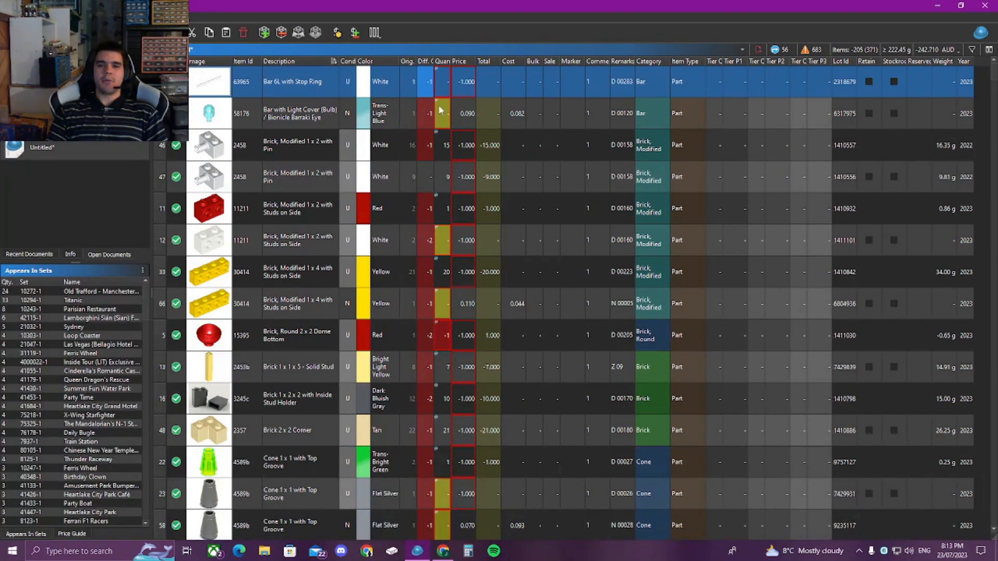
right_click(424, 63)
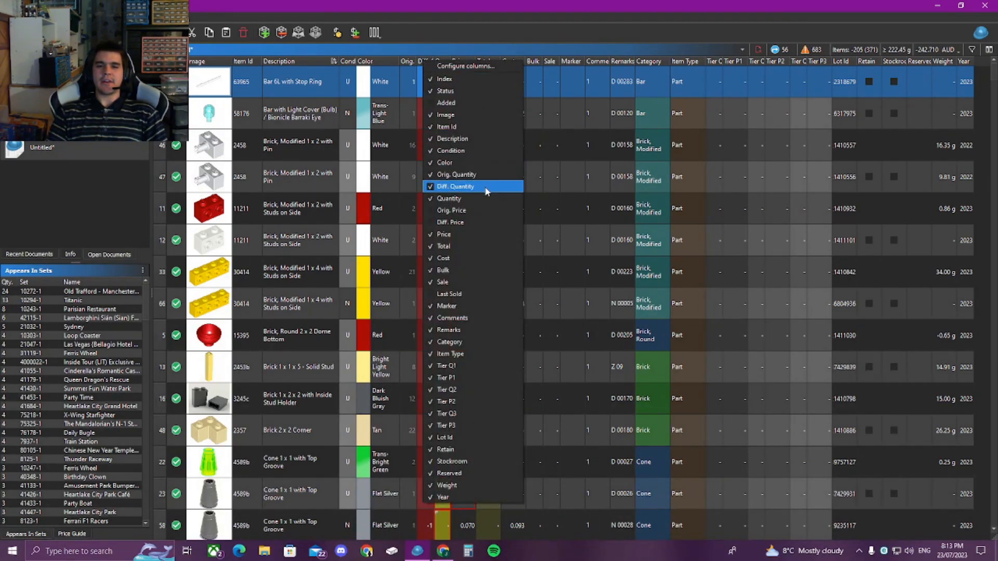
click(540, 79)
Compare the original quantity, quantity difference and current quantity of the first white Brick, Modified 1 x 2 with Pin lot
click(412, 80)
click(414, 147)
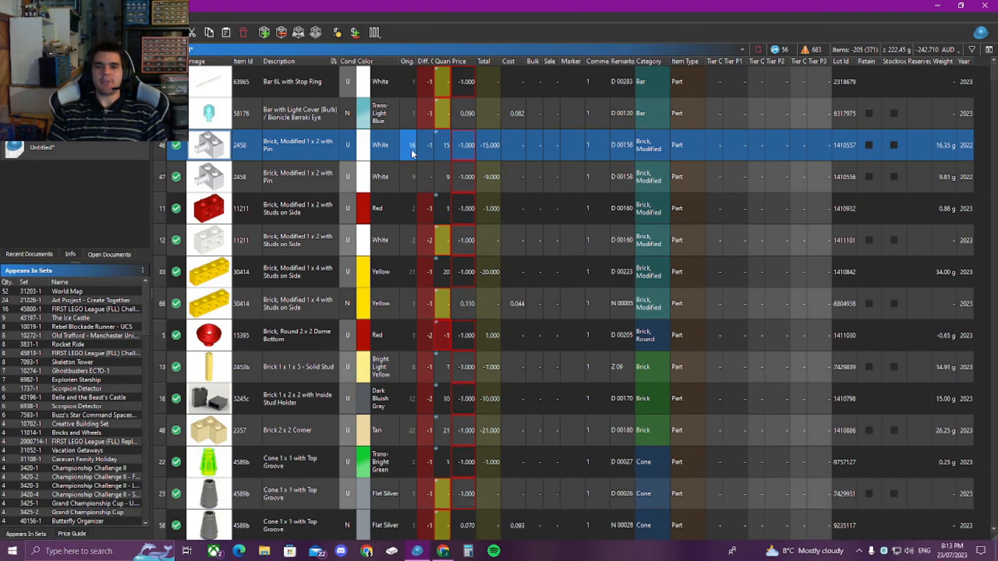
click(438, 146)
click(431, 146)
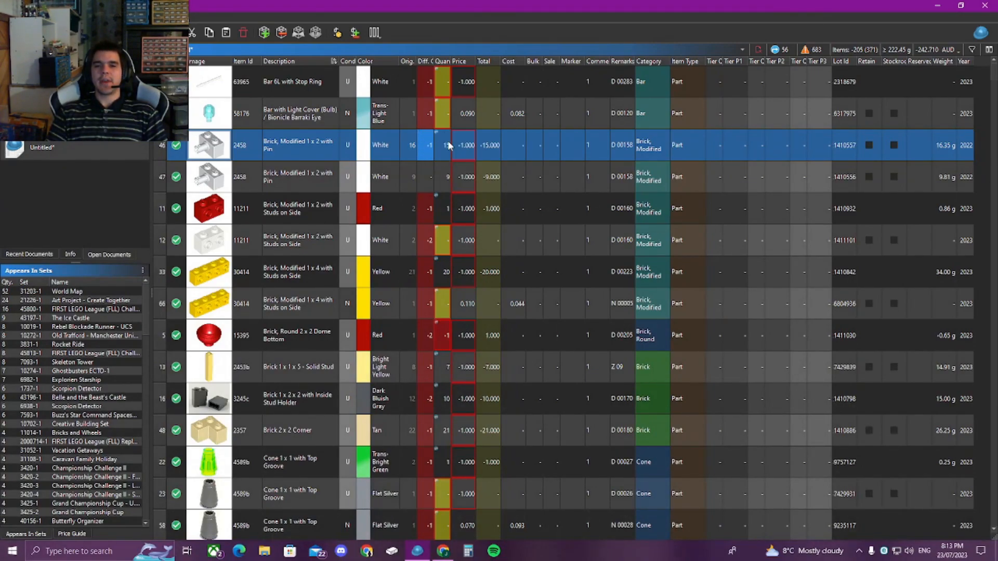
click(446, 147)
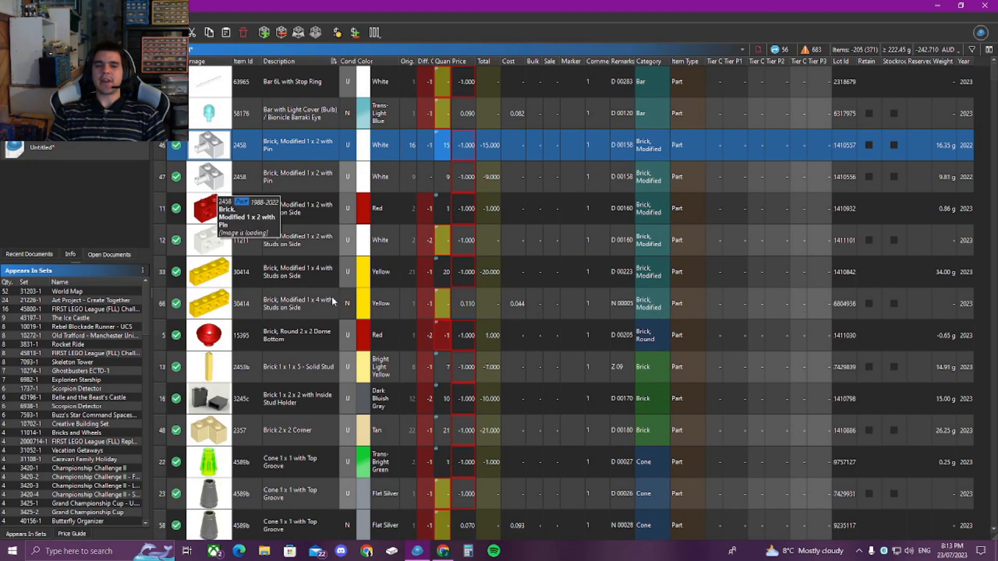
Compare the used and new yellow Brick, Modified 1 x 4 lots and review the quantity differences throughout the combined document
click(351, 272)
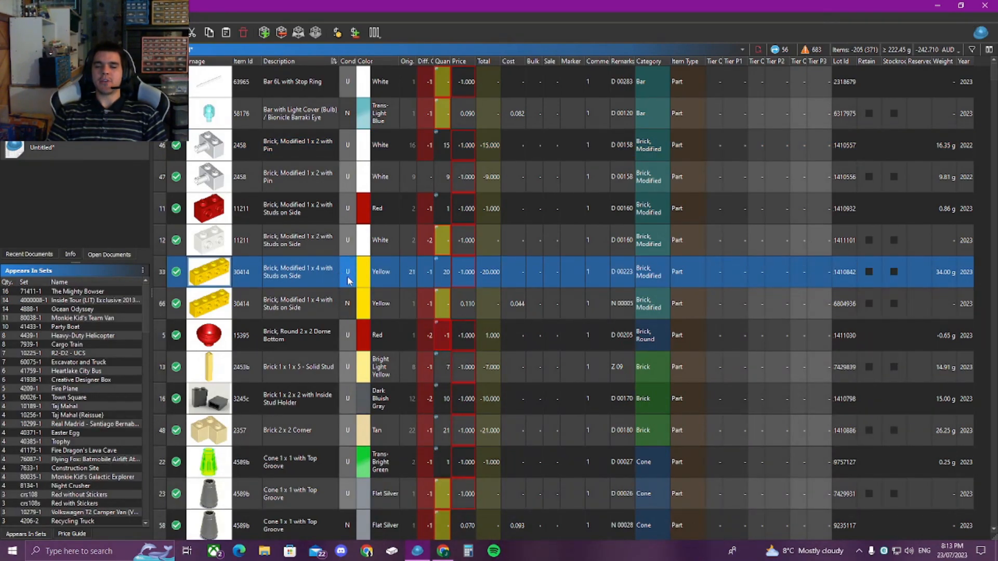
click(347, 308)
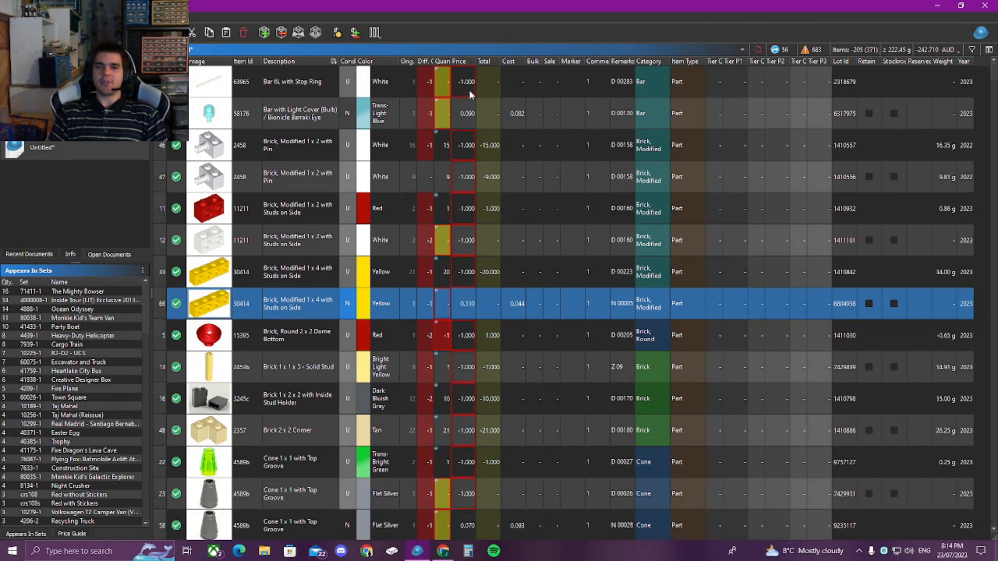
click(425, 173)
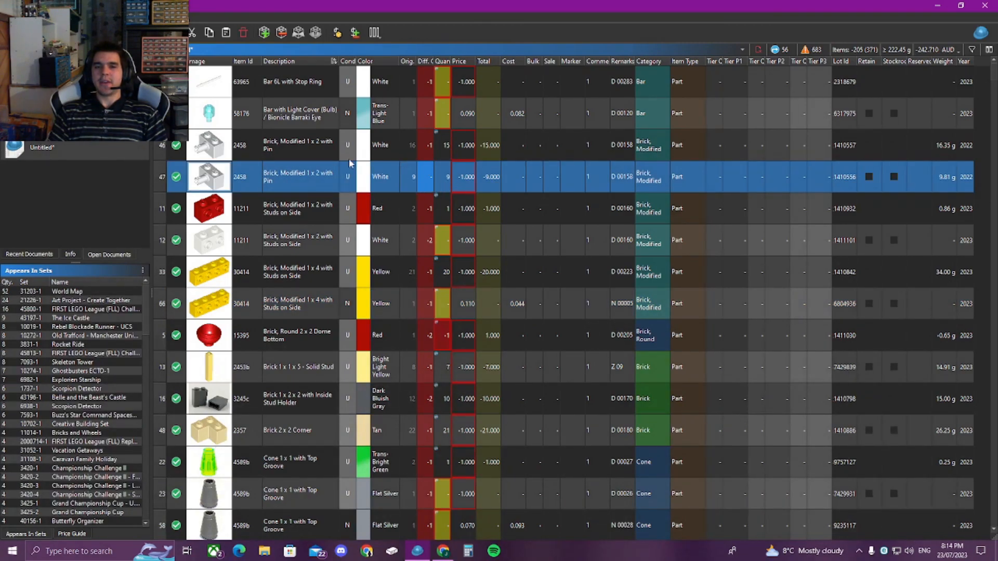
scroll(428, 200, down, 7)
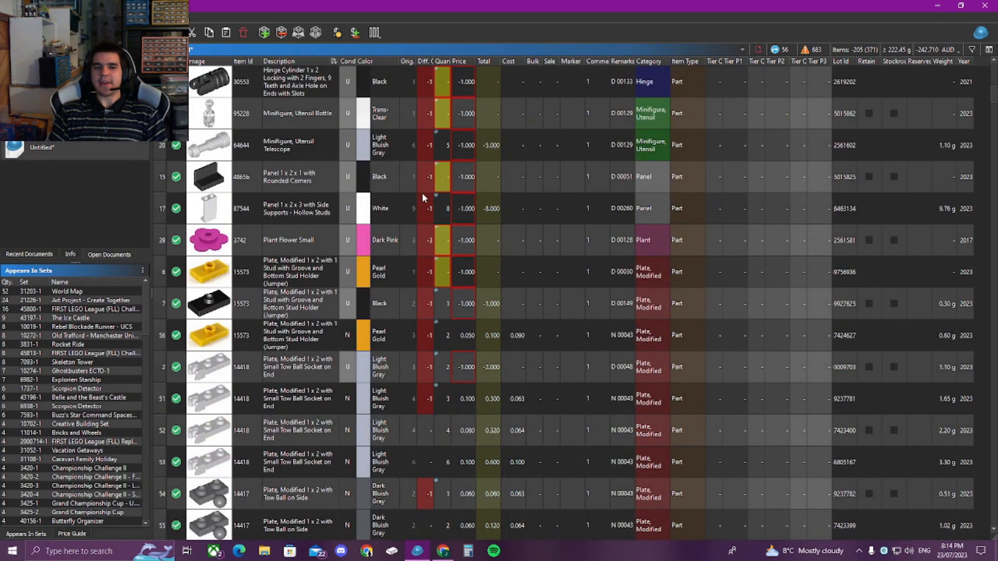
scroll(423, 195, up, 7)
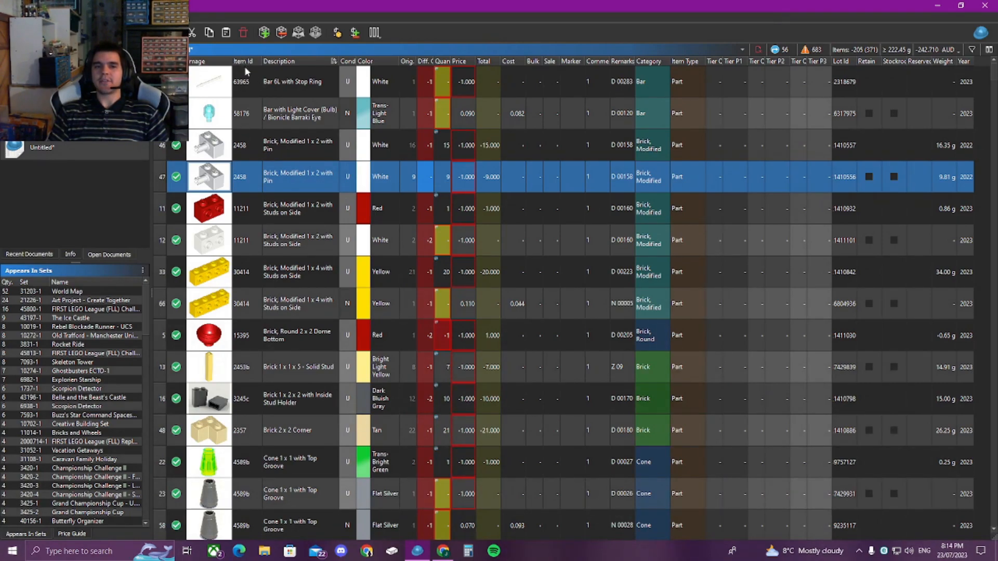
Check the Diff. Quantity column option and delete the second white Brick, Modified 1 x 2 with Pin lot, which has no quantity difference
right_click(424, 63)
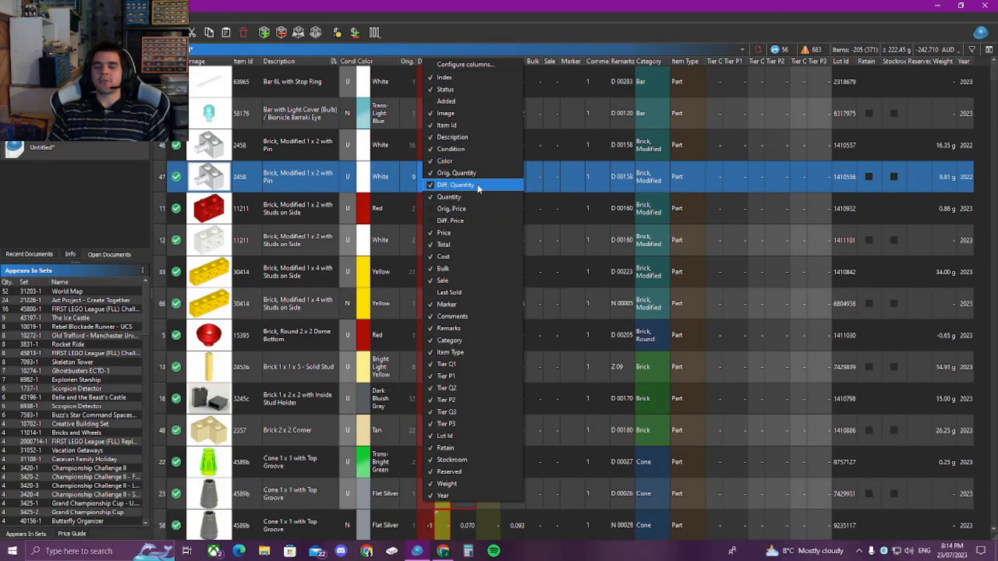
click(550, 180)
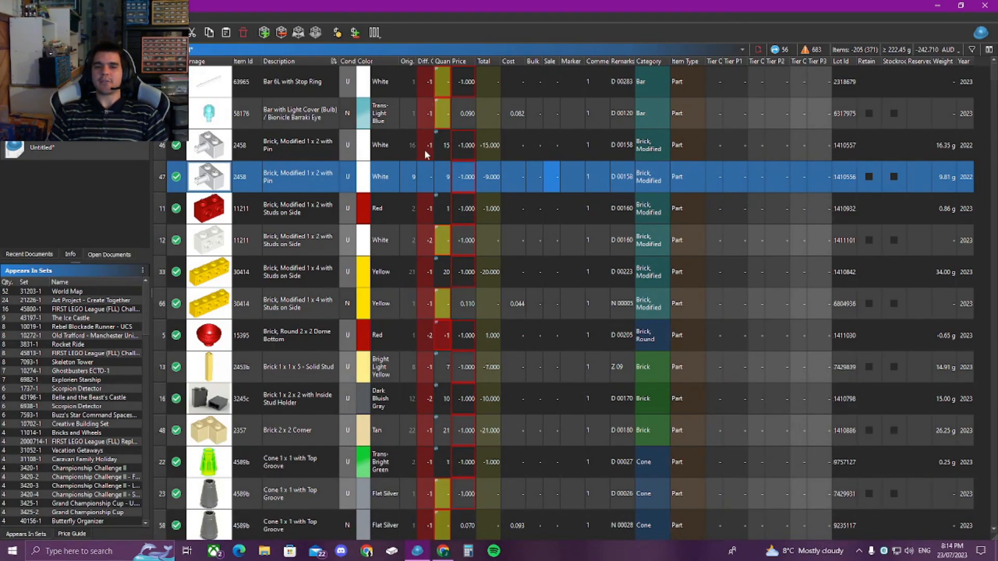
click(427, 179)
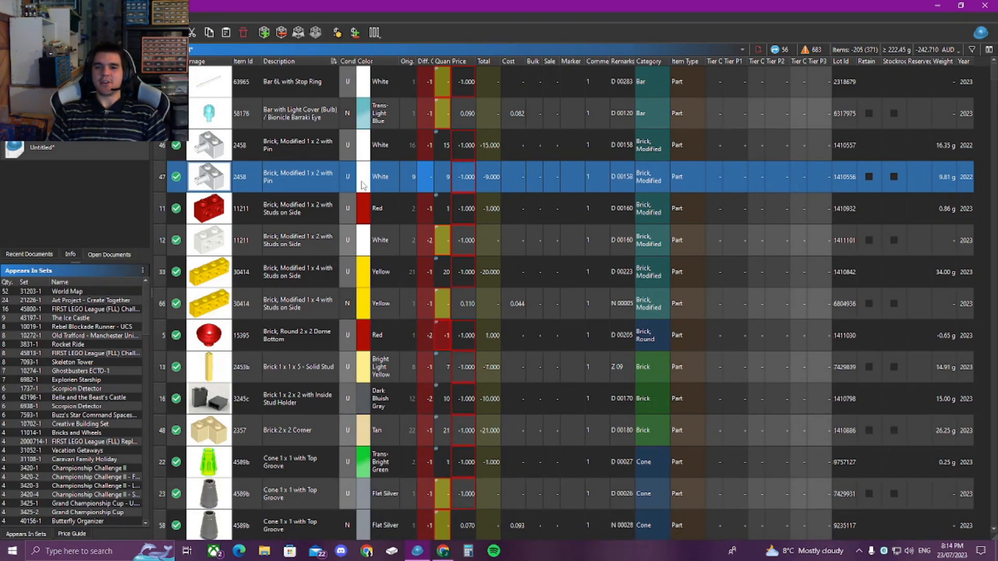
right_click(440, 175)
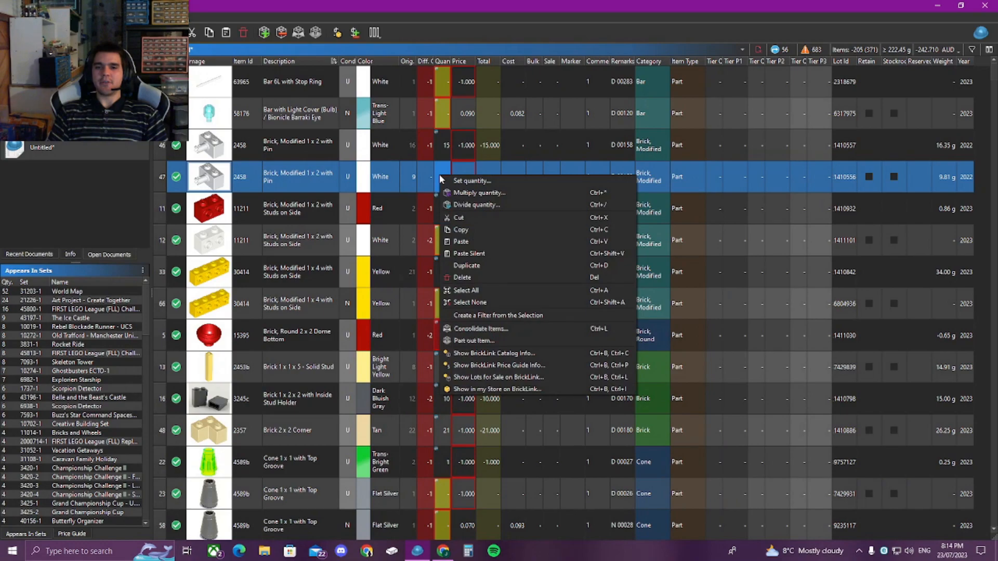
click(487, 280)
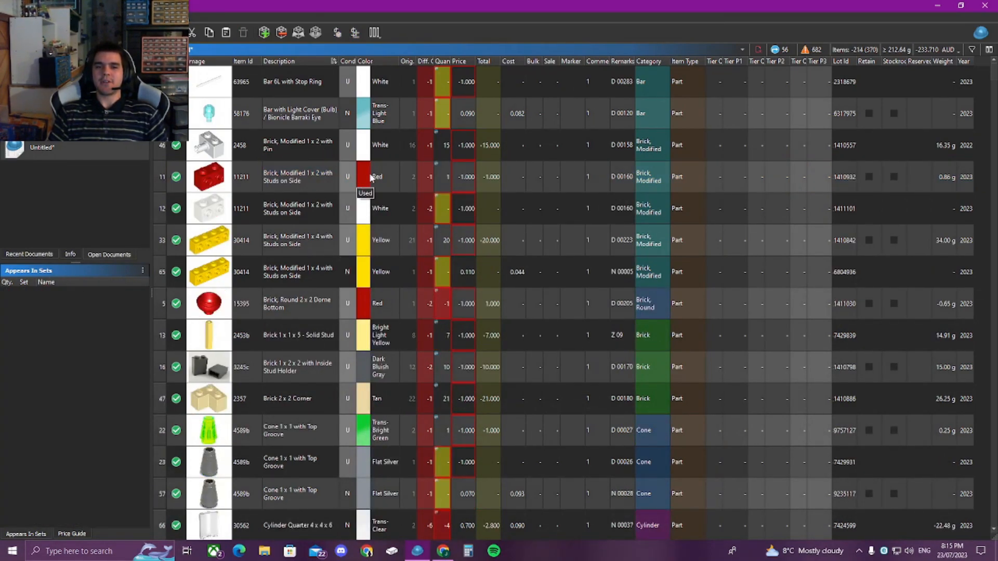
Check the quantity differences of the red and white Brick, Modified 1 x 2 lots and the used yellow 1 x 4 lot
click(425, 176)
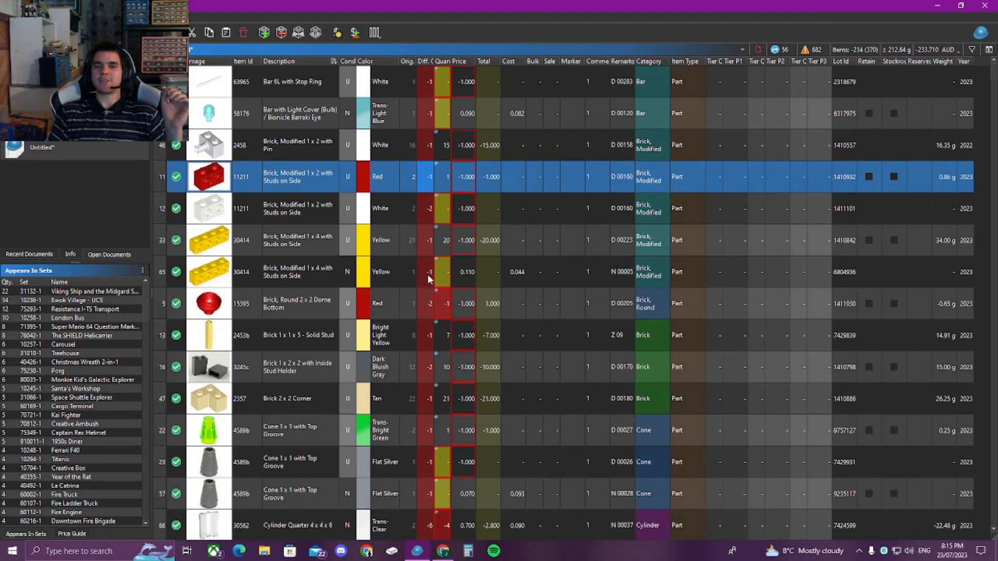
click(425, 209)
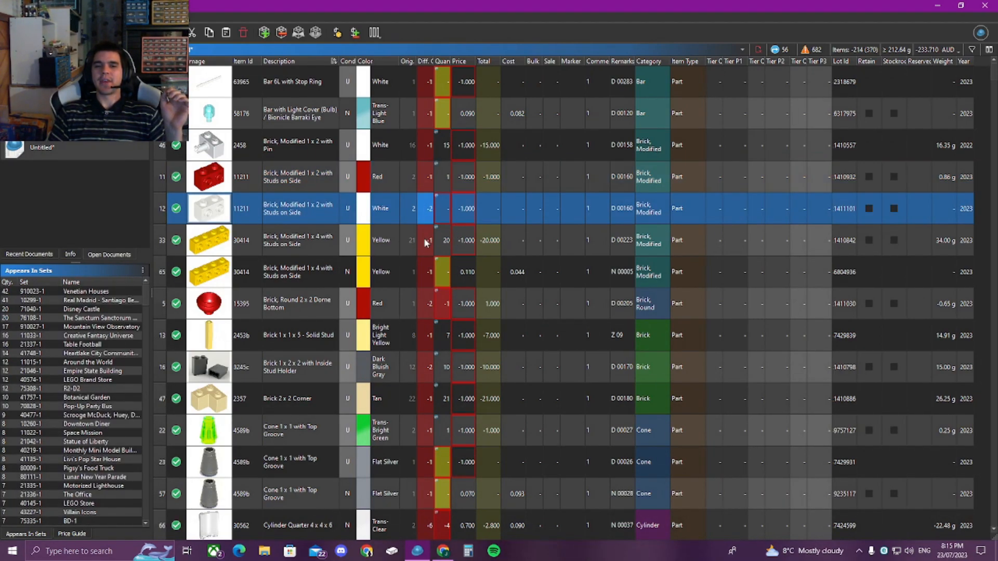
click(428, 241)
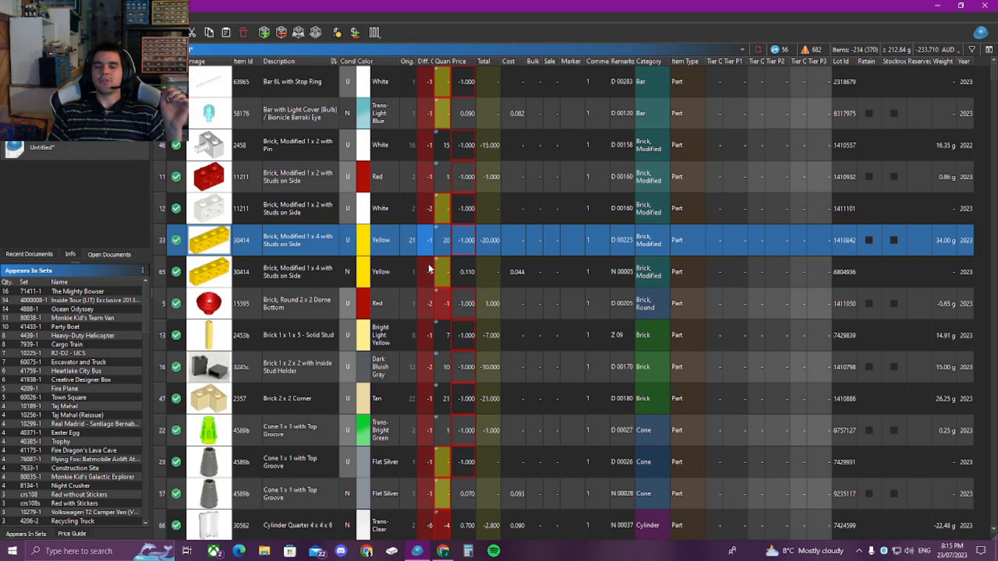
Compare the quantity differences and item IDs of the used and new yellow Brick, Modified 1 x 4 with Studs on Side lots
click(429, 273)
click(428, 244)
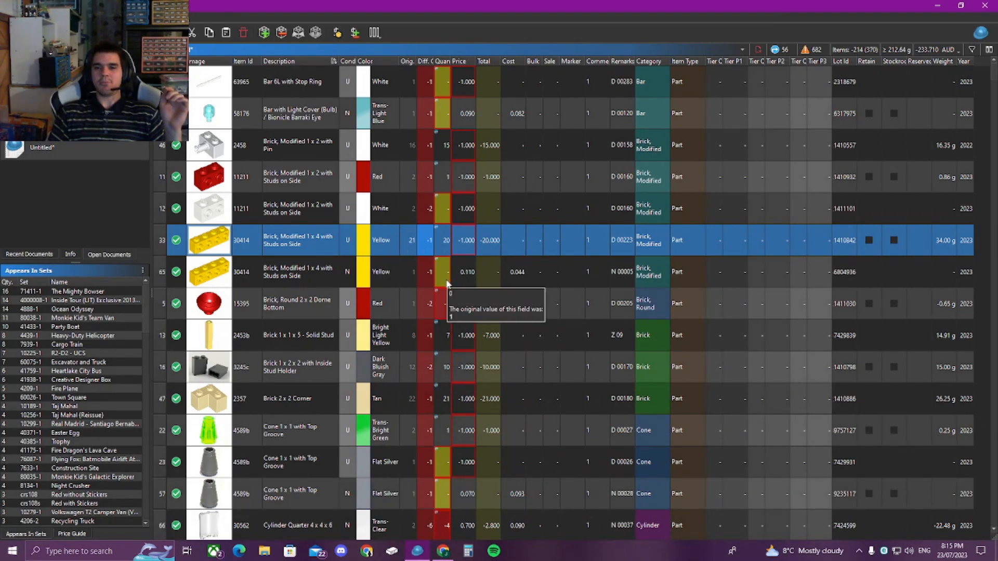
click(429, 281)
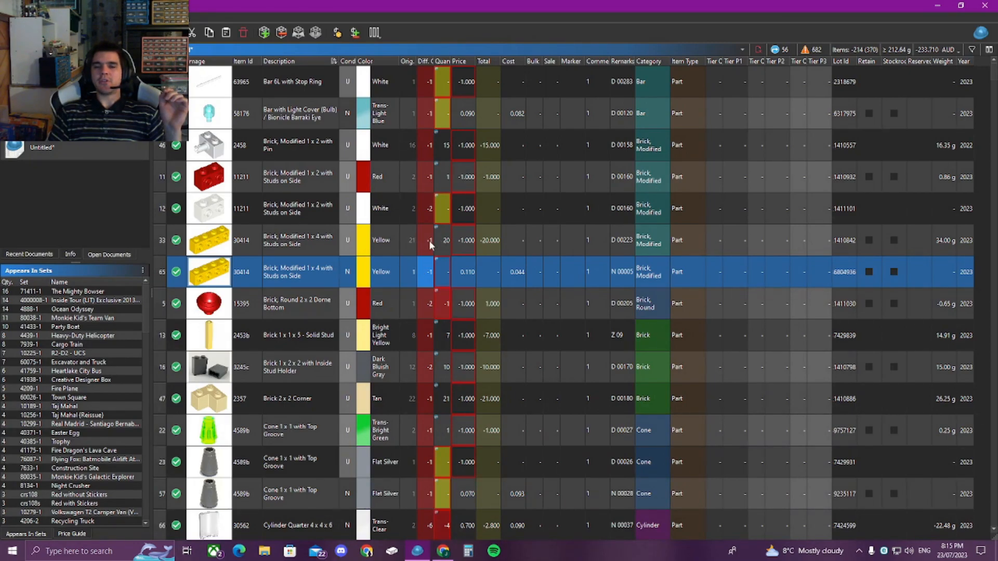
mouse_move(435, 240)
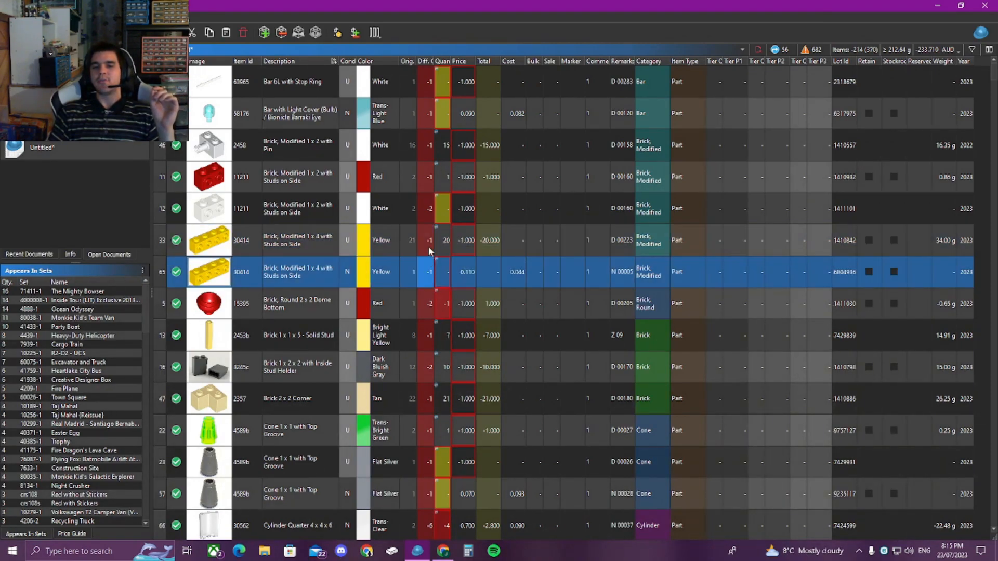
click(428, 246)
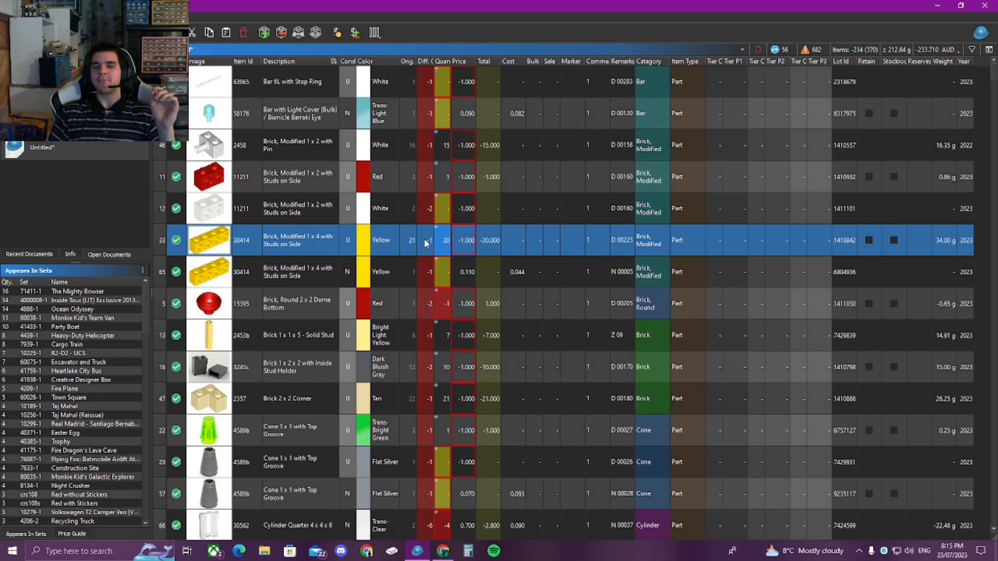
click(425, 244)
drag(425, 244, 423, 265)
click(422, 266)
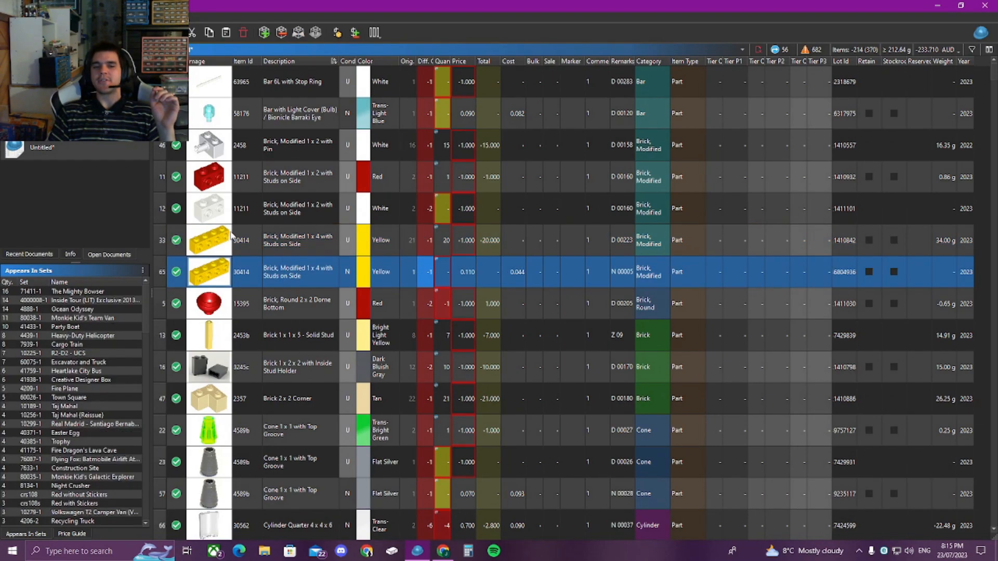
drag(245, 237, 247, 268)
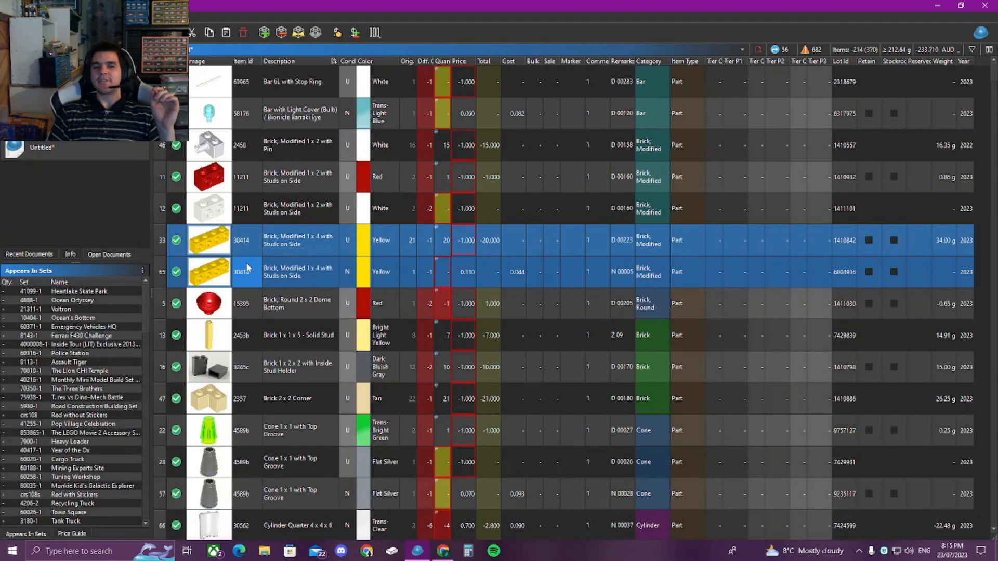
click(425, 268)
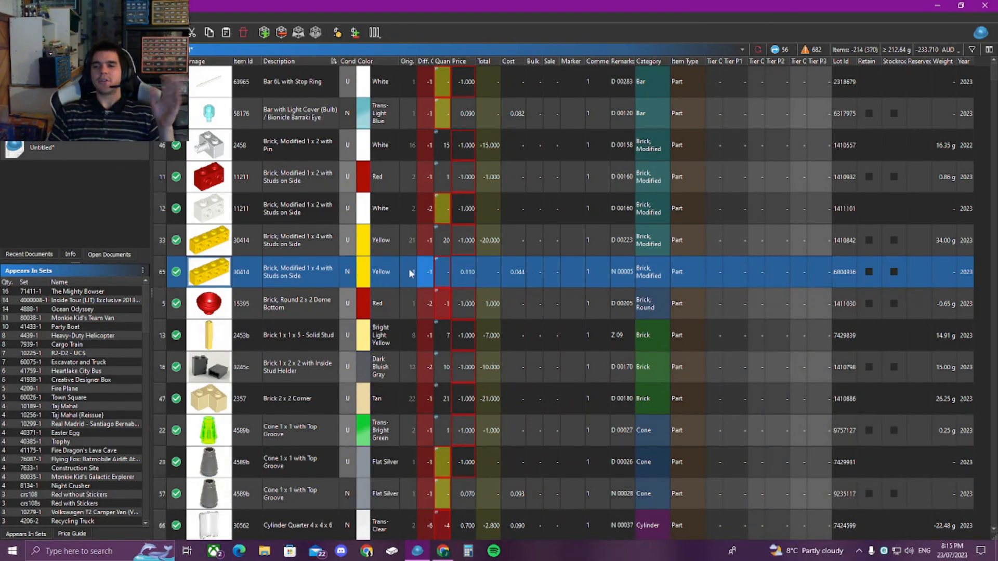
Sort the wanted list document by item ID and check the wanted quantity of the yellow Brick, Modified 1 x 4 with Studs on Side
click(112, 124)
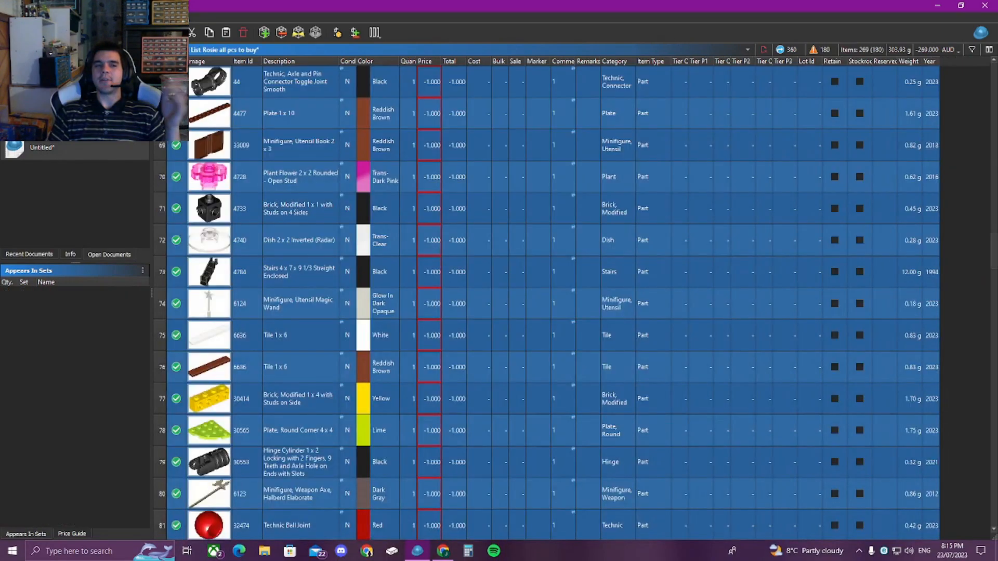
click(384, 394)
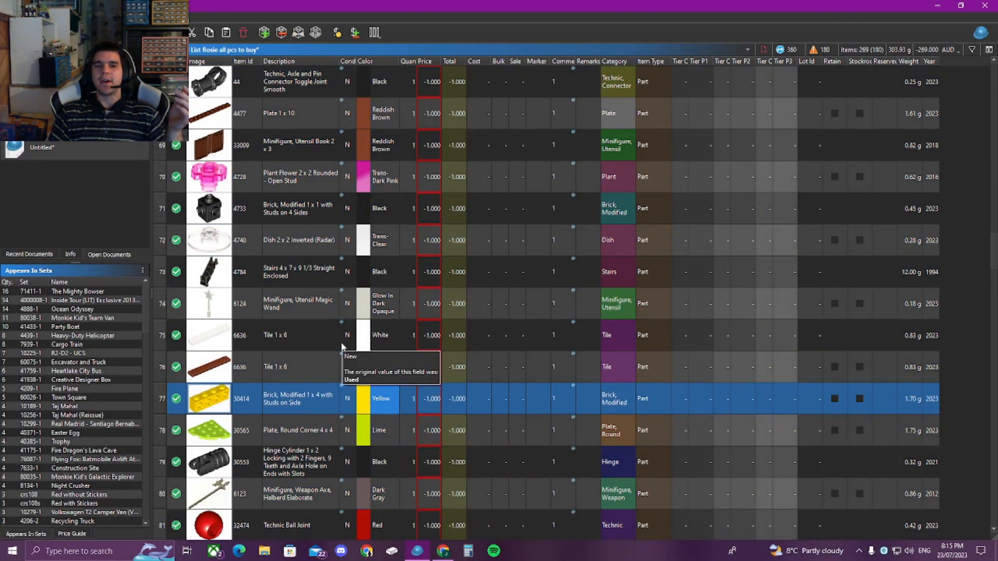
click(249, 61)
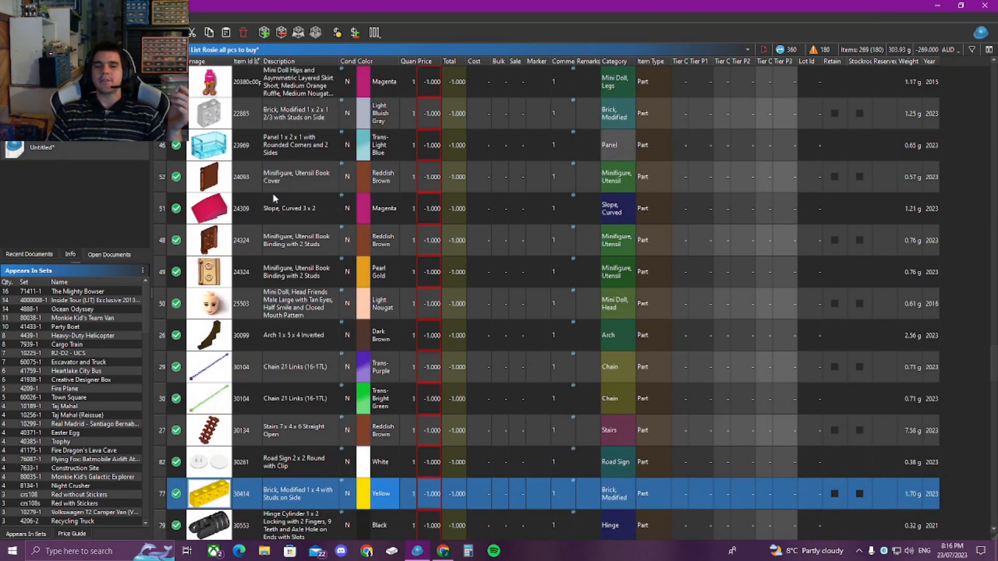
scroll(268, 193, down, 3)
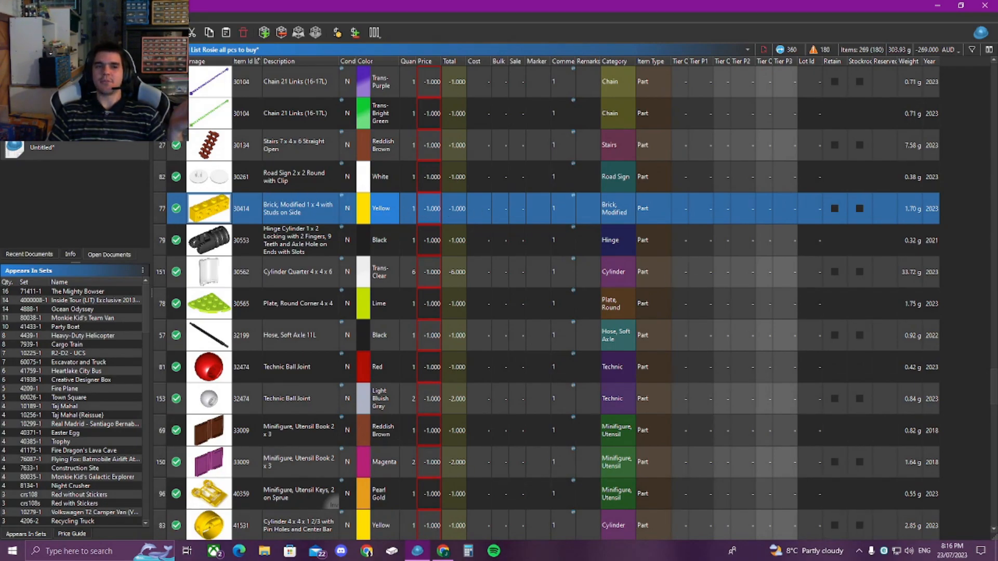
Delete the new yellow Brick, Modified 1 x 4 with Studs on Side lot from the combined document, keeping the used one selected
click(88, 97)
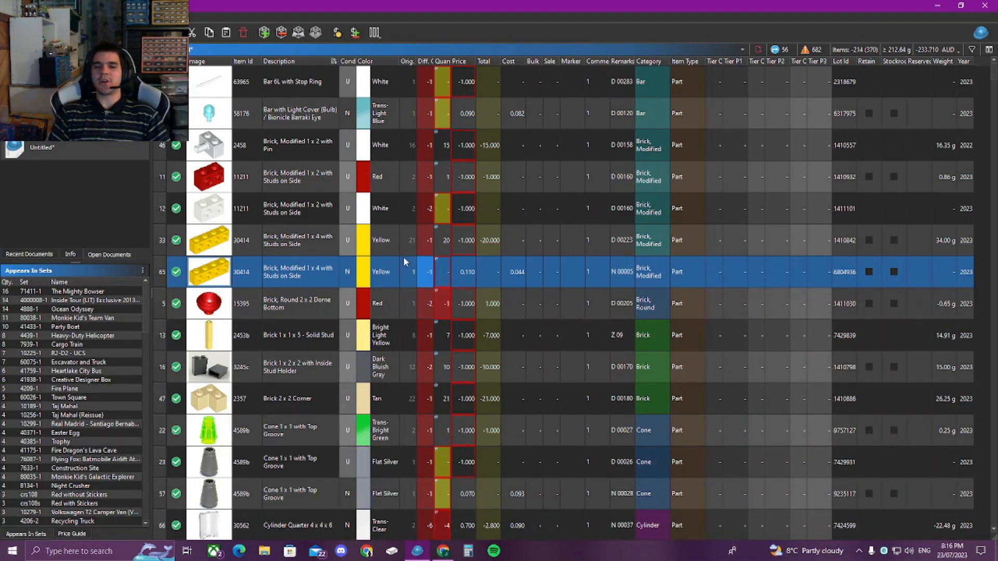
right_click(424, 277)
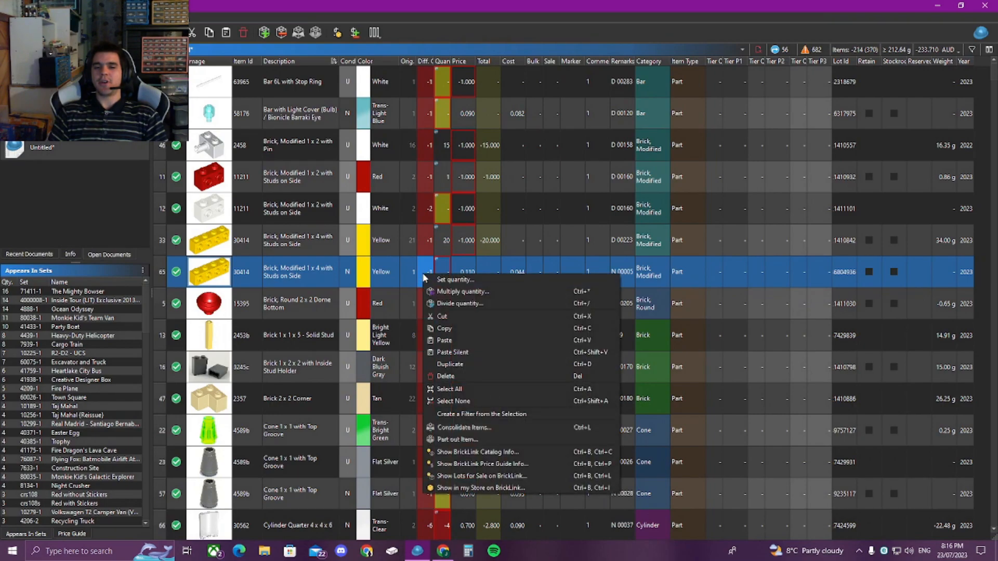
click(491, 380)
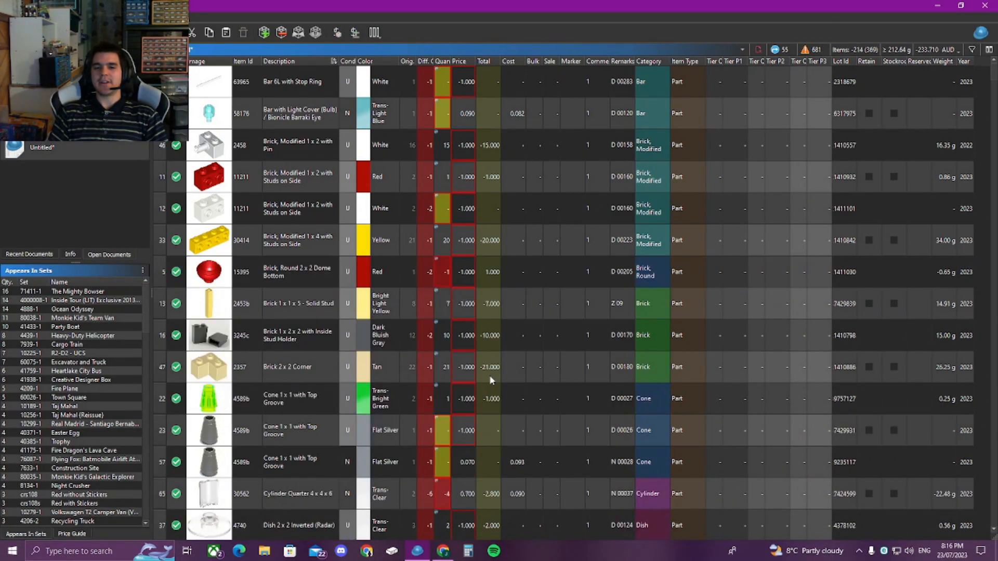
click(403, 253)
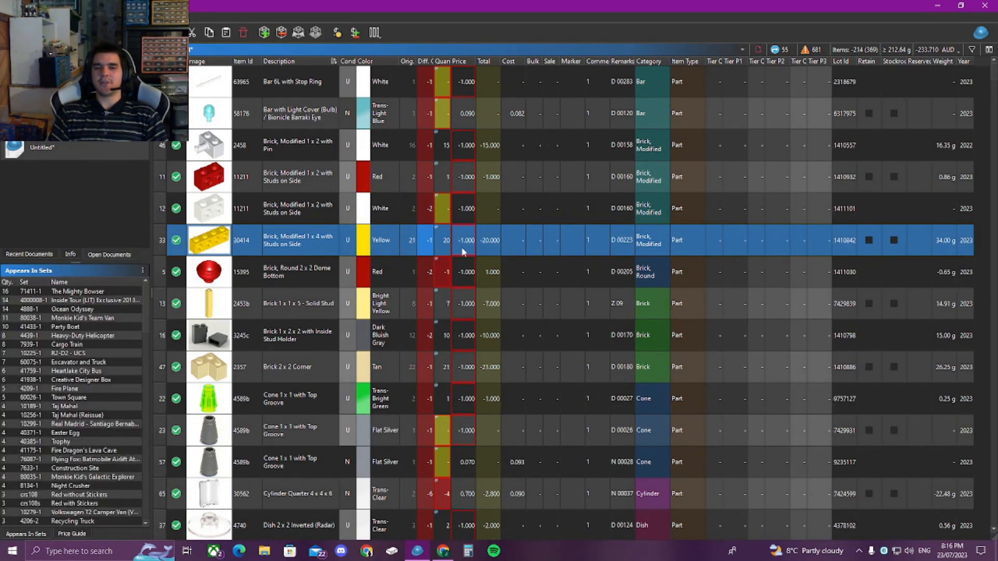
Check the original, difference and remaining quantities of the used red Brick, Round 2 x 2 Dome Bottom lot
click(446, 271)
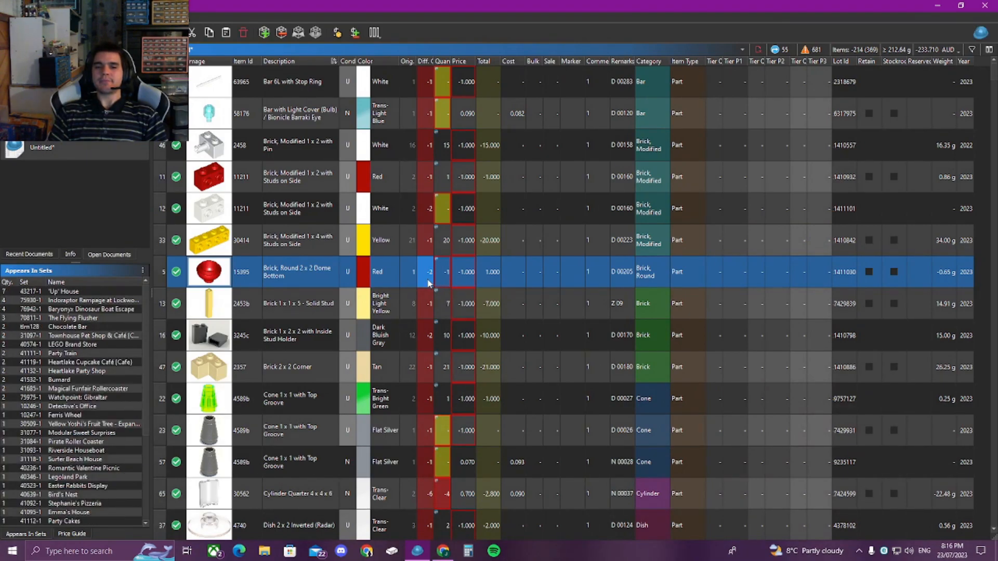
click(409, 277)
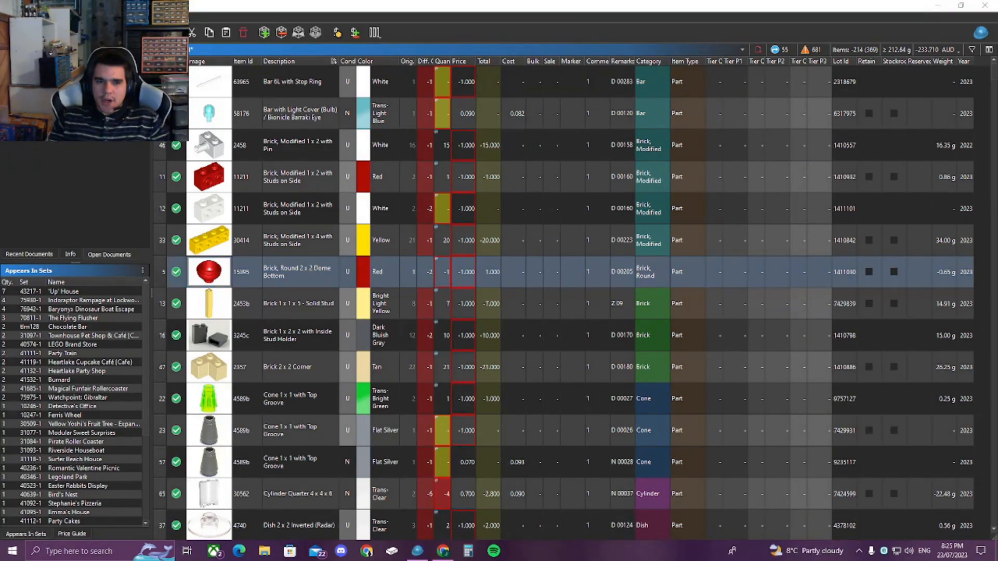
click(388, 281)
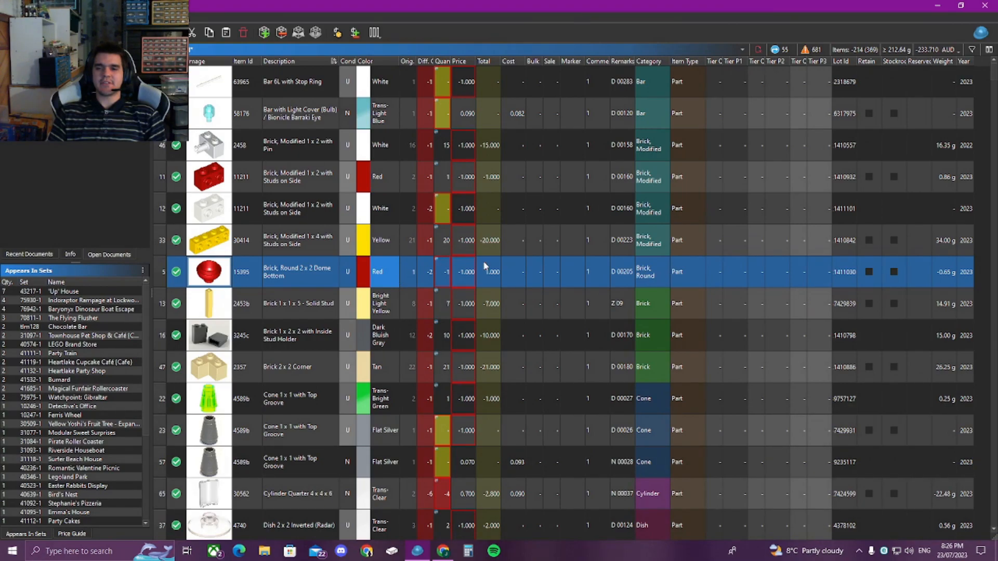
click(430, 275)
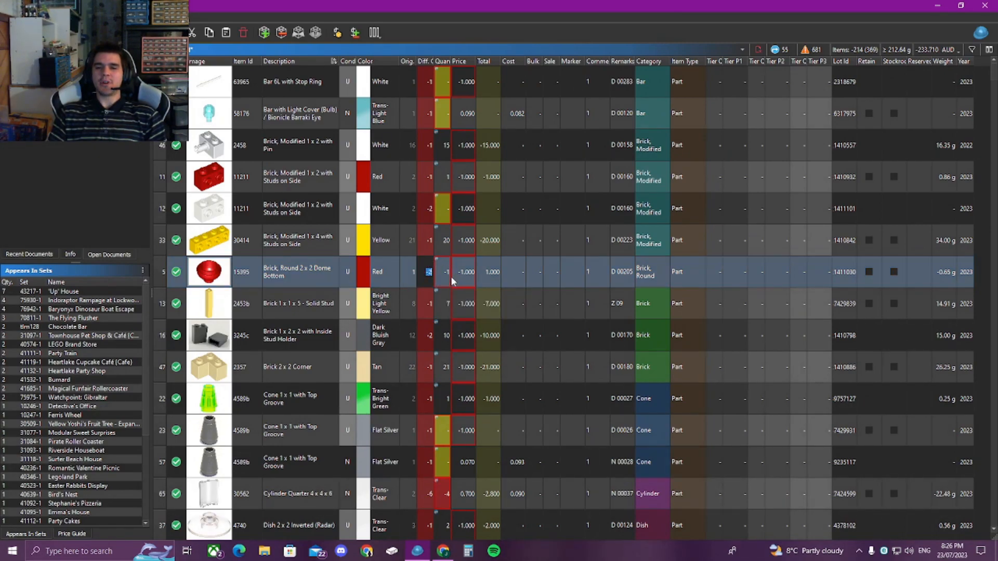
click(457, 275)
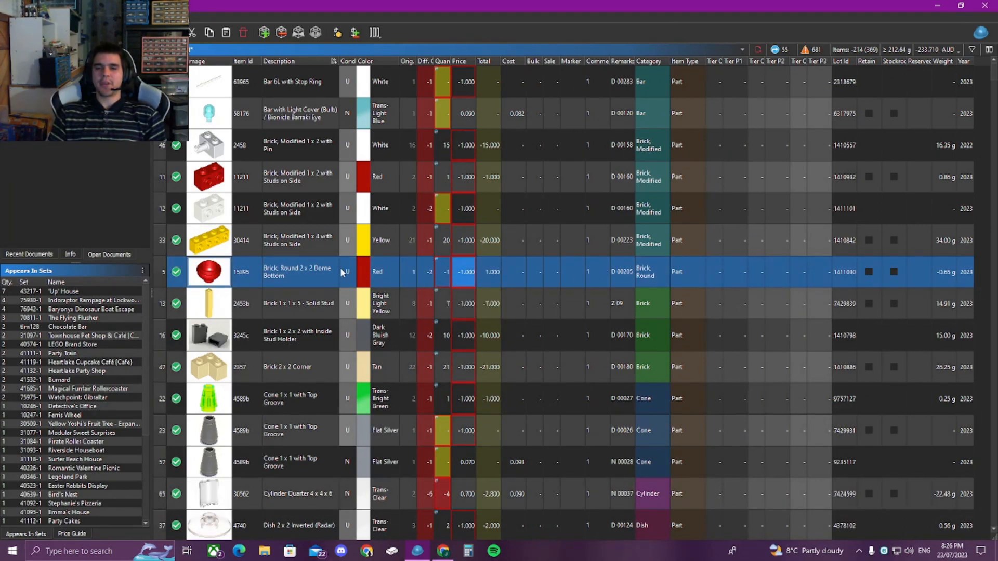
double_click(430, 272)
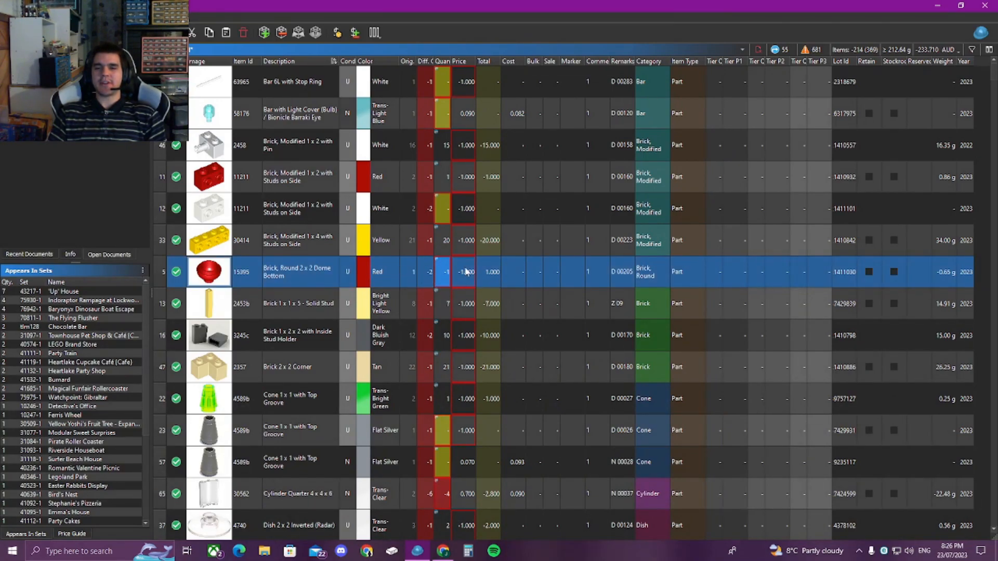
double_click(437, 276)
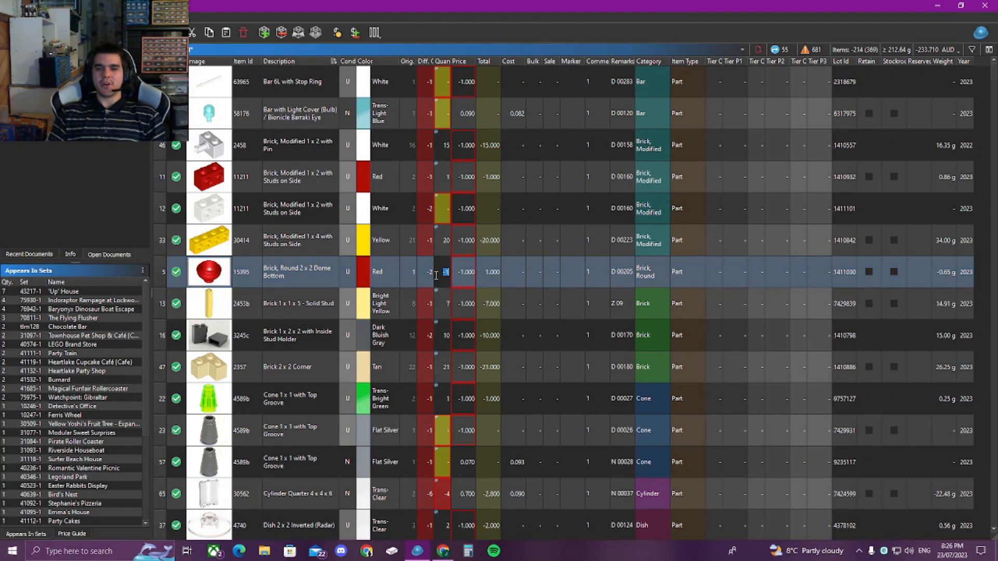
click(413, 271)
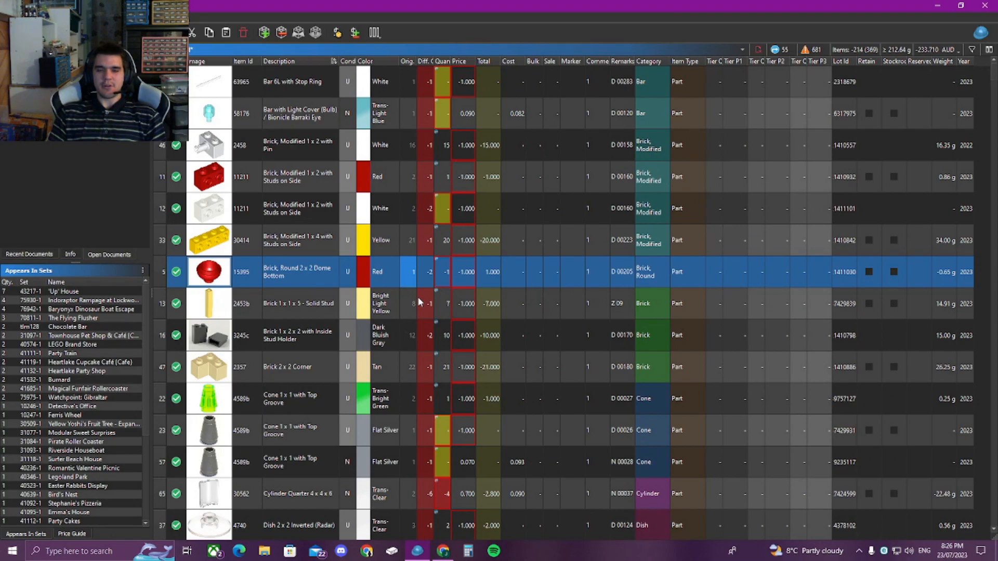
Copy the used red Brick, Round 2 x 2 Dome Bottom lot into a new document and check its wanted list quantity
click(11, 32)
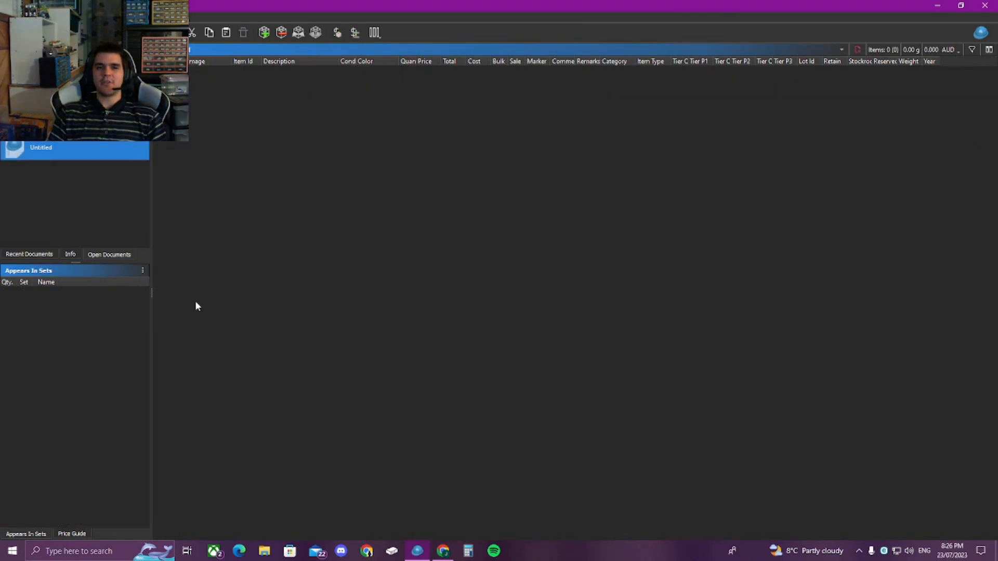
key(ctrl+v)
click(41, 122)
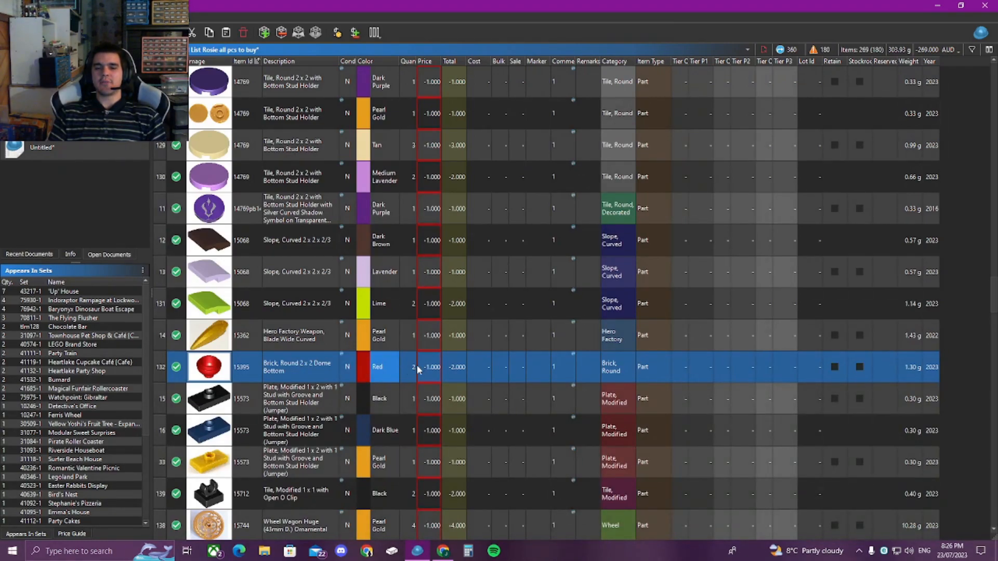
click(46, 99)
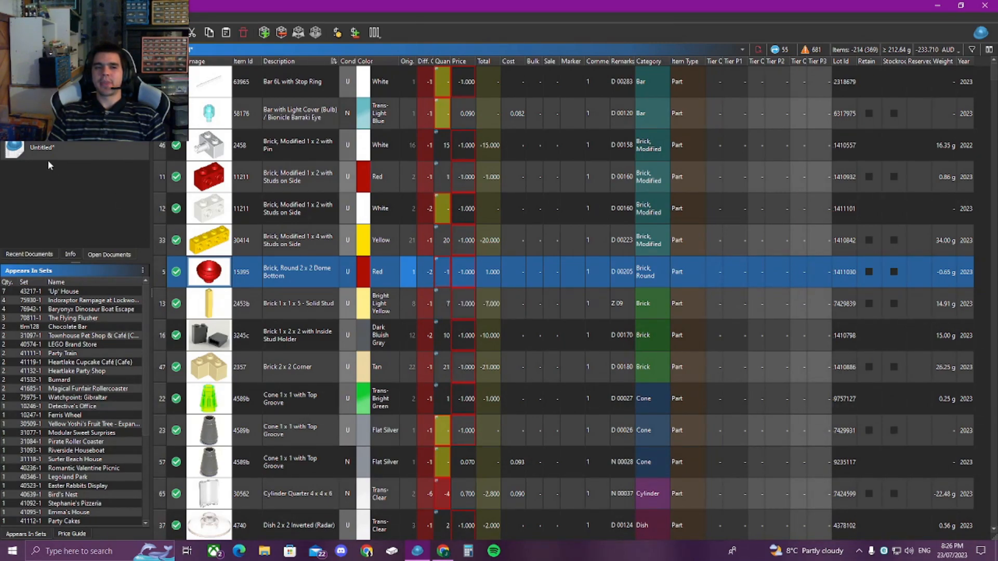
click(77, 149)
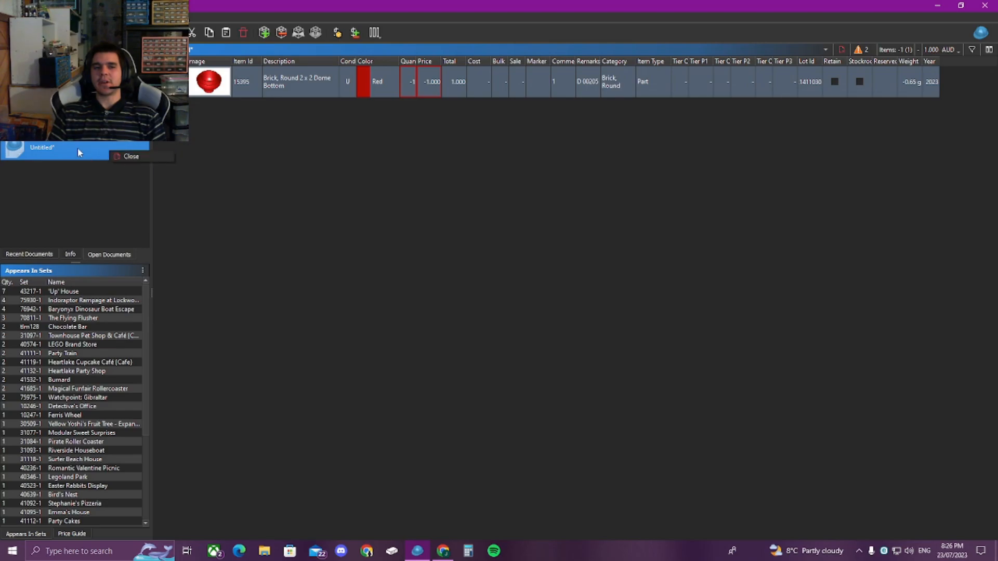
Save the new document as "pcs in store that we still need more of" in BrickStore XML format
key(ctrl+s)
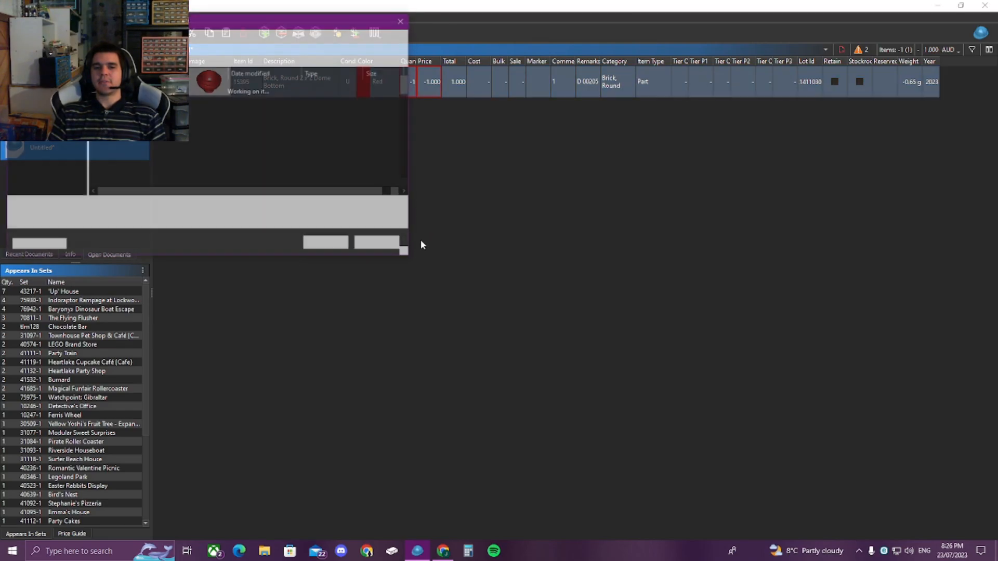
text(pcs in s)
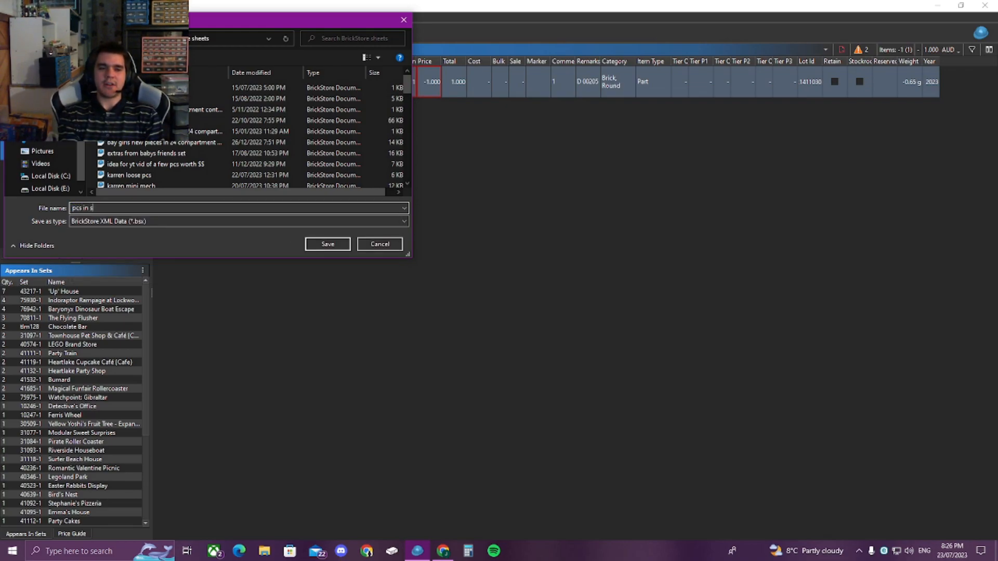
text(tore that )
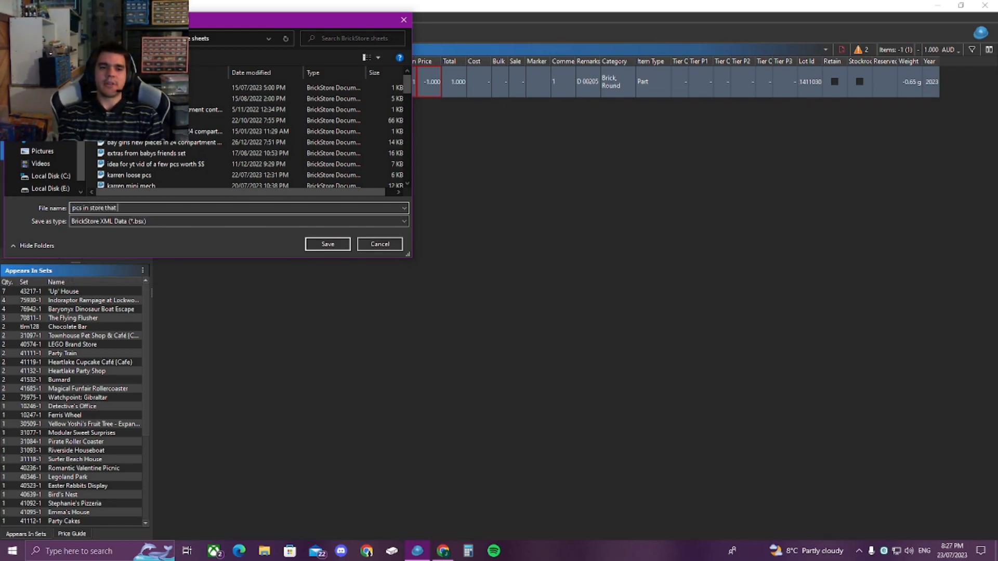
text(we st)
text(ill need more of)
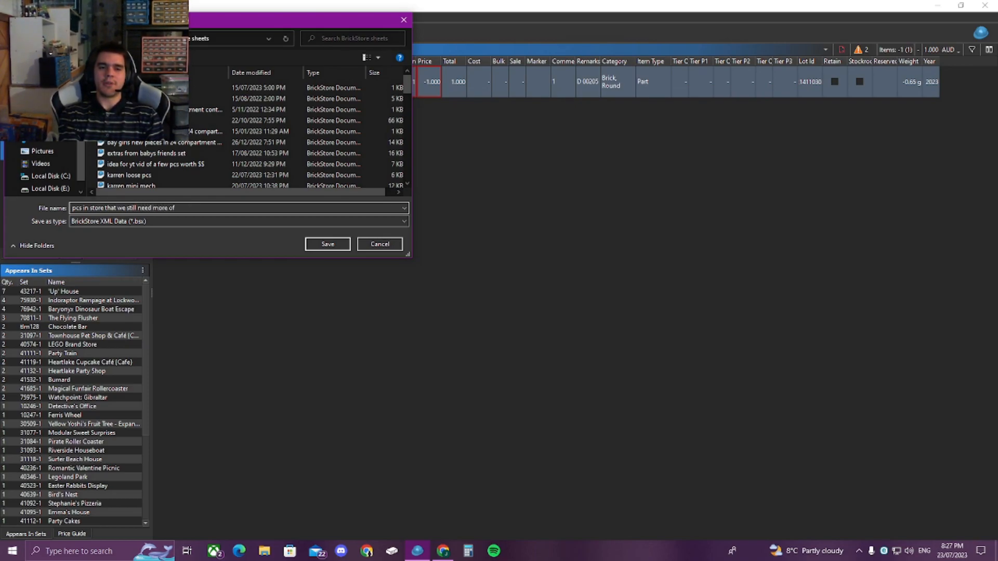
key(Return)
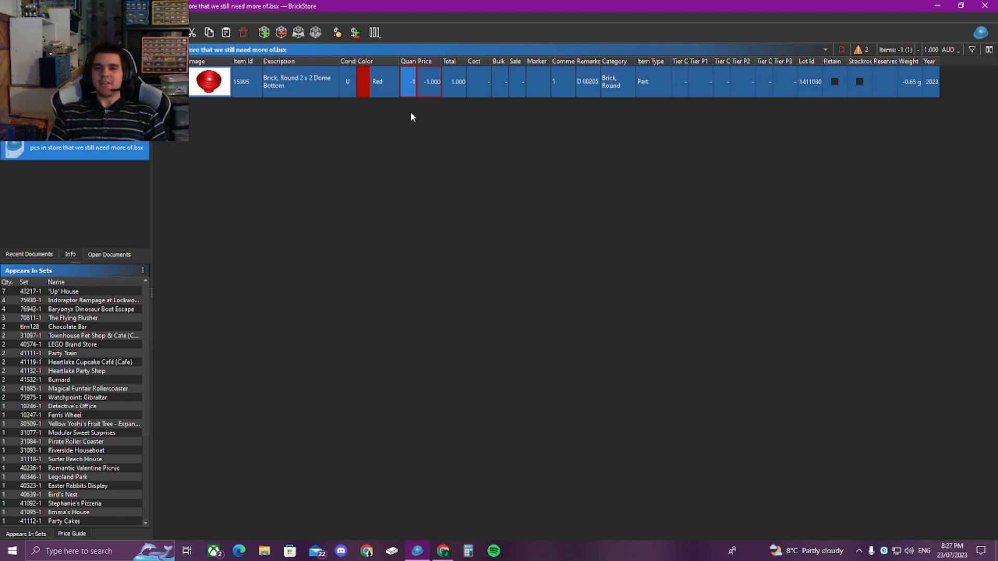
Set the red dome brick's quantity to 1 in the still-needed document, and return to the combined store document
text(1)
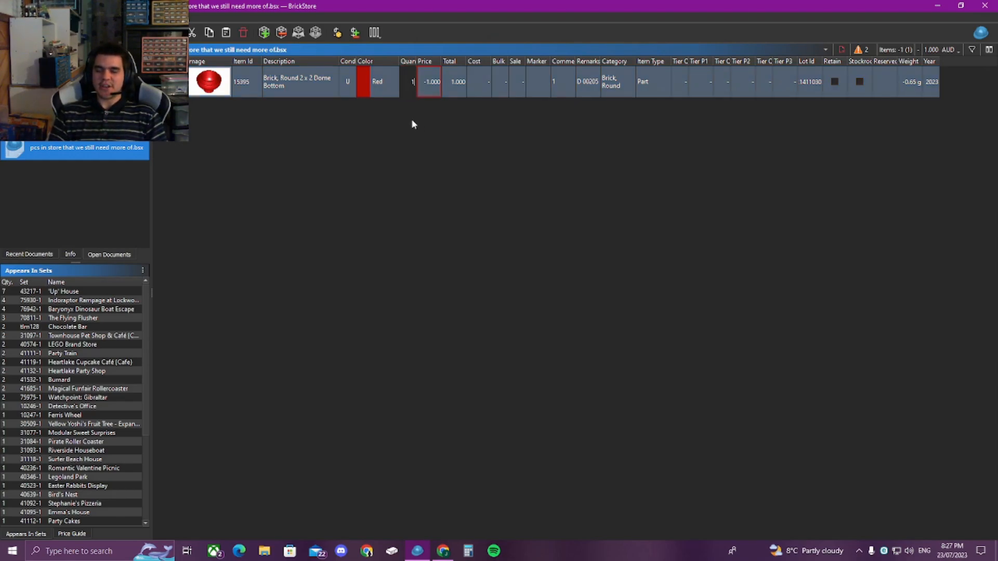
key(Return)
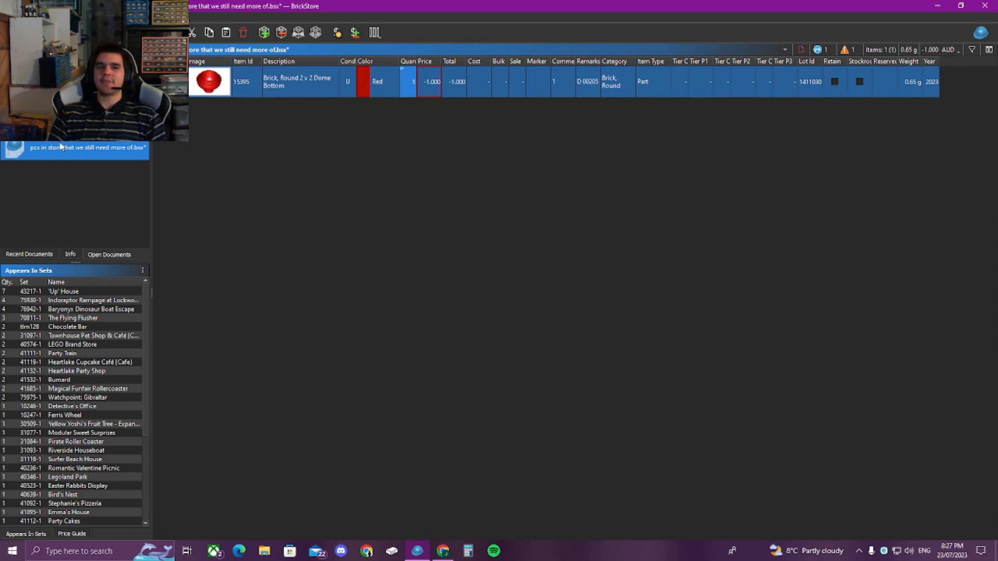
click(78, 122)
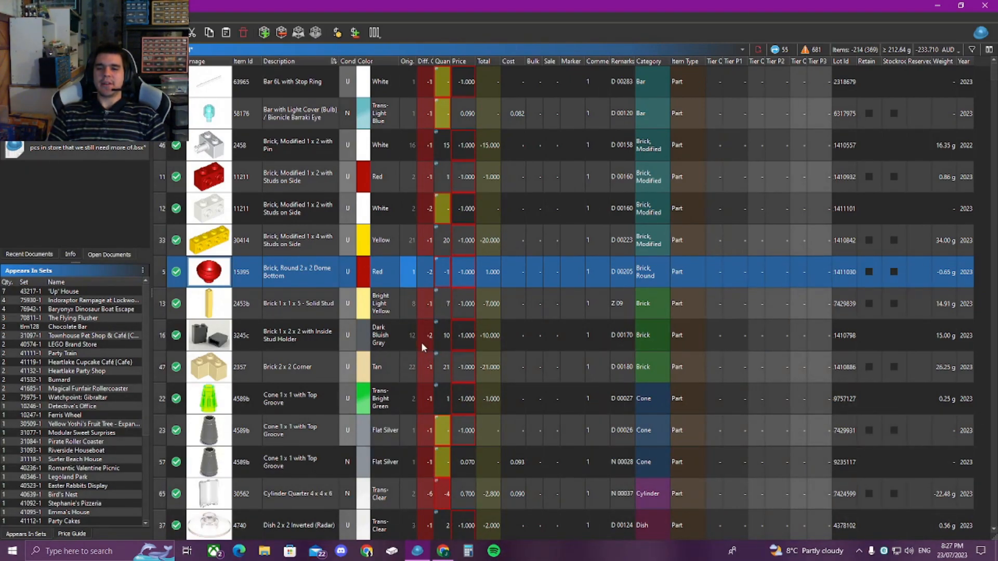
Set the quantity difference to -1 for the four used lots from Brick 1 x 1 x 5 to the Trans-Bright Green Cone 1 x 1
click(420, 430)
scroll(419, 402, down, 2)
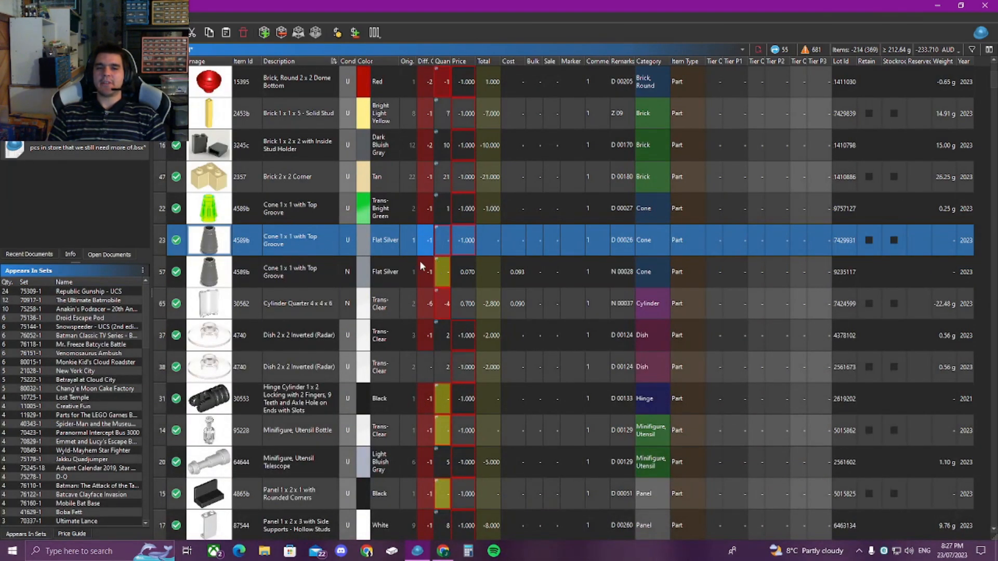
scroll(419, 257, up, 1)
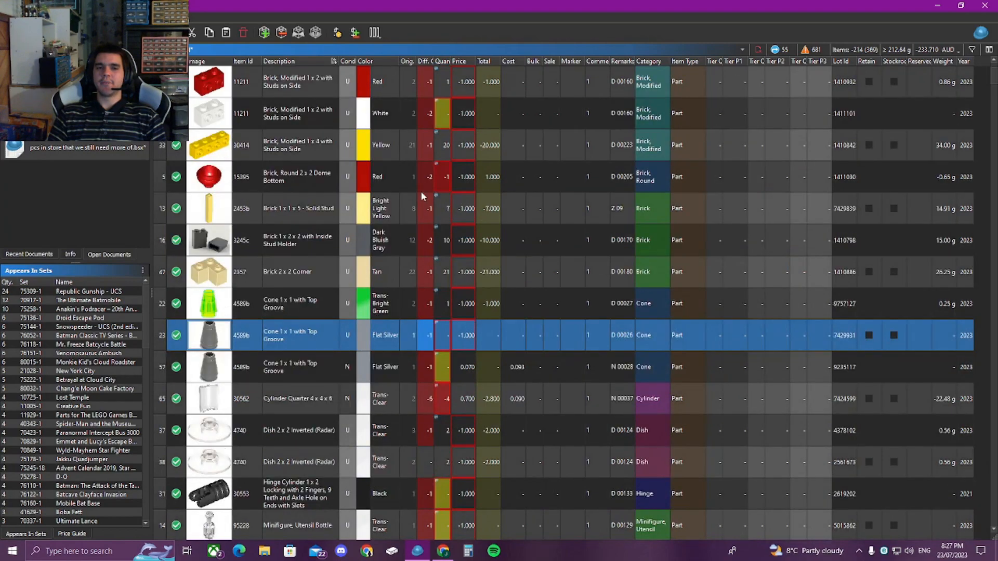
click(430, 186)
click(429, 210)
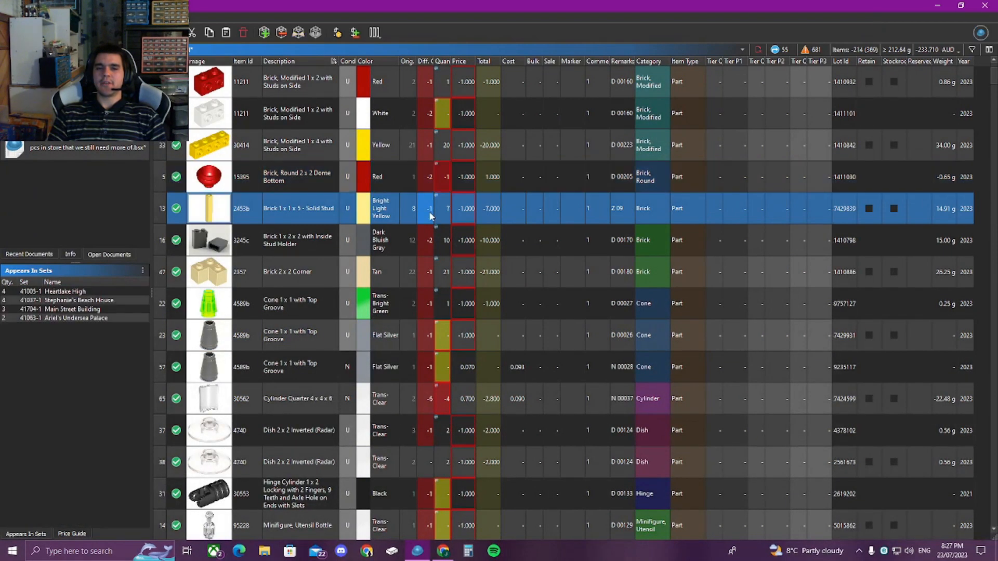
shift+click(430, 270)
key(shift+Down)
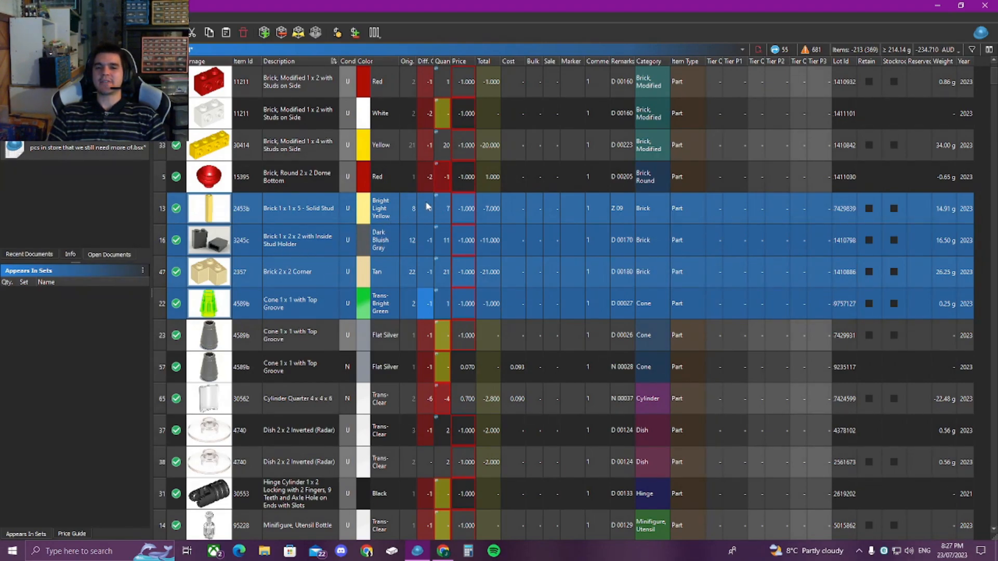
click(334, 213)
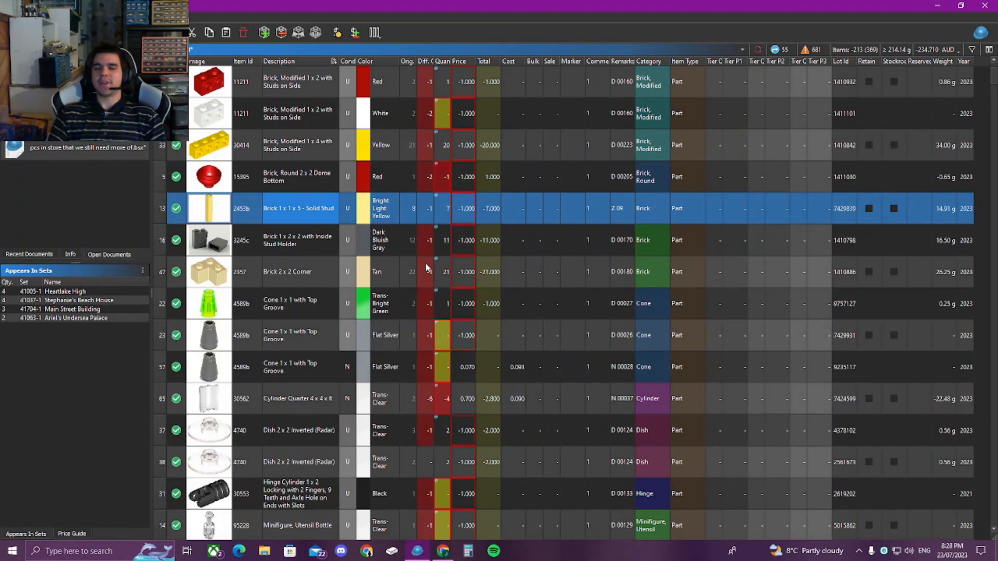
Select the used and new flat silver Cone 1 x 1 with Top Groove lots and look for that part in the wanted list
drag(439, 346, 430, 363)
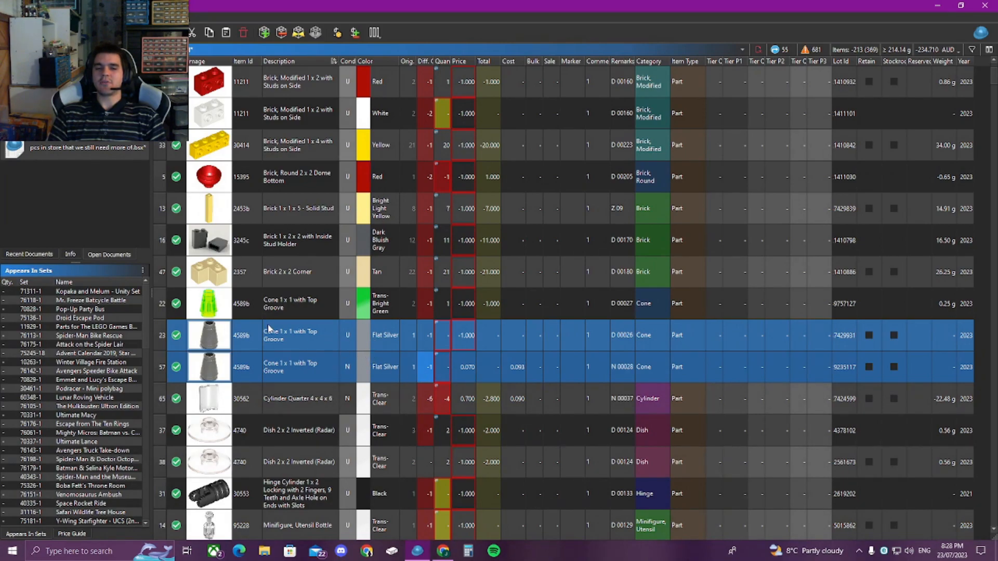
click(83, 129)
scroll(265, 346, down, 4)
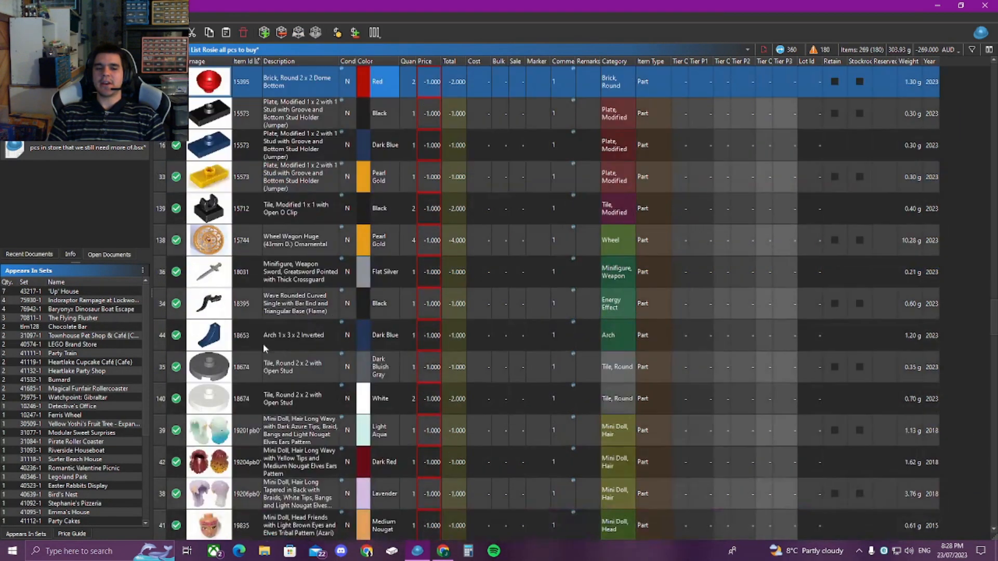
scroll(264, 347, down, 10)
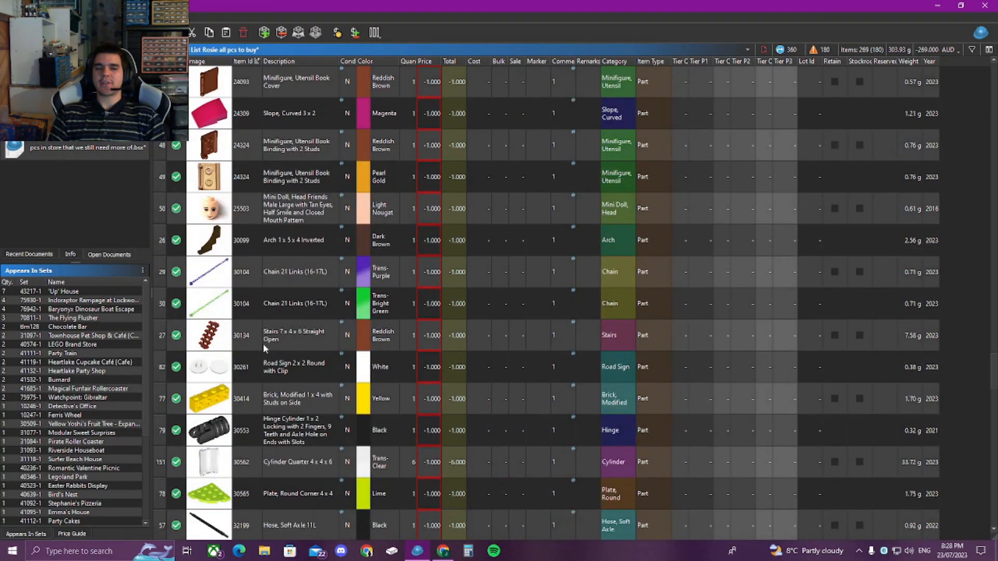
scroll(263, 345, down, 10)
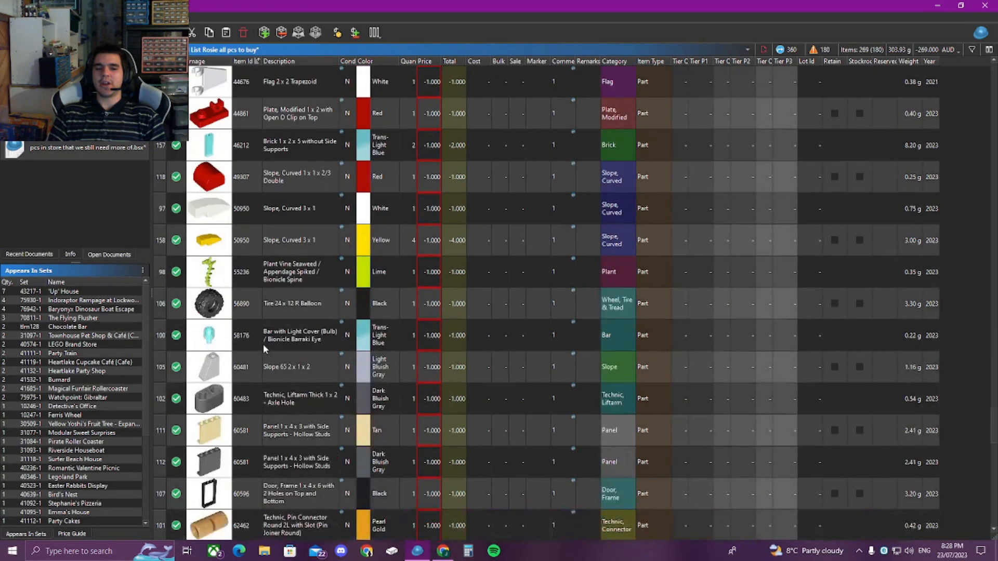
scroll(264, 344, down, 10)
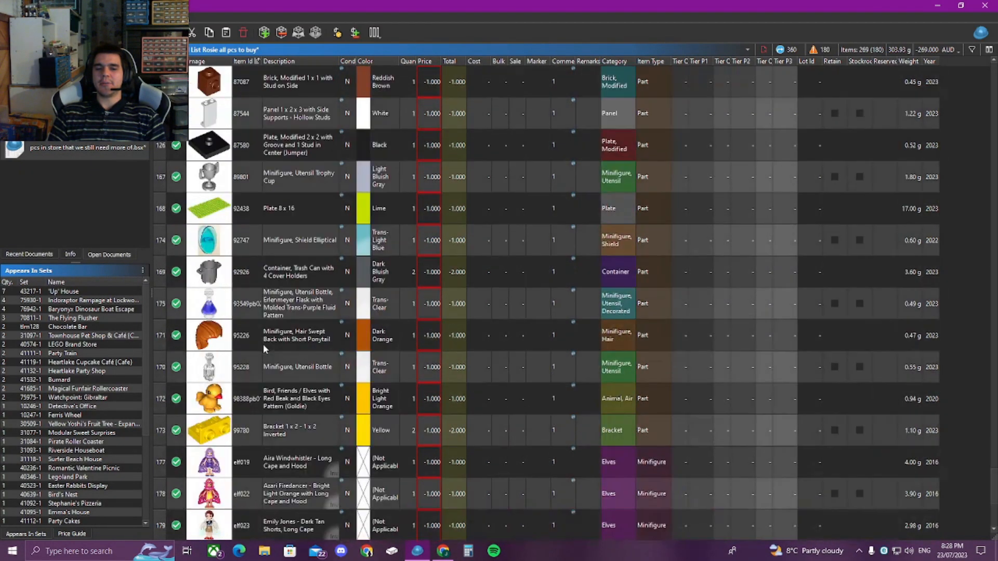
scroll(260, 343, up, 20)
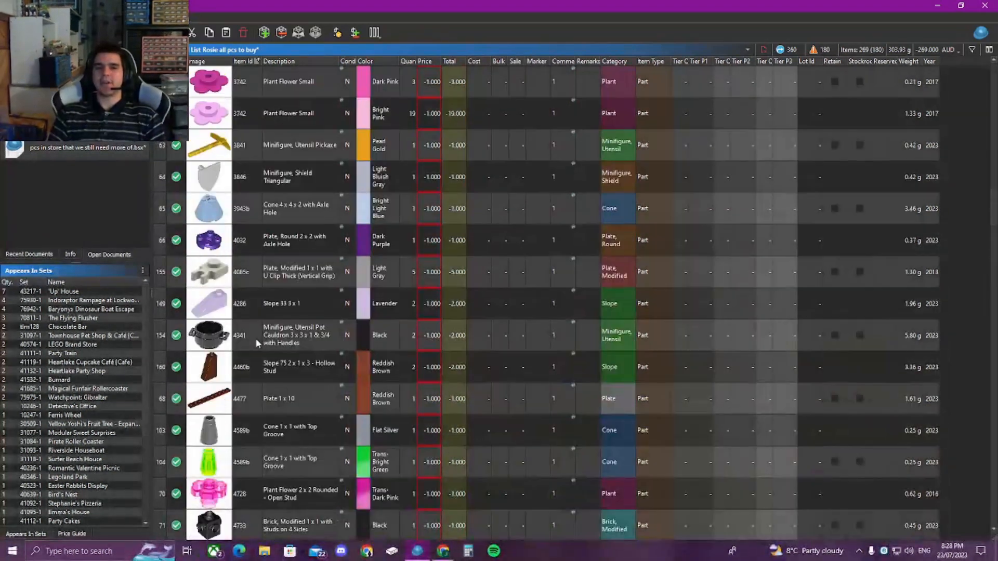
scroll(254, 337, up, 15)
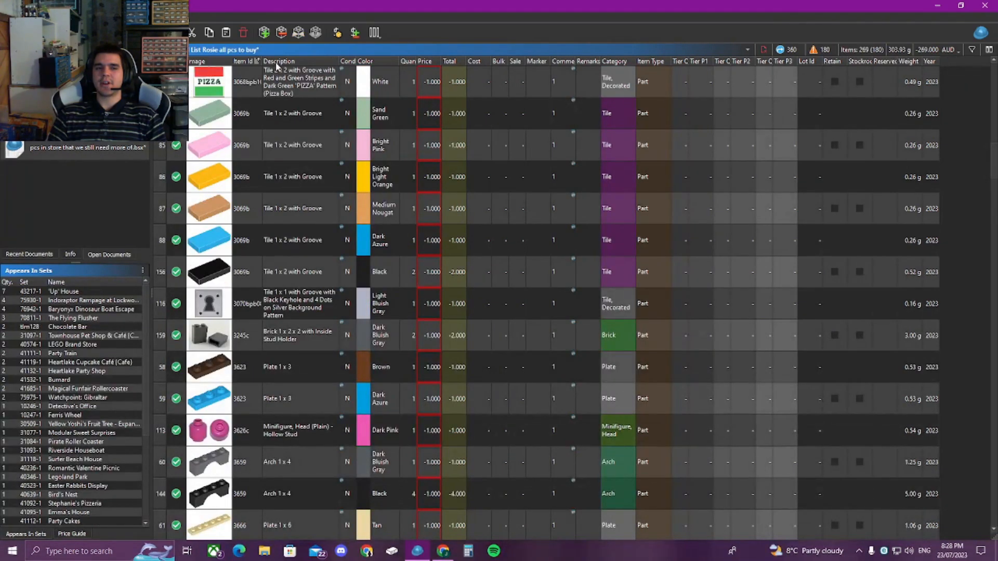
Sort the wanted list by description and check the wanted quantity of the flat silver Cone 1 x 1 with Top Groove
click(280, 62)
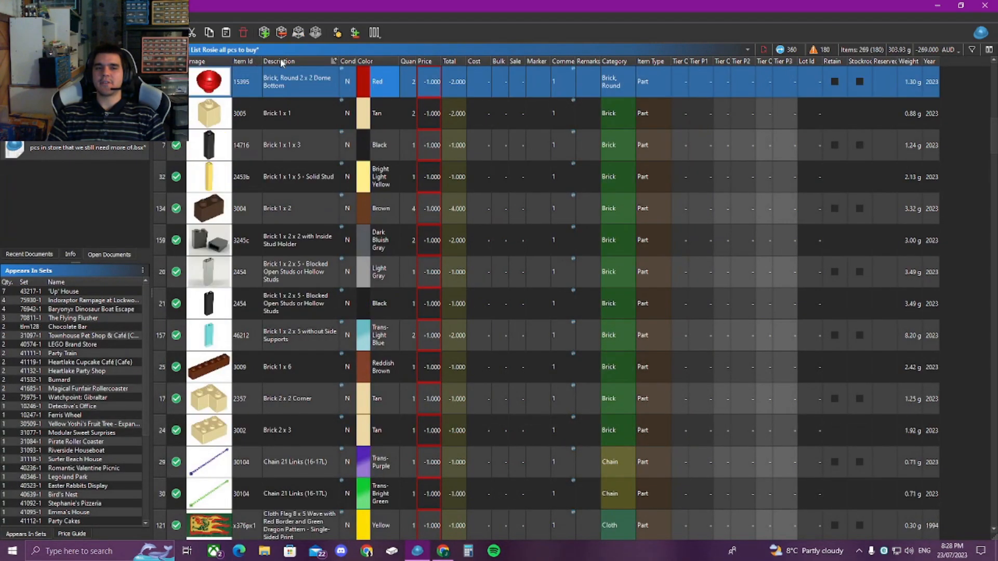
scroll(325, 165, up, 6)
scroll(325, 166, down, 5)
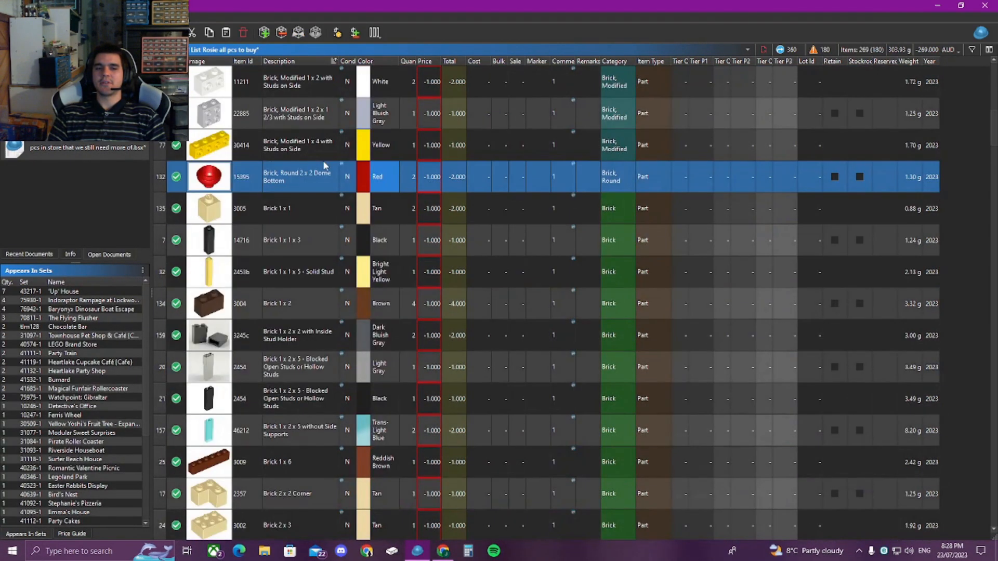
scroll(324, 165, down, 10)
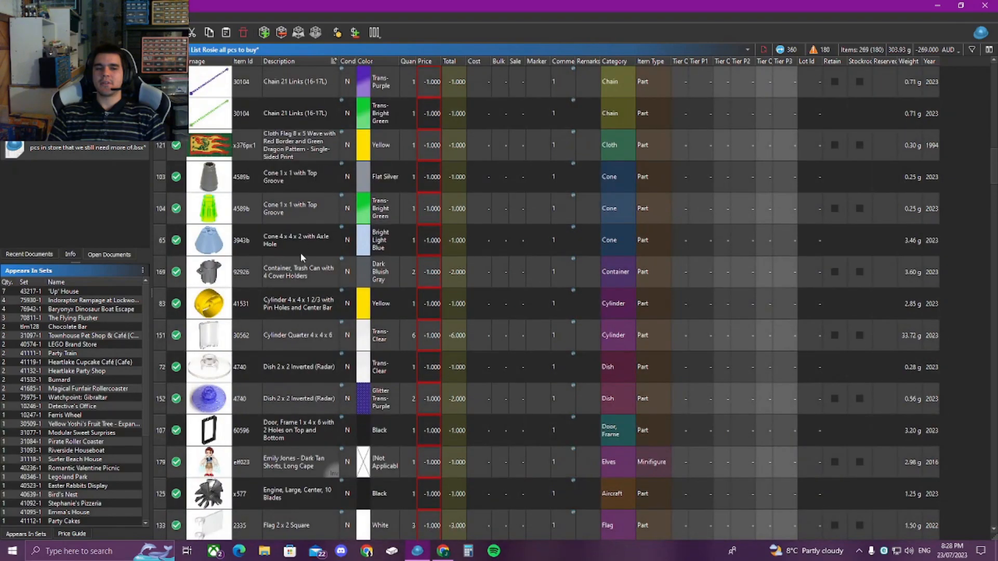
Check the flat silver Cone 1 x 1 with Top Groove in the wanted list and delete its new lot from the combined store document
click(301, 177)
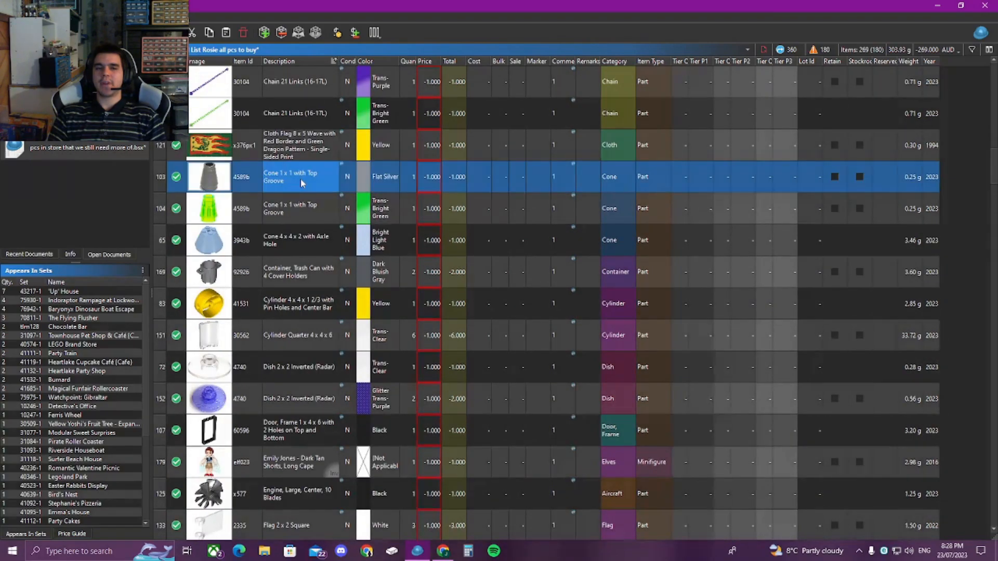
double_click(411, 179)
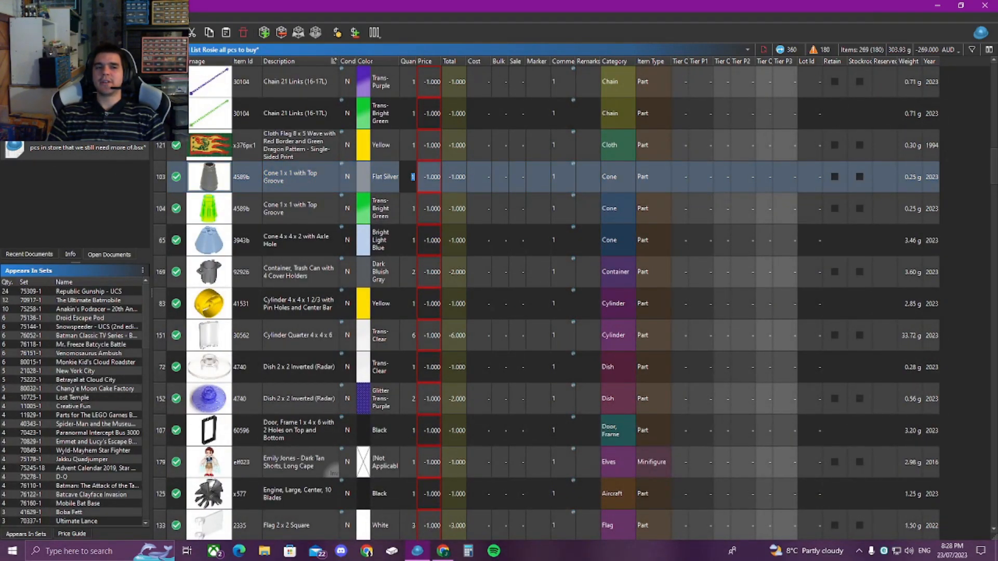
click(88, 125)
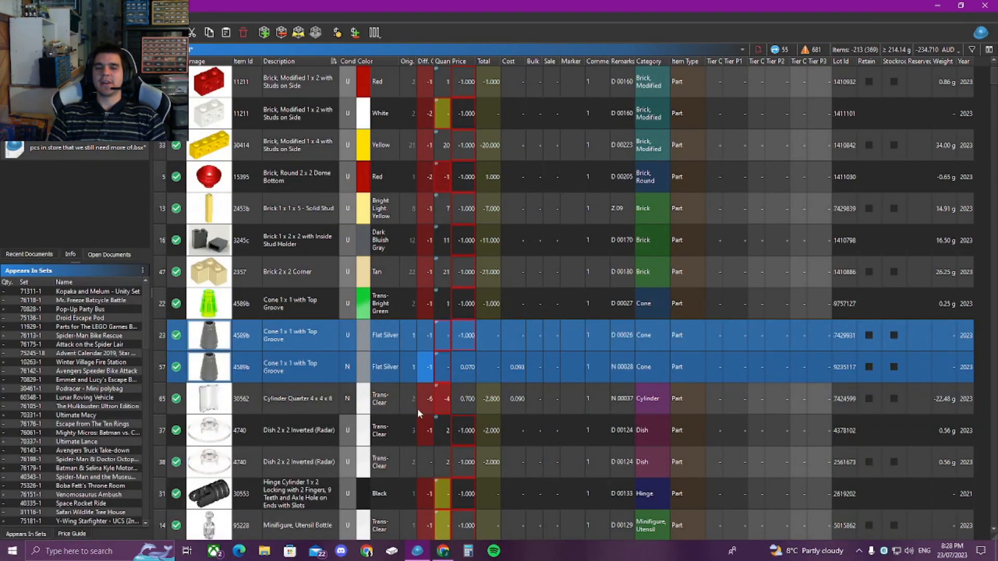
click(440, 364)
right_click(443, 373)
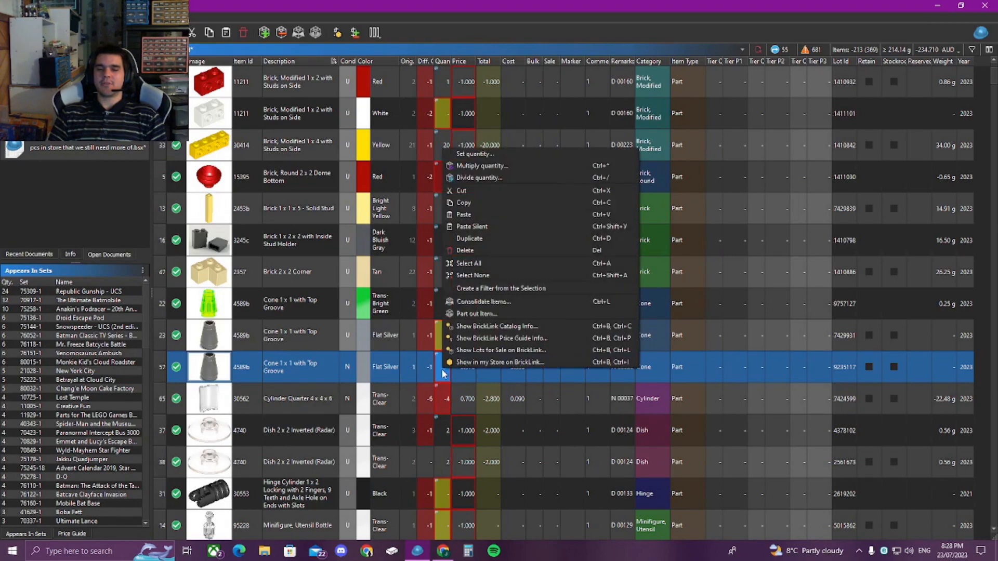
click(482, 252)
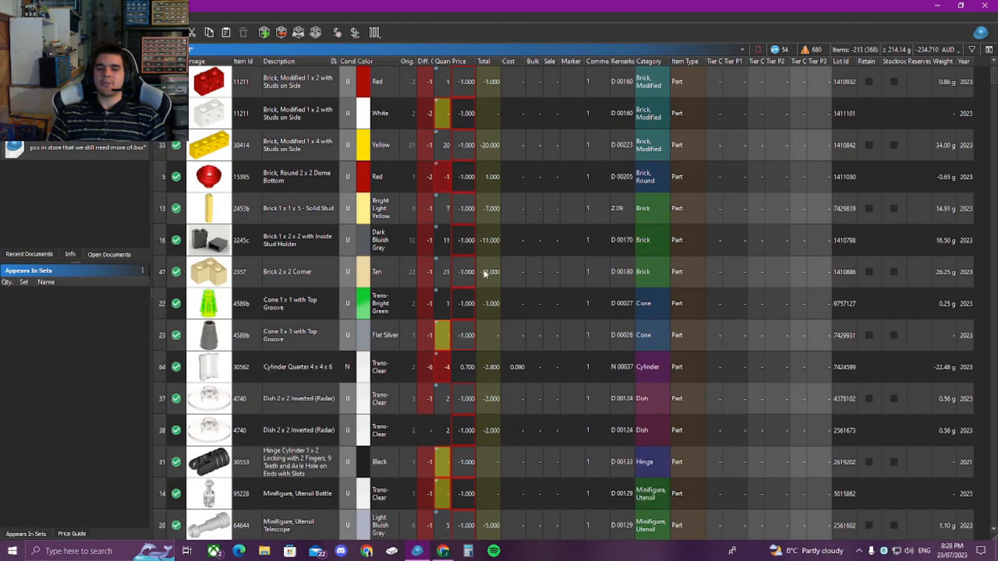
Compare the new Trans-Clear Cylinder Quarter 4 x 4 x 6 lot's quantities with that part's wanted quantity in the wanted list
click(424, 368)
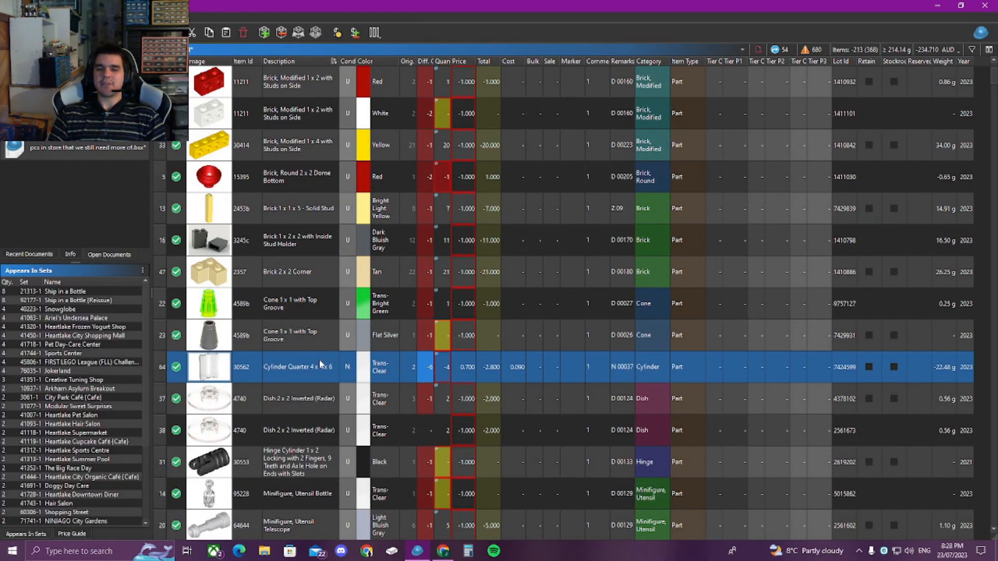
scroll(376, 384, down, 1)
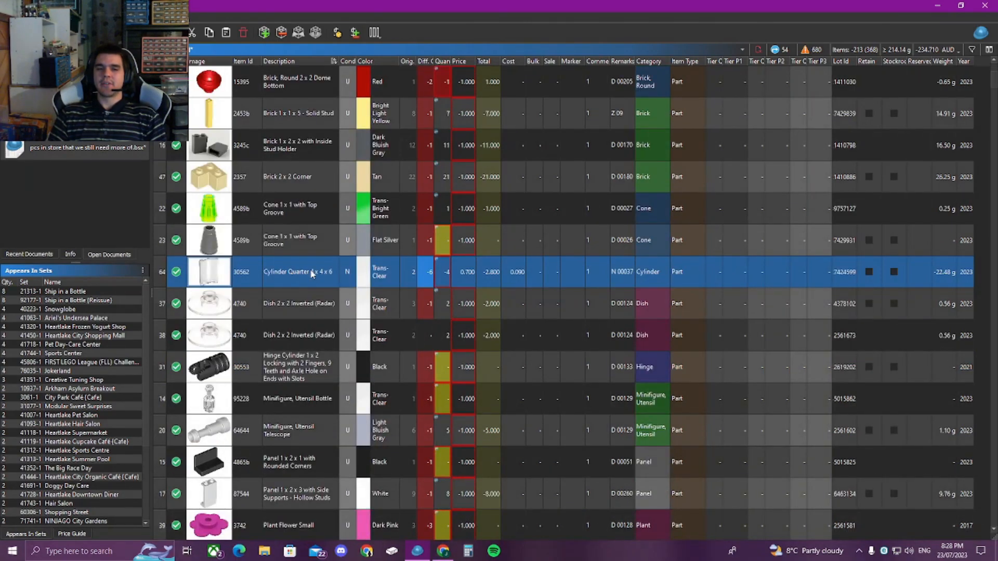
key(Left)
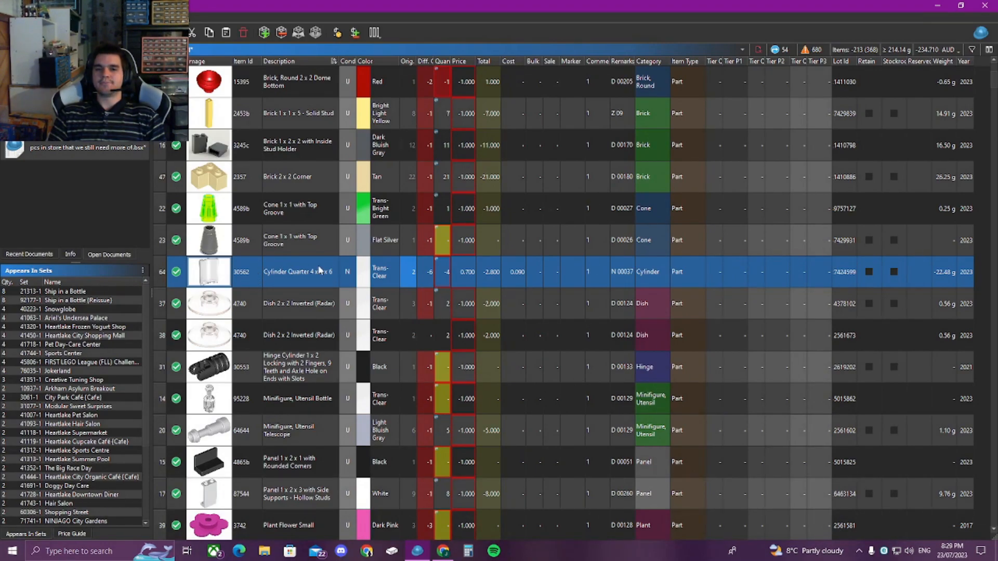
mouse_move(441, 269)
click(78, 120)
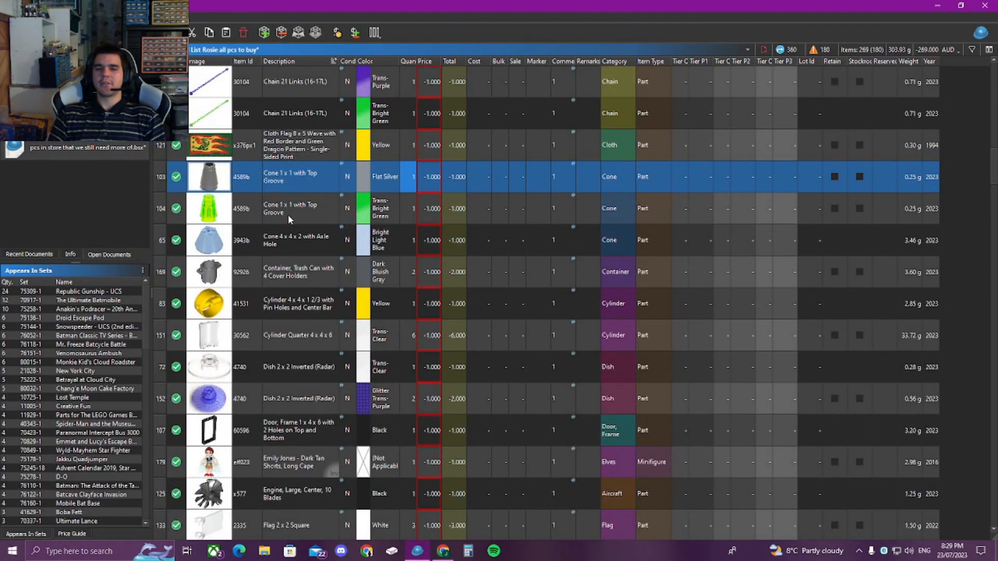
click(55, 127)
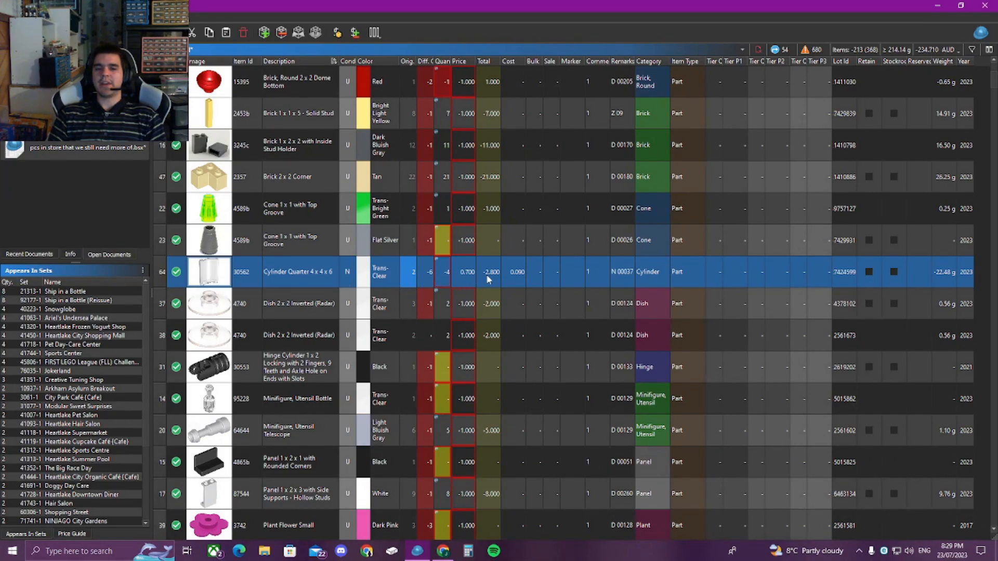
Copy the Trans-Clear Cylinder Quarter 4 x 4 x 6 lot into the document of pieces still needed
click(450, 280)
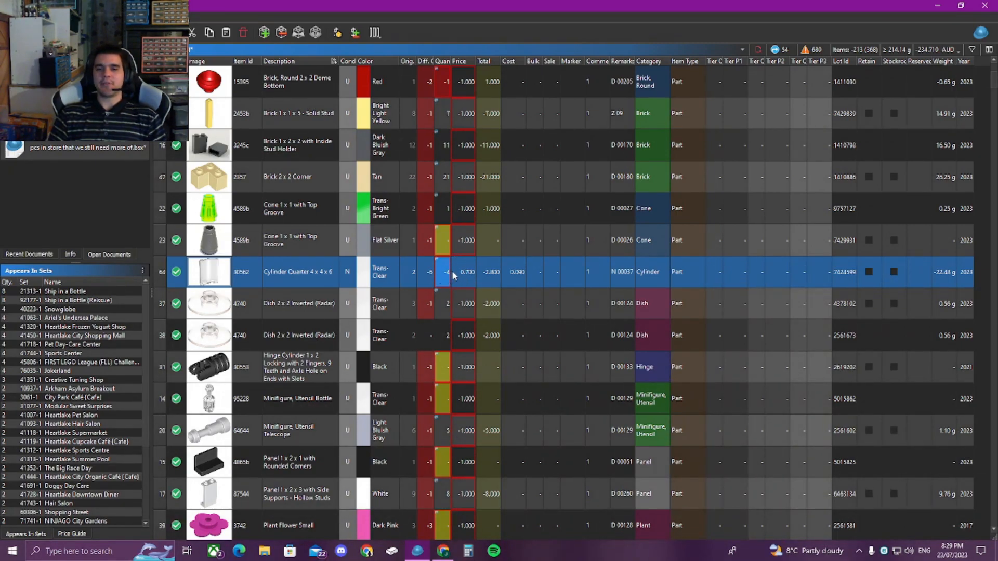
click(95, 147)
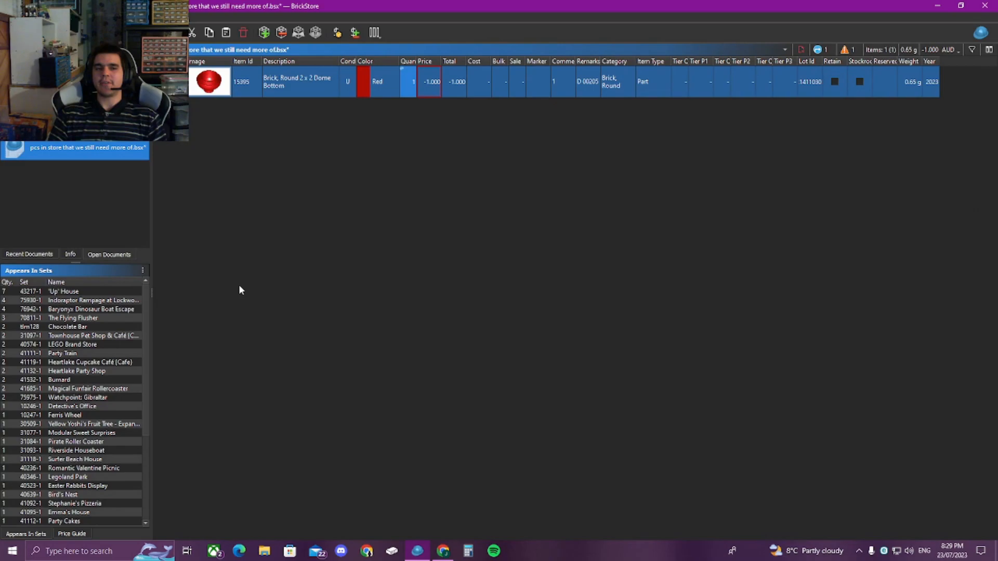
key(ctrl+v)
click(531, 290)
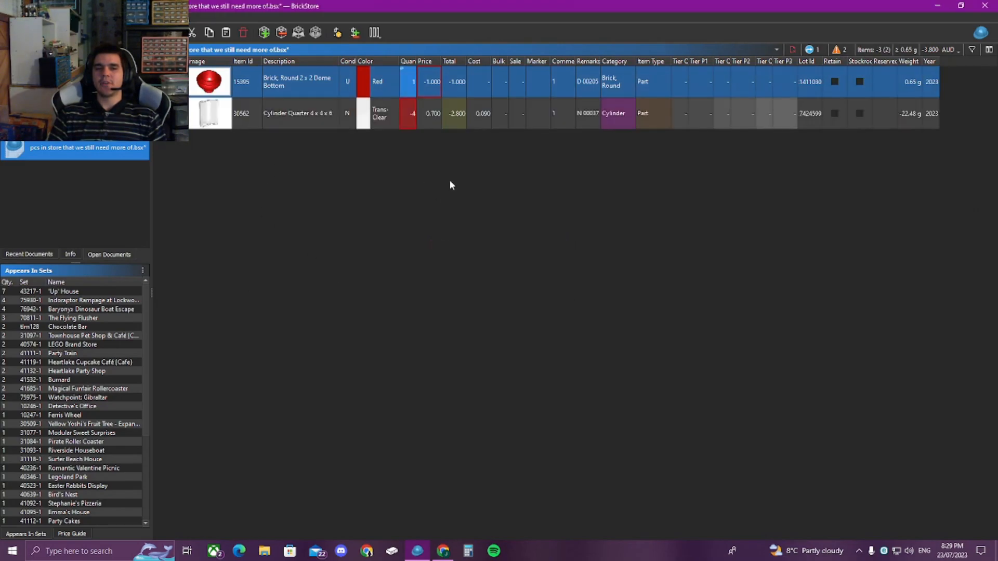
Set the Cylinder Quarter's quantity to 4 in the still-needed document, and return to the combined store document
click(407, 120)
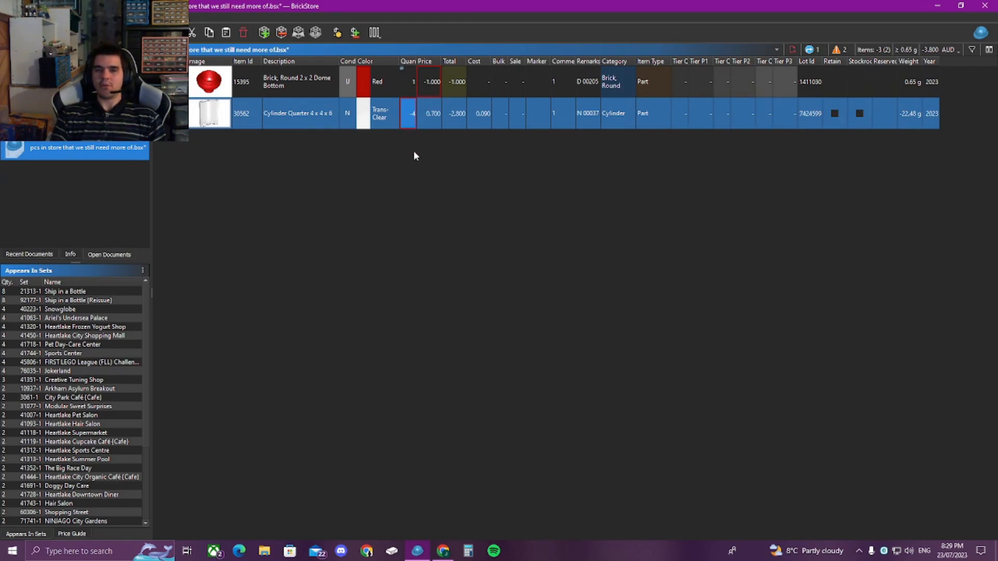
double_click(408, 115)
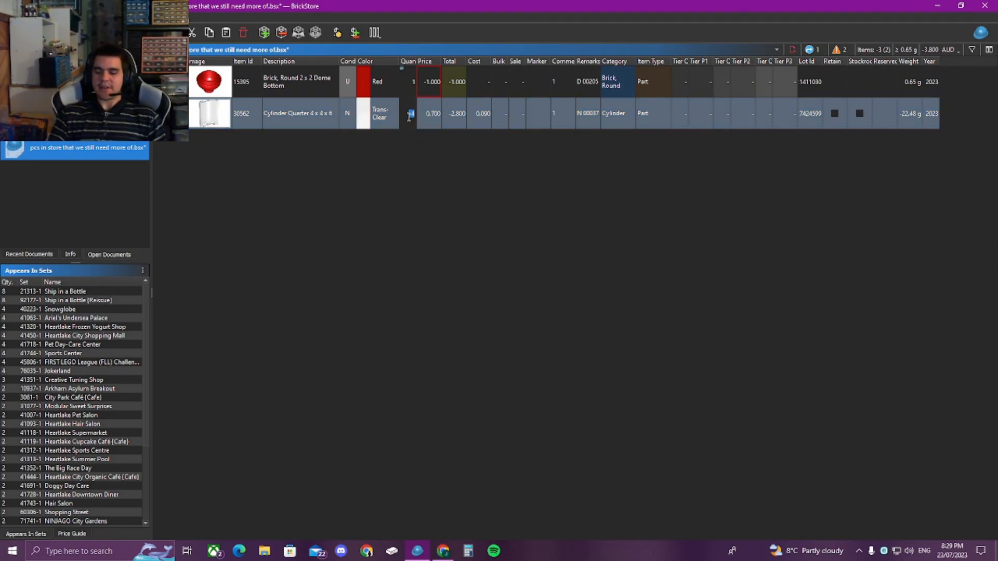
text(14)
key(BackSpace)
key(BackSpace)
text(4)
key(Return)
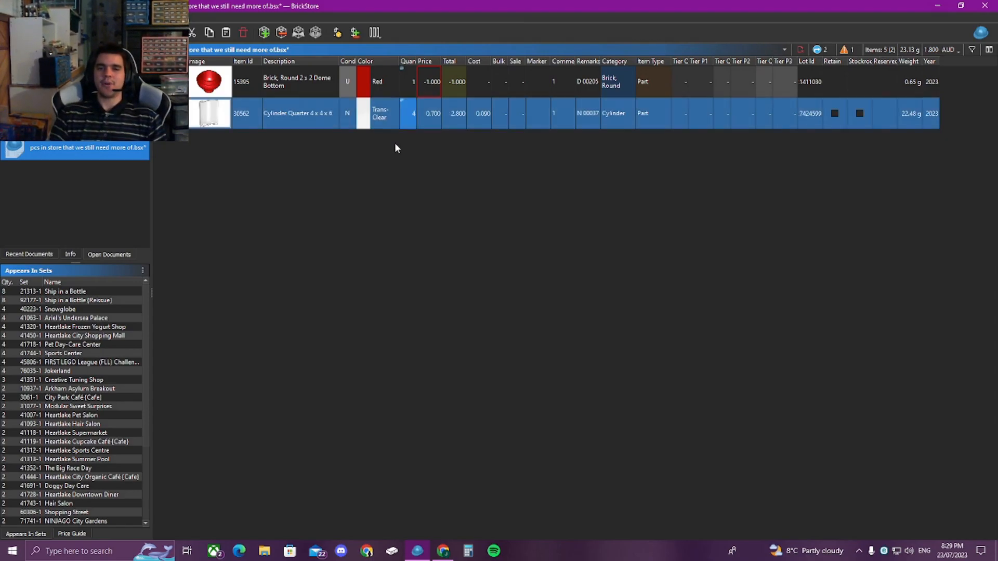
click(412, 84)
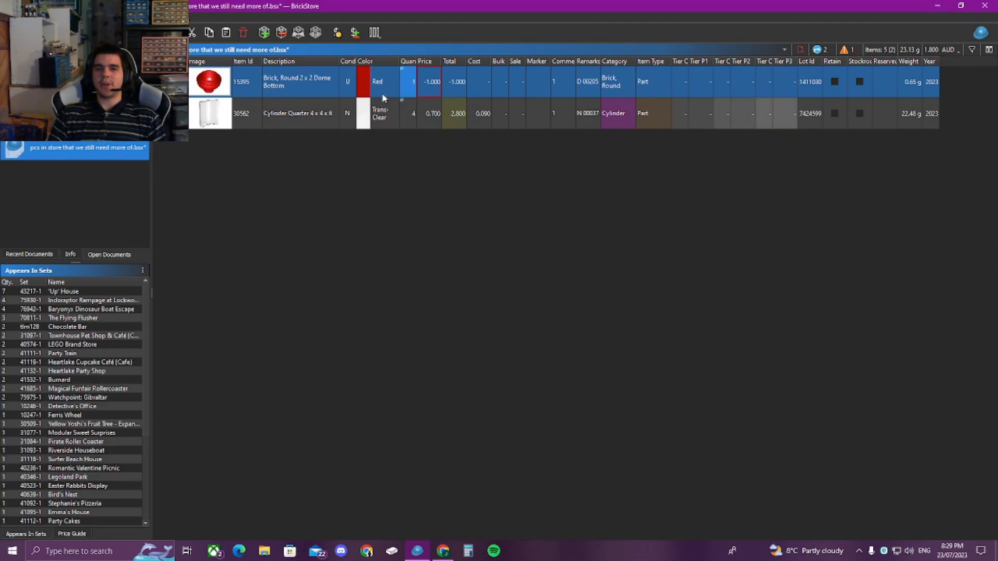
click(404, 113)
click(78, 123)
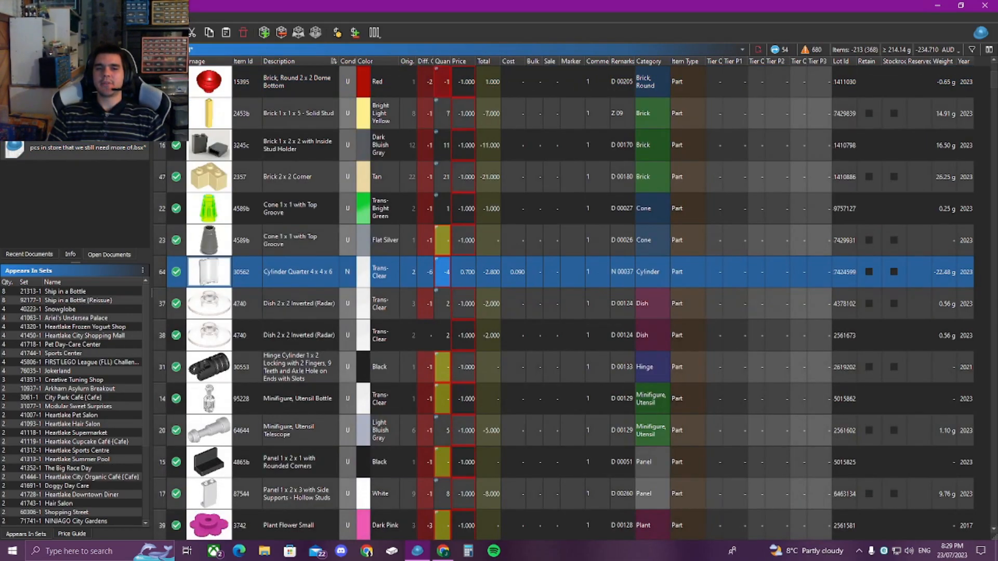
Compare the two used Trans-Clear Dish 2 x 2 Inverted lots and delete the one without a quantity difference
click(423, 311)
shift+click(426, 338)
scroll(426, 338, down, 1)
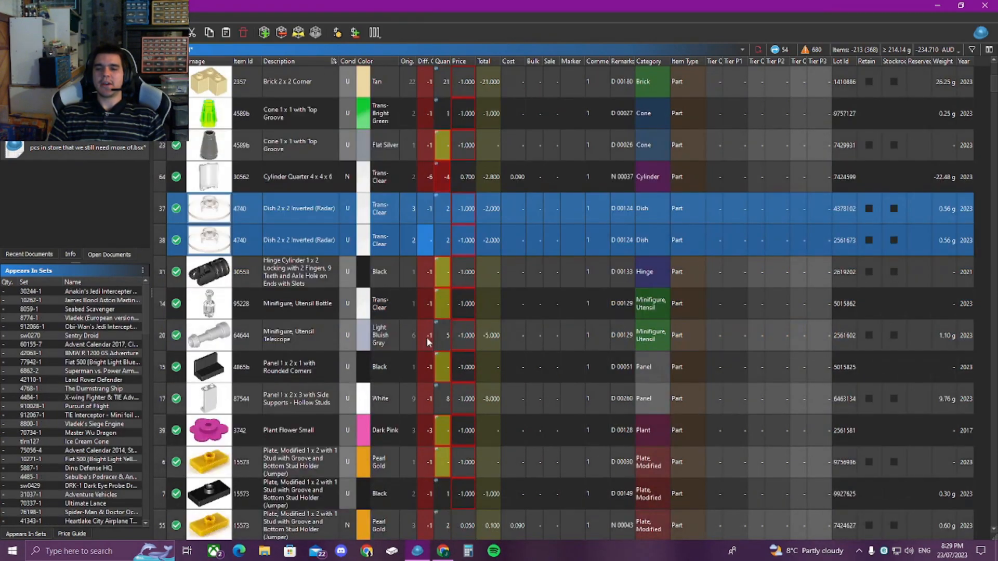
click(432, 209)
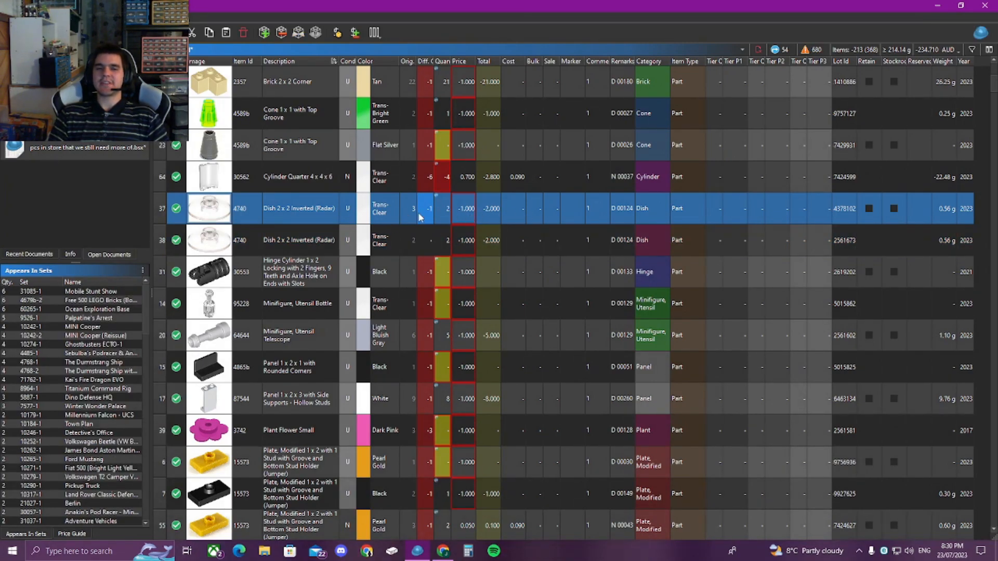
right_click(427, 240)
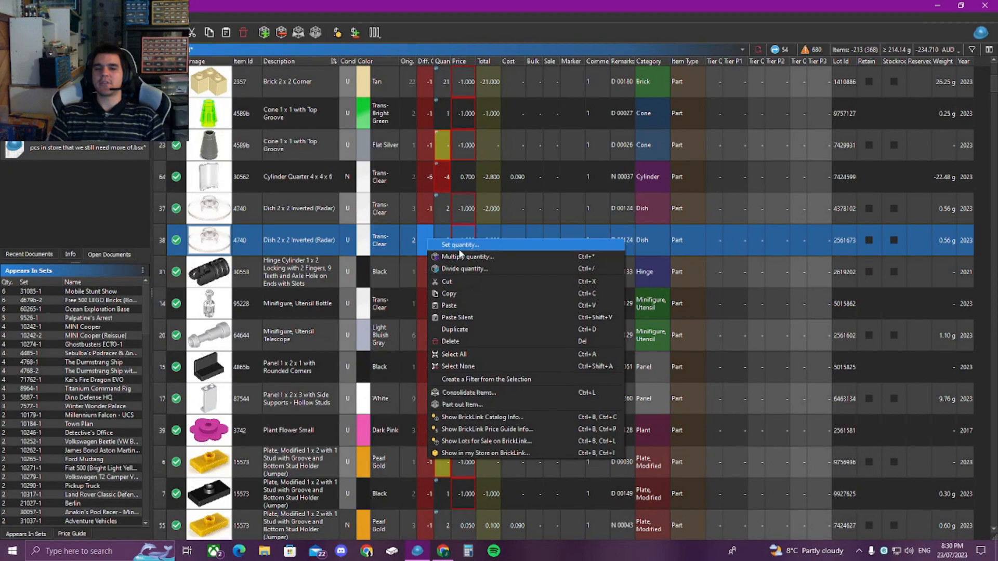
click(467, 341)
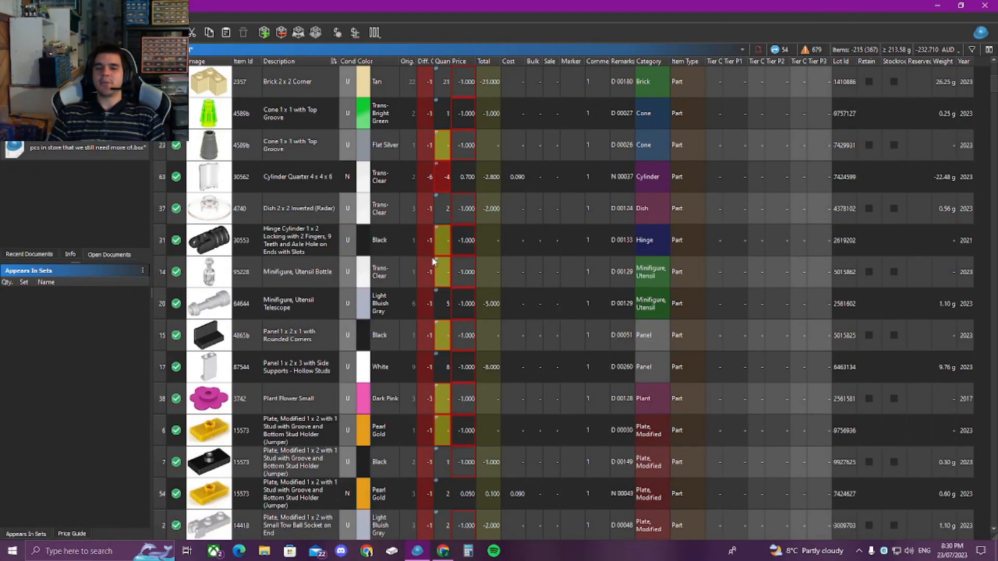
Review the quantity differences from the dark pink Plant Flower Small down to the Light Bluish Gray plates with Small Tow Ball Socket
click(432, 399)
scroll(424, 375, down, 2)
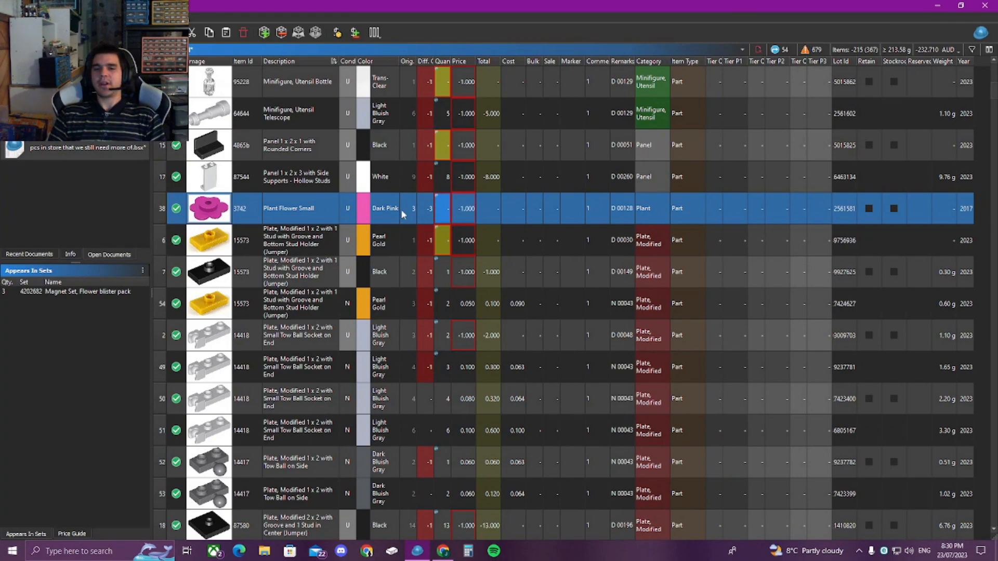
scroll(431, 218, down, 1)
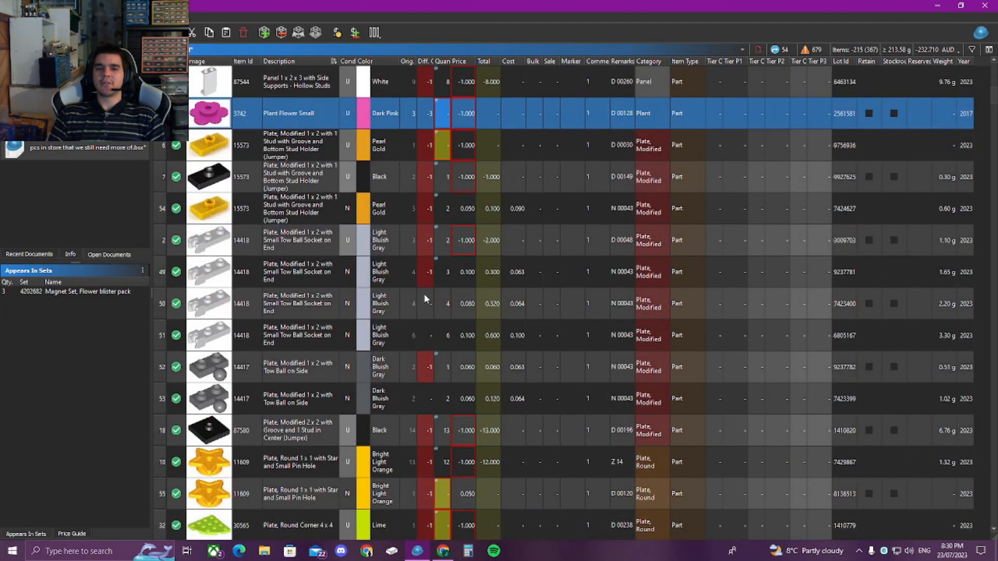
drag(411, 244, 409, 271)
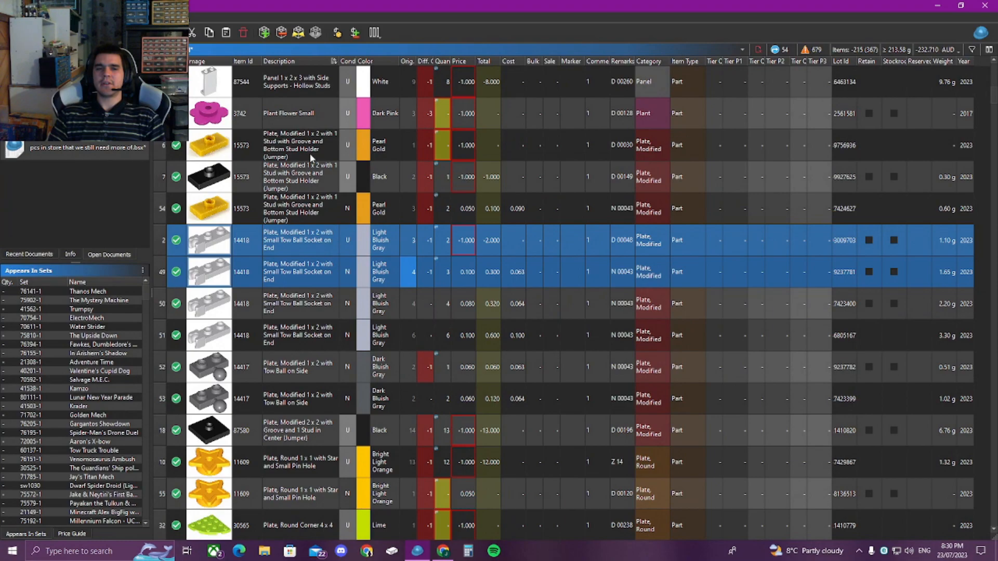
Compare the used and new Pearl Gold Plate, Modified 1 x 2 jumper lots
click(315, 209)
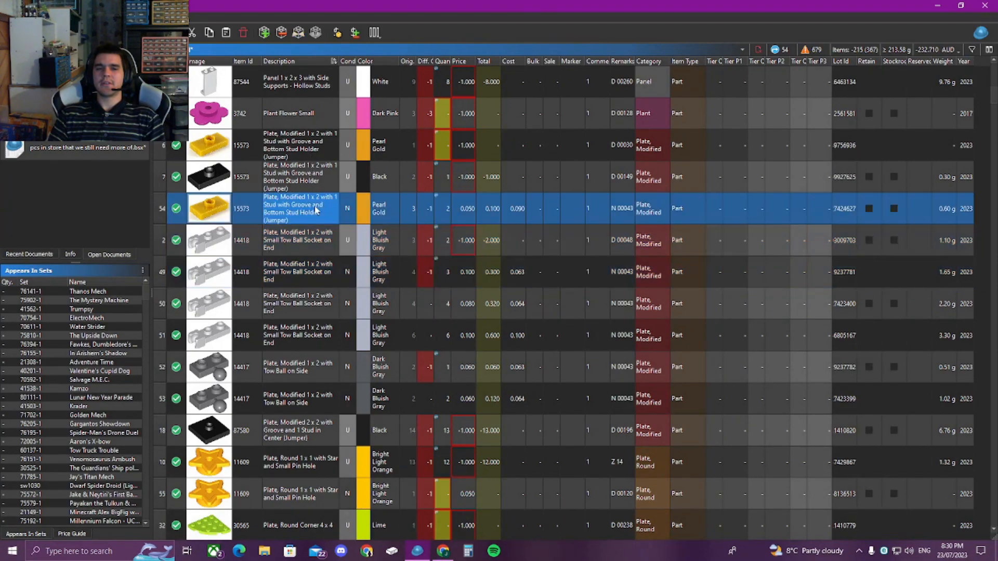
click(307, 149)
click(309, 214)
click(303, 151)
click(306, 214)
click(305, 154)
click(305, 208)
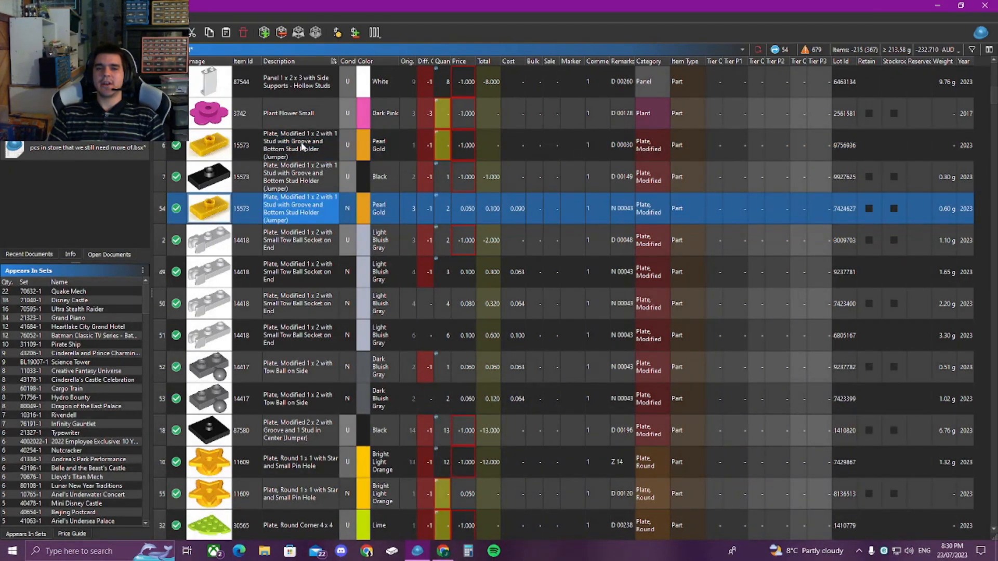
Try sorting the combined store lots by description in both directions, and undo the sorting
click(305, 61)
scroll(314, 145, down, 1)
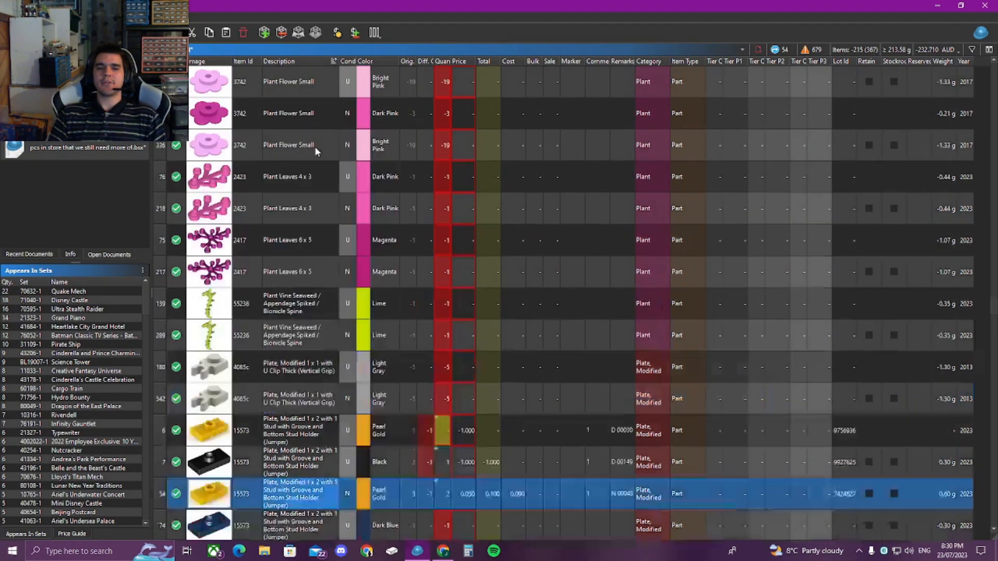
scroll(314, 146, up, 10)
click(315, 61)
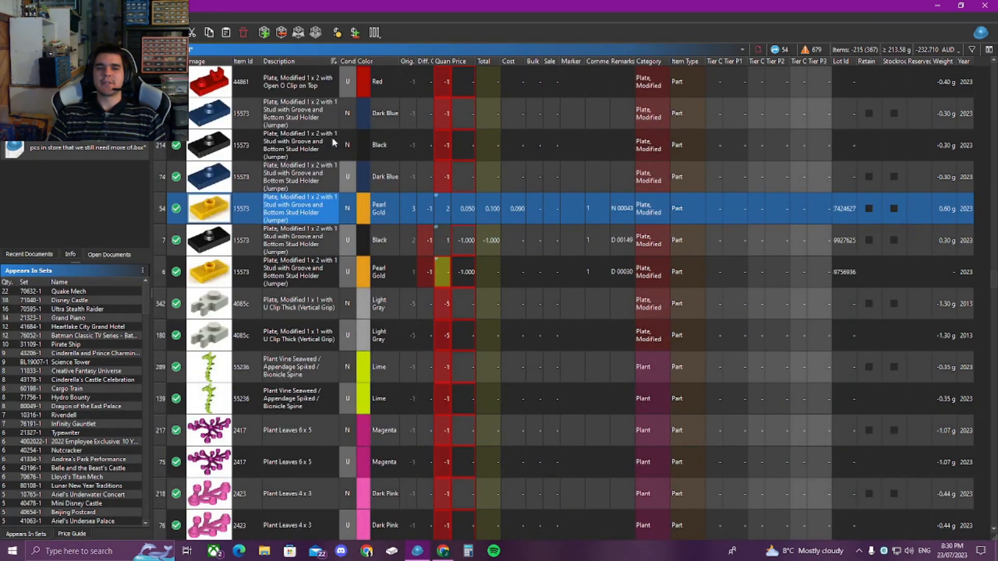
scroll(342, 163, up, 4)
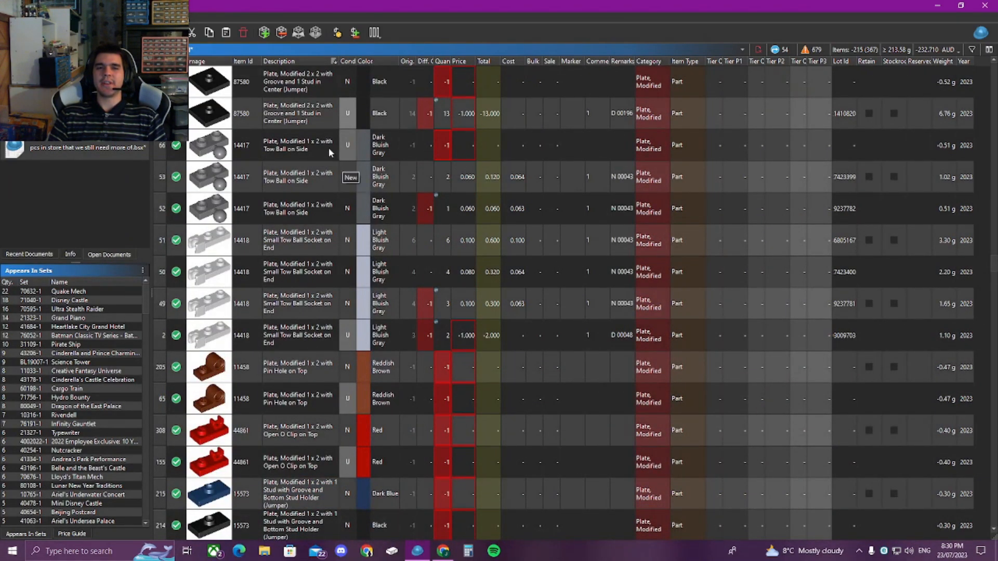
key(ctrl+z)
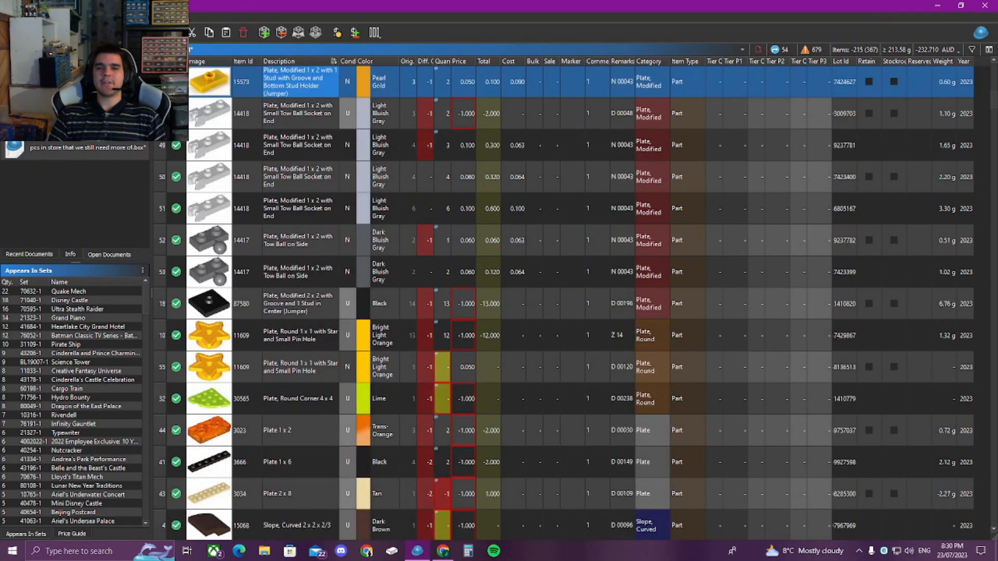
Recheck the Pearl Gold 1 x 2 jumper plates, looking at the used lot against the new one
scroll(365, 168, up, 2)
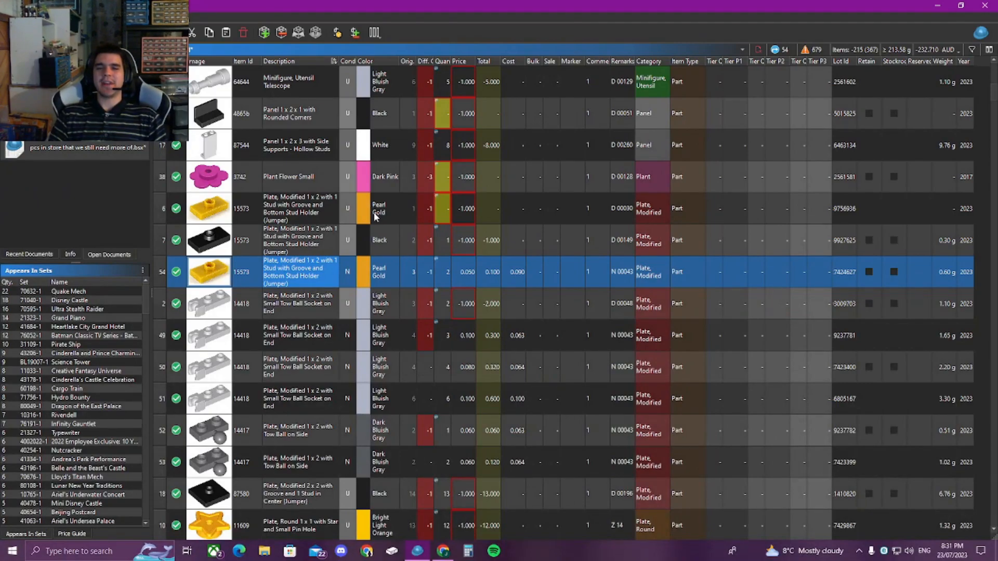
scroll(376, 216, down, 1)
click(303, 118)
click(298, 183)
click(300, 120)
click(298, 184)
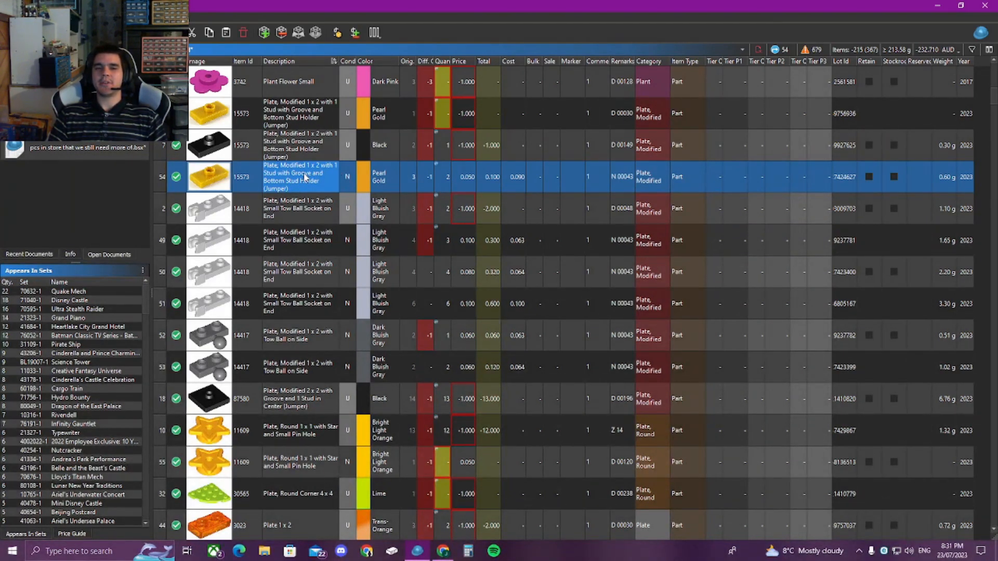
Sort the combined store lots by description with condition as an additional sort criterion
click(352, 63)
scroll(337, 270, down, 1)
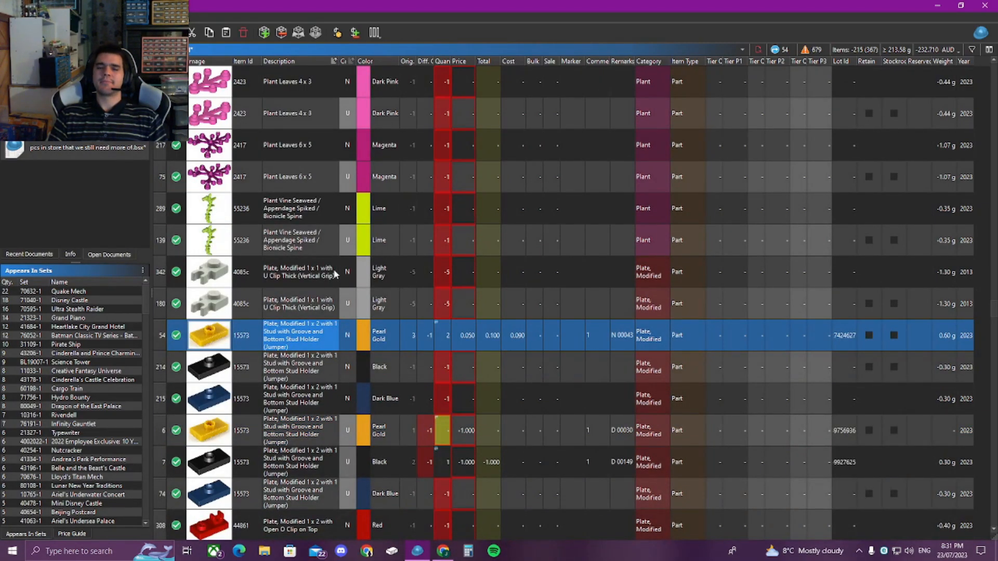
click(326, 61)
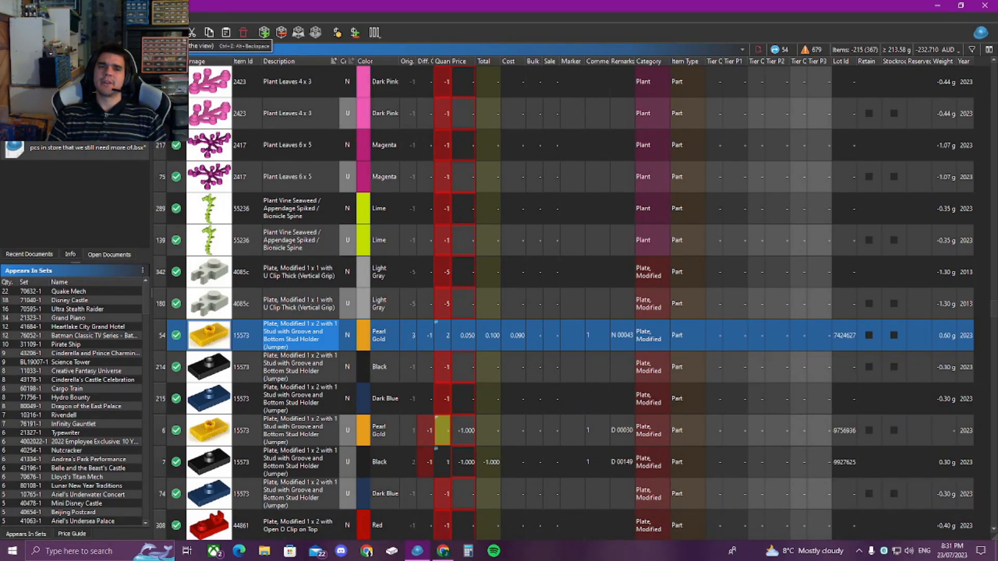
Try refining the description sort with color and condition as additional criteria, and undo the sorting
shift+click(370, 61)
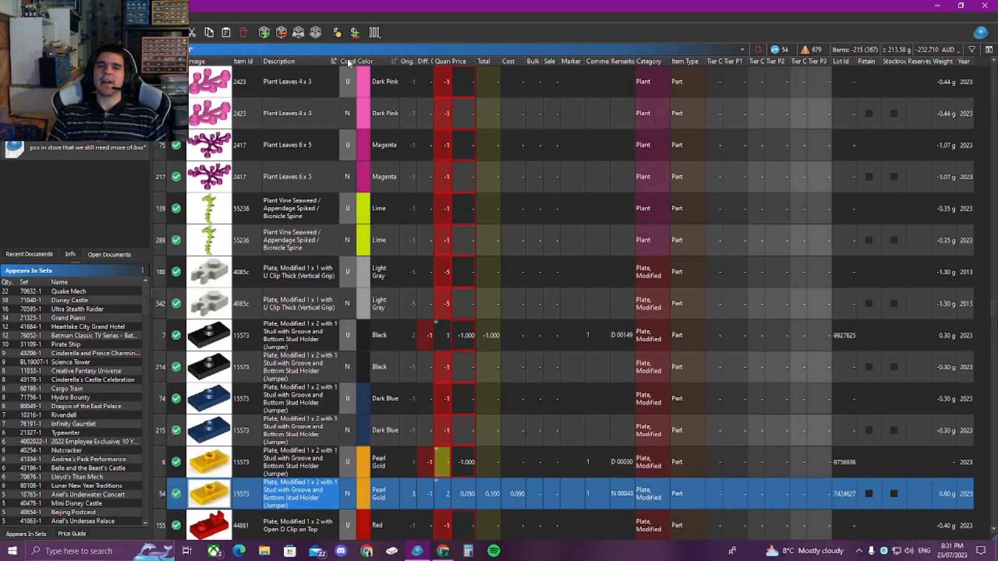
shift+click(347, 62)
scroll(373, 194, down, 3)
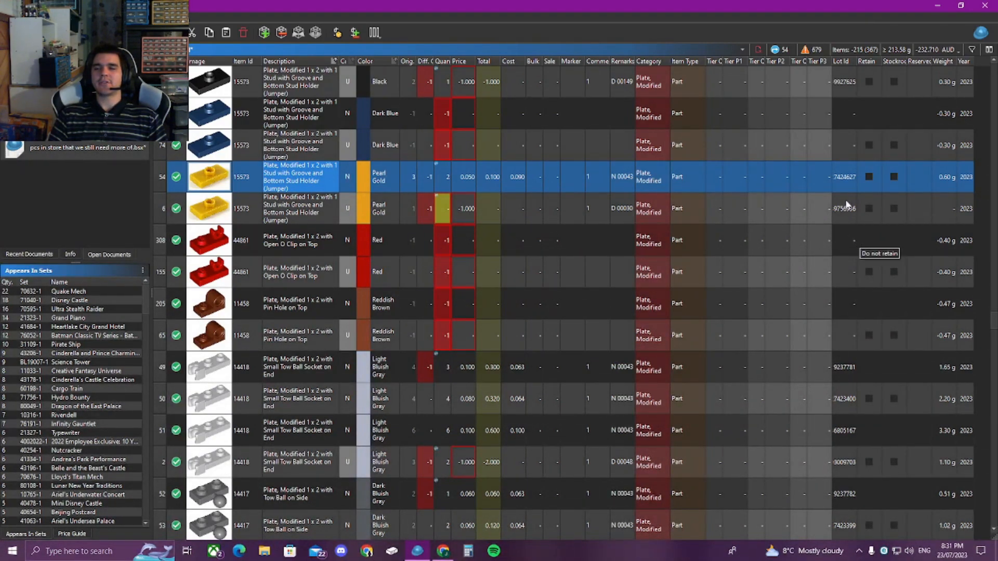
drag(847, 235, 846, 337)
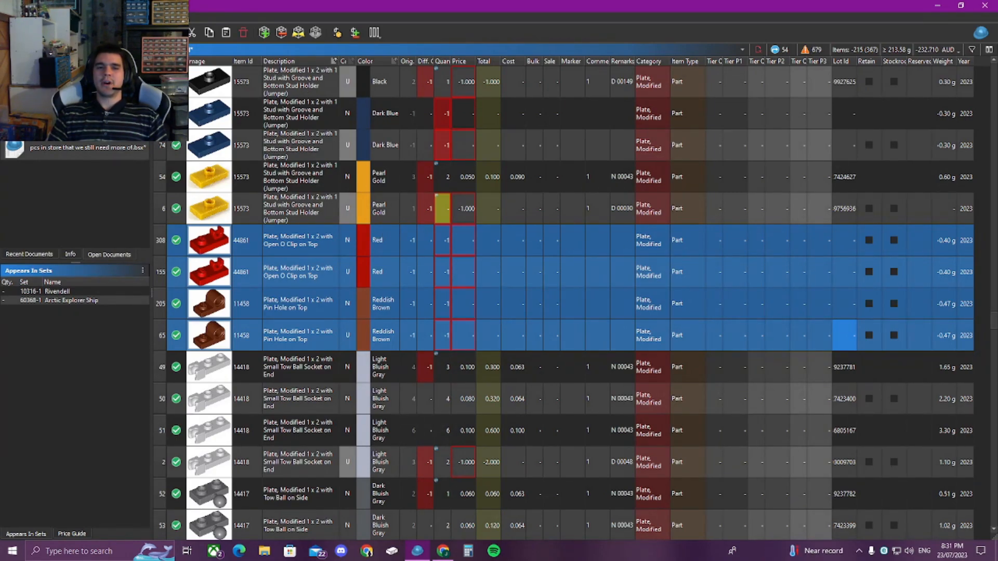
key(ctrl+z)
key(ctrl+z)
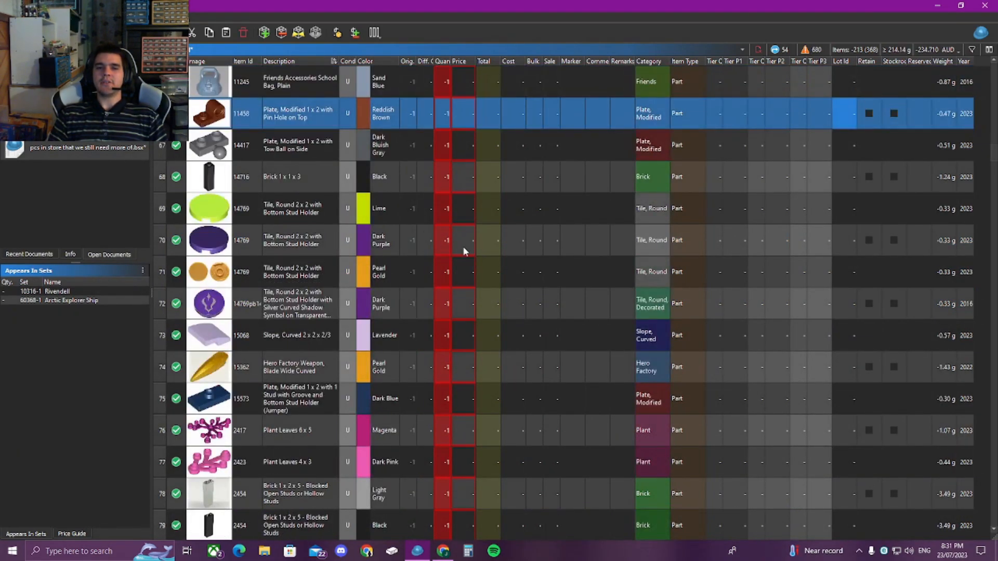
Look through the store lots around the used Pearl Gold 1 x 2 jumper plate for duplicate part and color entries
scroll(464, 247, up, 15)
scroll(455, 246, down, 14)
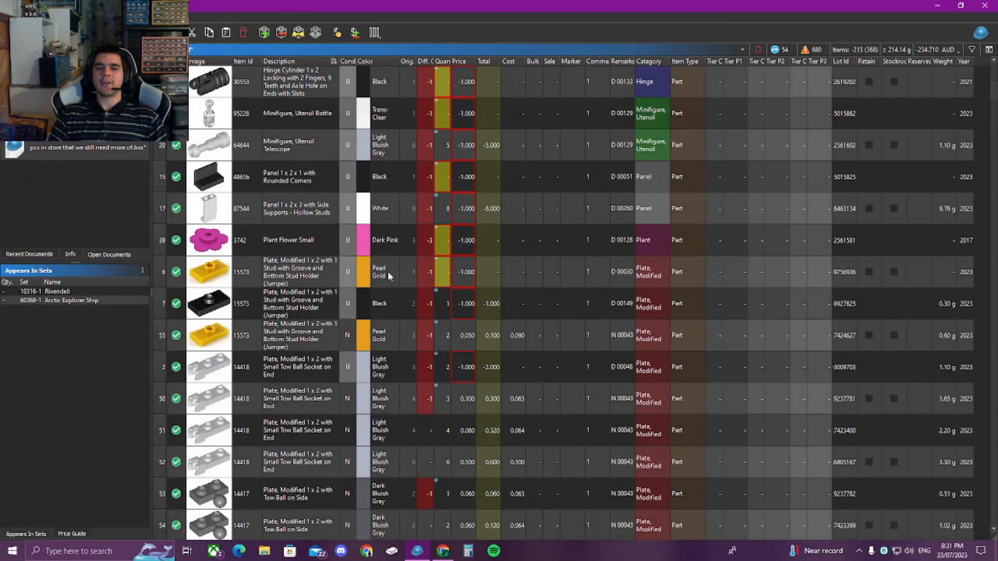
click(387, 274)
scroll(412, 310, down, 15)
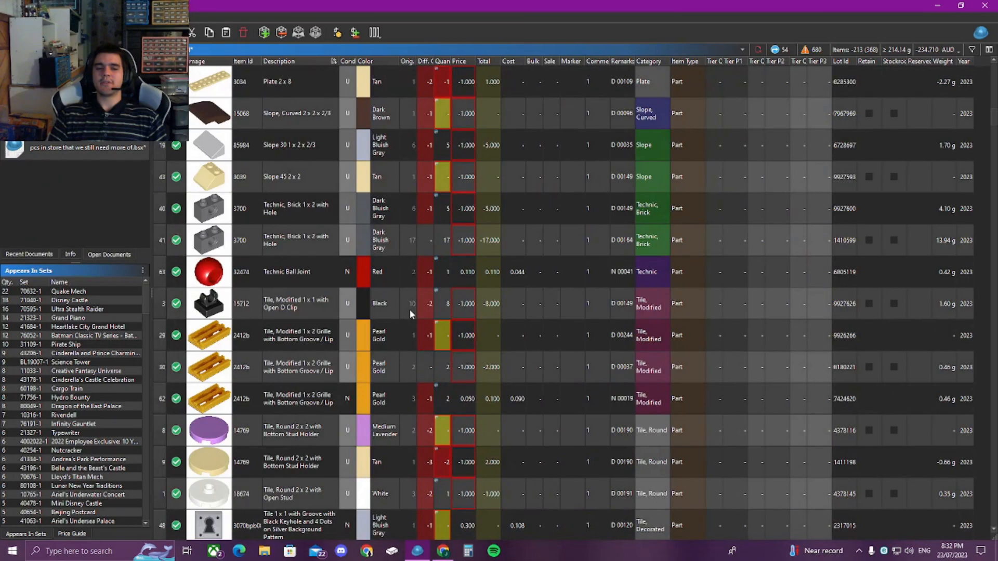
scroll(410, 309, down, 15)
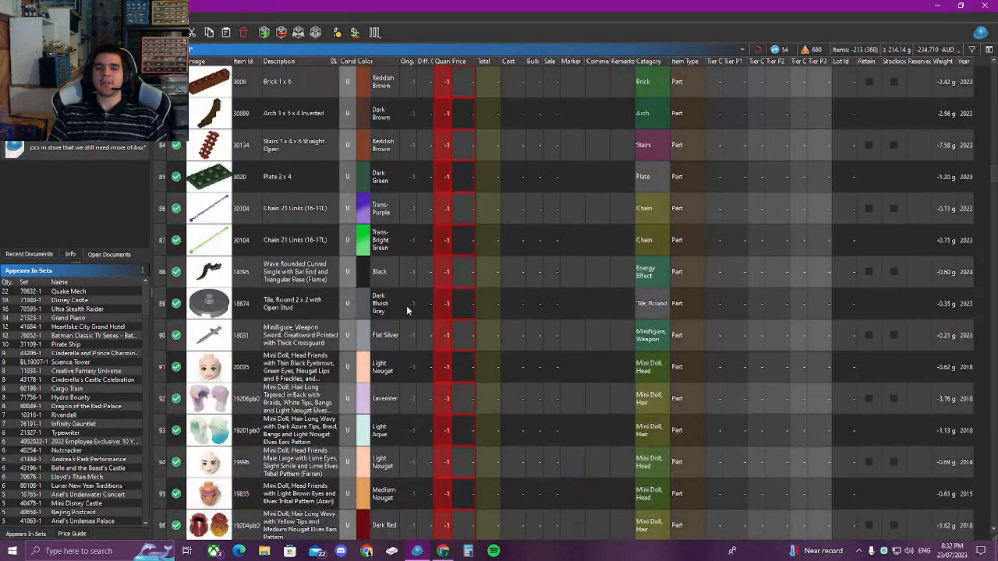
scroll(407, 306, up, 15)
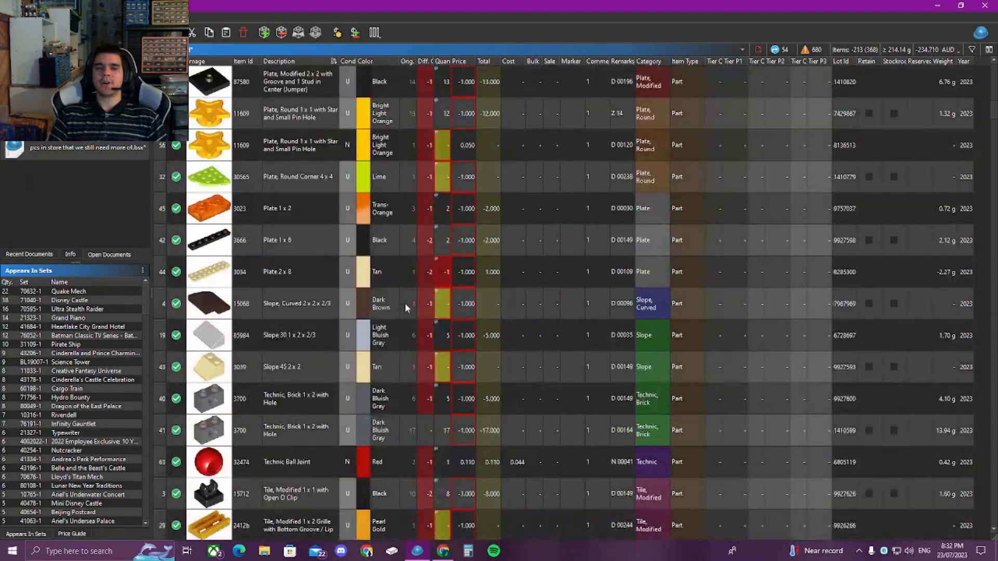
scroll(404, 304, up, 10)
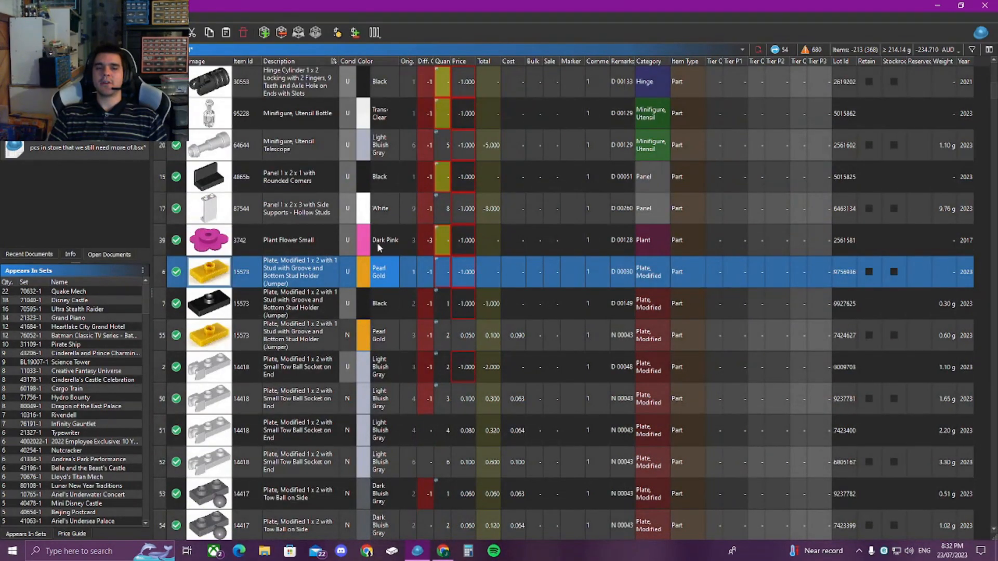
scroll(379, 242, up, 2)
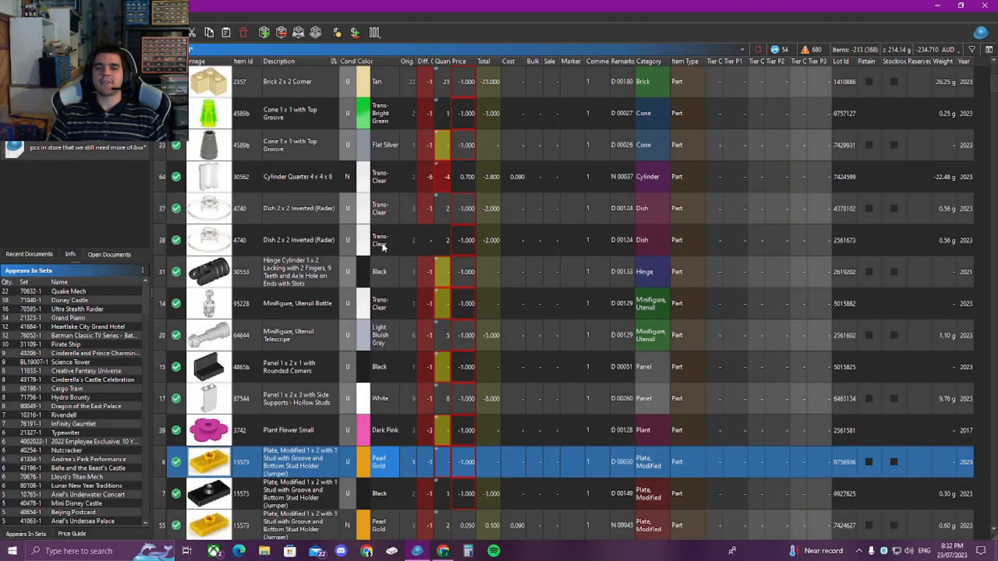
scroll(384, 247, down, 2)
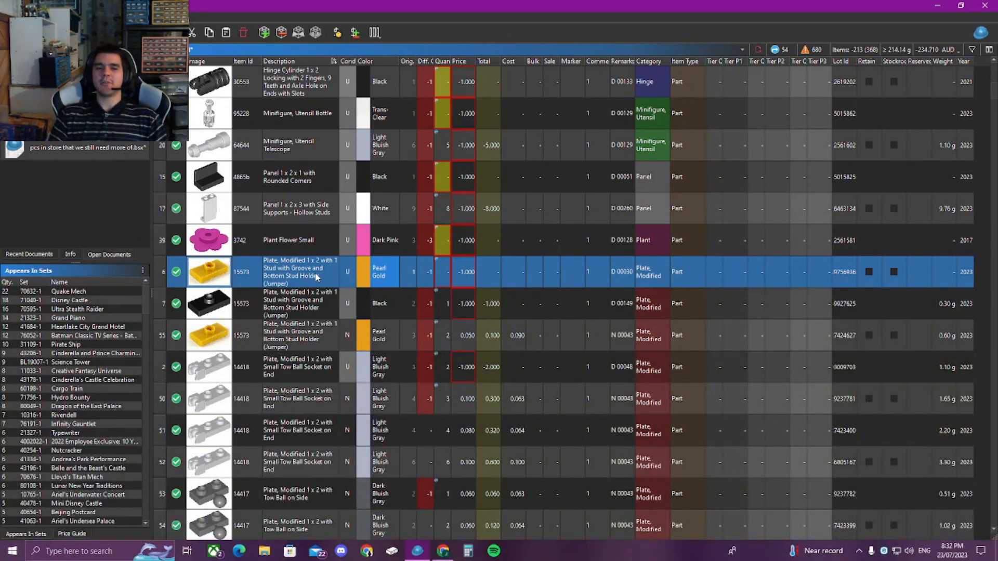
scroll(316, 277, down, 1)
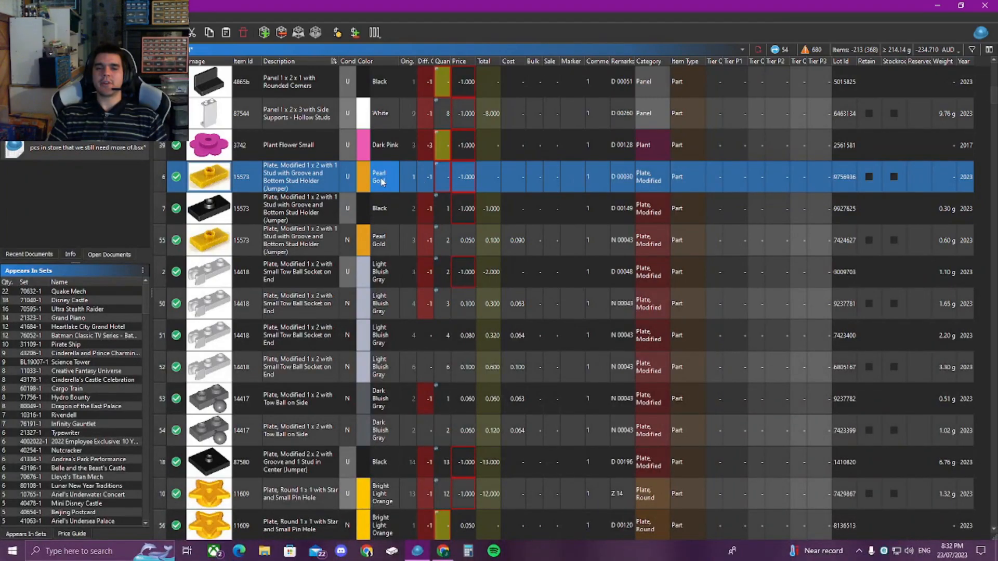
Check the wanted list for how many Pearl Gold 1 x 2 jumper plates are needed
click(365, 249)
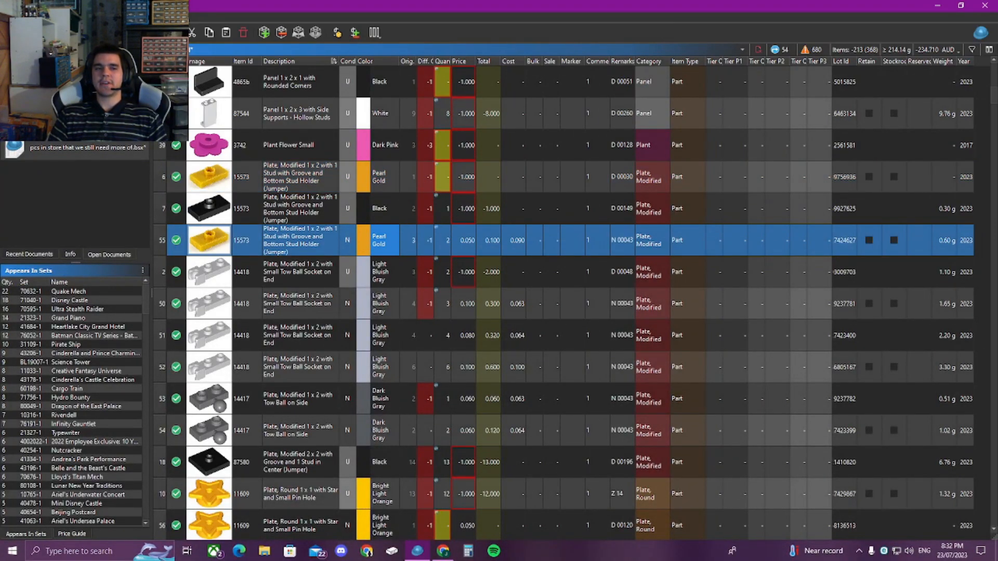
click(78, 122)
scroll(393, 203, down, 10)
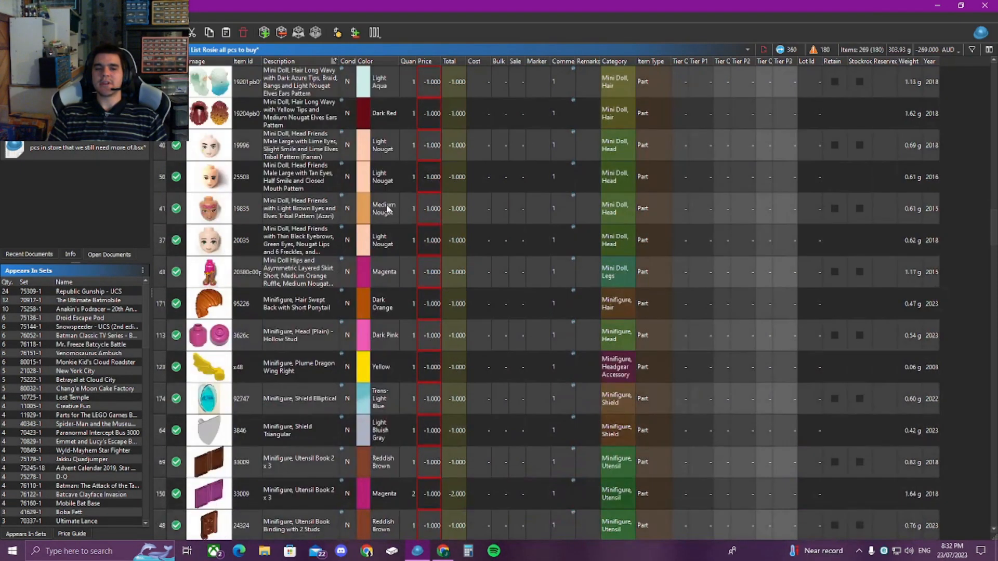
scroll(387, 208, down, 10)
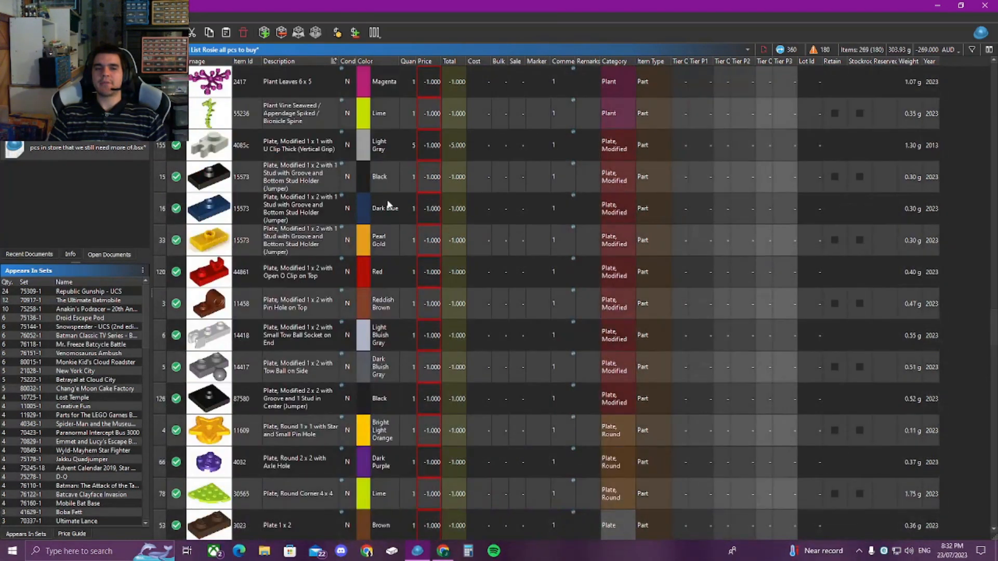
click(268, 237)
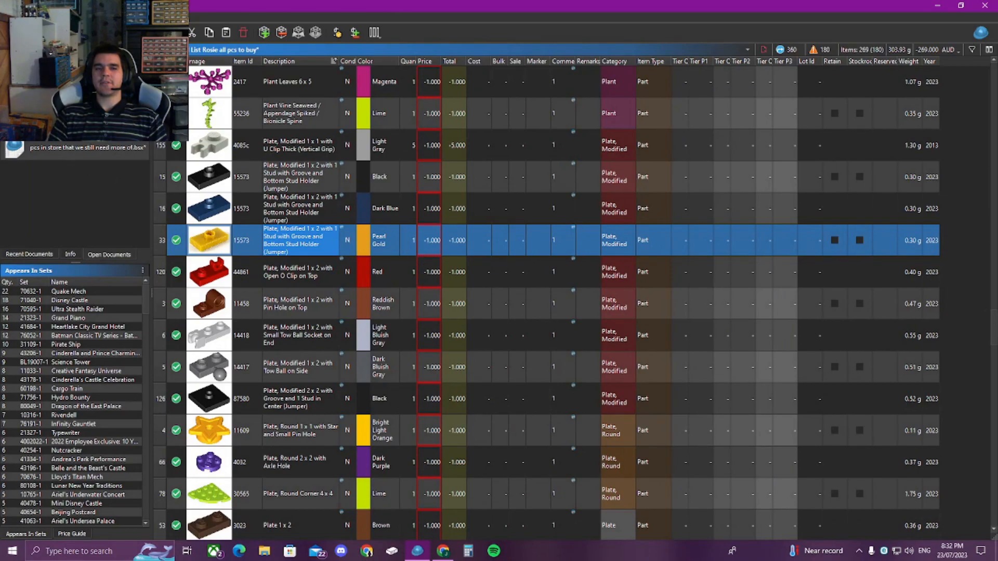
Delete the new-condition Pearl Gold 1 x 2 jumper plate lot from the combined store lots
click(78, 99)
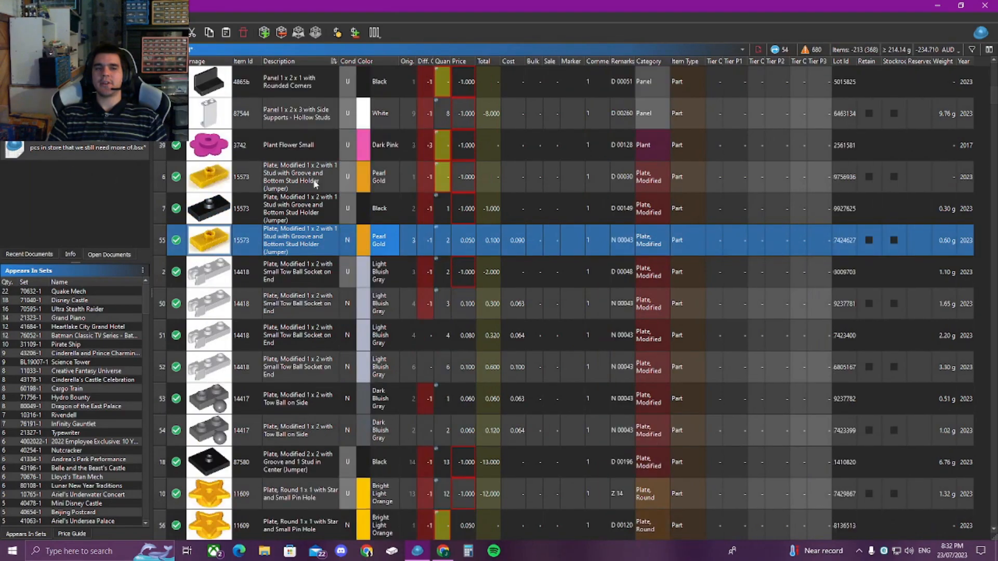
right_click(405, 243)
click(465, 346)
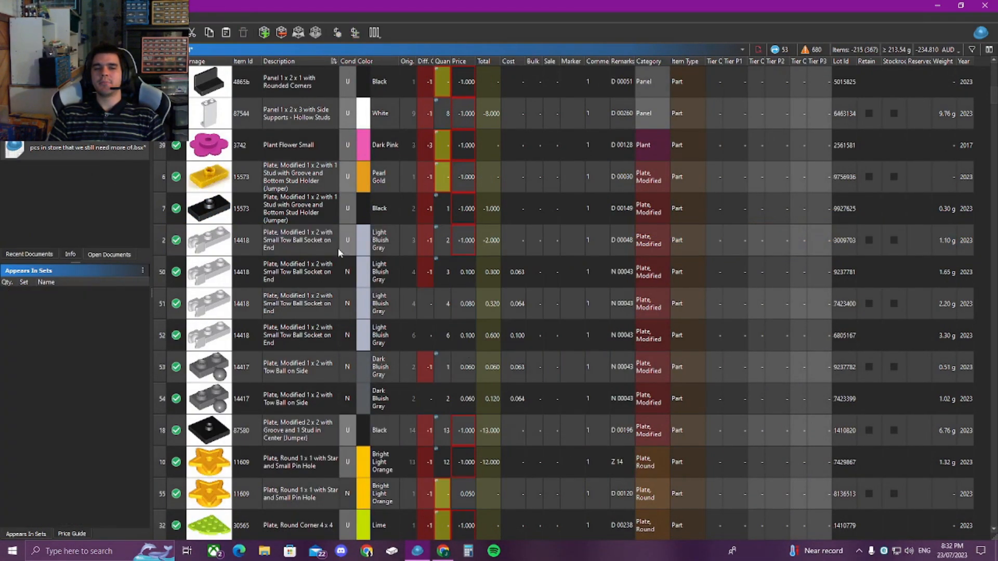
Check the wanted quantity of the Light Bluish Gray 1 x 2 plate with small tow ball socket against its store lots
drag(409, 248, 407, 268)
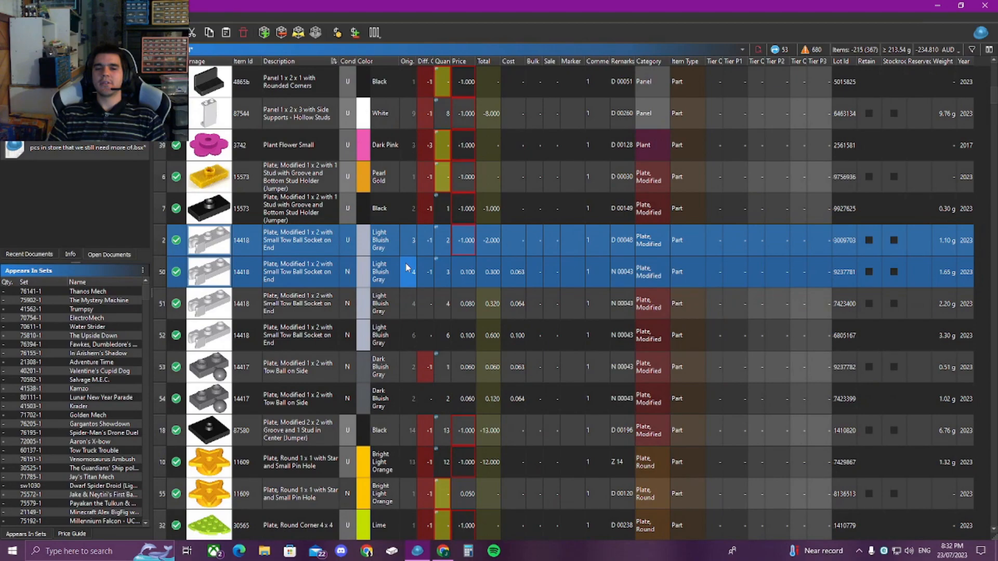
click(94, 124)
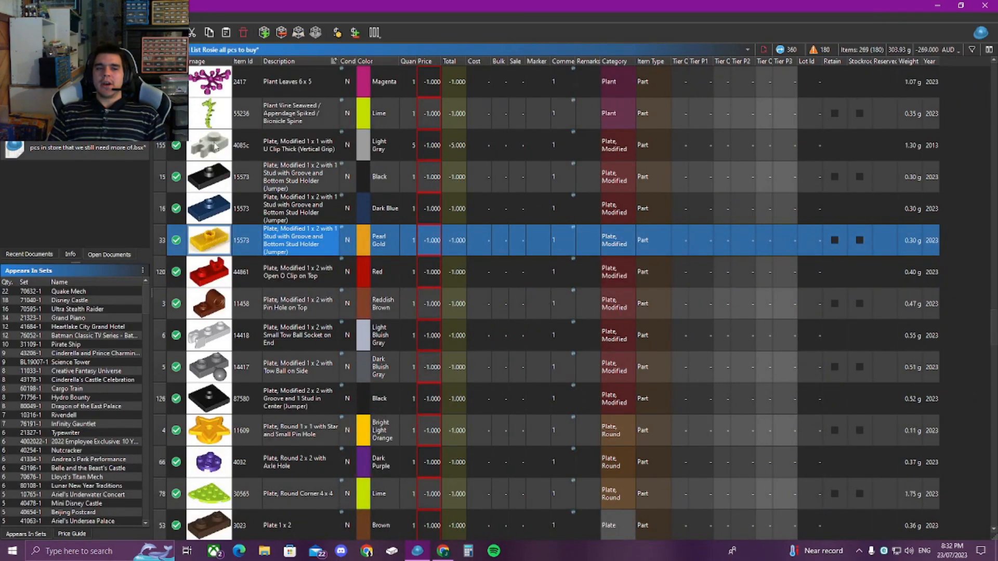
scroll(282, 260, down, 1)
click(312, 247)
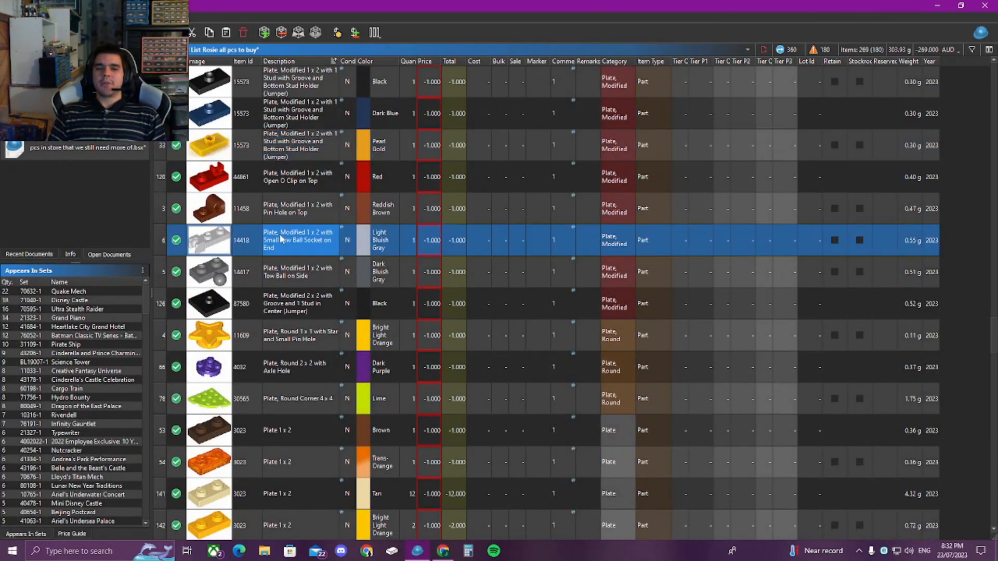
click(94, 104)
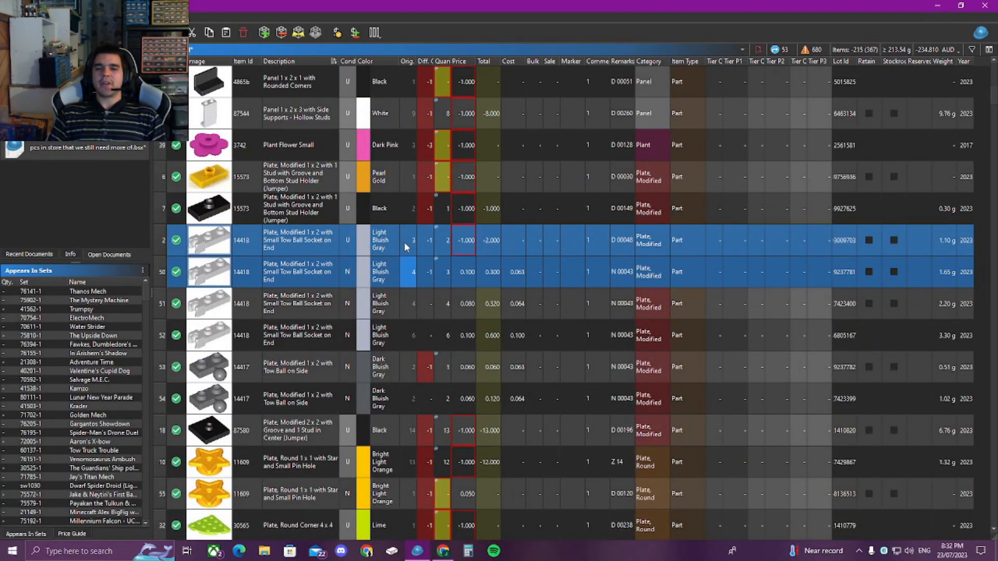
Delete the three new-condition Light Bluish Gray 1 x 2 small tow ball socket plate lots, keeping the used one
click(383, 279)
drag(383, 283, 386, 336)
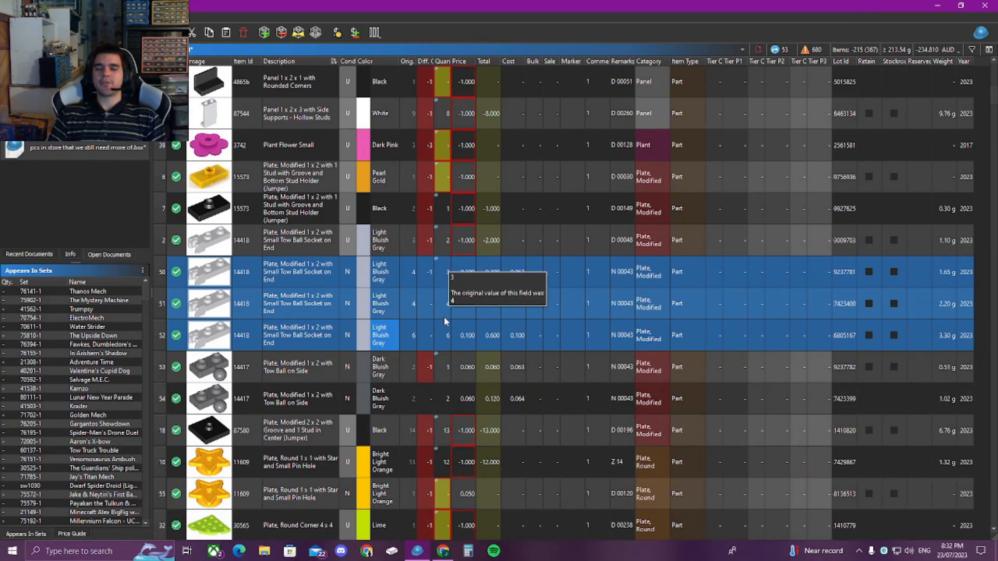
right_click(427, 274)
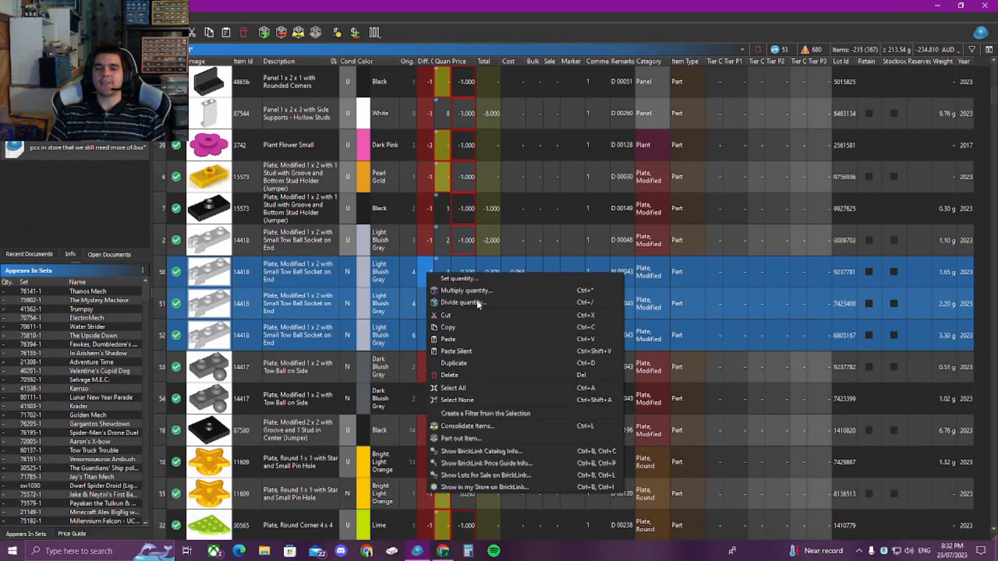
click(482, 372)
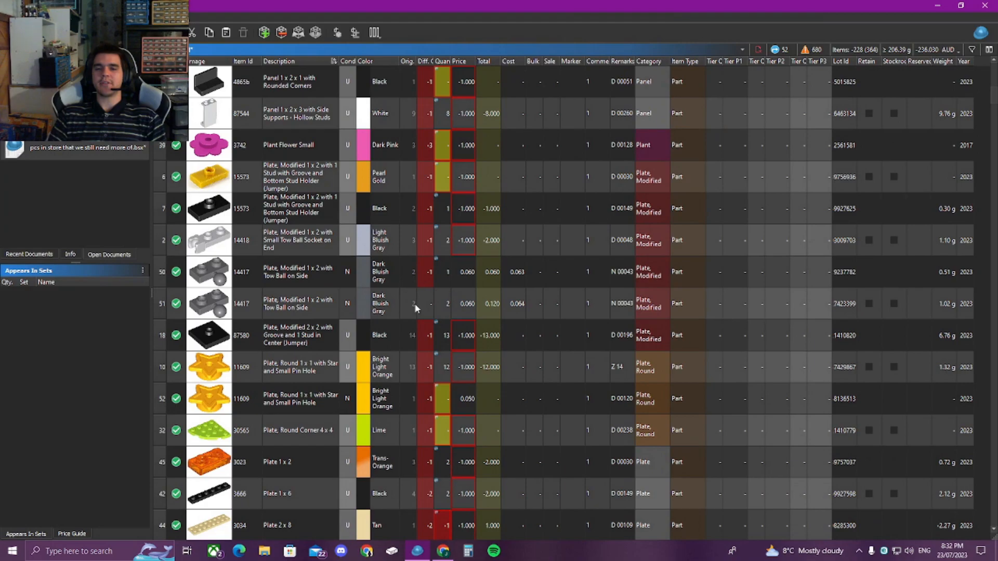
Delete the Dark Bluish Gray 1 x 2 tow ball plate lot that has no quantity difference
drag(363, 279, 364, 304)
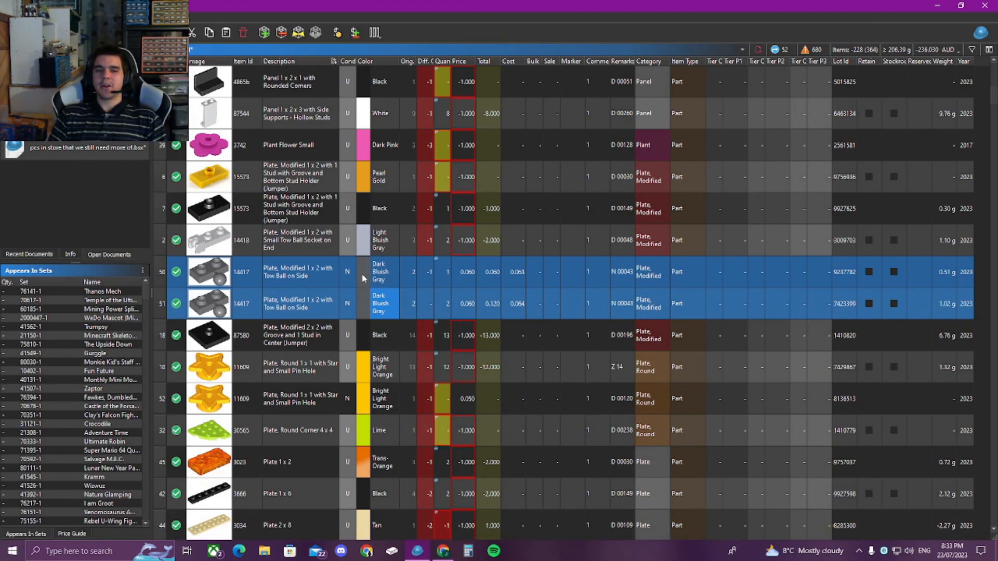
click(421, 301)
right_click(435, 302)
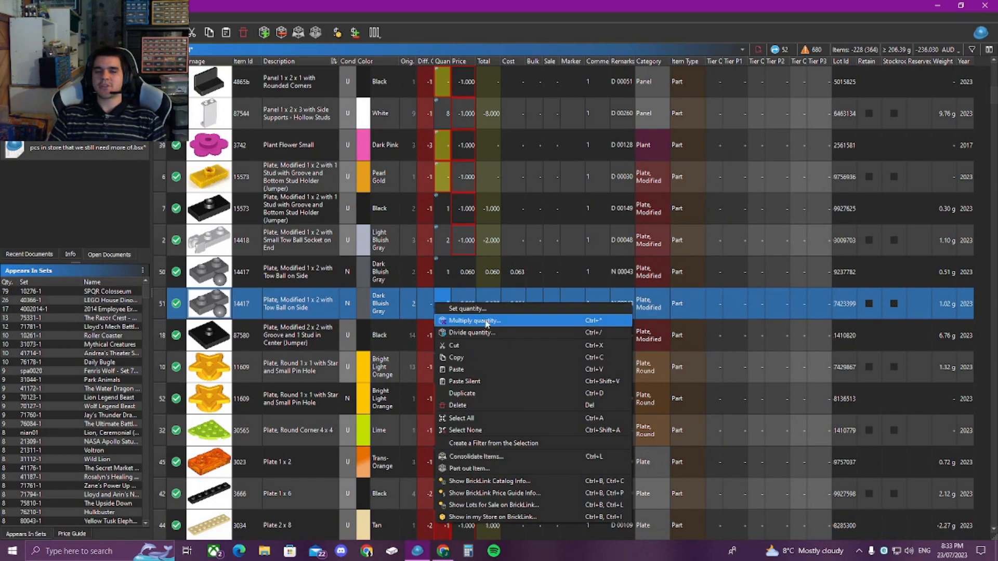
click(473, 406)
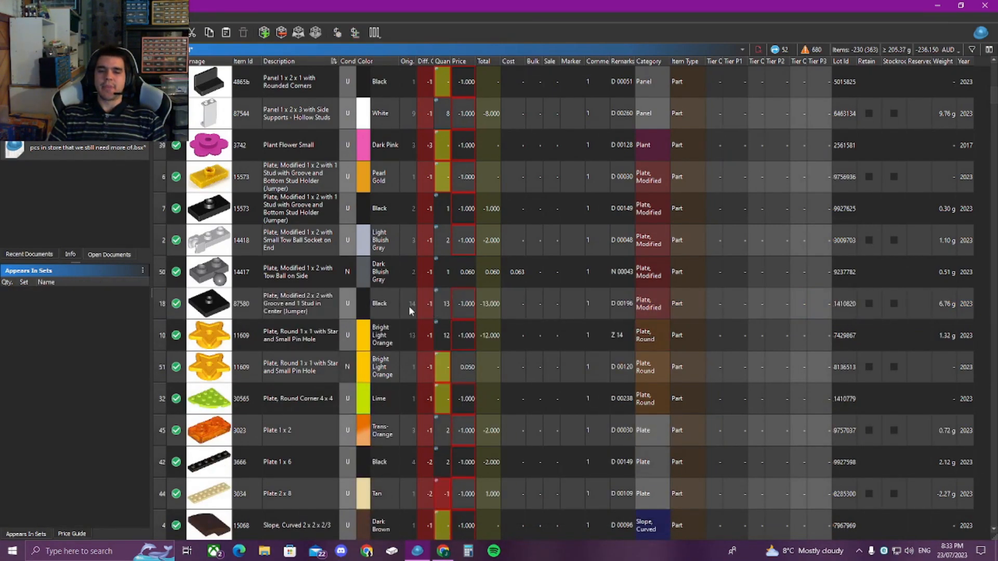
Set the Tan Plate 2 x 8 quantity to 1 in the document of pieces still needed
scroll(409, 307, down, 1)
scroll(410, 307, down, 1)
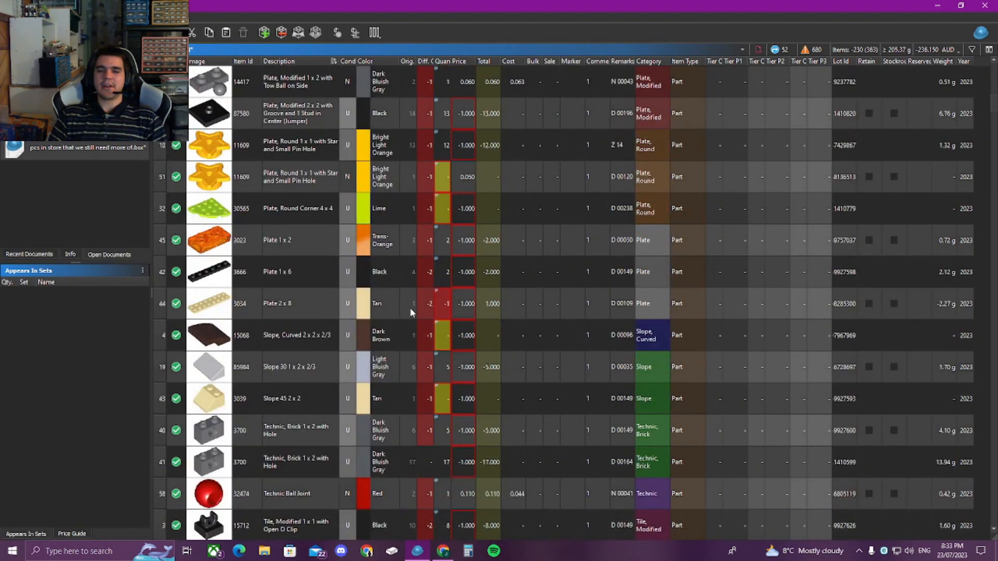
click(433, 305)
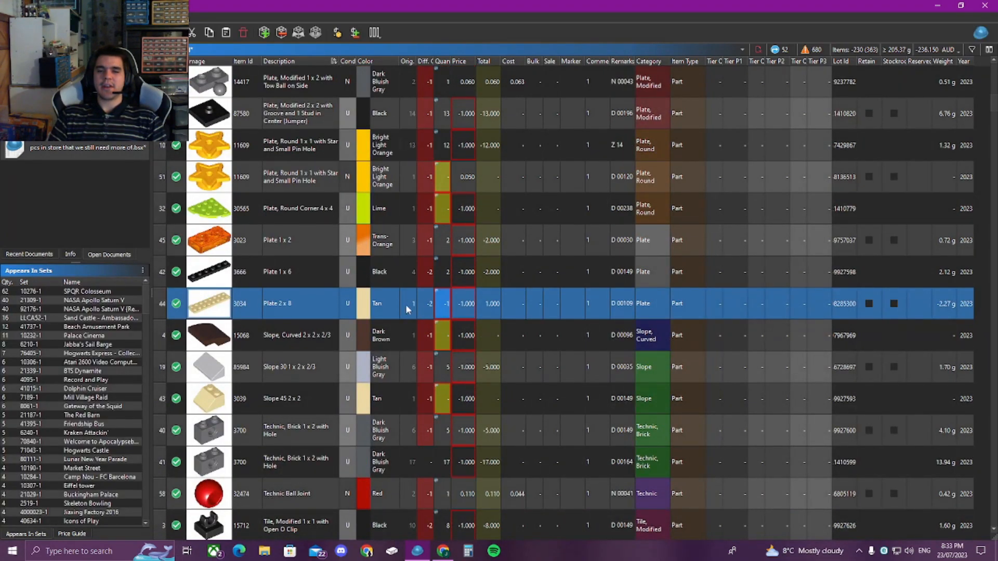
click(62, 156)
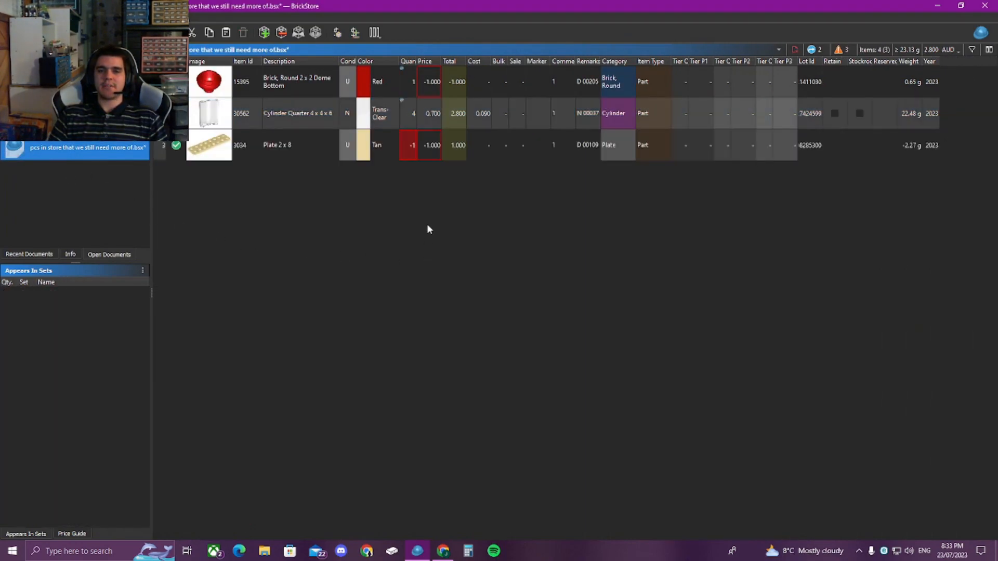
double_click(410, 154)
text(1)
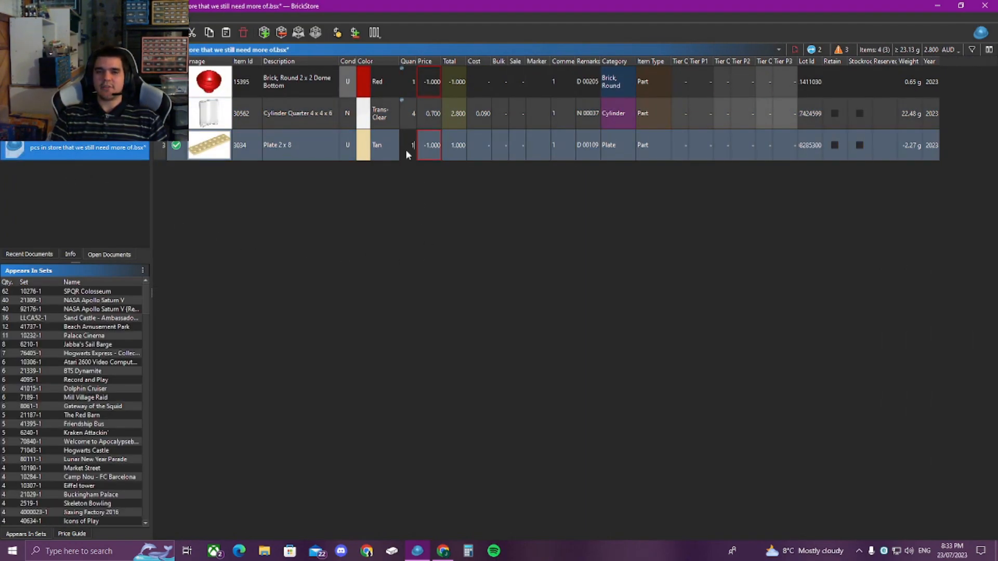
key(Return)
Copy the two used Dark Bluish Gray Technic Brick 1 x 2 with Hole lots from the store list into a new document
click(86, 127)
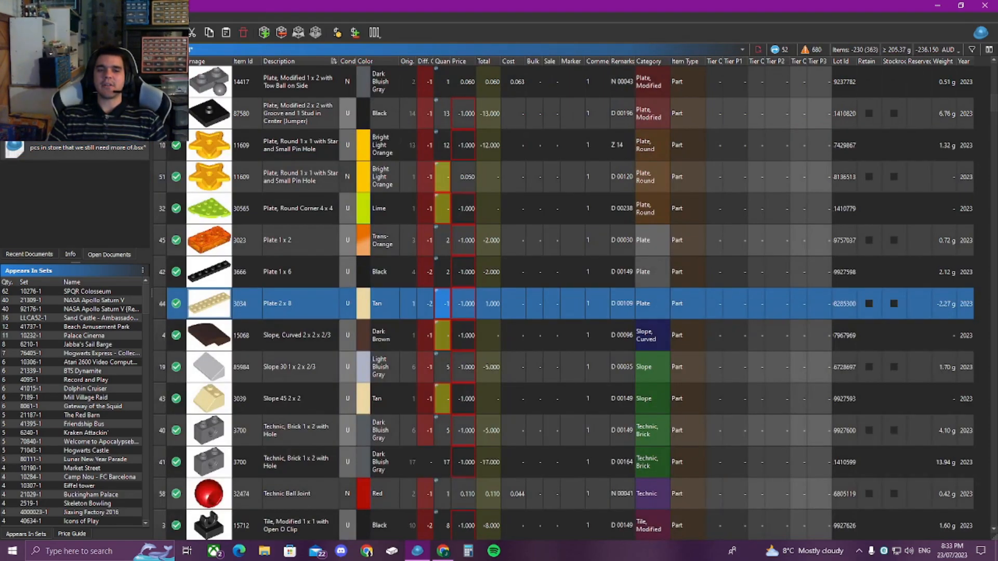
scroll(380, 314, down, 1)
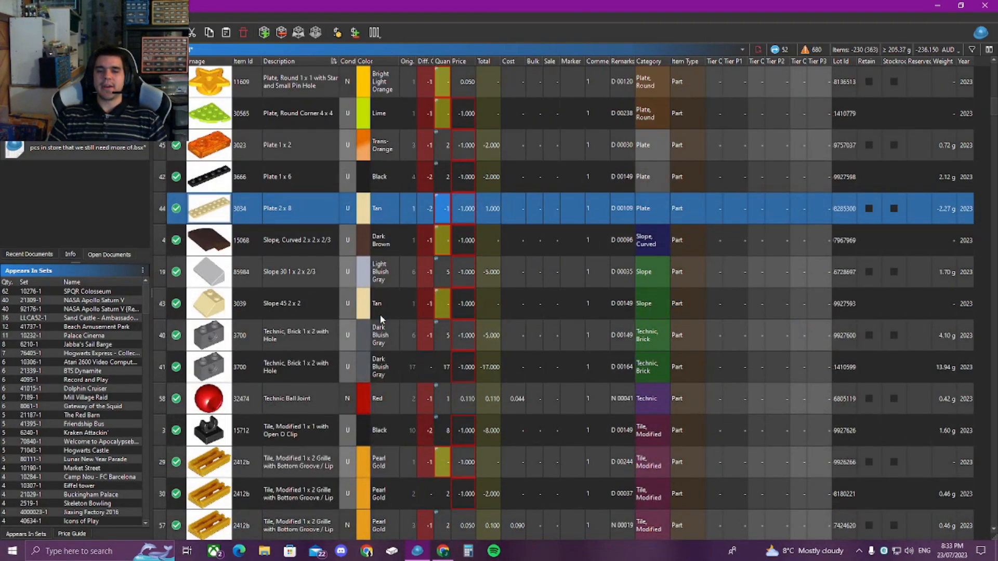
click(406, 367)
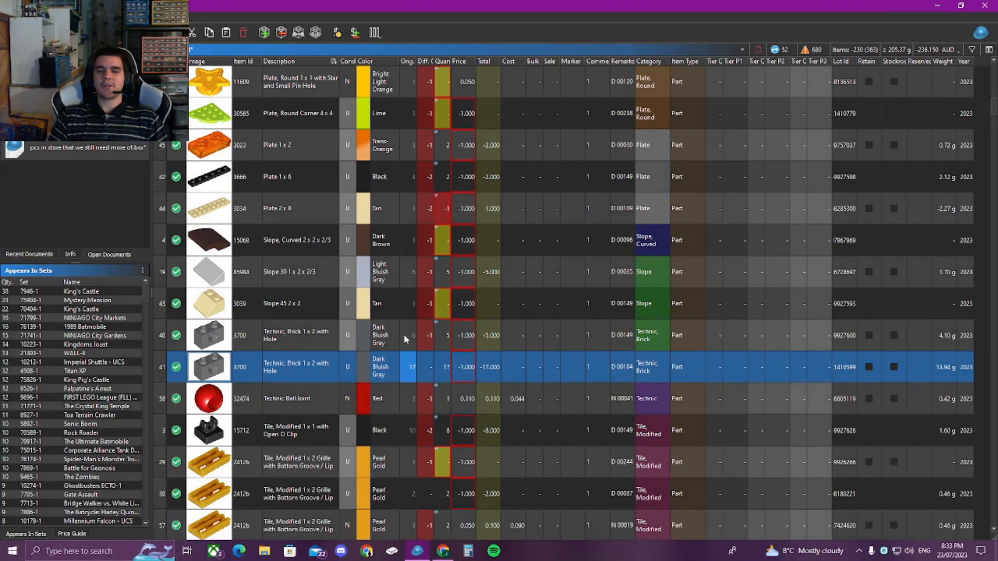
right_click(414, 365)
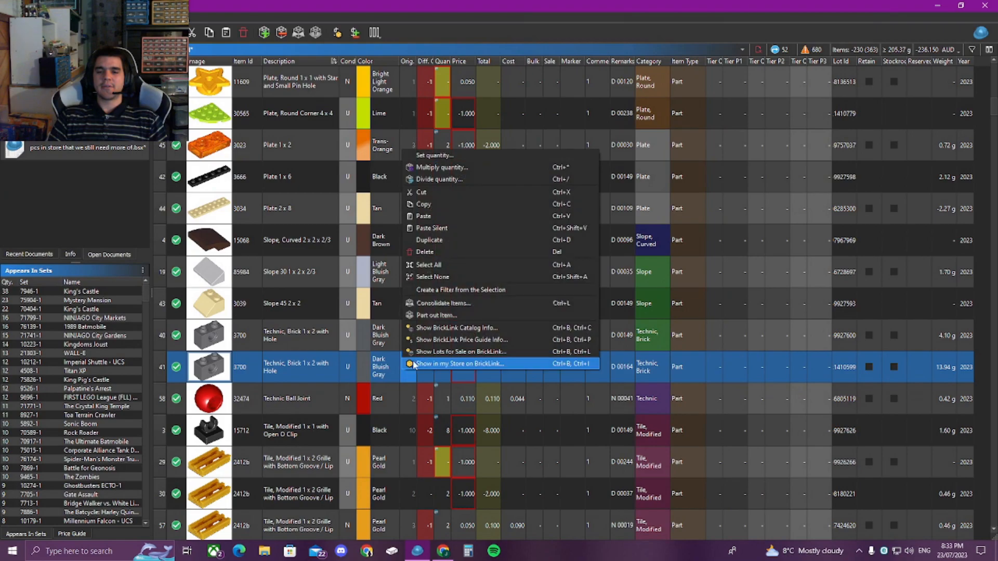
click(381, 363)
drag(382, 345, 383, 367)
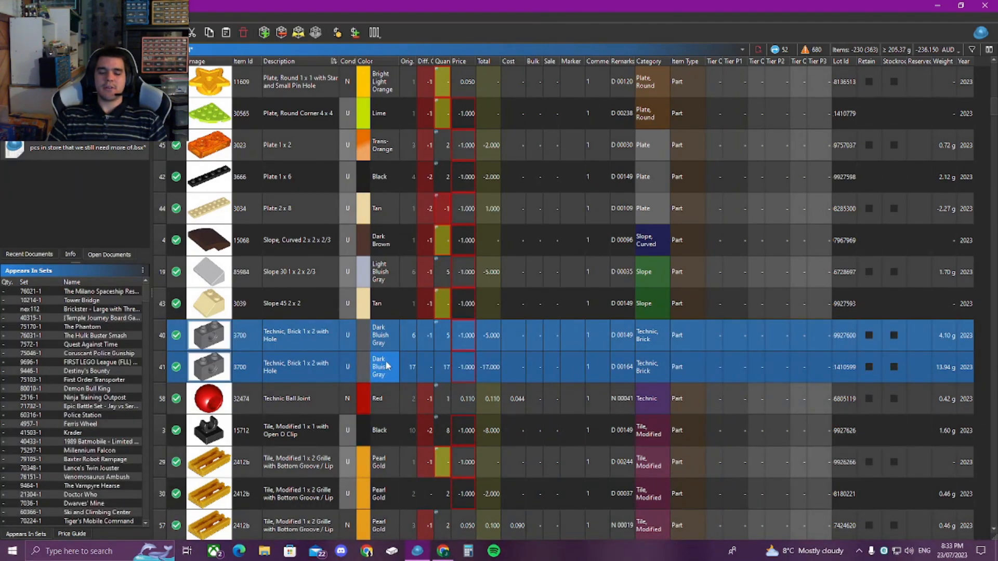
key(ctrl+n)
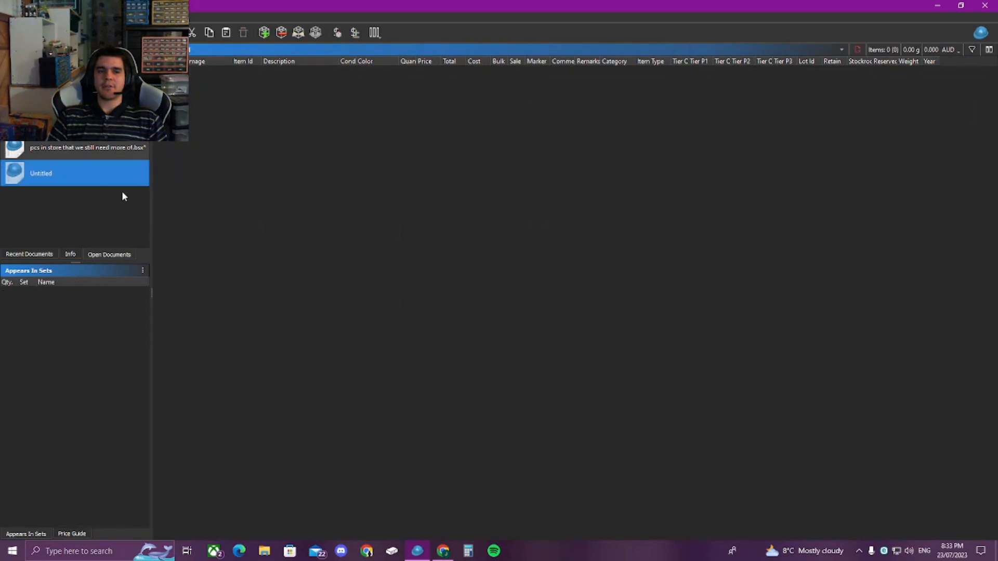
key(ctrl+v)
click(841, 354)
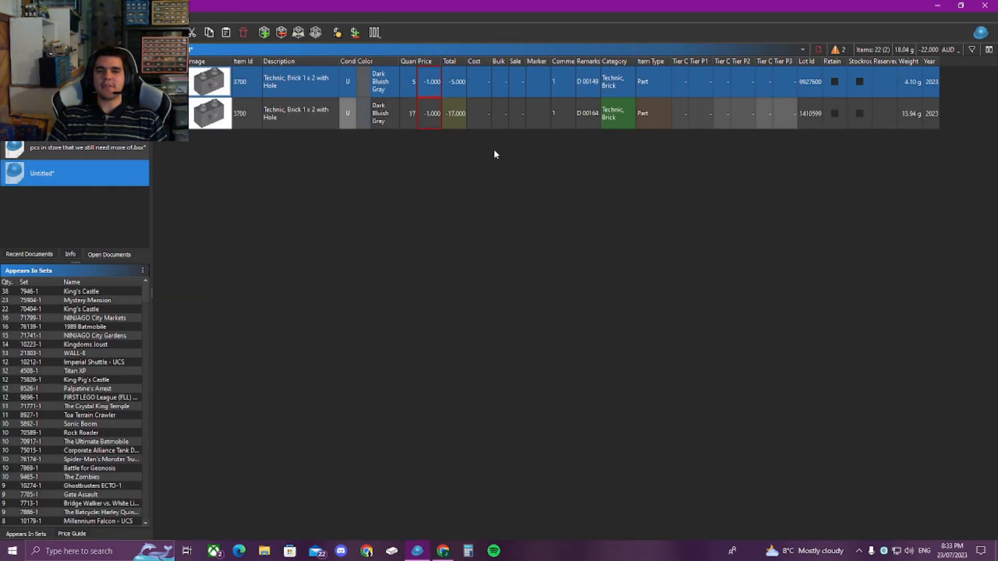
drag(409, 86, 440, 149)
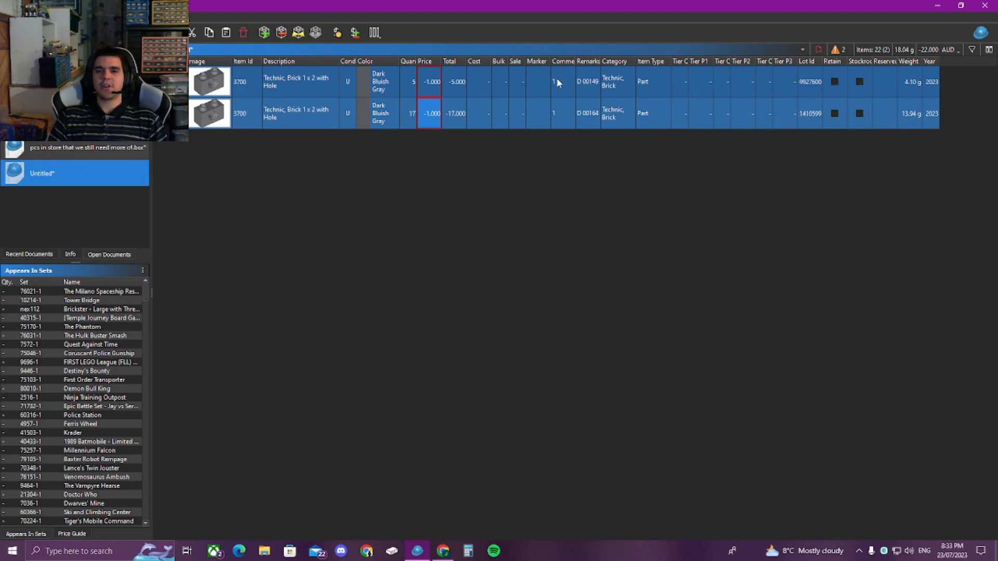
click(593, 83)
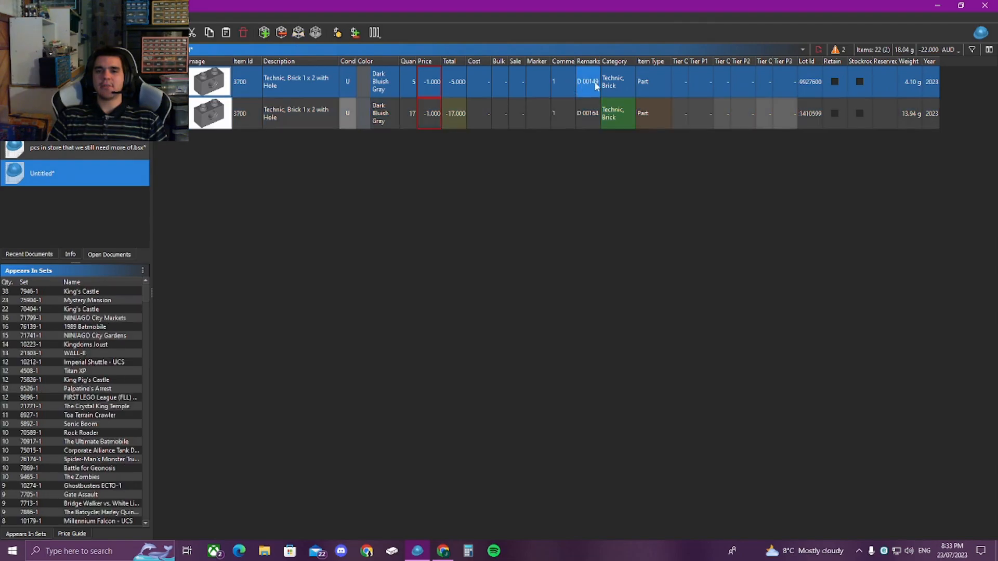
Delete the Dark Bluish Gray Technic Brick 1 x 2 with Hole lot that has no quantity difference from the store list
click(112, 148)
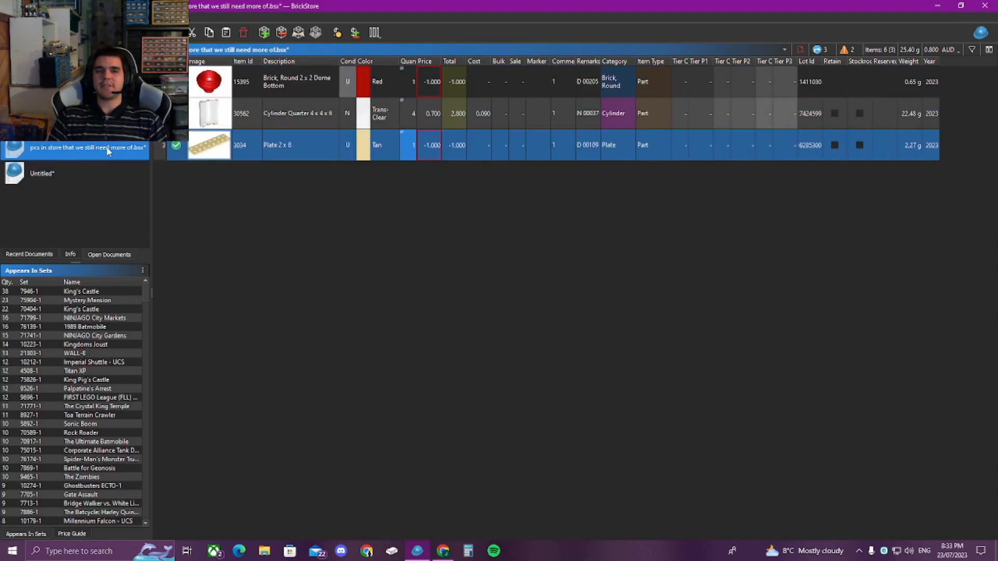
click(133, 124)
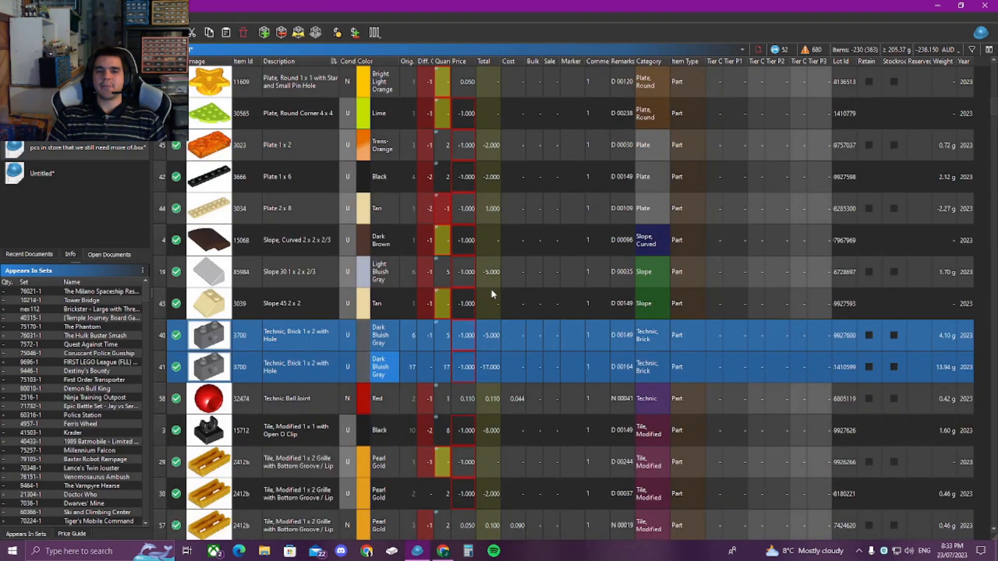
click(426, 358)
right_click(426, 358)
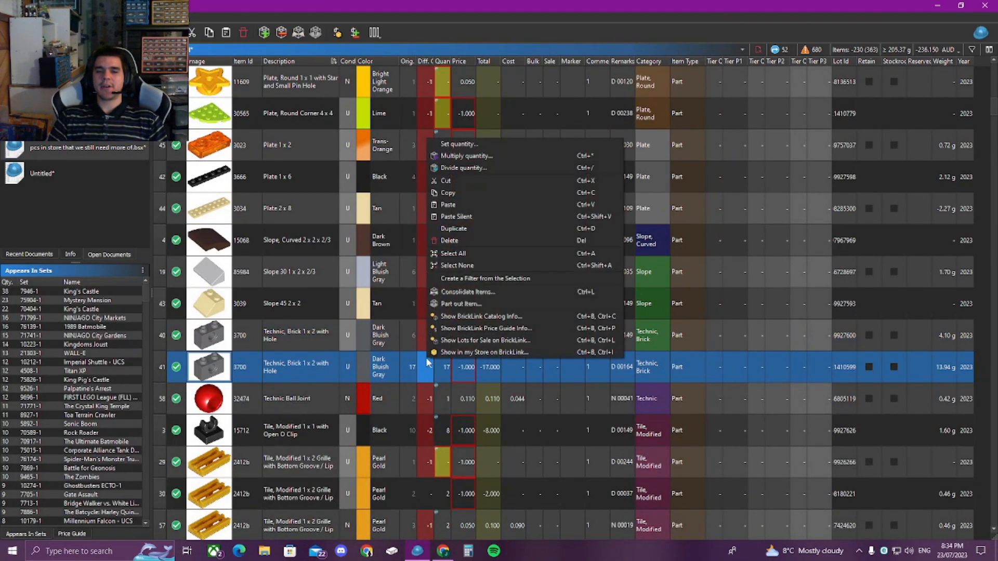
click(470, 243)
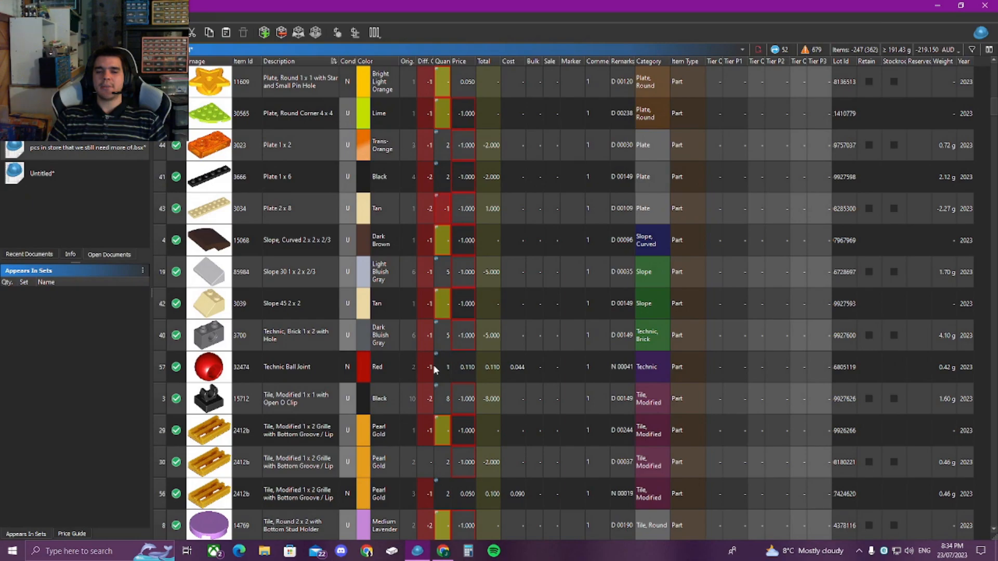
Check the wanted quantity of the Pearl Gold 1 x 2 grille tile against its store lots
scroll(431, 431, down, 1)
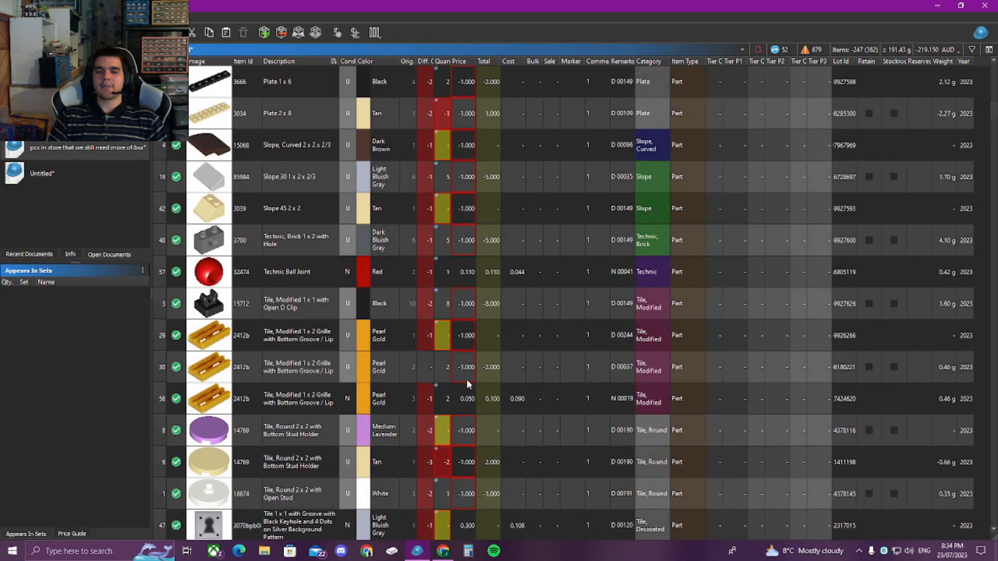
click(430, 367)
scroll(444, 377, down, 1)
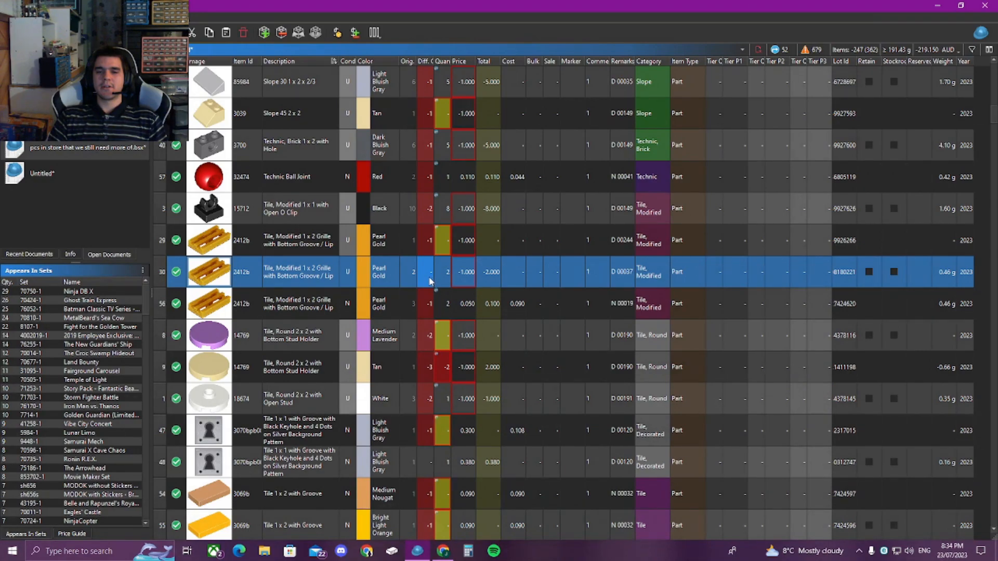
click(83, 149)
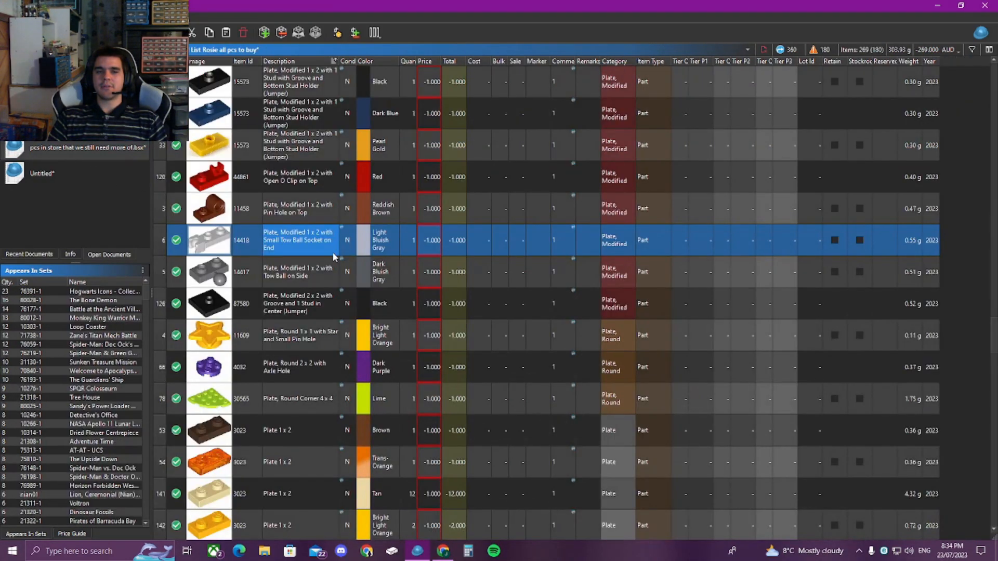
scroll(326, 289, down, 15)
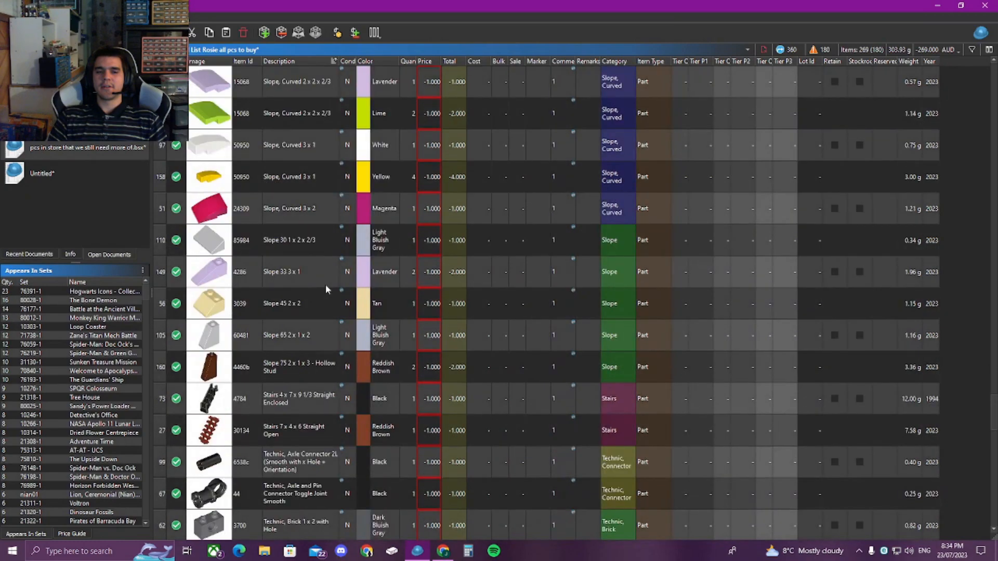
scroll(326, 285, down, 10)
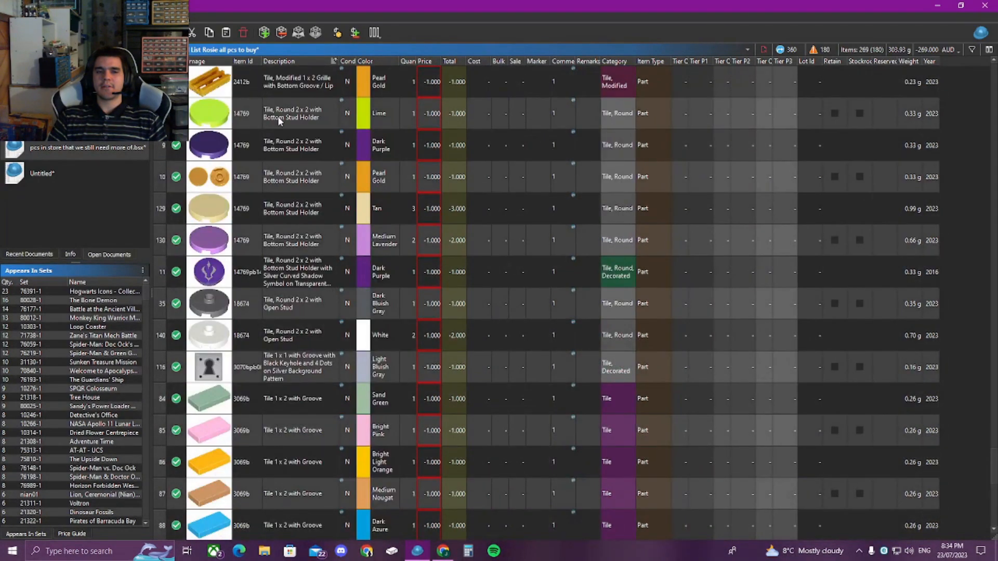
click(294, 98)
click(52, 146)
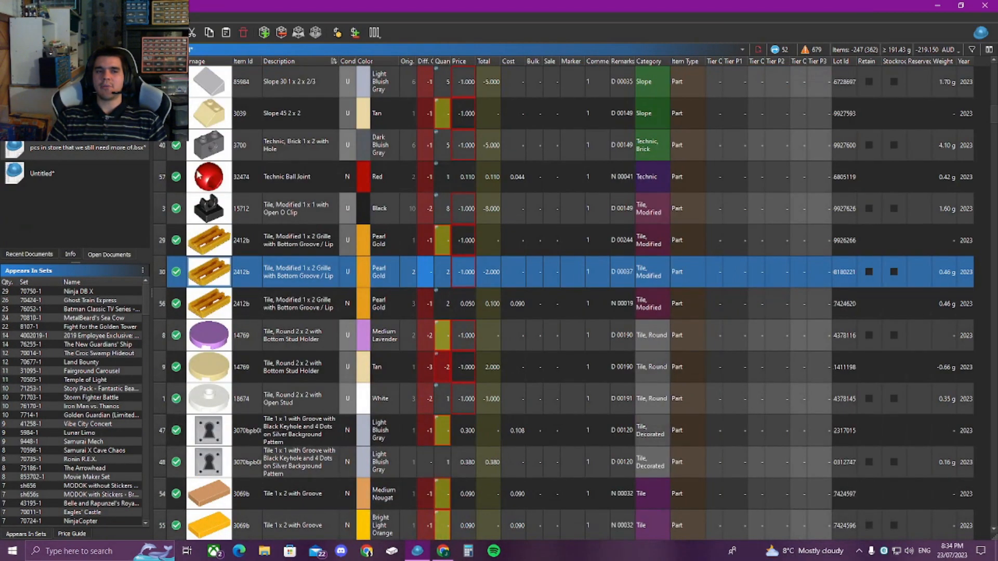
Delete the Pearl Gold 1 x 2 grille tile lots with remarks D 00037 and N 00019, keeping the D 00244 lot
shift+click(432, 306)
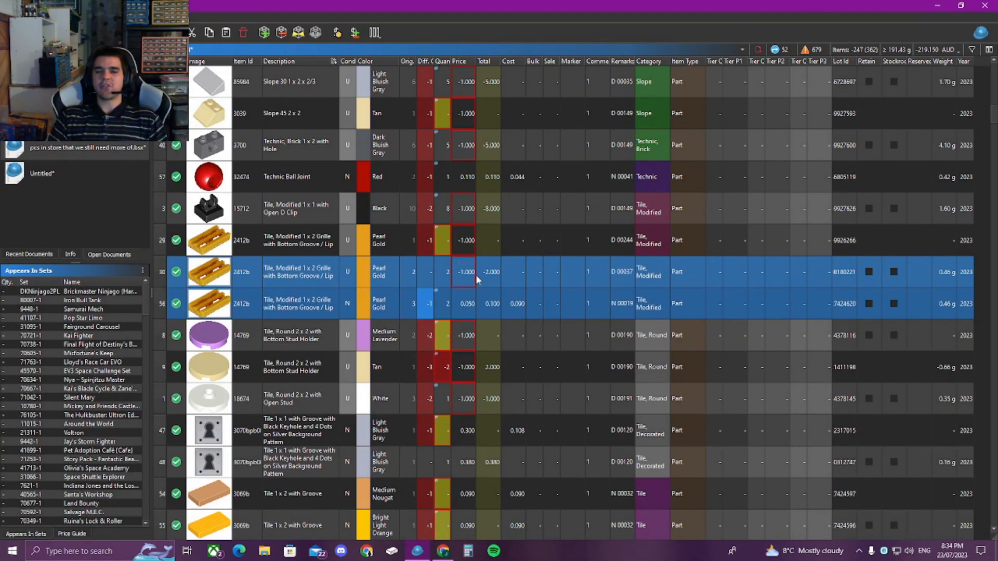
click(395, 269)
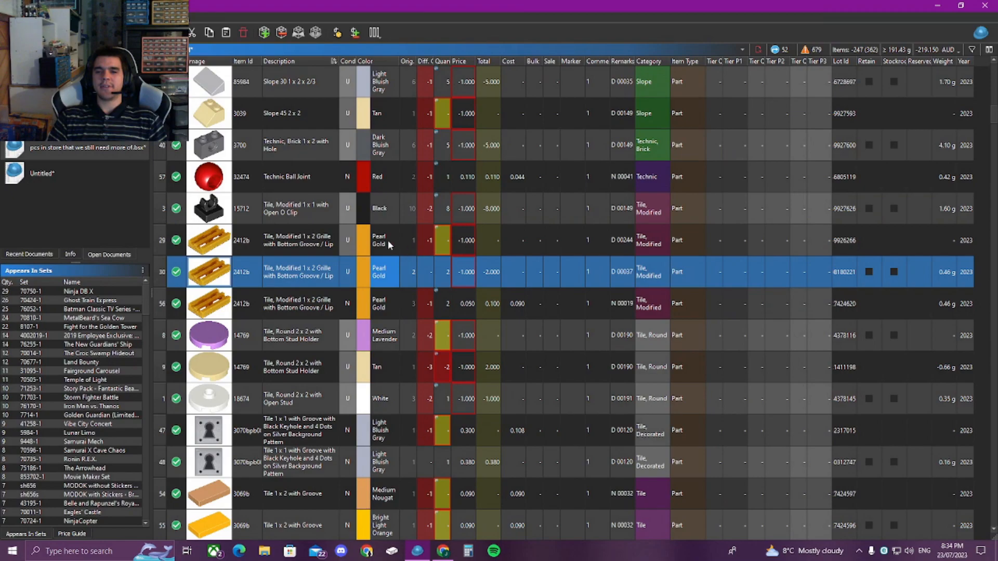
shift+click(390, 241)
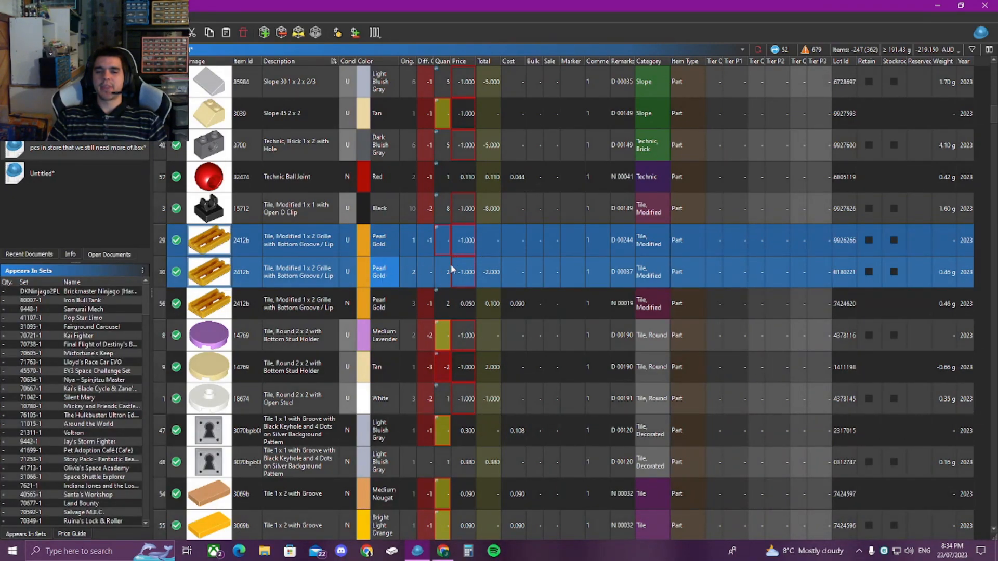
click(425, 275)
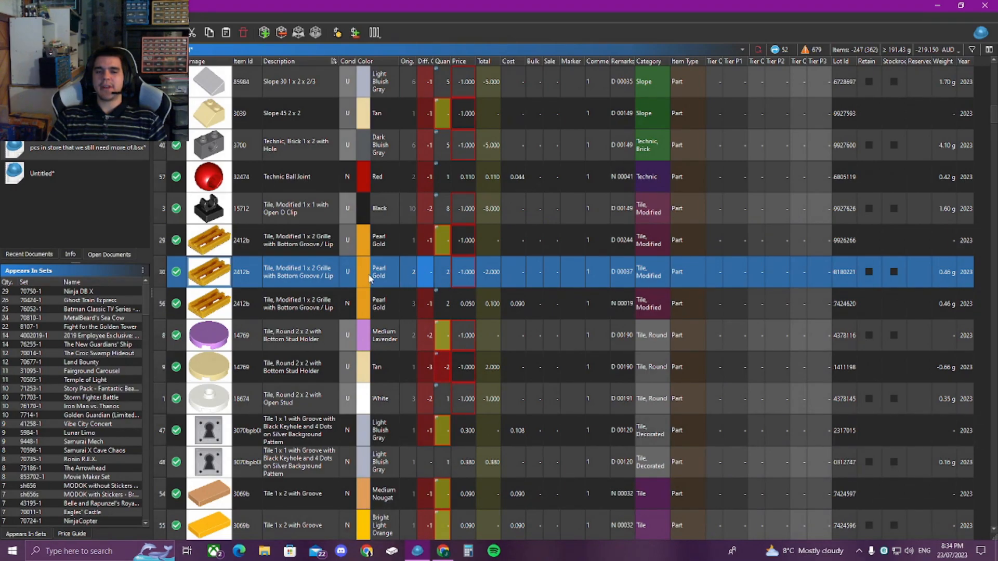
shift+click(376, 302)
right_click(428, 299)
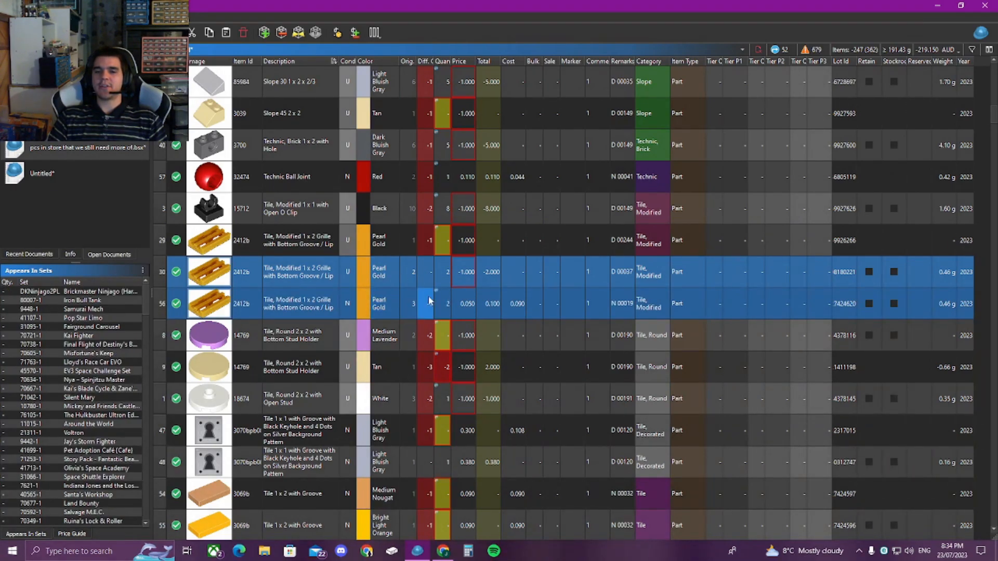
click(482, 399)
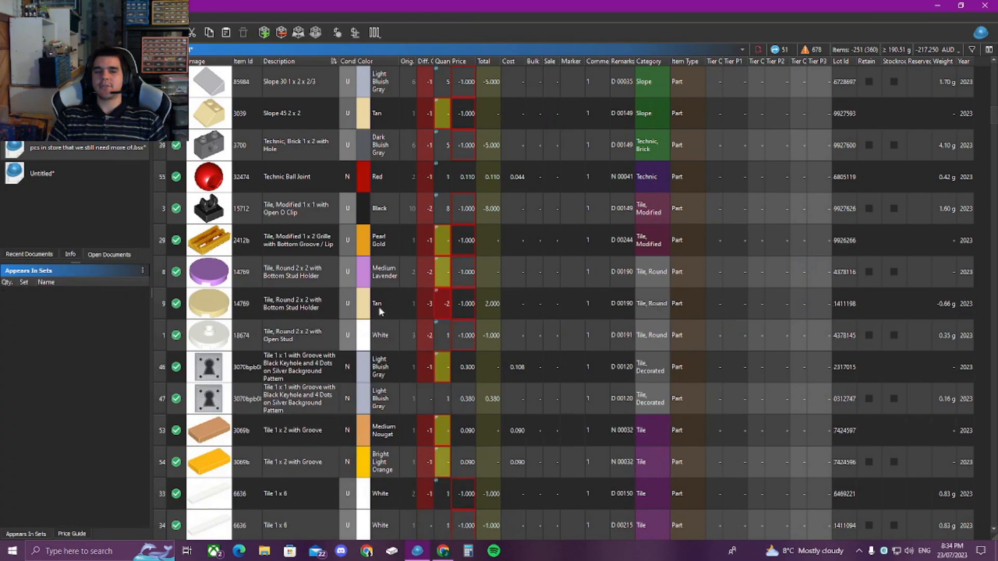
Copy the Tan Tile, Round 2 x 2 with Bottom Stud Holder lot into the document of pieces still needed without overwriting the selected item
click(427, 305)
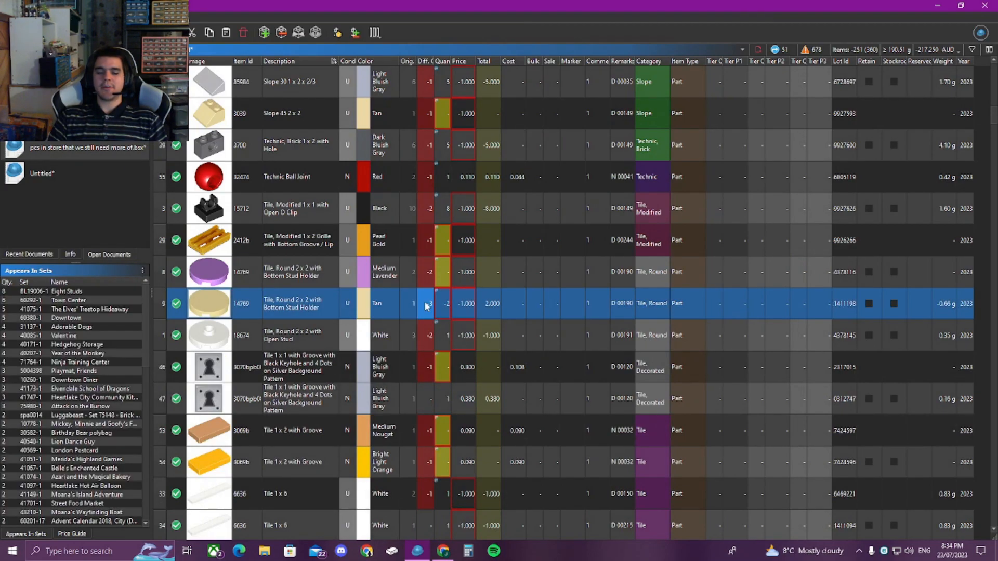
click(99, 172)
click(364, 253)
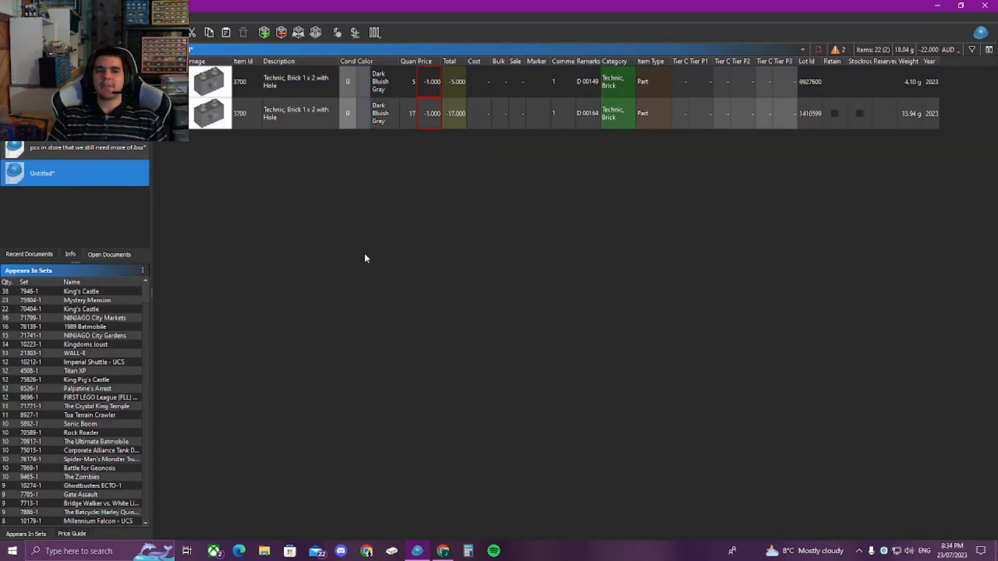
click(121, 149)
key(ctrl+v)
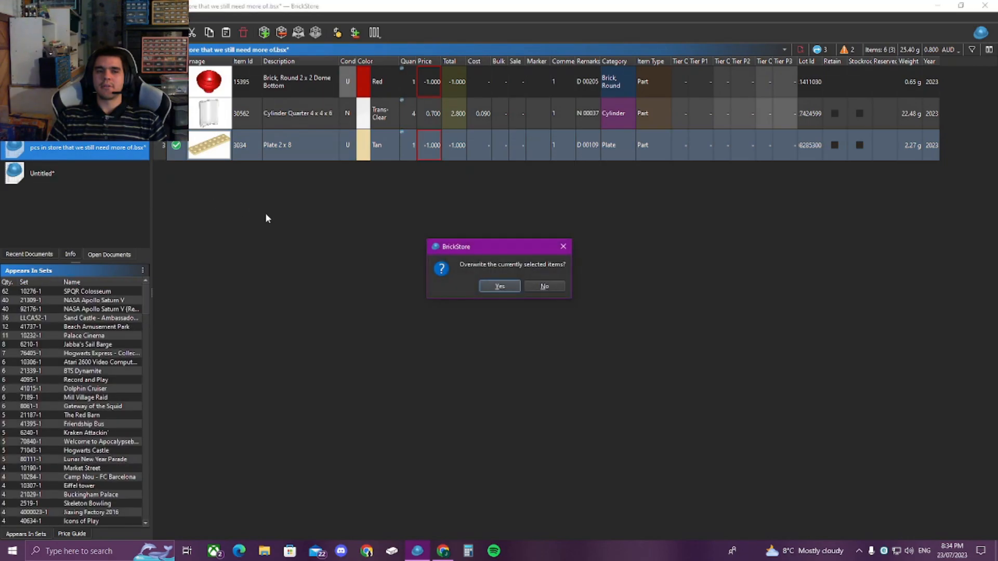
click(545, 286)
click(99, 122)
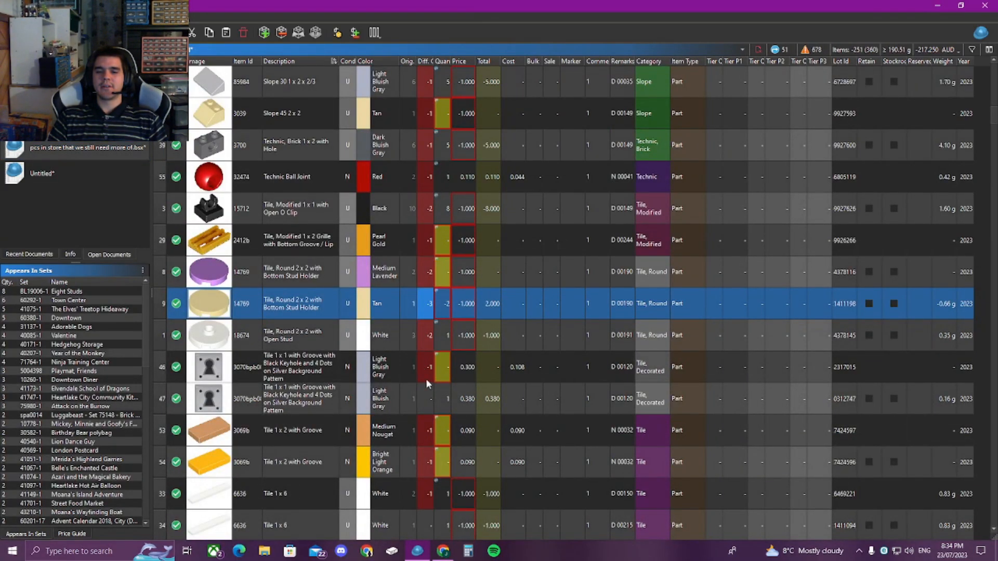
Delete the Light Bluish Gray 1 x 1 keyhole tile lot that has no quantity difference
click(426, 396)
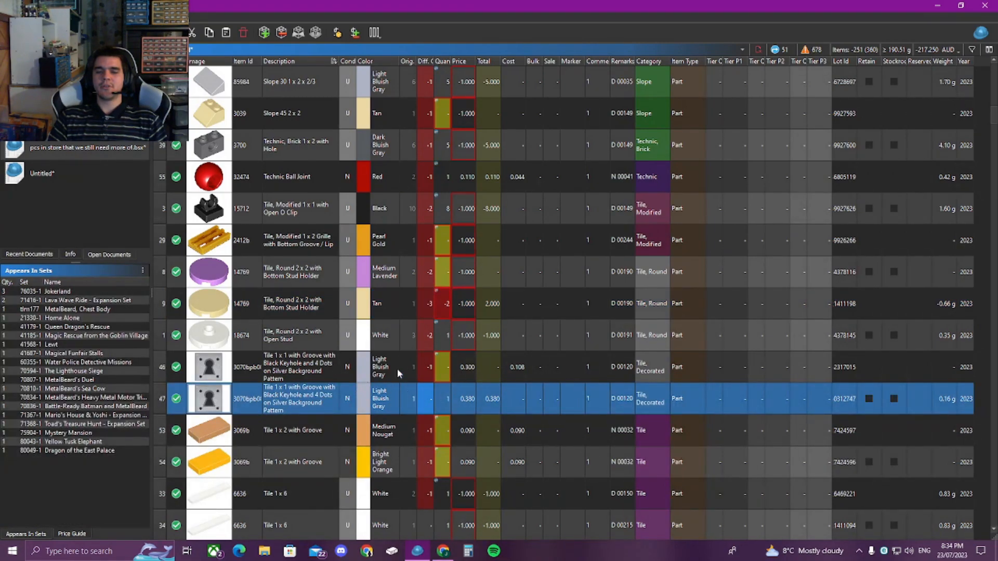
ctrl+click(406, 377)
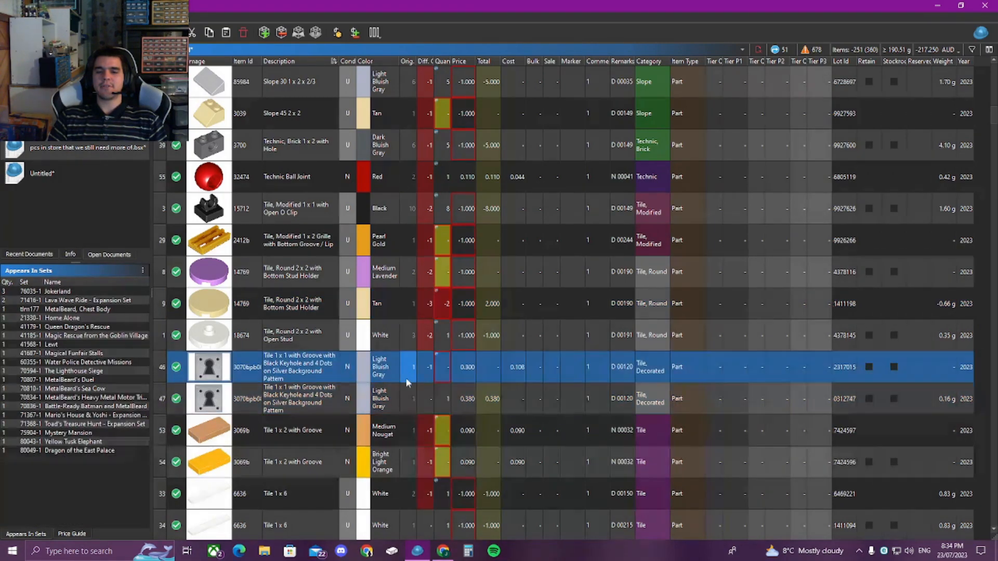
right_click(427, 395)
click(457, 272)
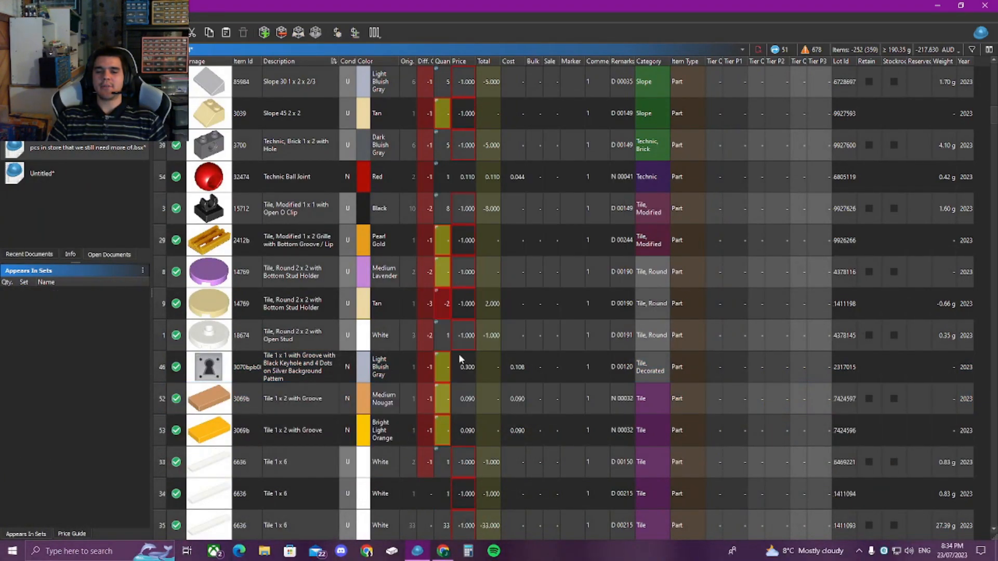
Delete the two White Tile 1 x 6 lots with remarks D 00215, keeping the D 00150 lot
scroll(459, 354, down, 2)
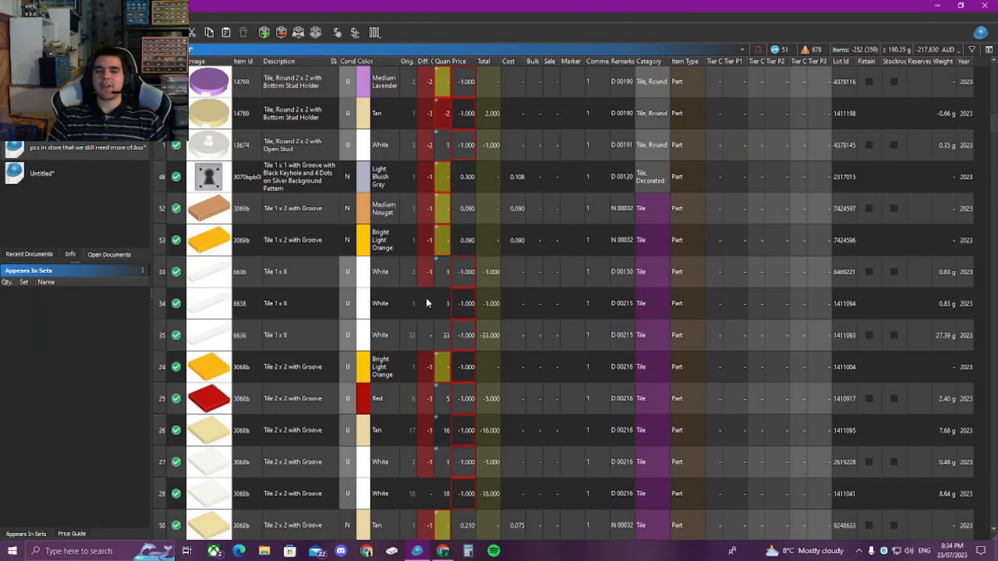
click(426, 299)
ctrl+click(427, 337)
click(426, 338)
drag(422, 311, 423, 330)
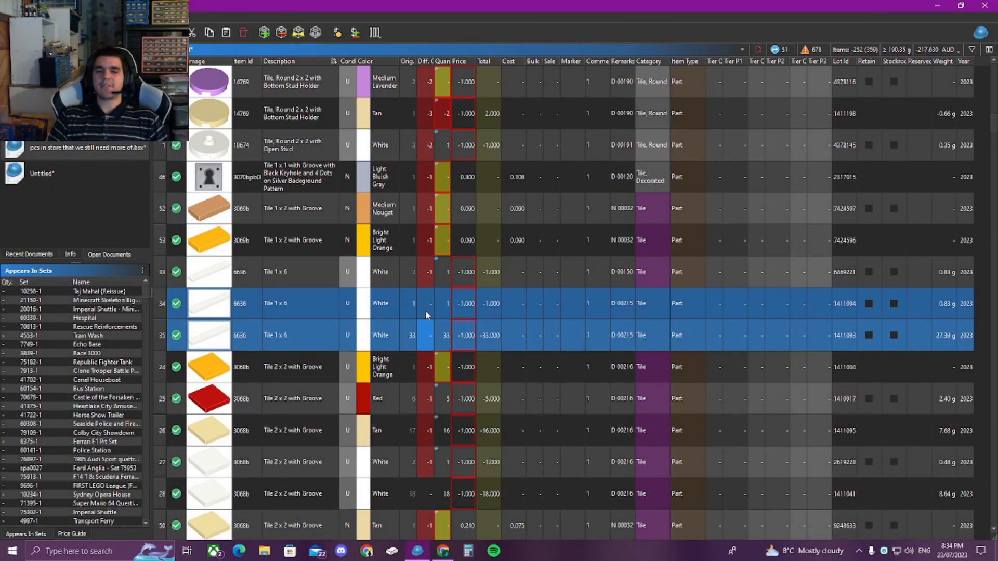
right_click(420, 297)
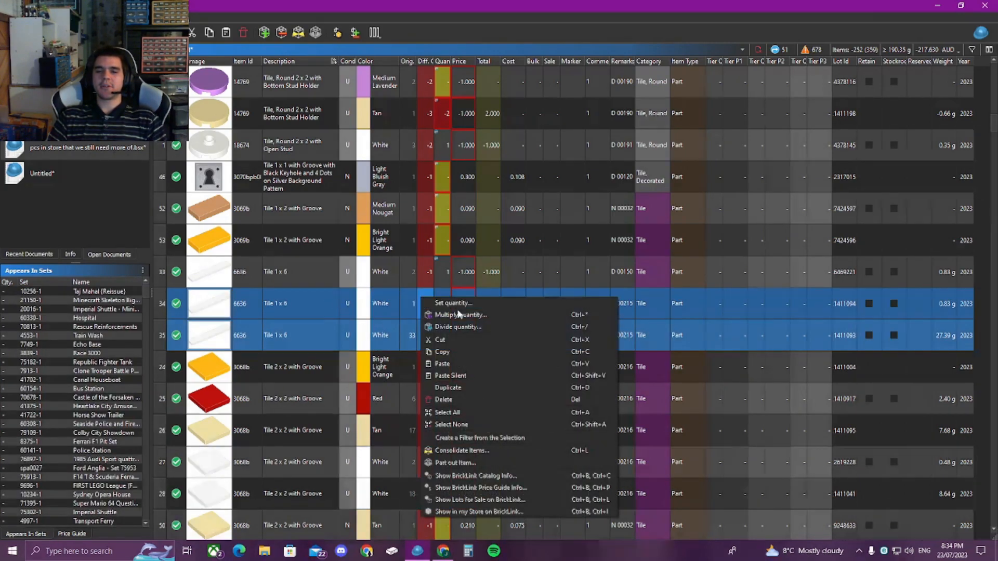
click(479, 397)
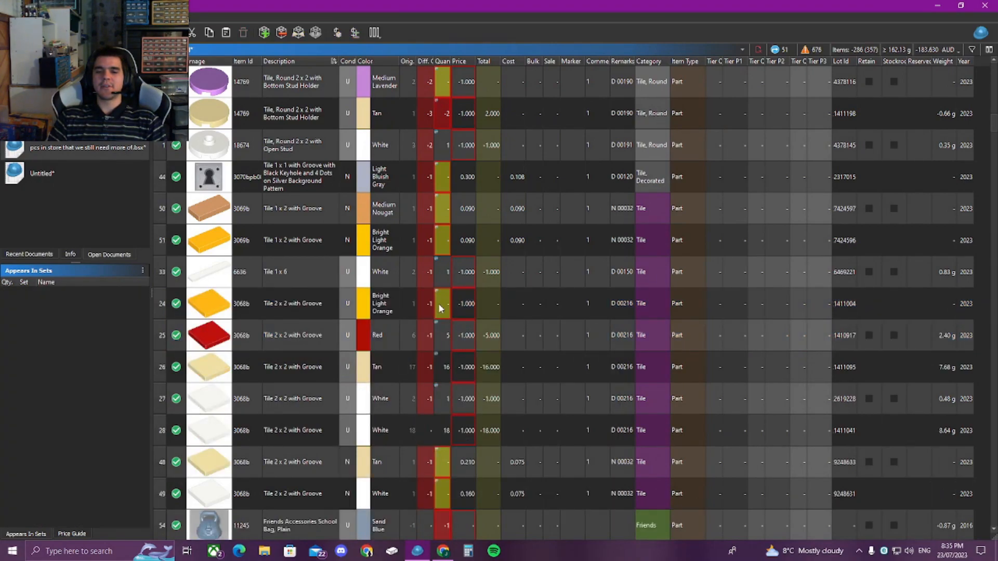
Check the wanted quantity of the White Tile 2 x 2 with Groove against its used store lots
scroll(439, 308, down, 1)
scroll(439, 308, down, 1)
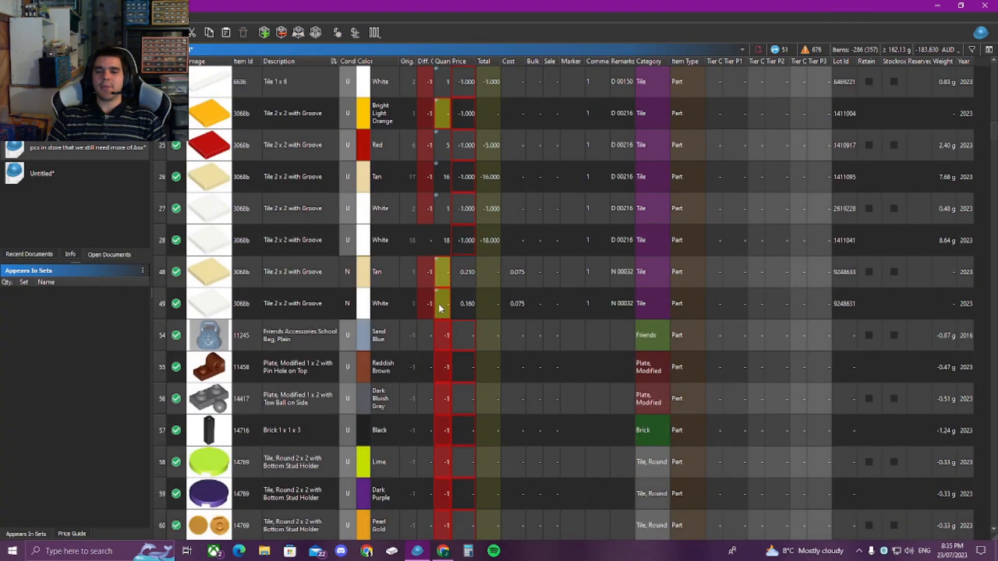
click(421, 244)
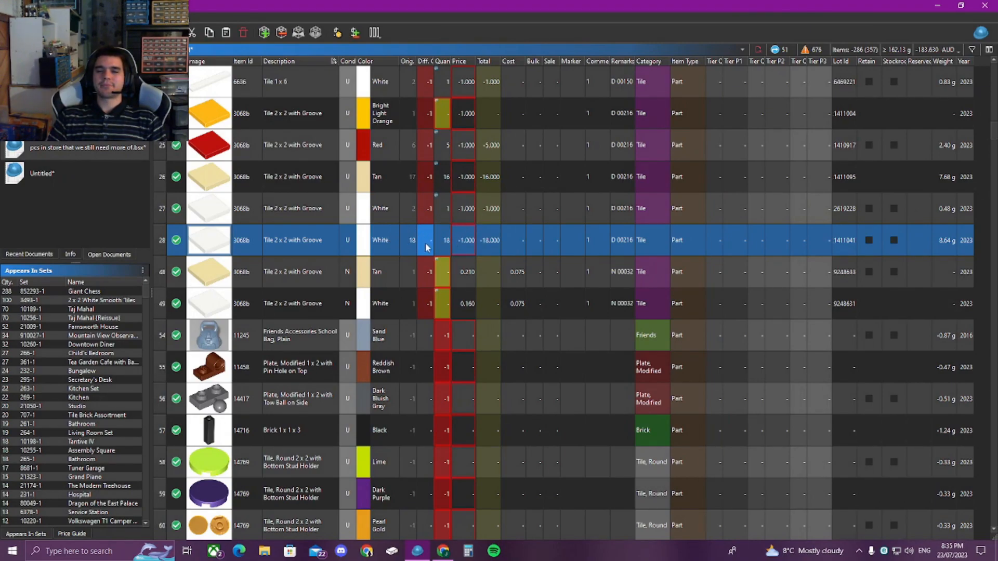
shift+click(463, 219)
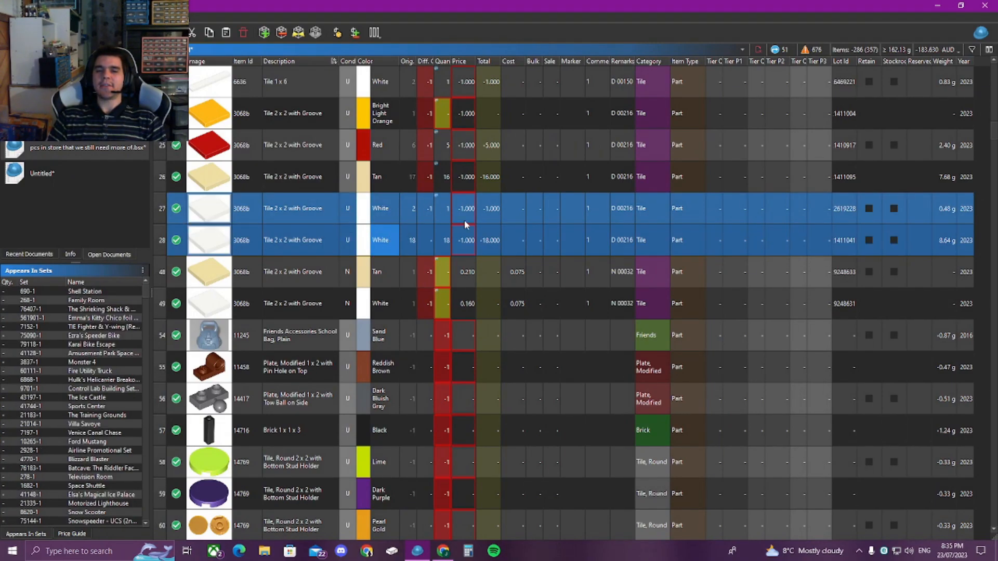
click(77, 123)
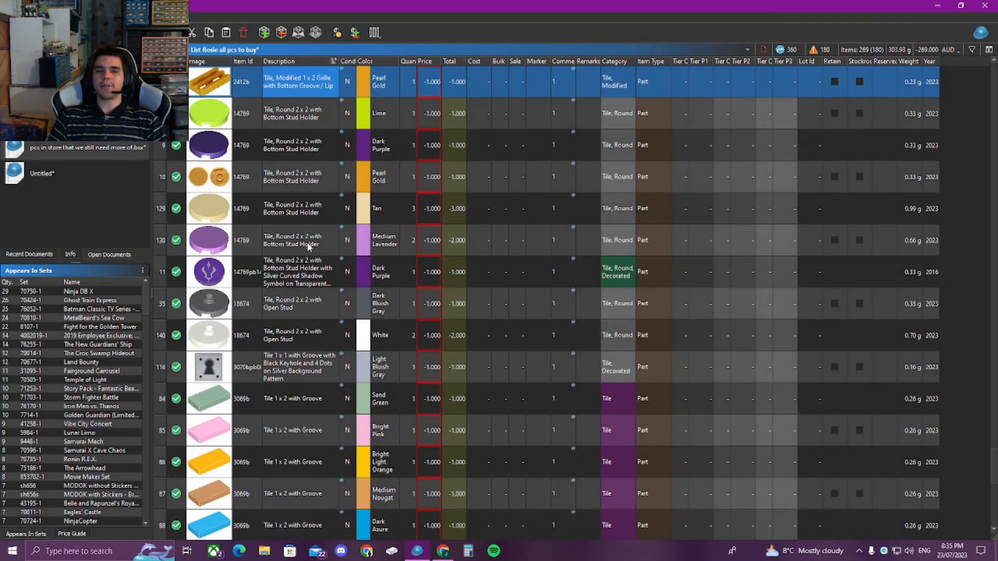
scroll(308, 245, down, 3)
scroll(308, 246, down, 1)
click(283, 252)
click(282, 268)
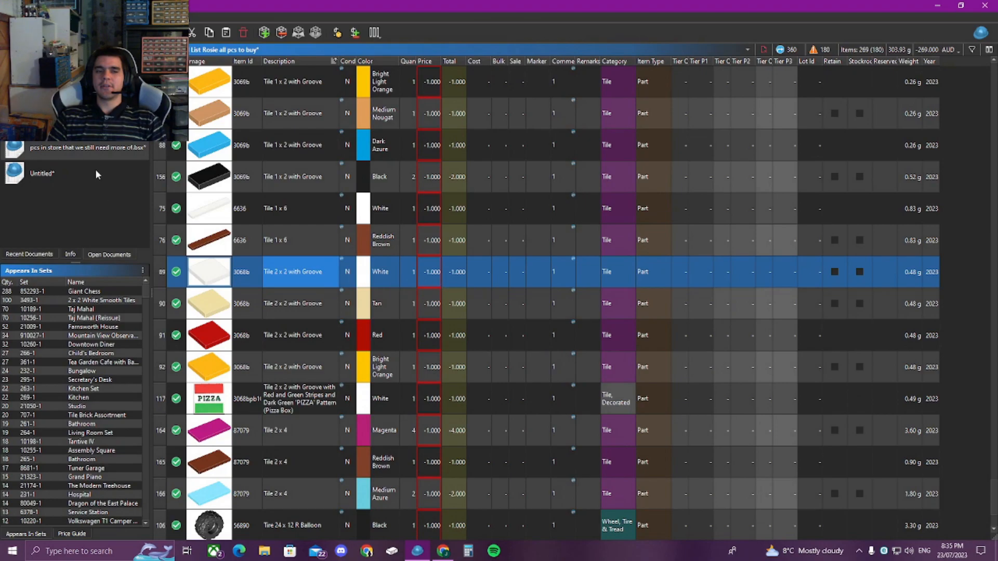
click(77, 99)
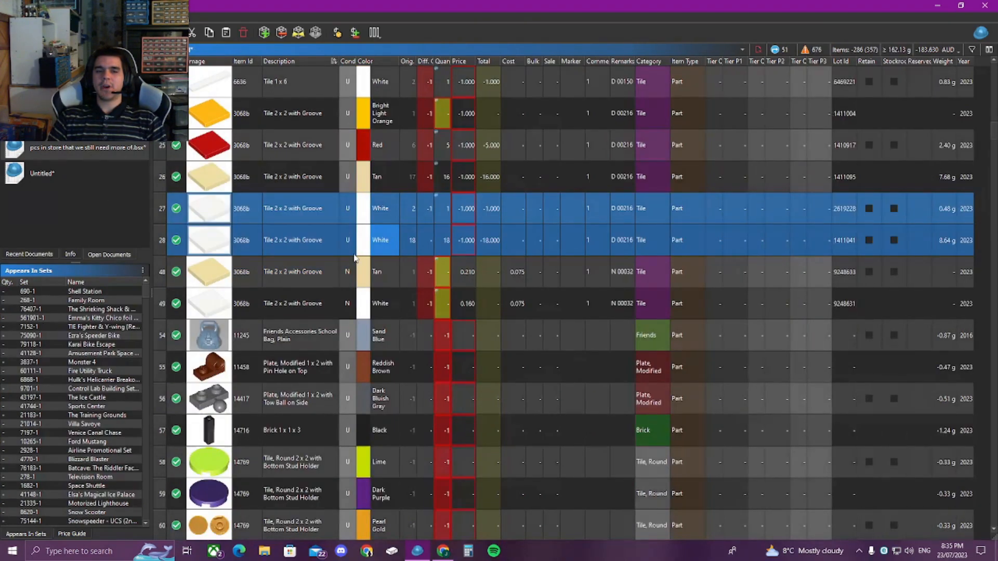
Copy the two used White Tile 2 x 2 with Groove lots with remarks D 00216 into the untitled document
click(429, 241)
right_click(428, 243)
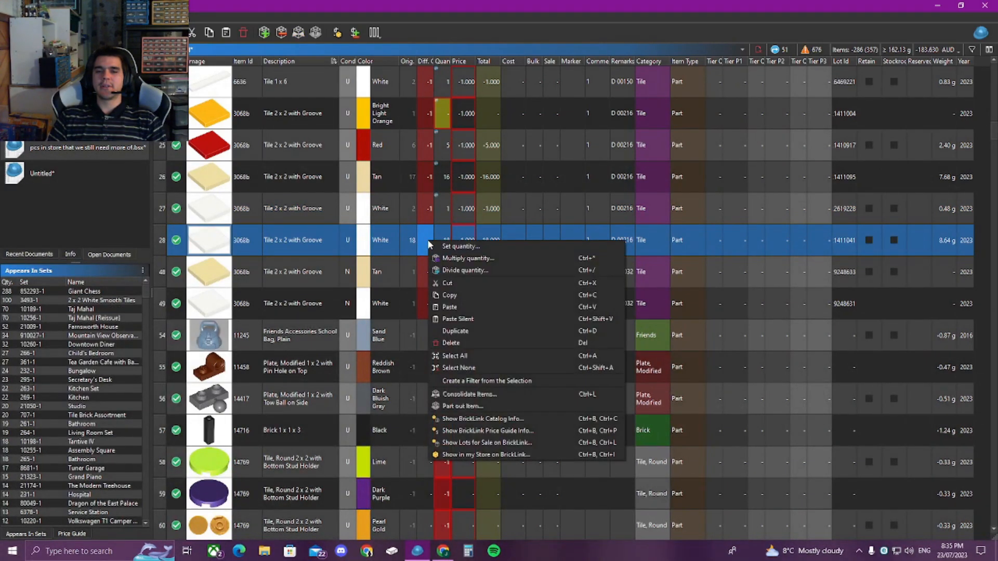
click(411, 241)
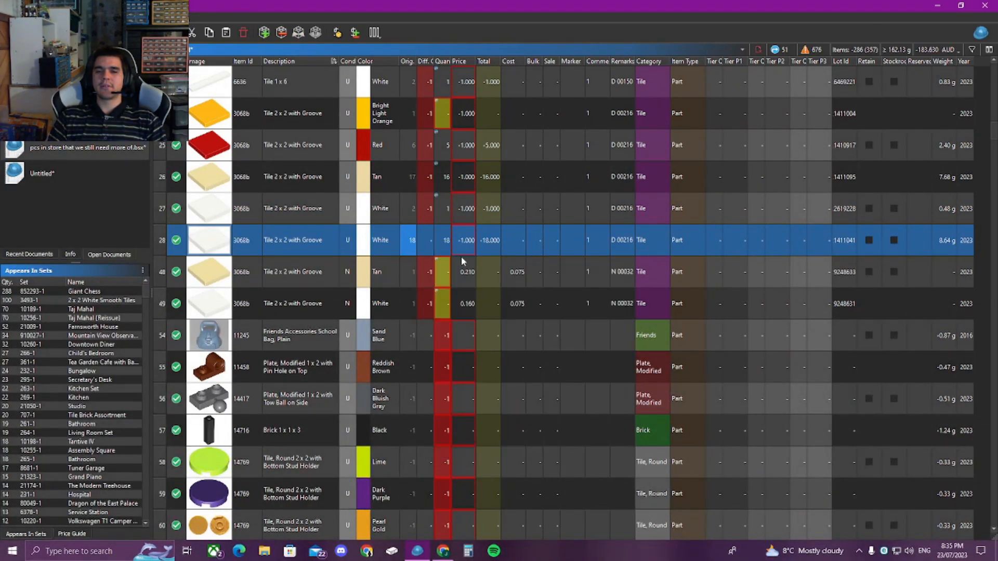
drag(427, 212, 428, 239)
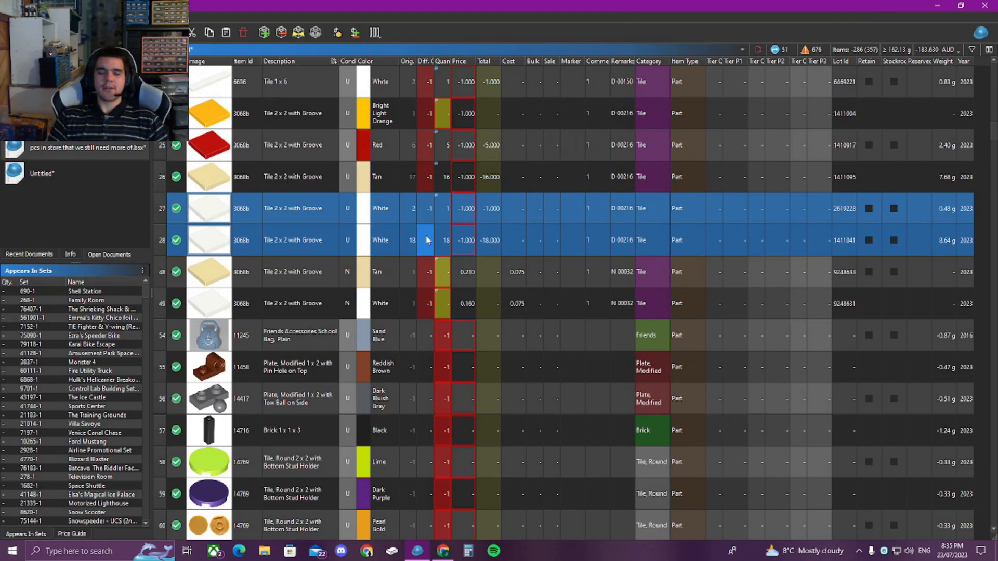
click(141, 174)
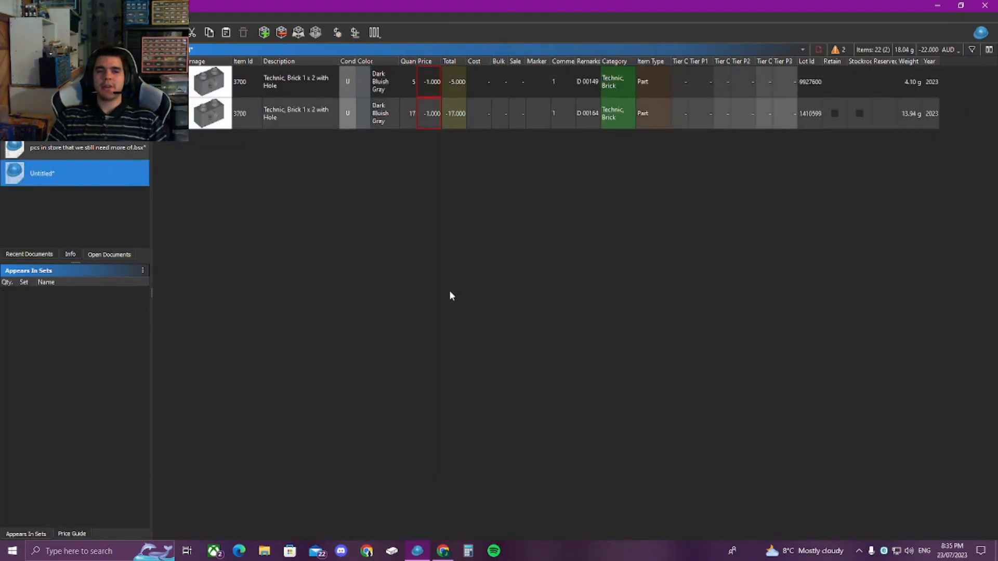
key(ctrl+v)
click(831, 355)
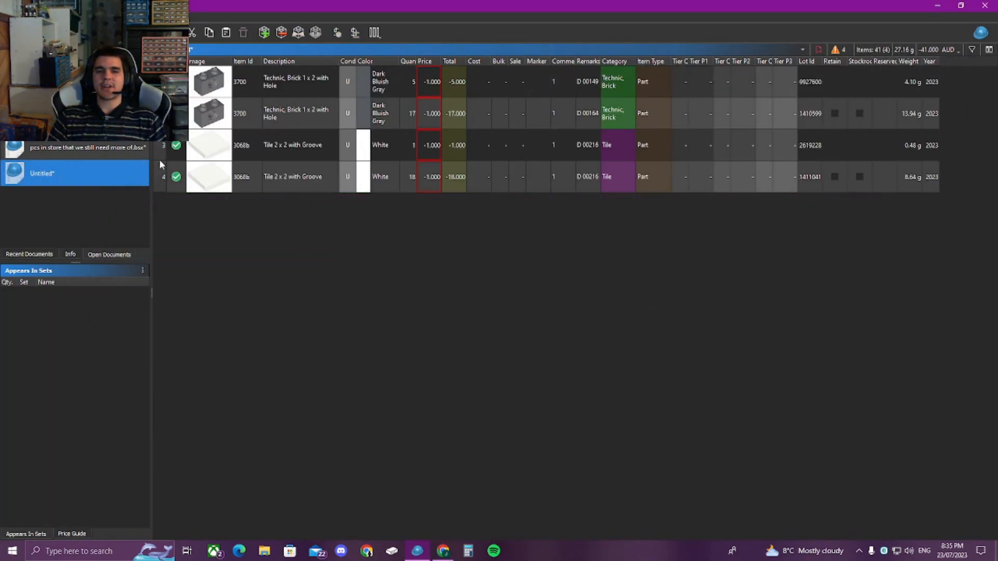
Delete the used White Tile 2 x 2 with Groove lot that has no quantity difference from the store document
click(136, 122)
click(421, 239)
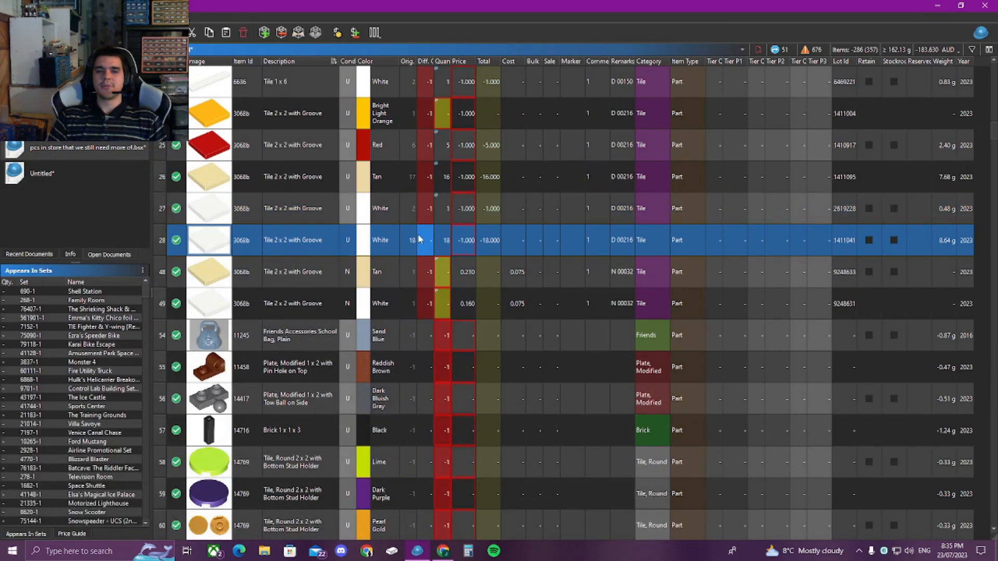
right_click(420, 238)
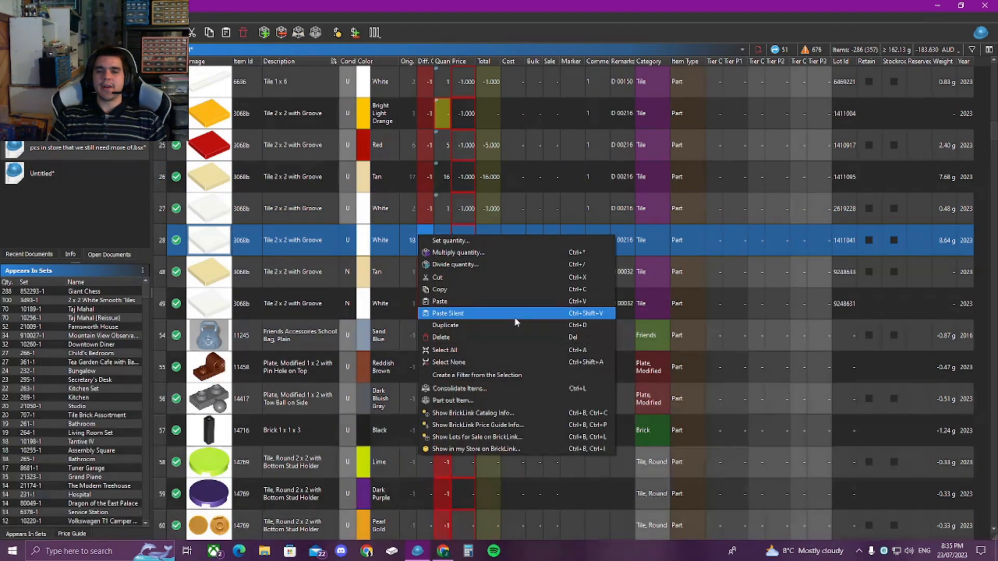
click(494, 337)
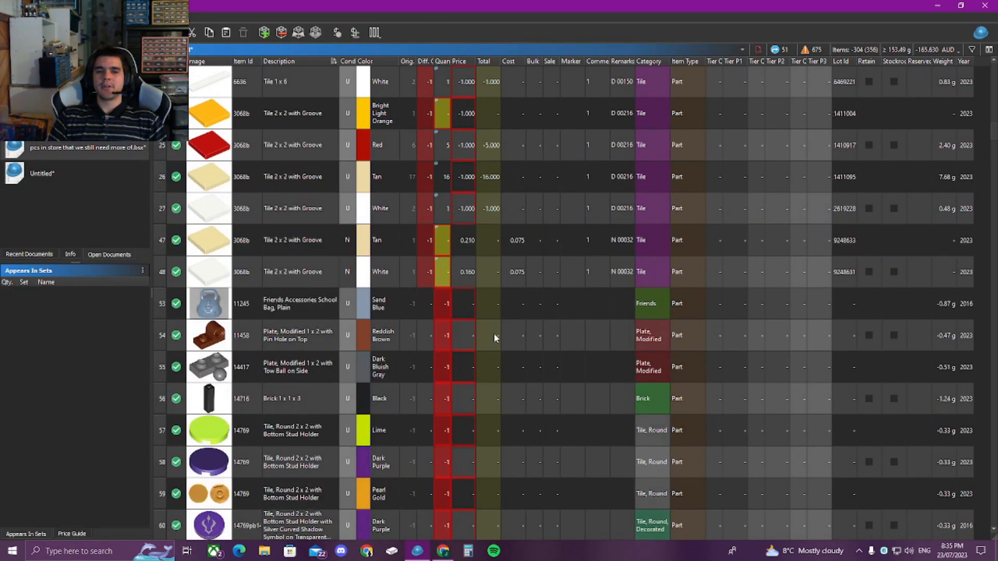
Delete the new Tan and White Tile 2 x 2 with Groove lots with remarks N 00032
click(414, 266)
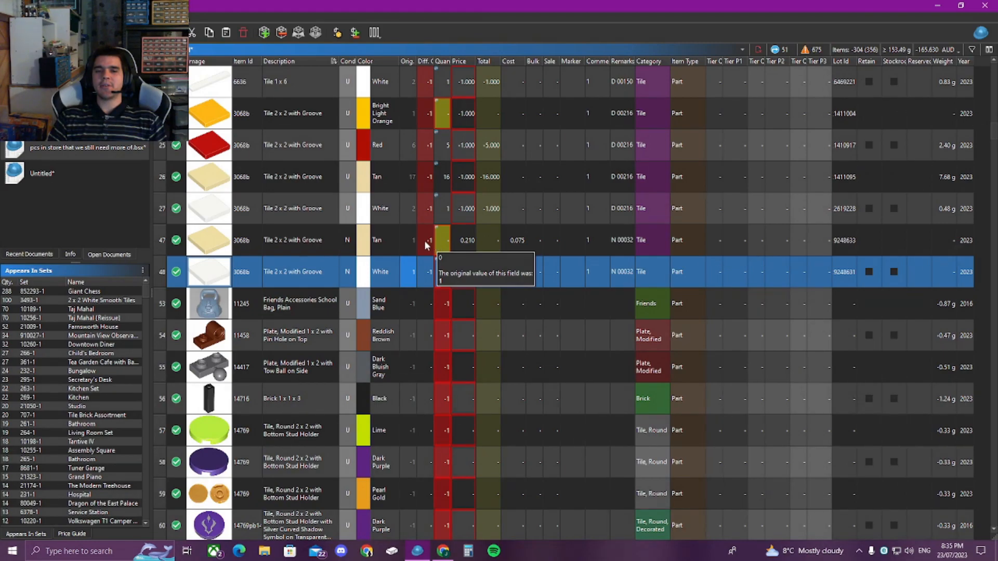
shift+click(426, 245)
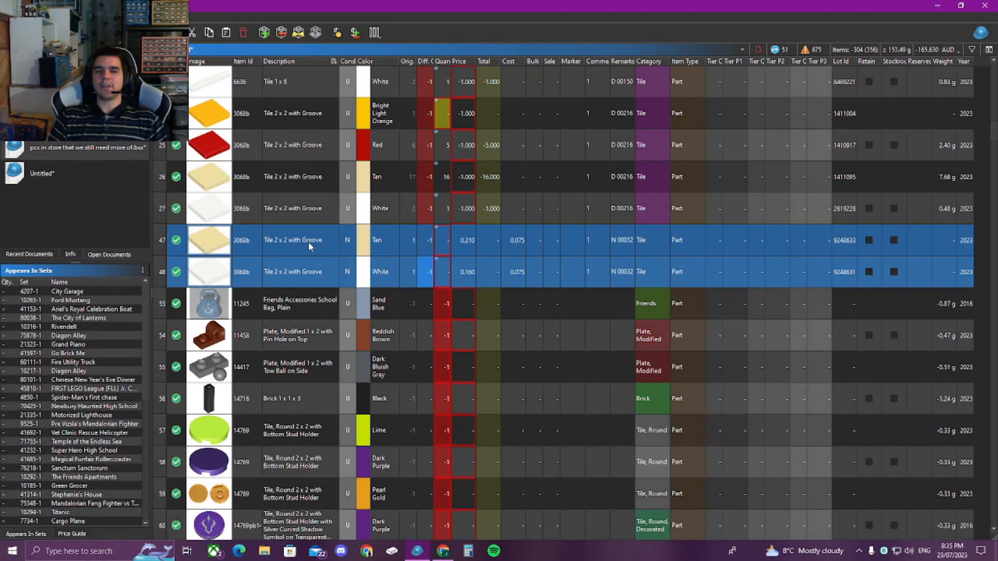
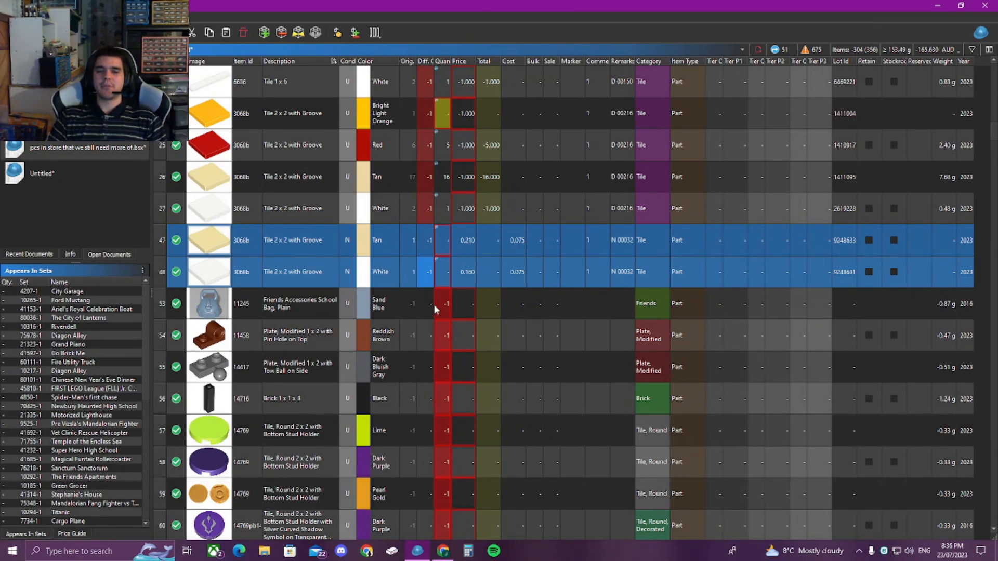
right_click(415, 272)
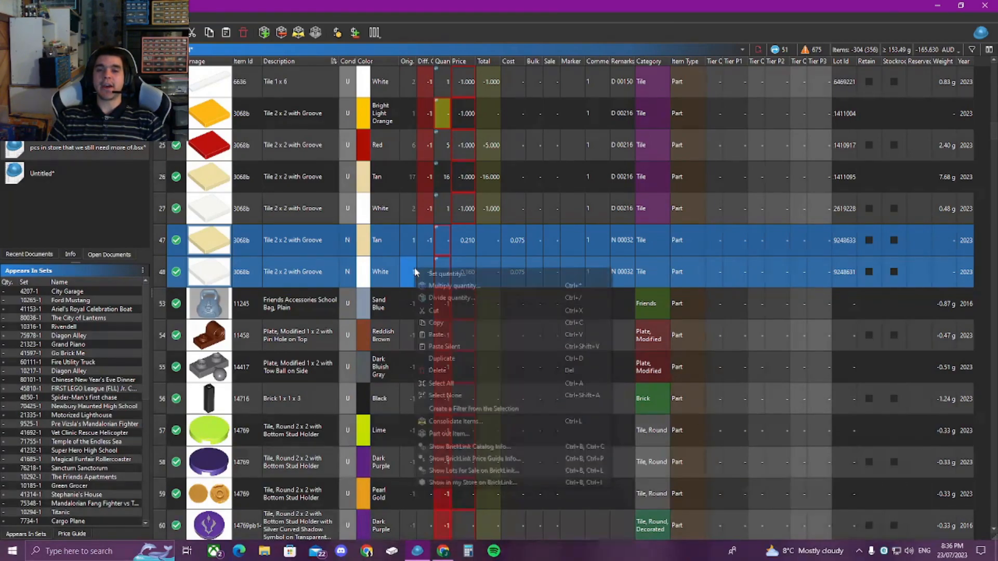
click(458, 370)
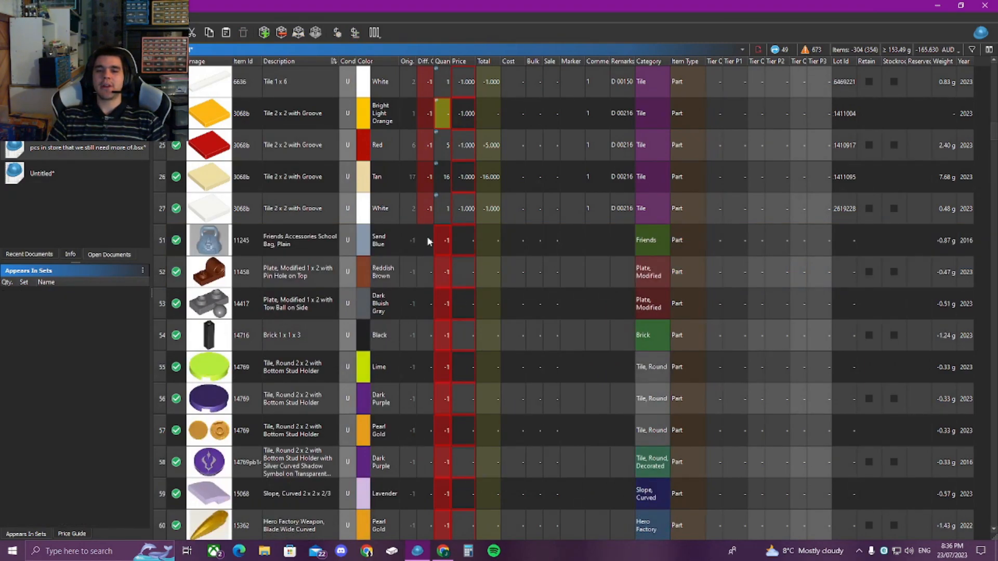
Delete all lots without a lot ID, from the Sand Blue school bag through the last Elves minifigure
scroll(426, 238, down, 10)
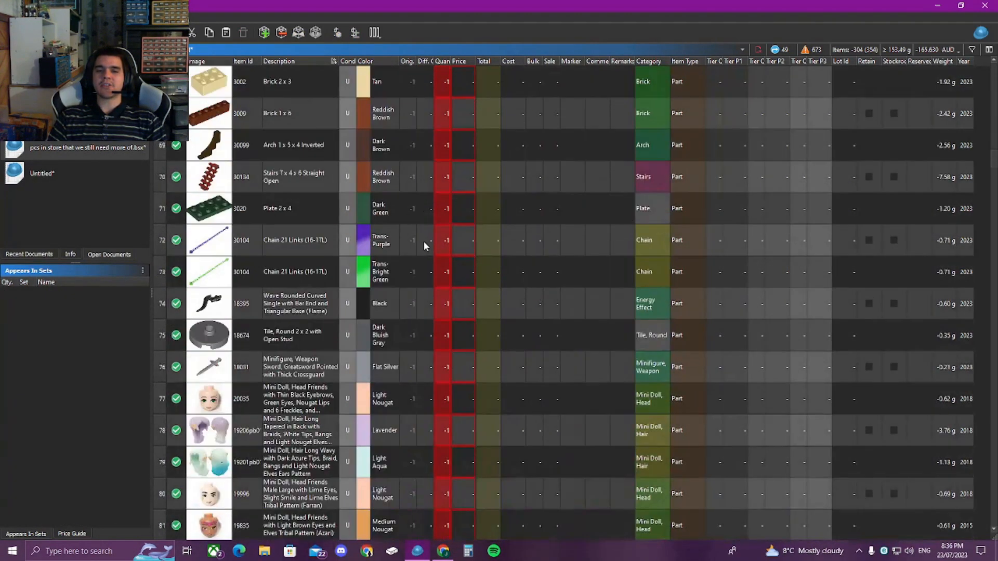
scroll(423, 241, up, 10)
click(423, 241)
drag(427, 251, 423, 392)
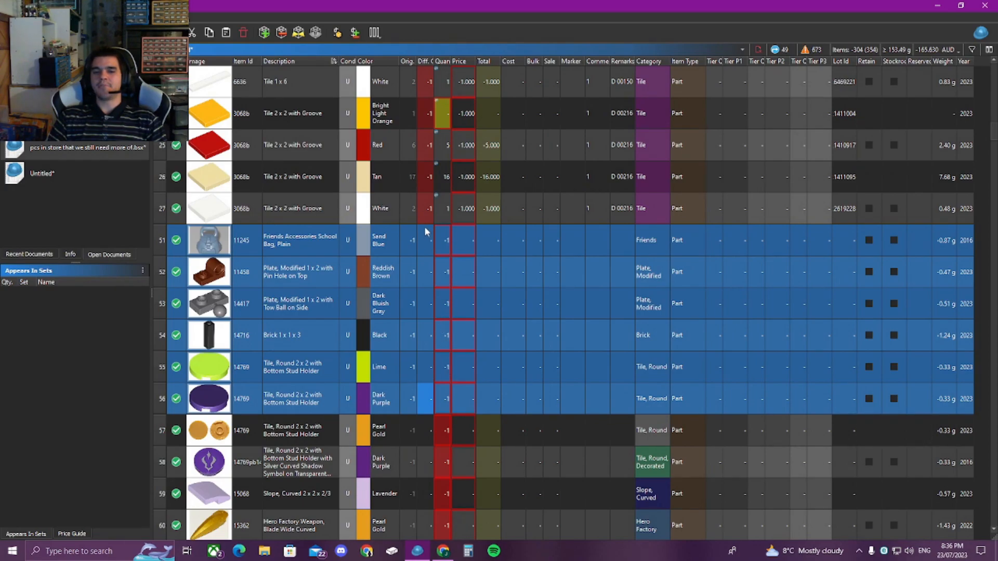
drag(409, 240, 410, 398)
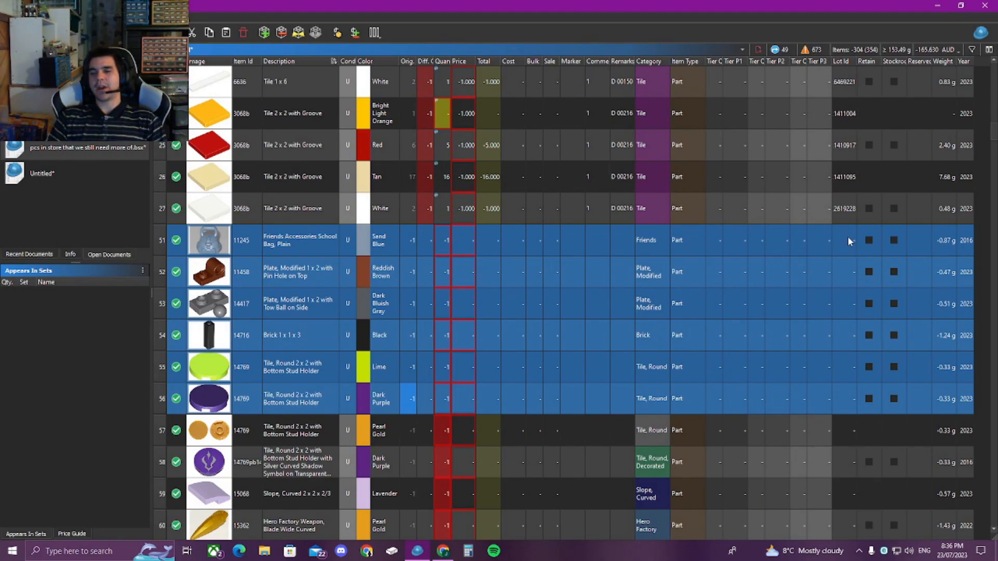
drag(844, 251, 816, 553)
right_click(470, 420)
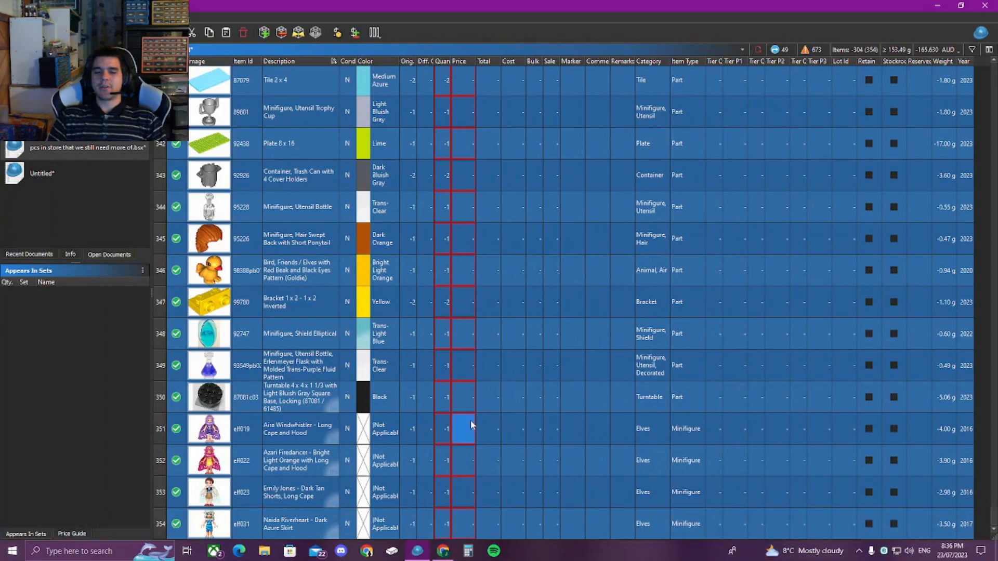
click(529, 302)
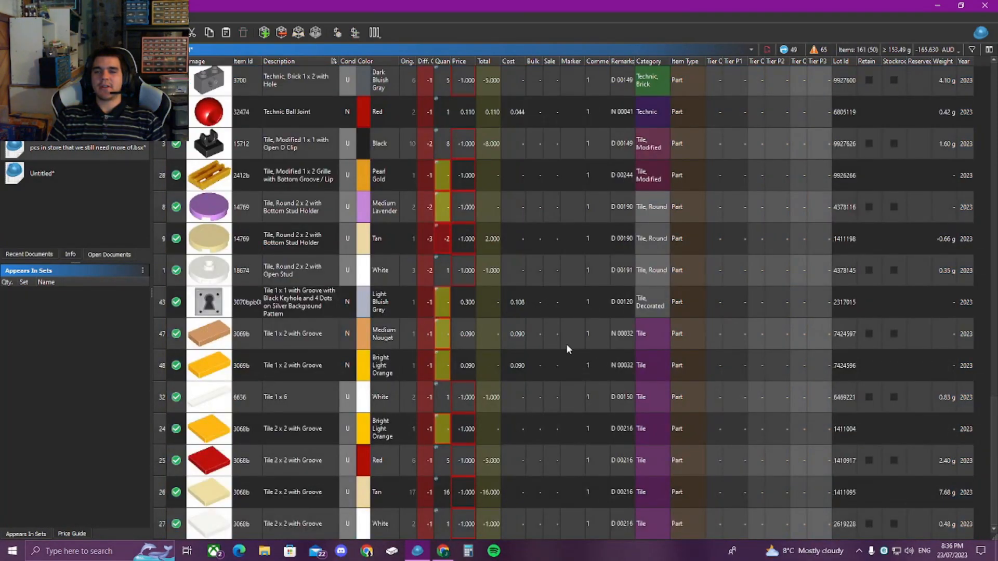
Review the remaining store lots and their quantity differences through the whole list
scroll(556, 301, up, 20)
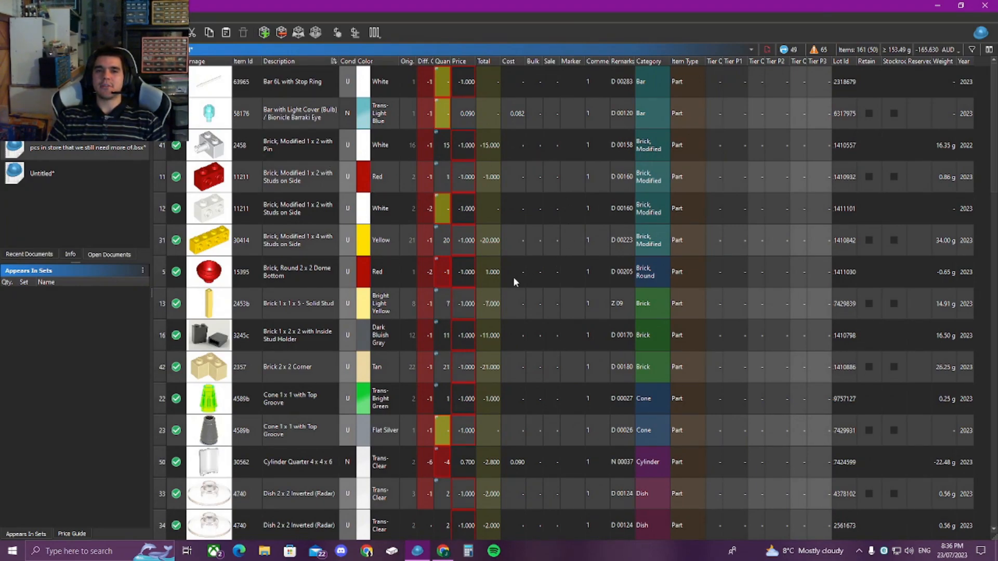
scroll(435, 268, down, 15)
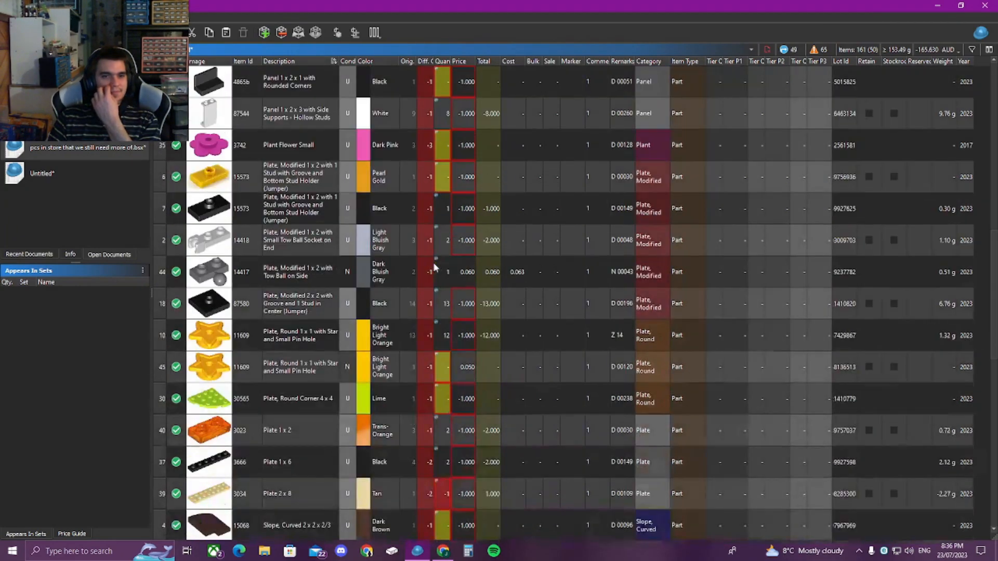
scroll(436, 261, down, 1)
scroll(422, 275, up, 5)
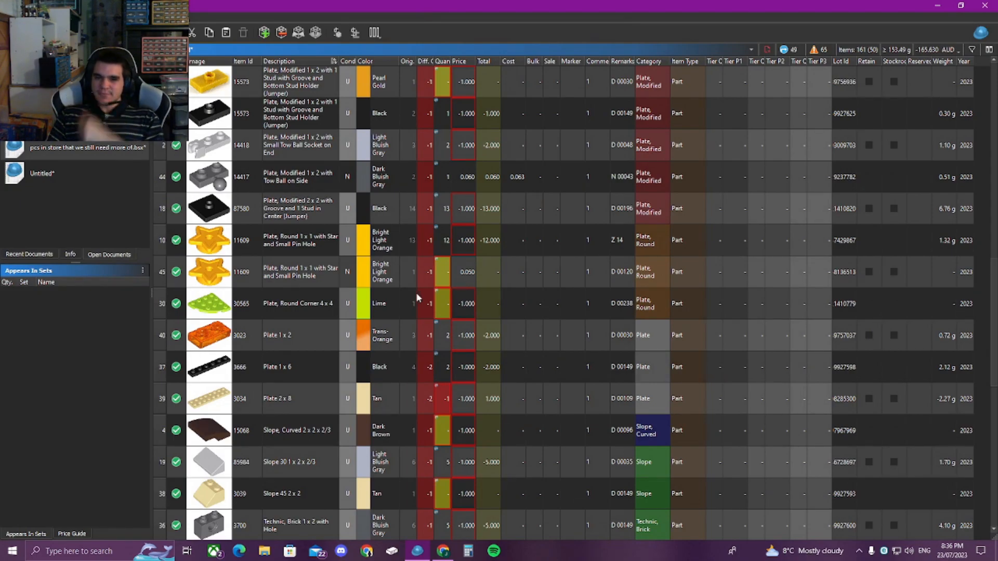
scroll(441, 304, down, 5)
scroll(441, 304, up, 10)
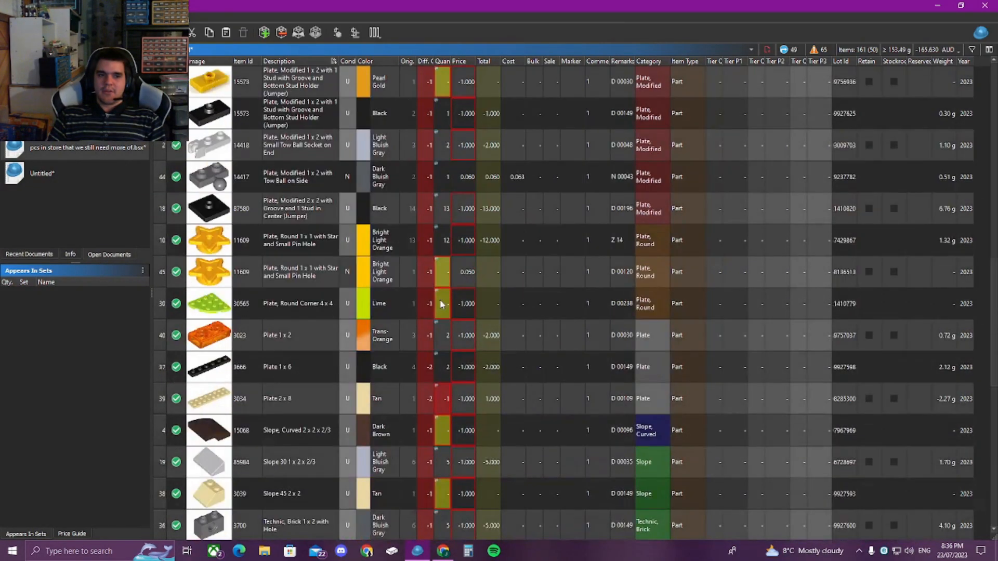
scroll(609, 242, up, 2)
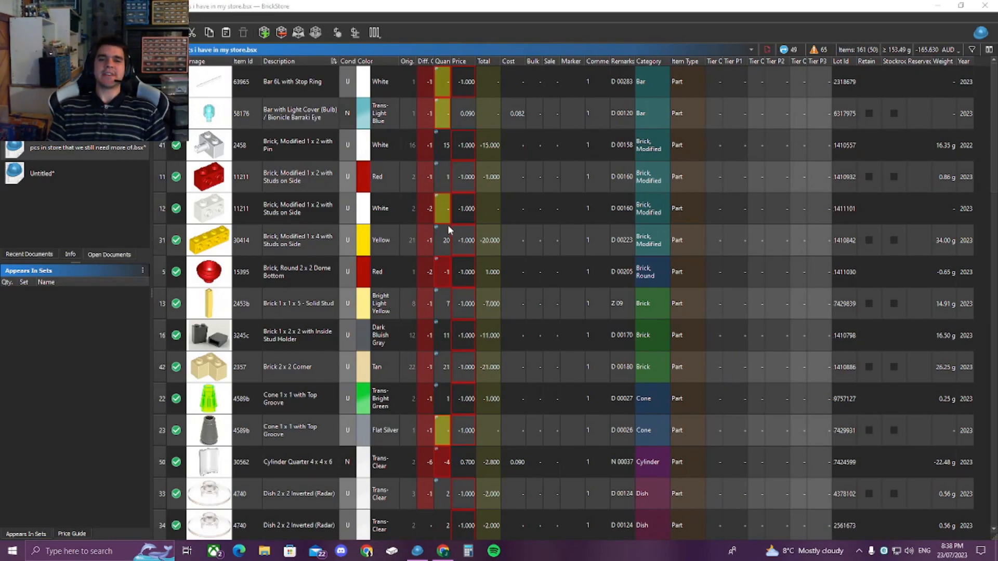
click(384, 84)
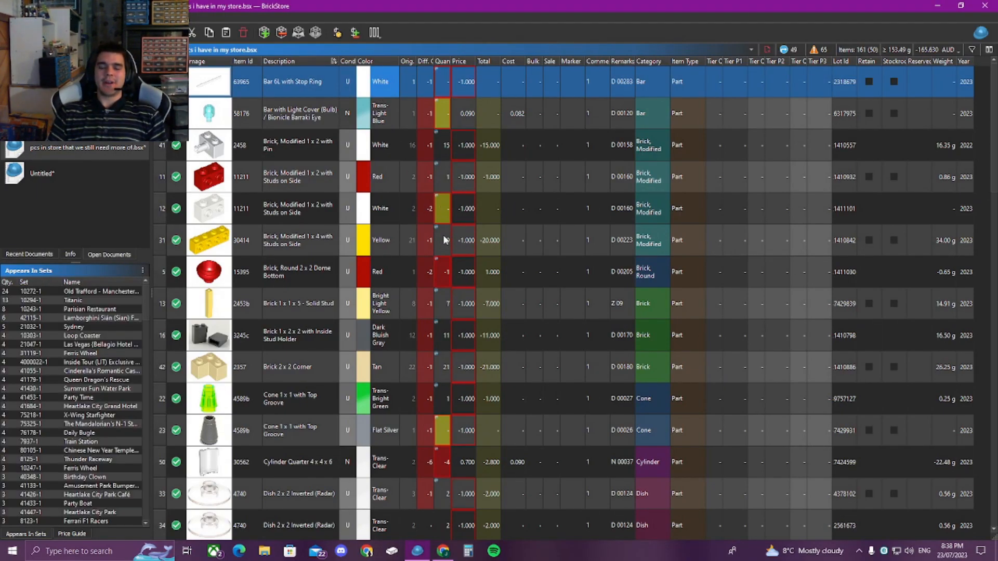
key(ctrl+a)
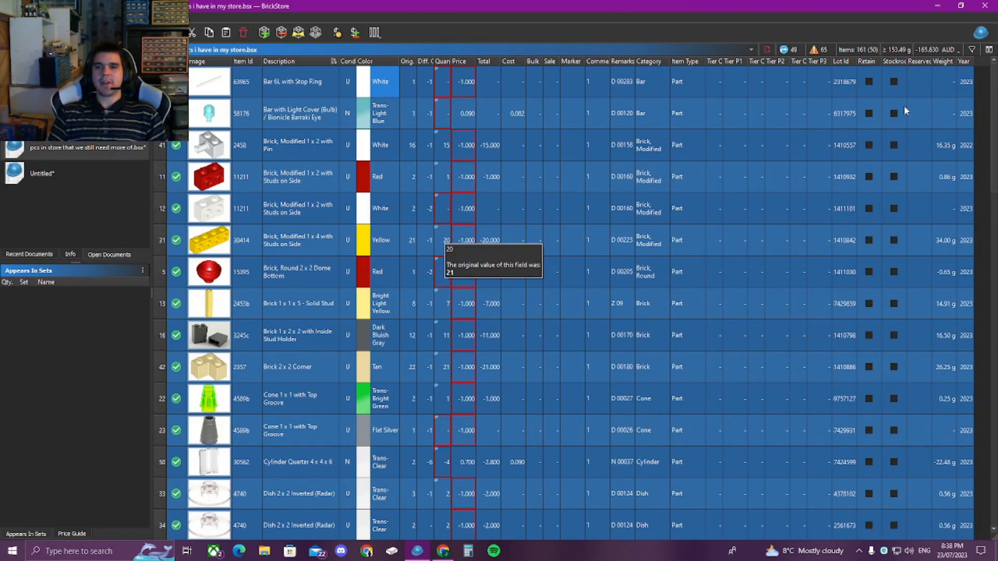
scroll(843, 79, down, 4)
scroll(843, 168, down, 10)
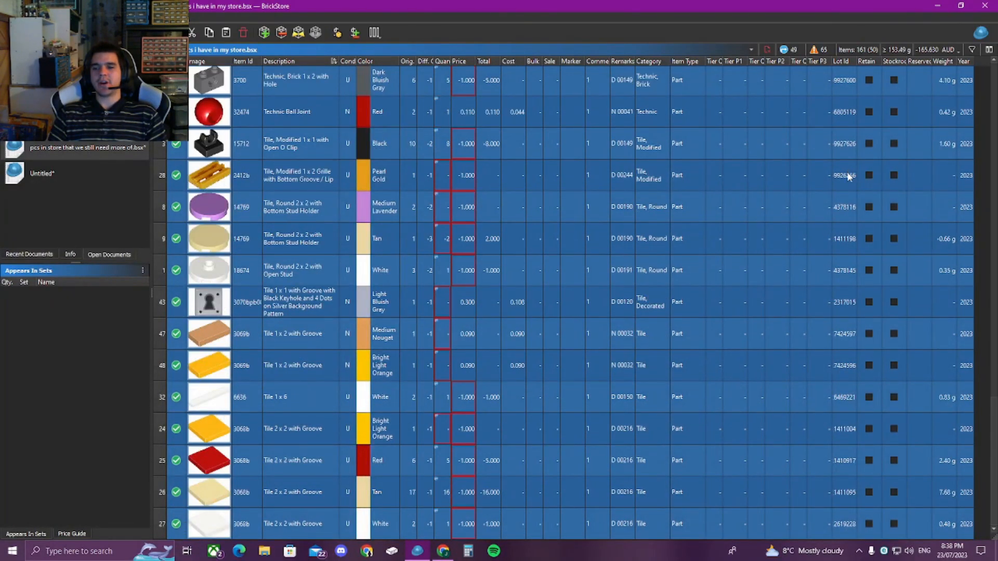
scroll(857, 339, up, 15)
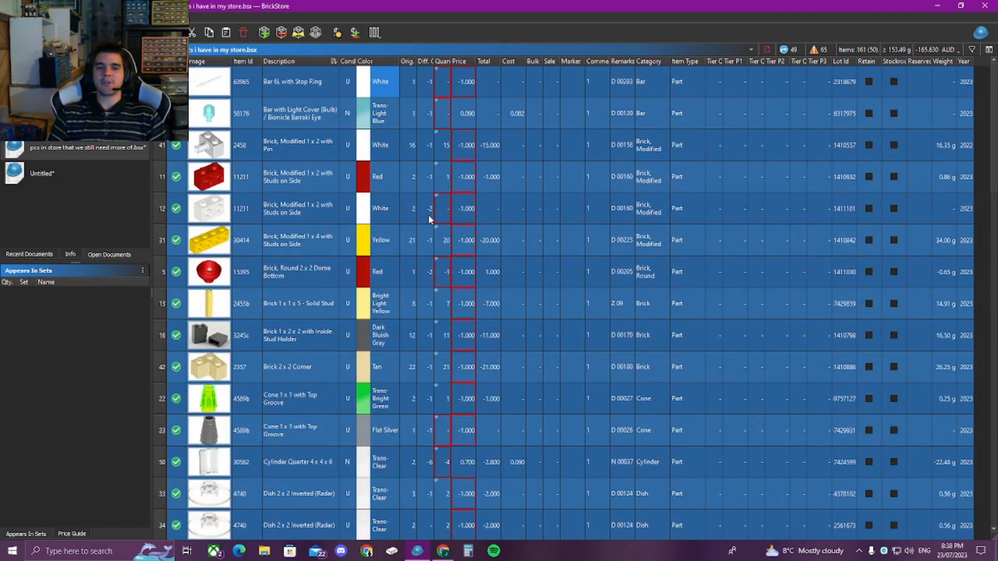
scroll(405, 213, down, 12)
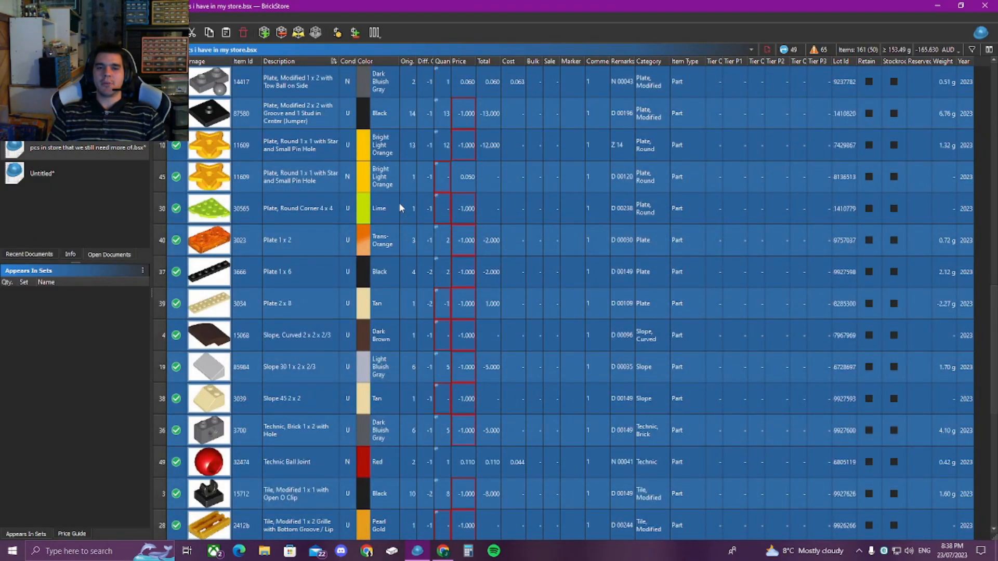
Delete the new Bright Light Orange Plate, Round 1 x 1 with Star and Small Pin Hole lot from the store document
click(415, 181)
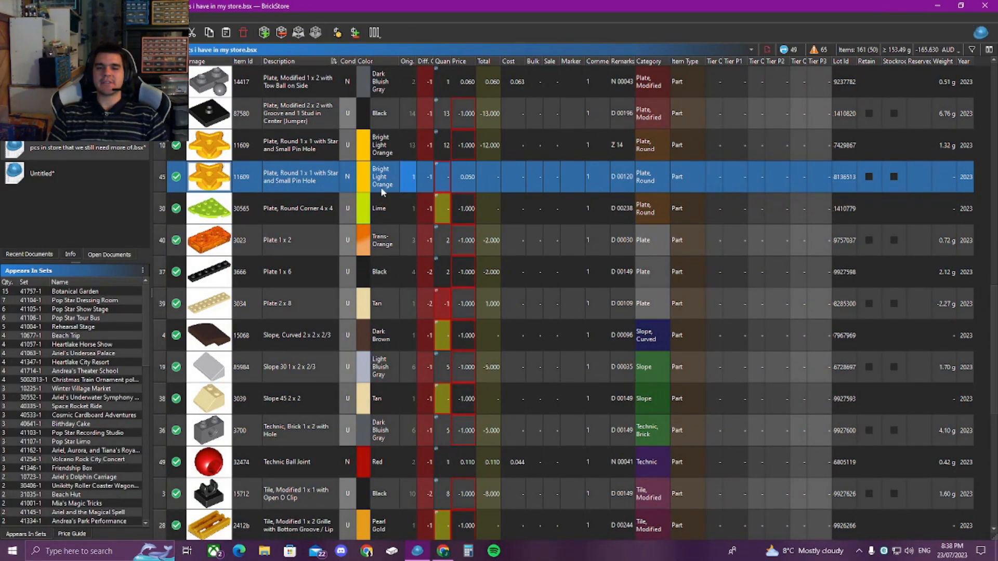
right_click(367, 180)
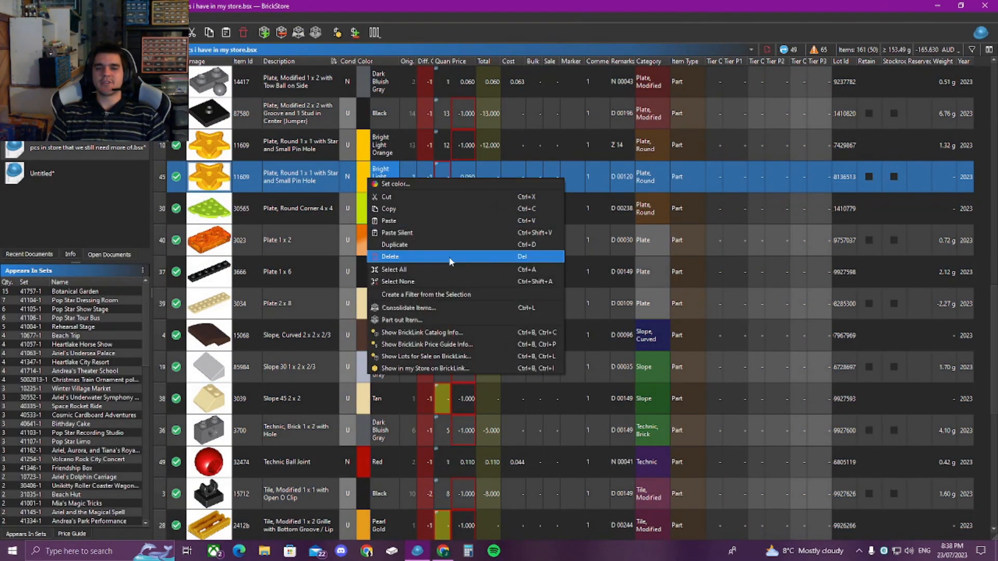
click(408, 256)
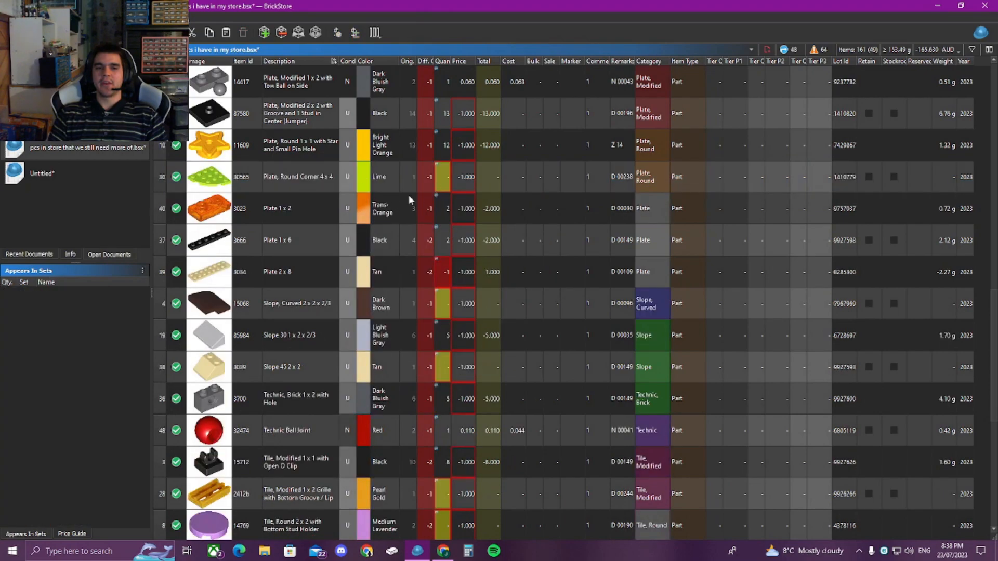
Add color as a further sort criterion for the store document's lots
scroll(416, 196, up, 2)
scroll(416, 196, up, 1)
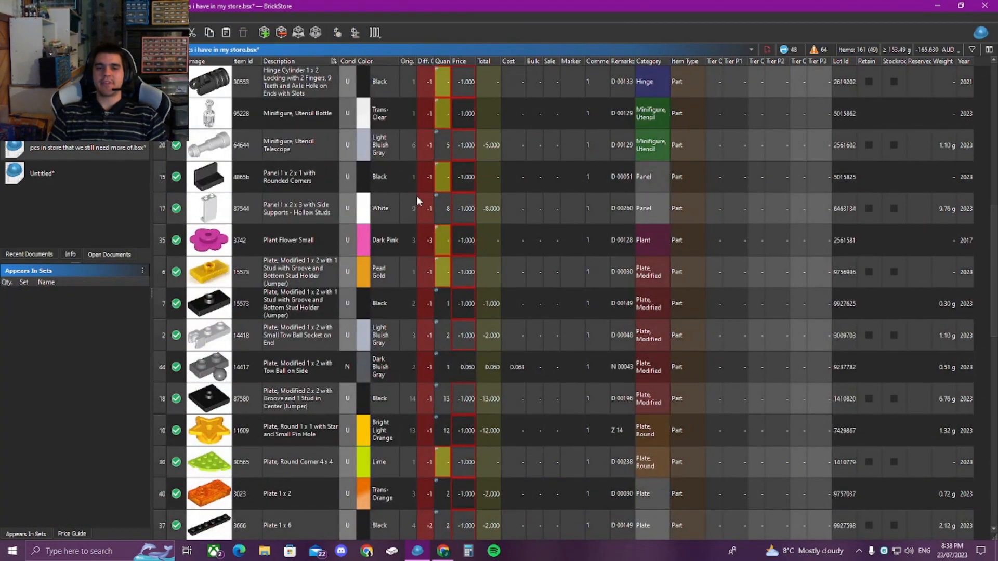
scroll(417, 195, up, 3)
scroll(416, 195, up, 1)
scroll(416, 195, up, 1)
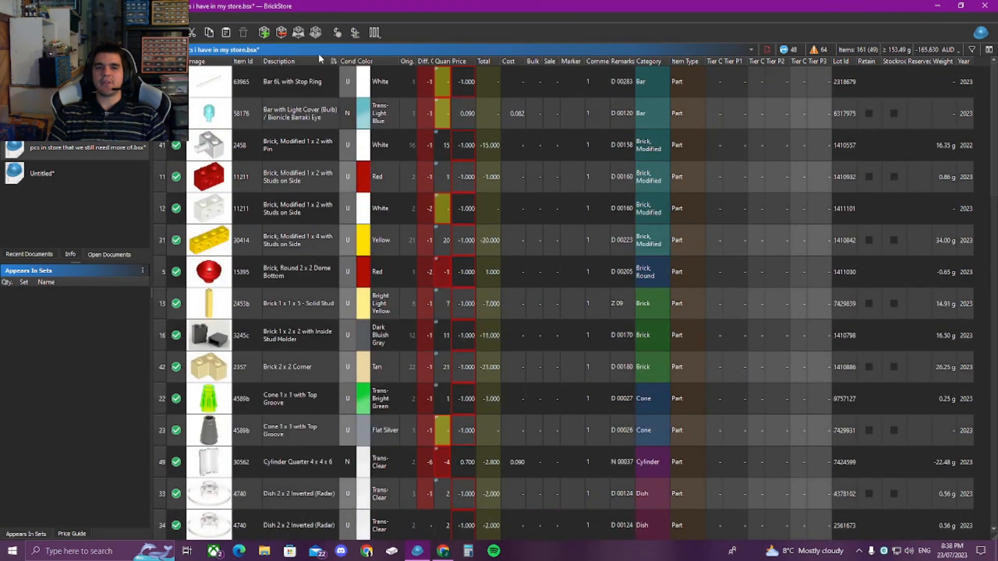
shift+click(376, 61)
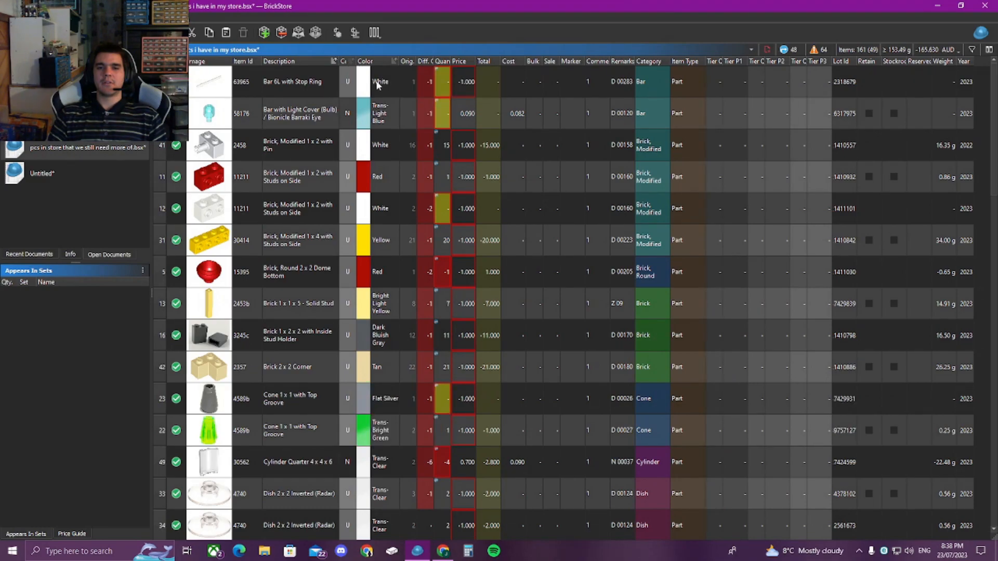
Delete the used Trans-Clear Dish 2 x 2 Inverted (Radar) lot that has no quantity difference
scroll(398, 143, down, 4)
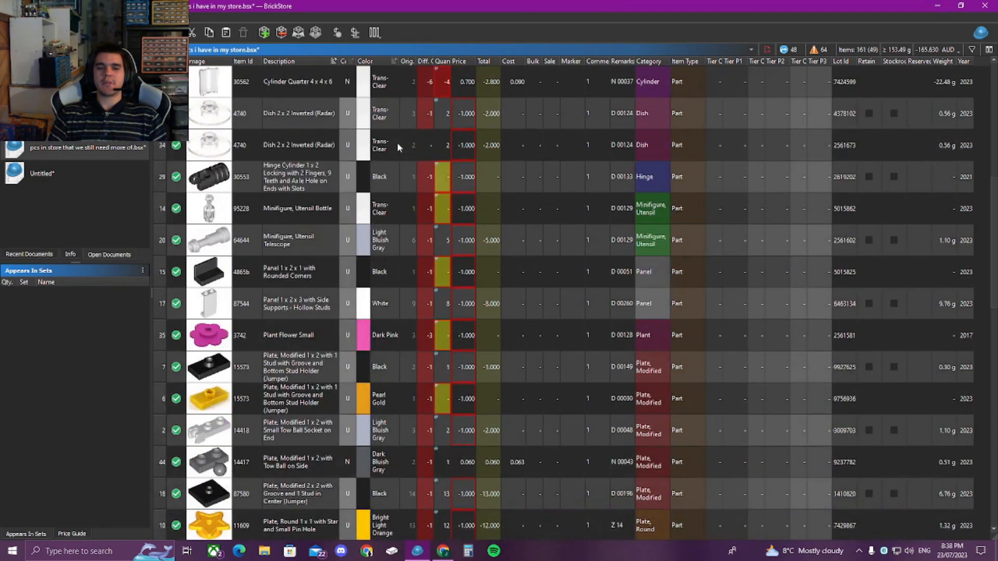
scroll(397, 142, up, 1)
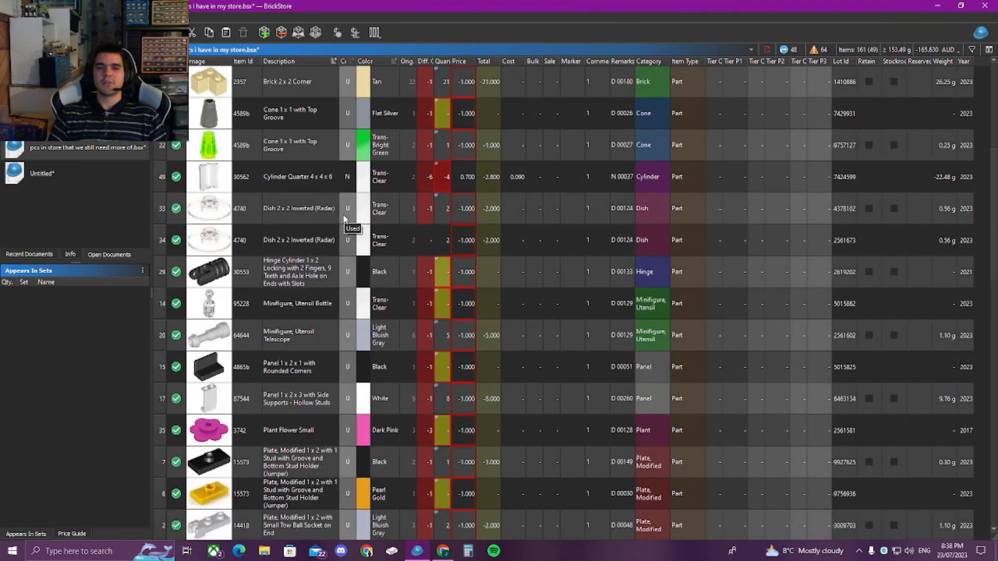
drag(343, 219, 348, 242)
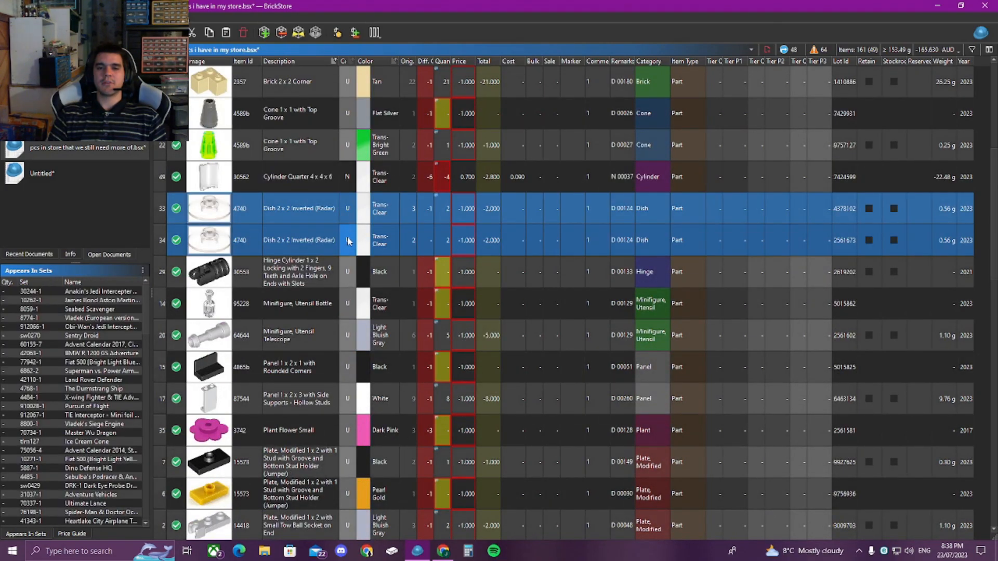
click(348, 243)
right_click(349, 243)
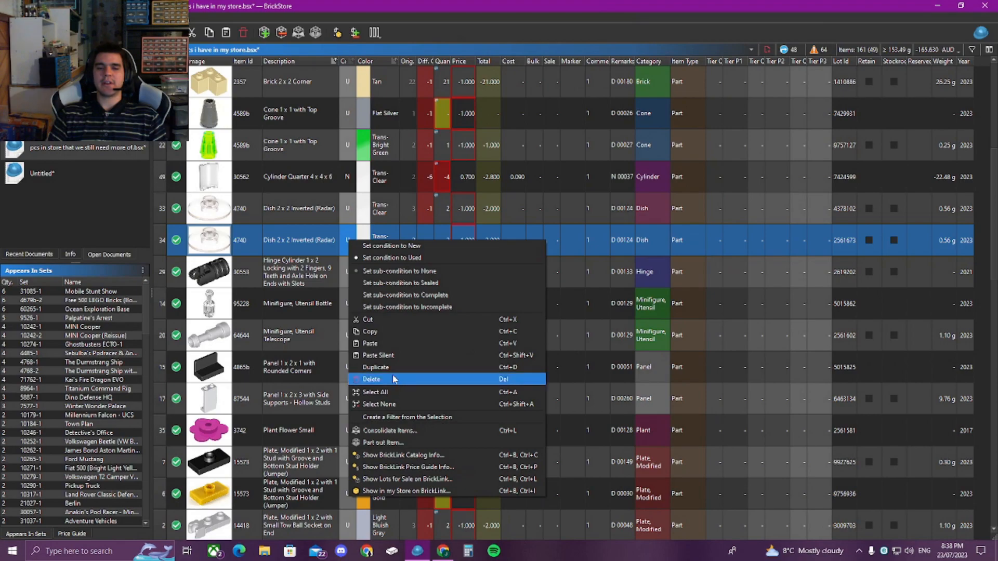
click(393, 379)
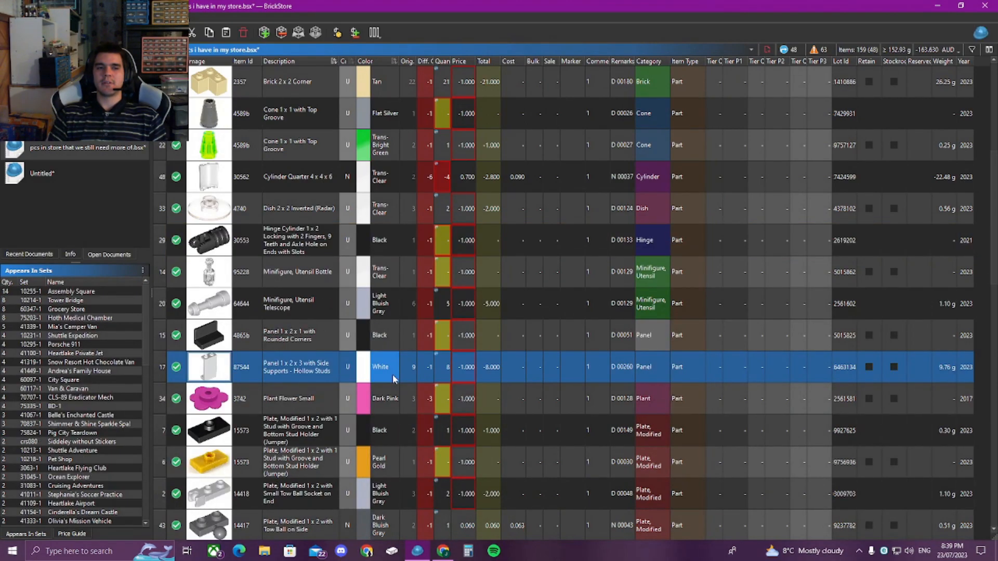
Examine the sorted store lots through the whole list for duplicate parts and missing quantity differences
scroll(310, 249, down, 2)
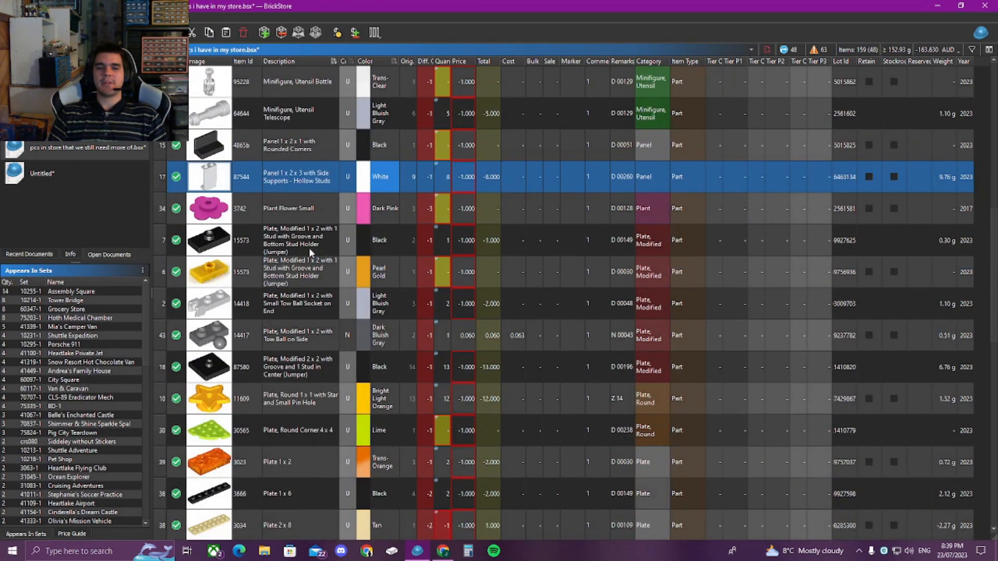
scroll(309, 248, down, 1)
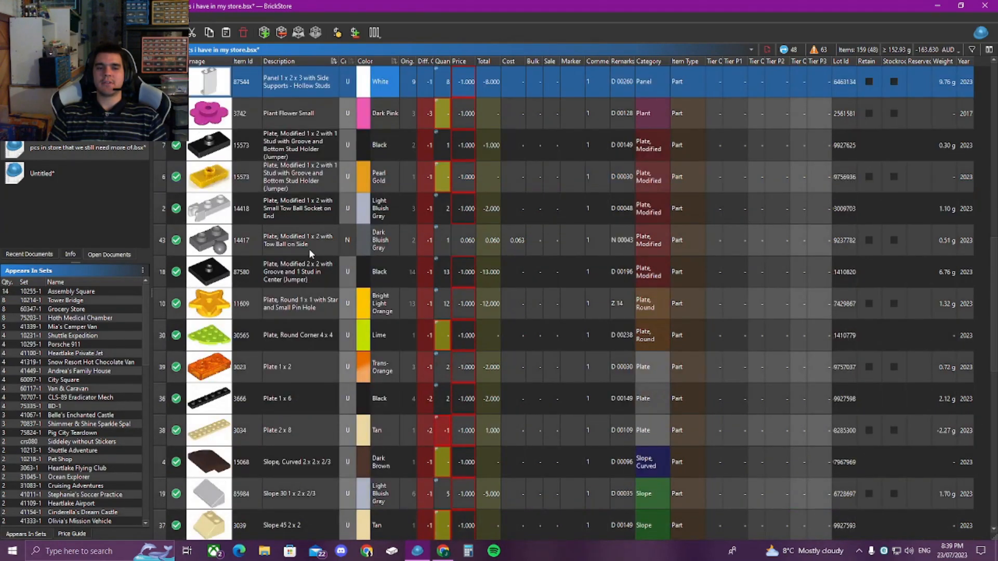
scroll(309, 248, down, 1)
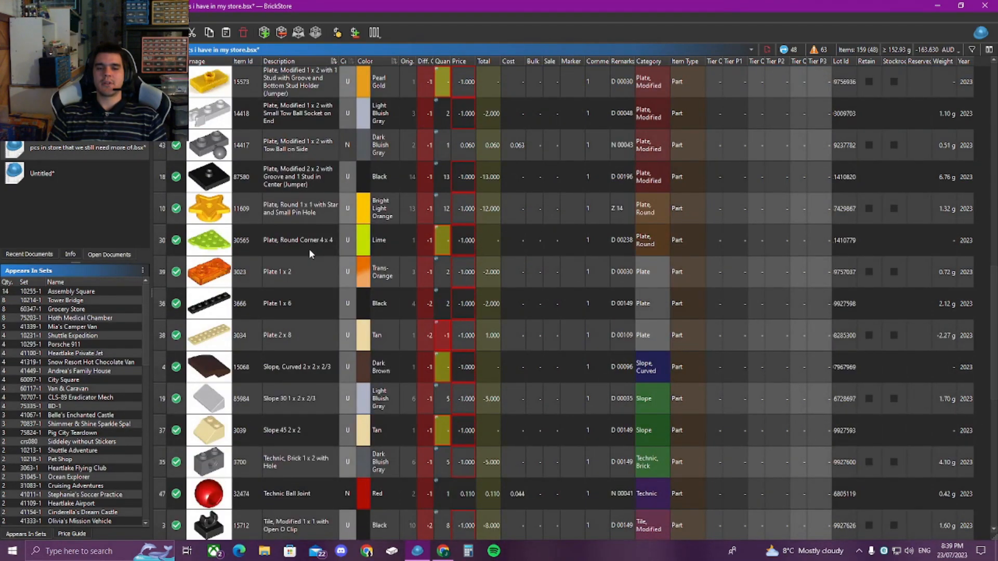
scroll(309, 253, down, 1)
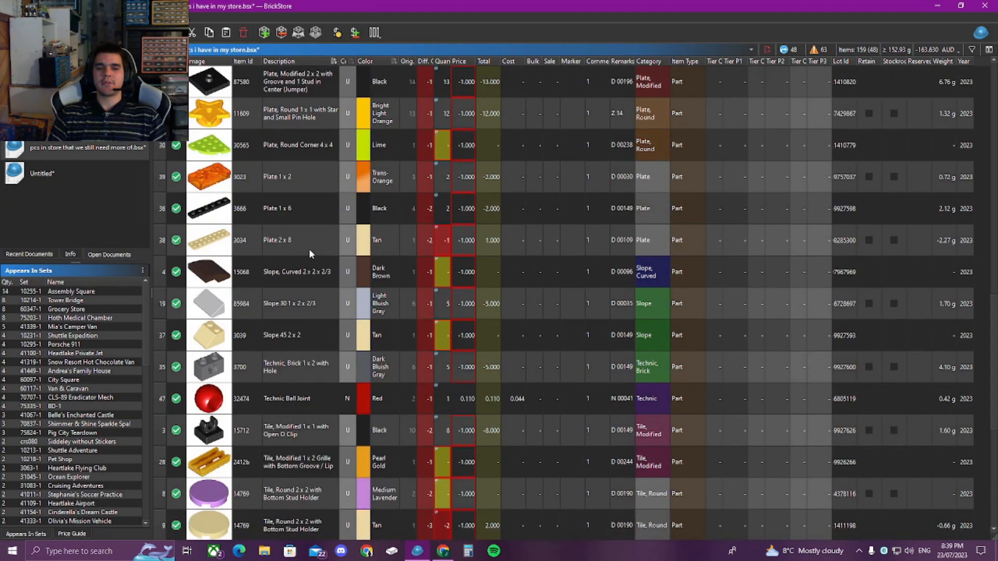
scroll(308, 254, down, 2)
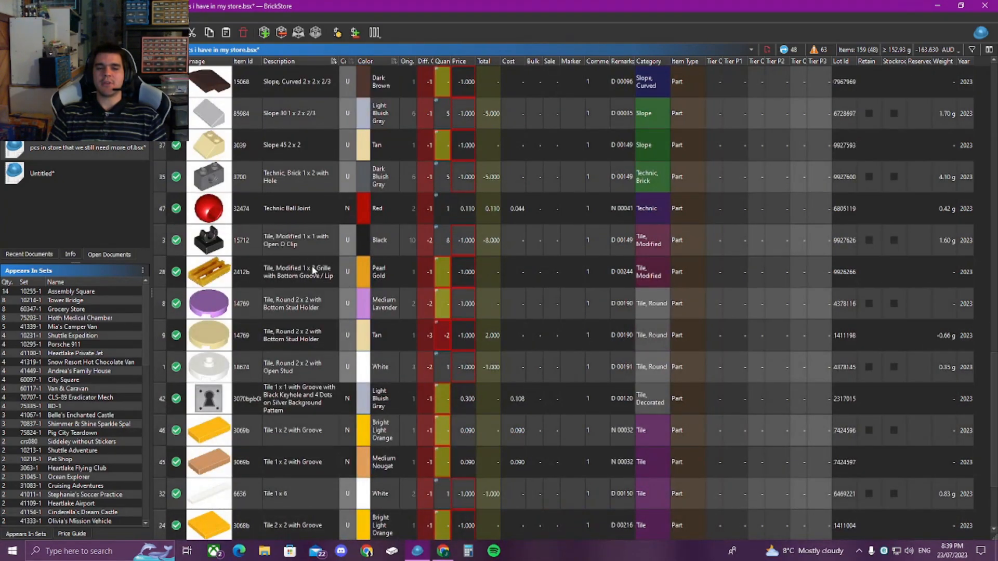
scroll(314, 269, down, 1)
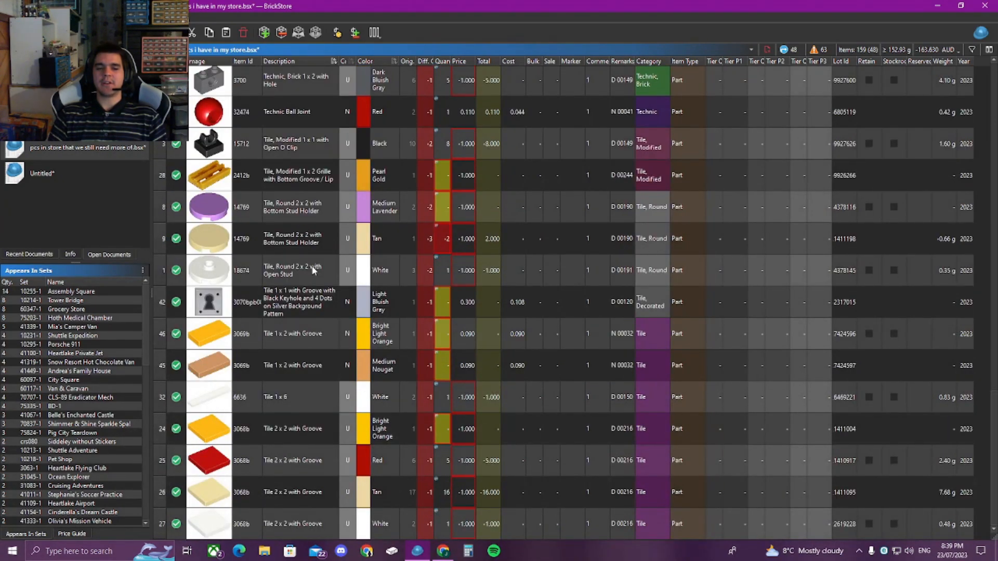
scroll(311, 267, up, 8)
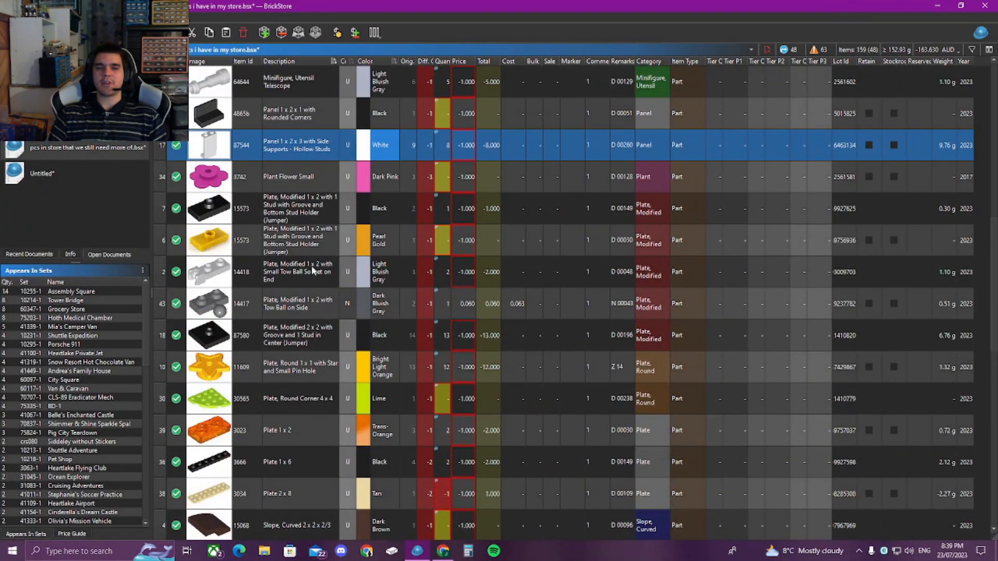
scroll(313, 269, up, 4)
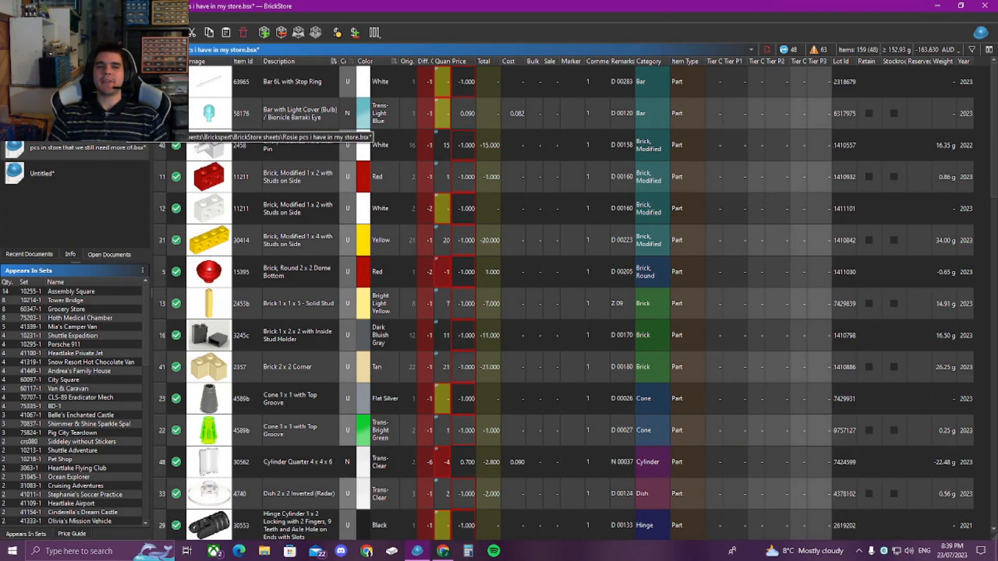
Check the document of parts still needed against the lots in the store document
click(90, 147)
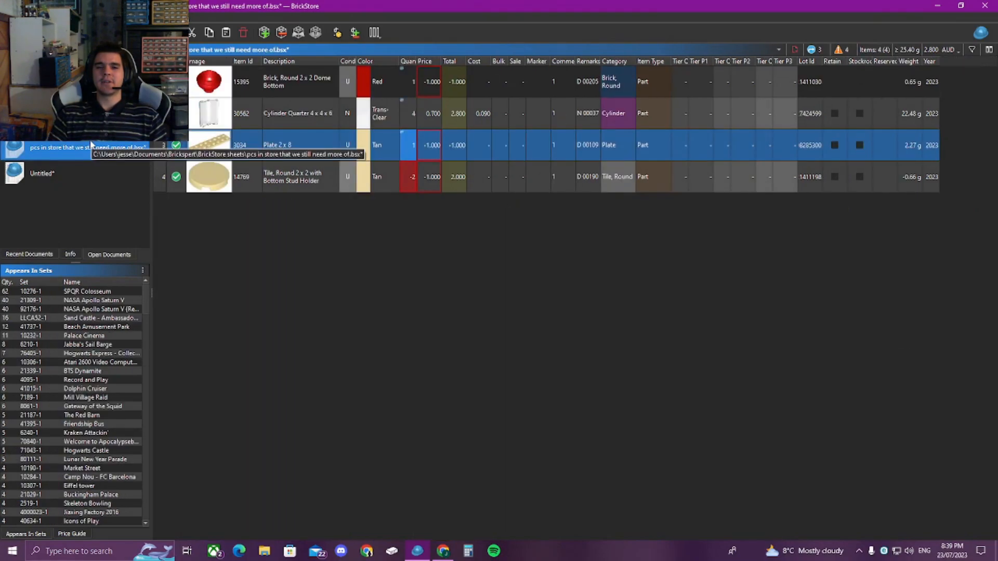
click(137, 134)
scroll(354, 214, down, 10)
scroll(353, 215, down, 5)
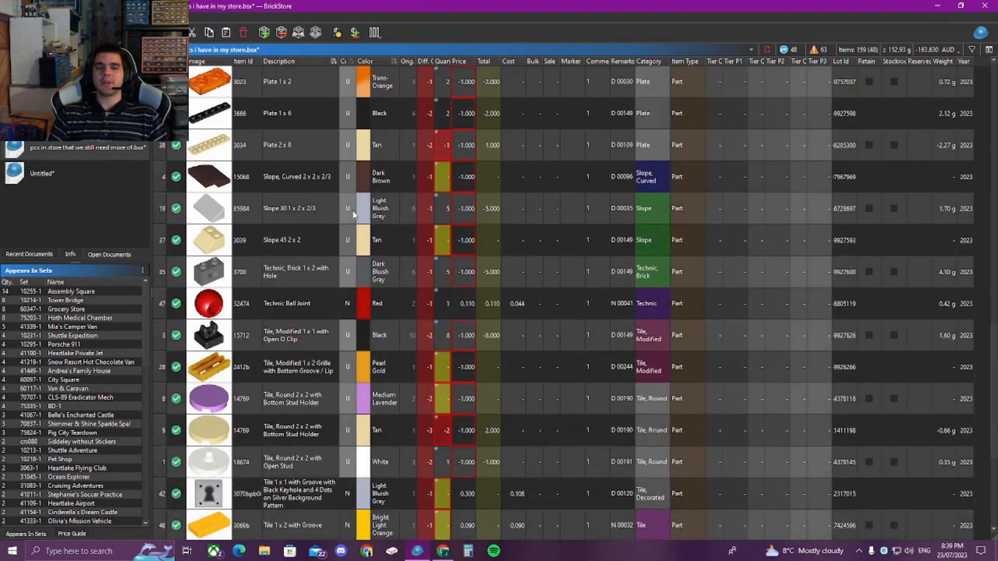
scroll(353, 215, down, 2)
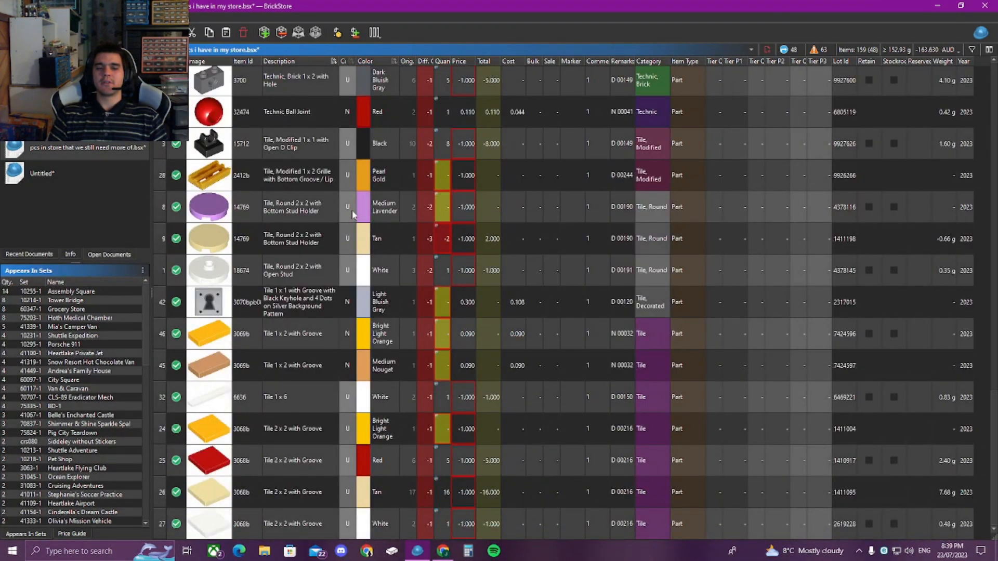
Select all lots in the store document and export them to the clipboard as BrickLink mass-update XML
scroll(352, 213, up, 15)
click(407, 210)
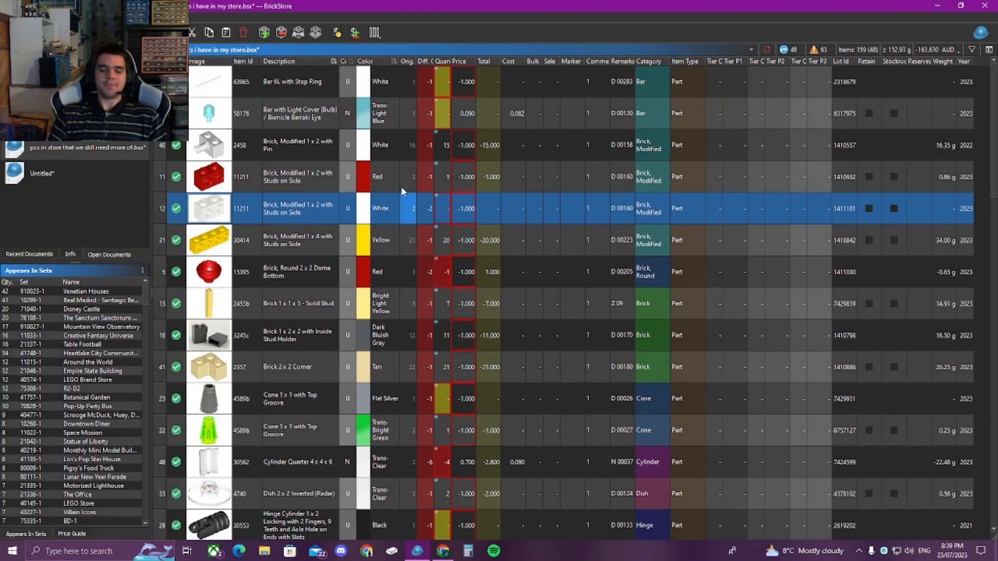
key(ctrl+a)
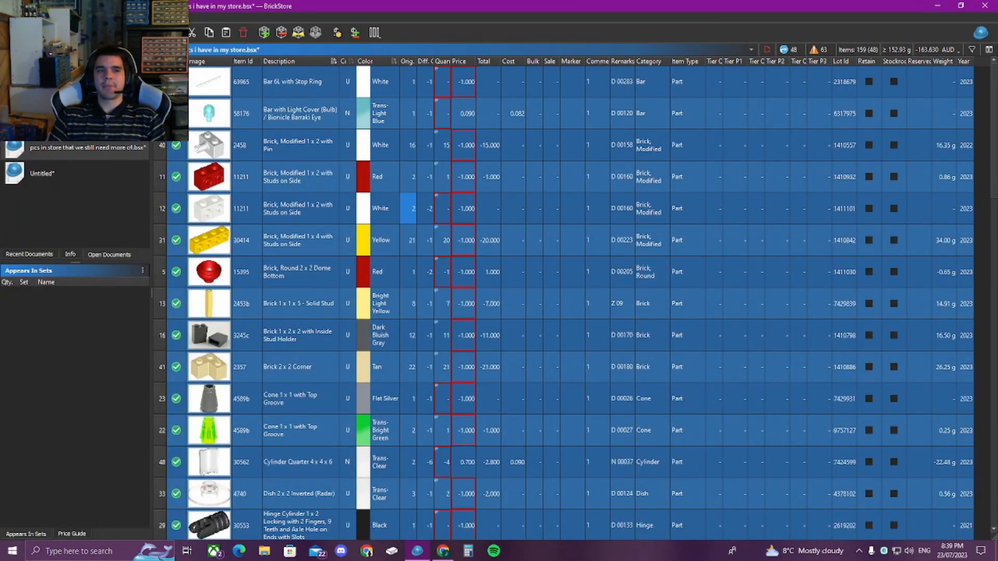
click(11, 18)
mouse_move(57, 113)
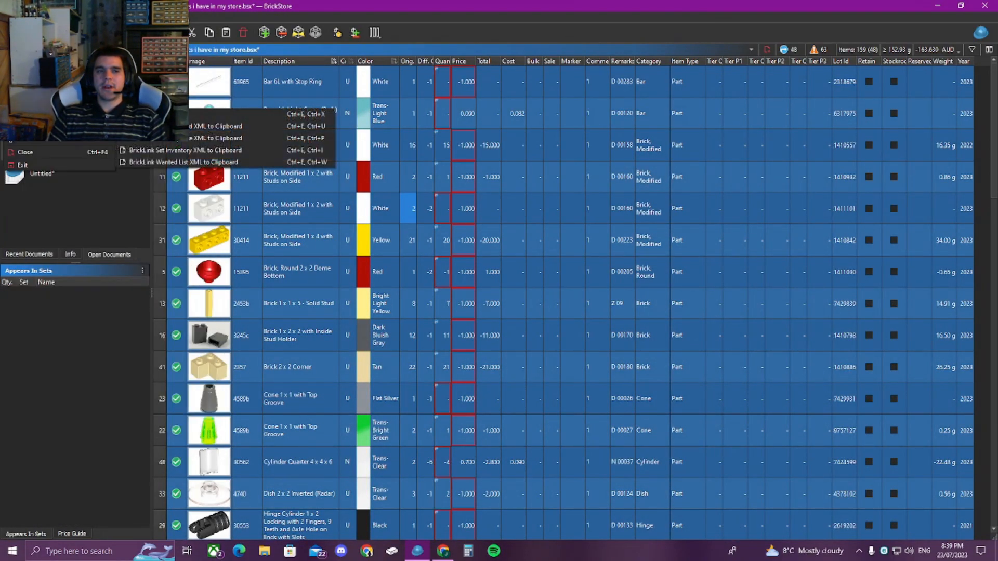
click(259, 139)
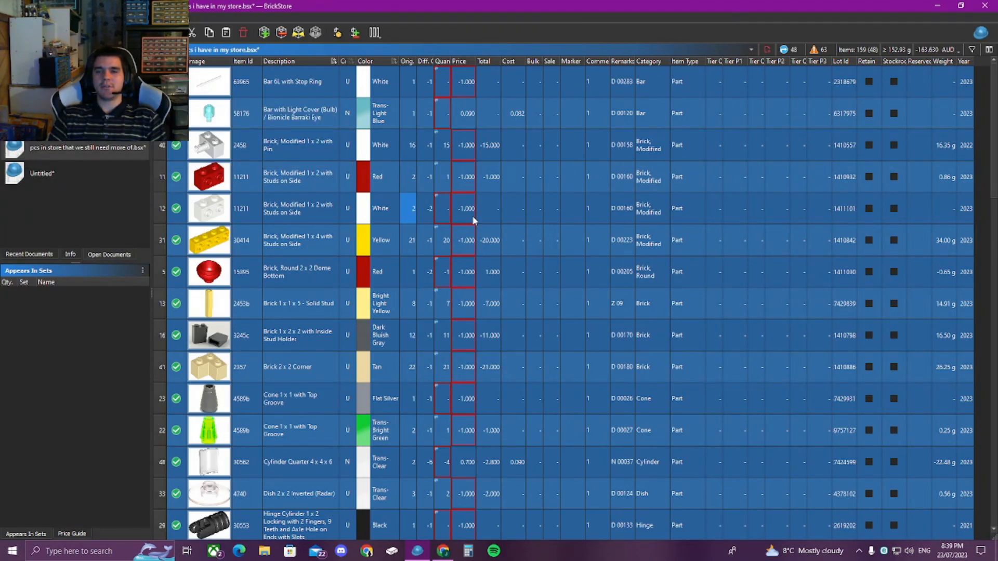
Switch to the BrickLink site in the browser and open the store's Mass Upload page
click(448, 550)
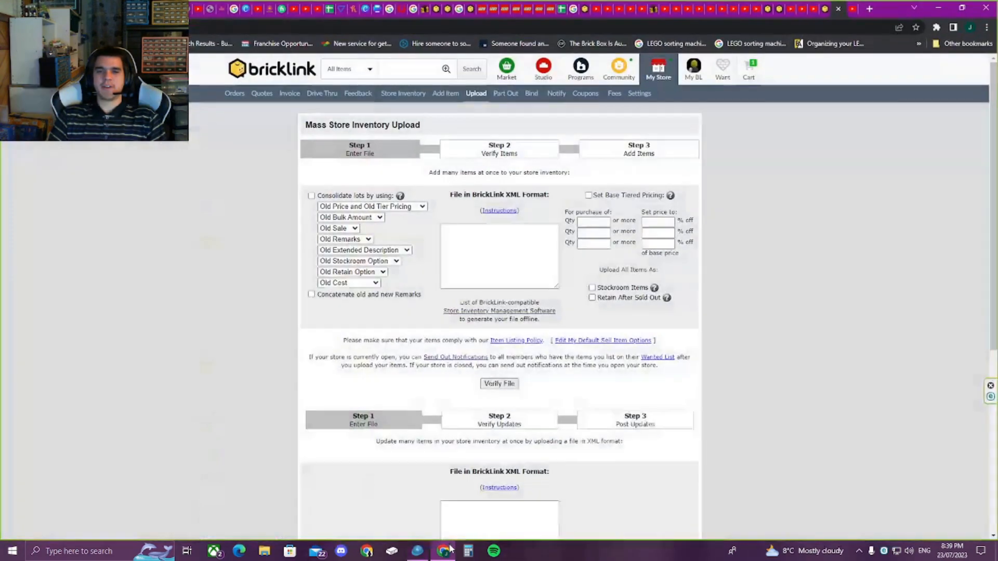
scroll(570, 413, down, 1)
scroll(570, 414, up, 1)
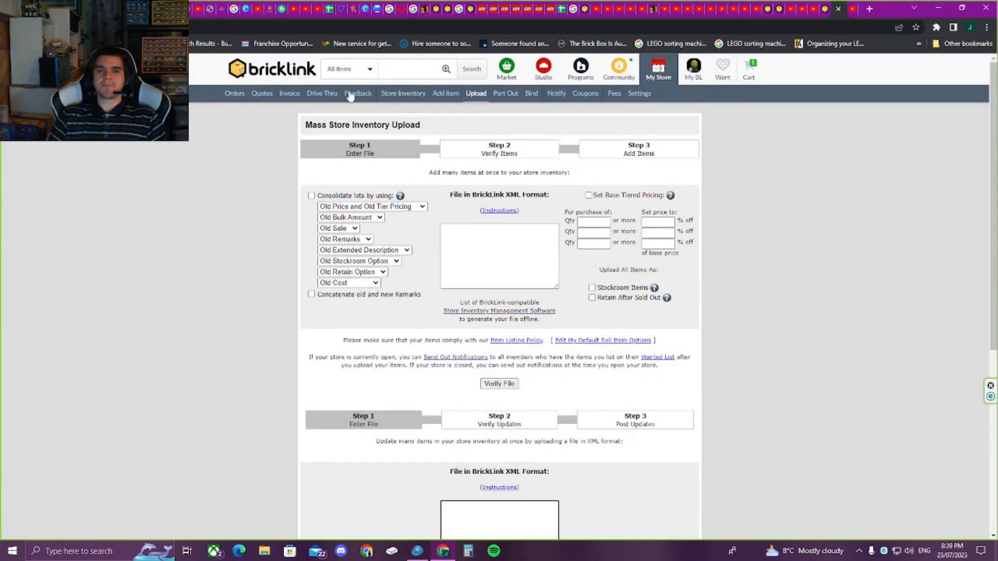
click(271, 67)
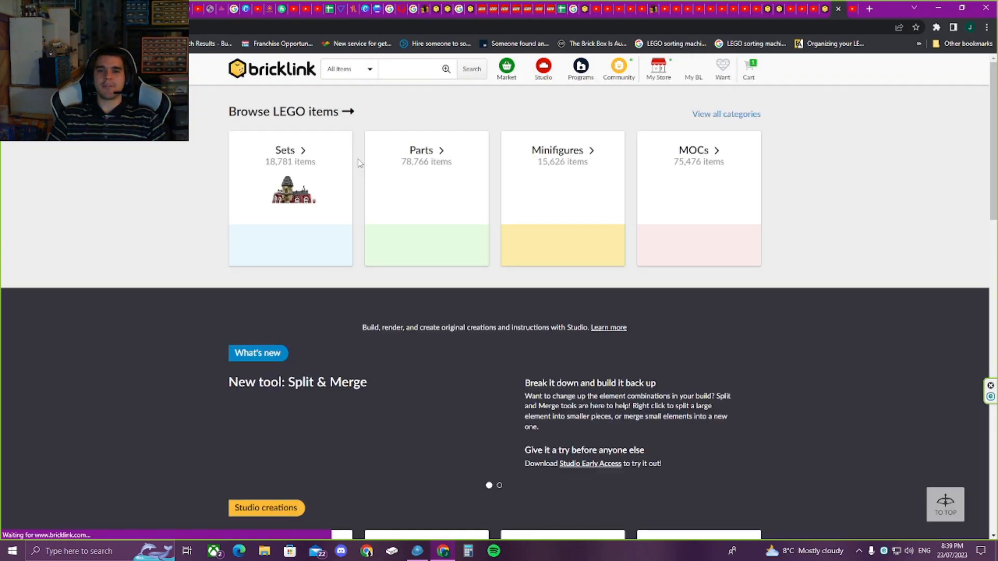
mouse_move(659, 70)
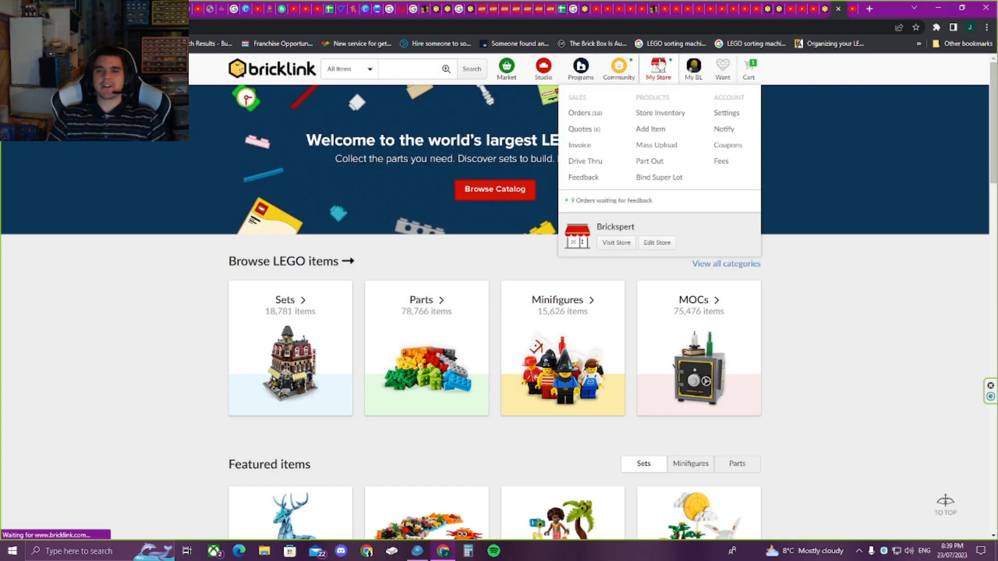
click(661, 145)
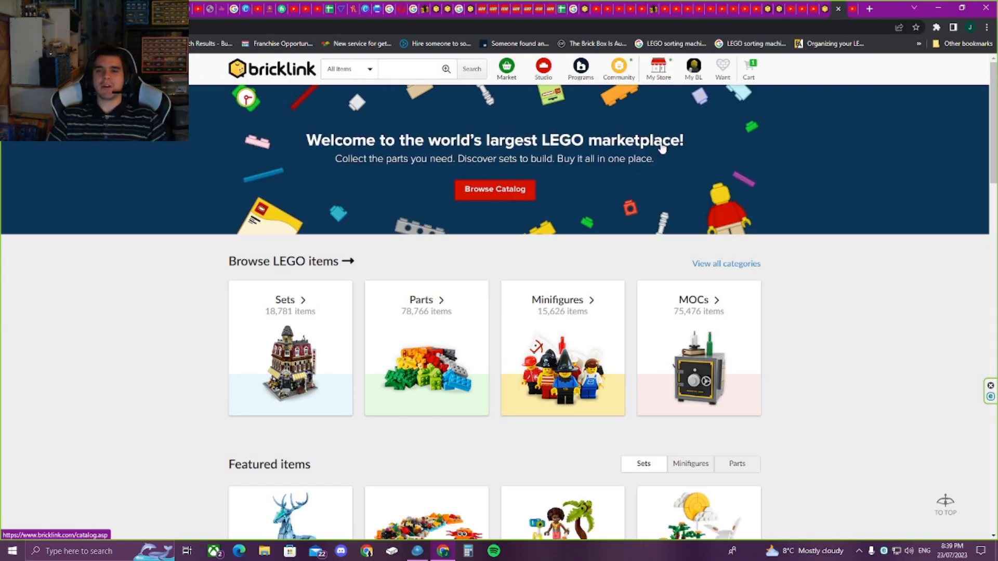
Paste the exported XML into the file field for updating existing store inventory and verify the file
scroll(662, 149, down, 3)
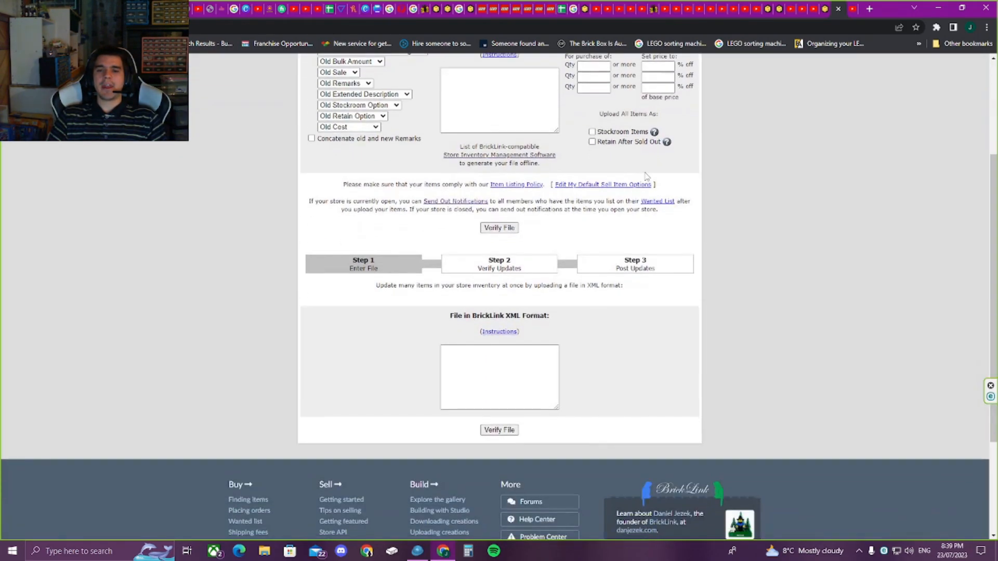
click(461, 369)
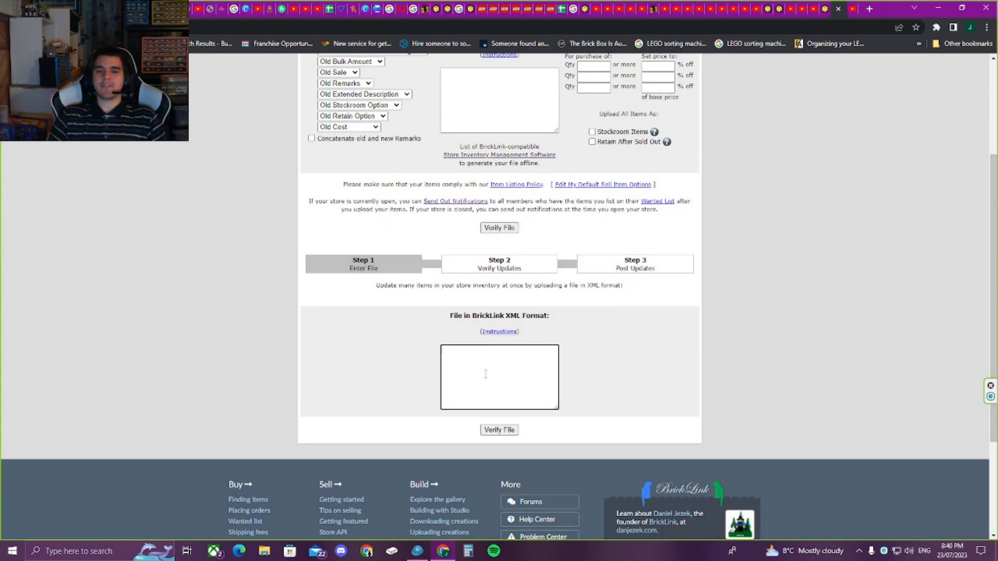
right_click(468, 360)
click(494, 443)
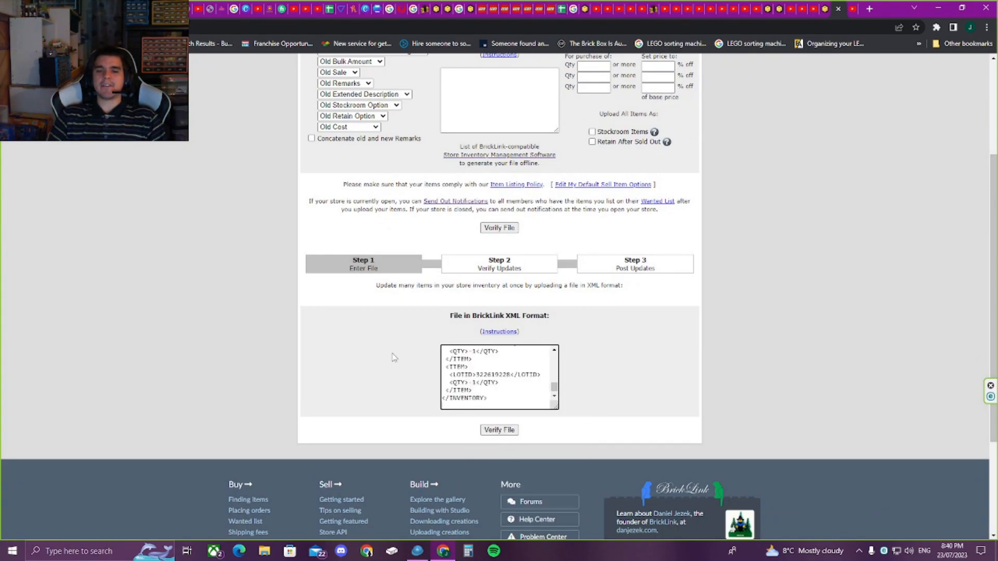
click(500, 430)
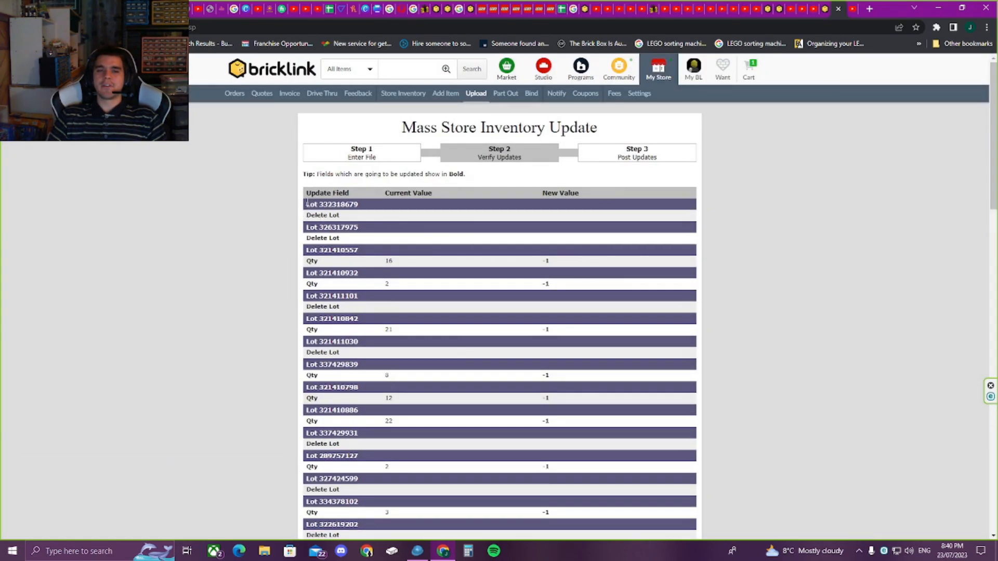
Examine the update fields, current values and new values of the first lots in the update verification list
drag(320, 193, 473, 193)
drag(547, 193, 653, 198)
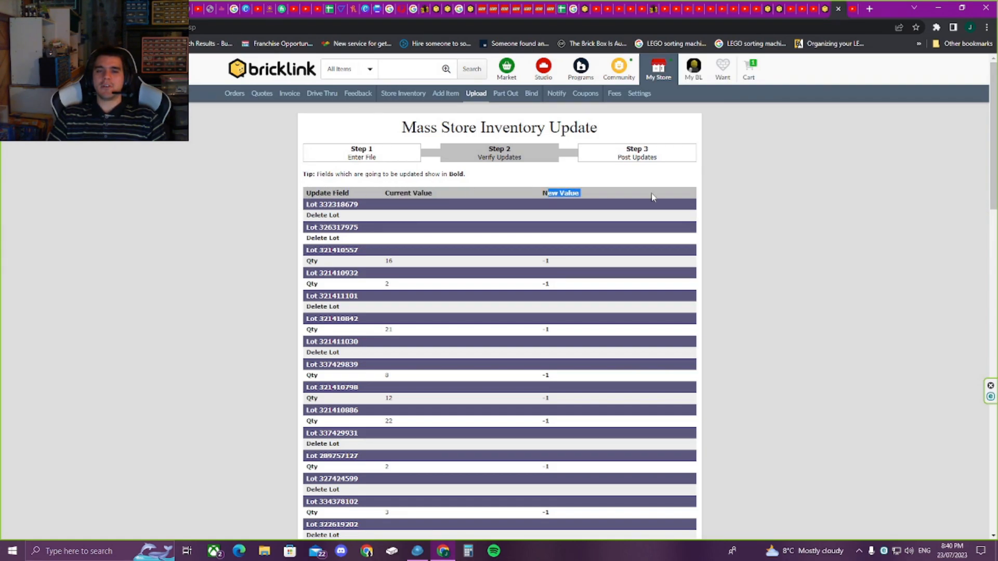
drag(308, 204, 404, 208)
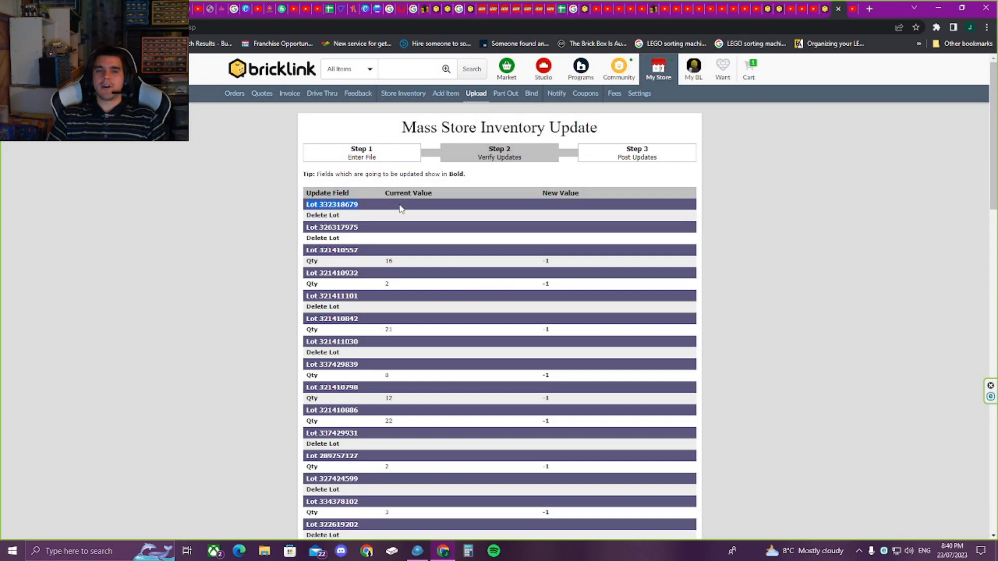
drag(306, 216, 370, 219)
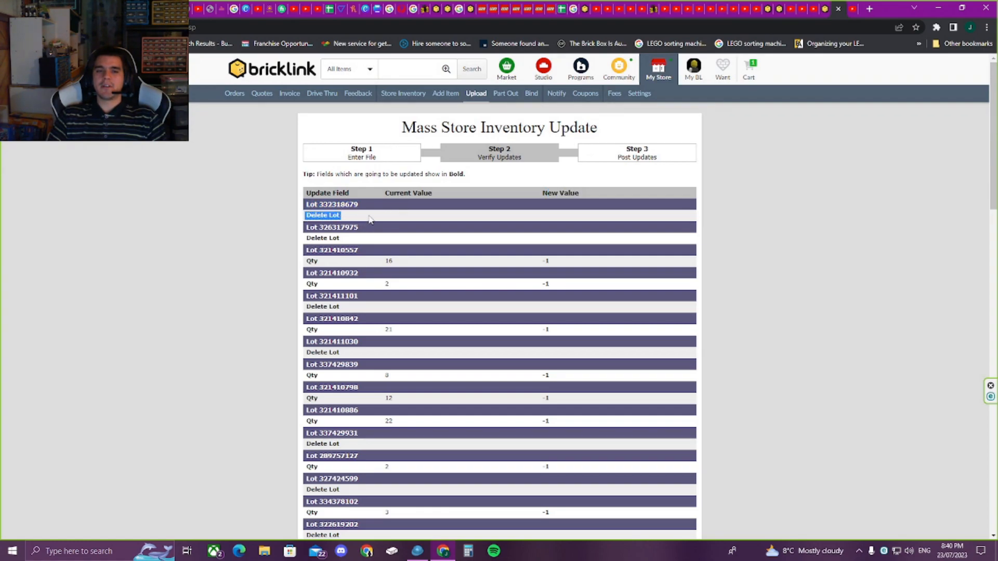
drag(308, 206, 393, 209)
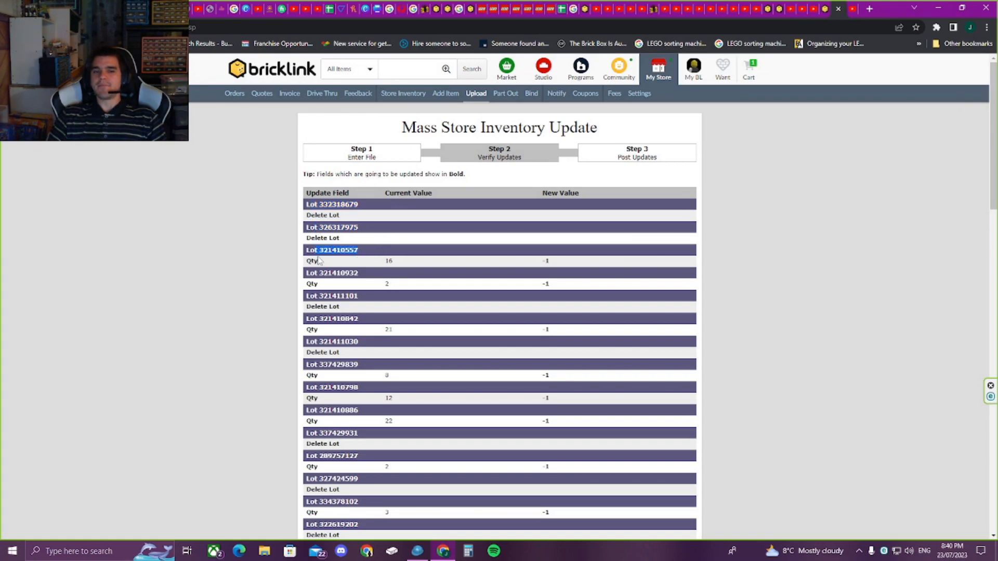
drag(380, 264, 400, 265)
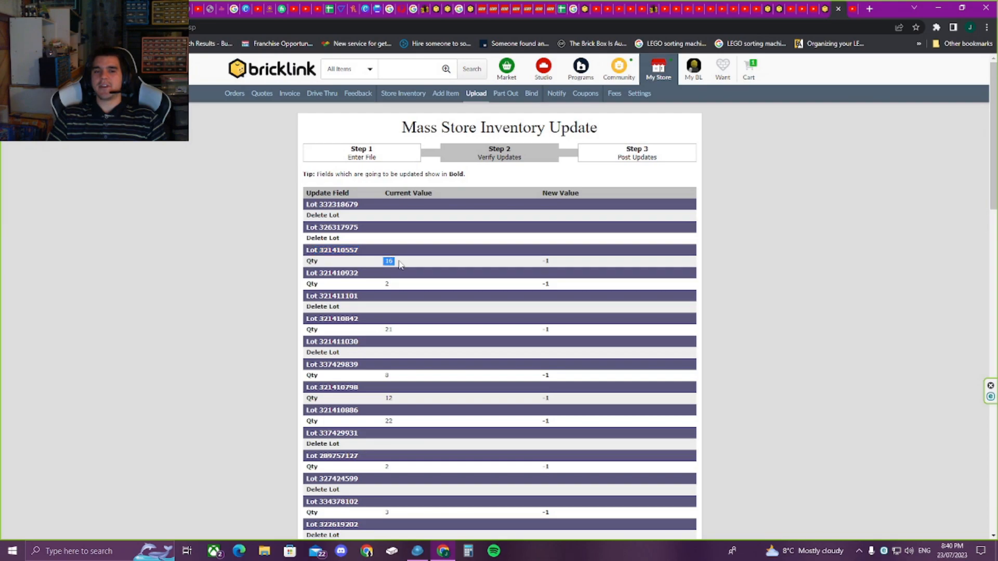
drag(540, 263, 556, 264)
click(555, 263)
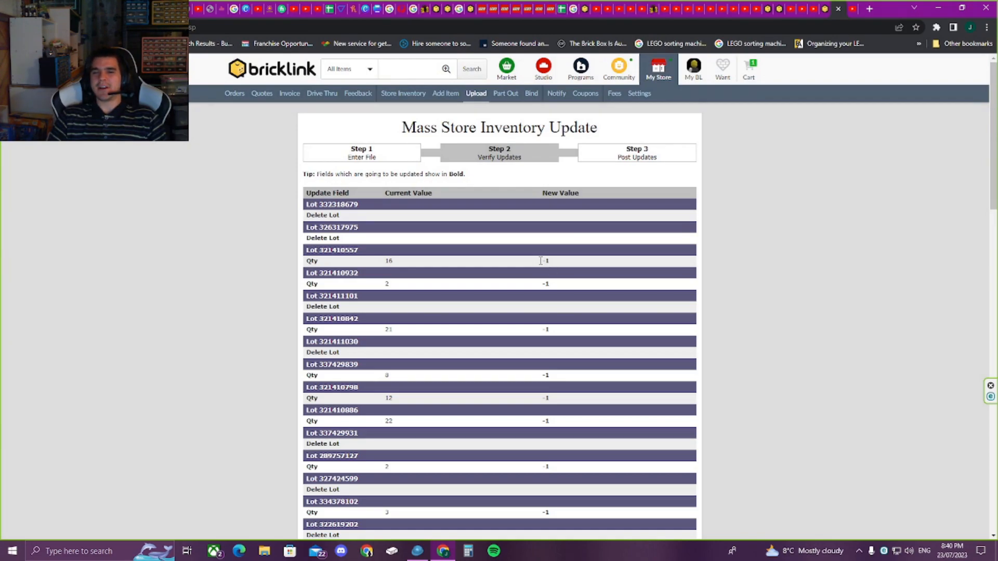
drag(378, 263, 404, 264)
Check the quantity changes and lot deletions through the whole update verification list
scroll(561, 393, down, 3)
scroll(550, 376, down, 3)
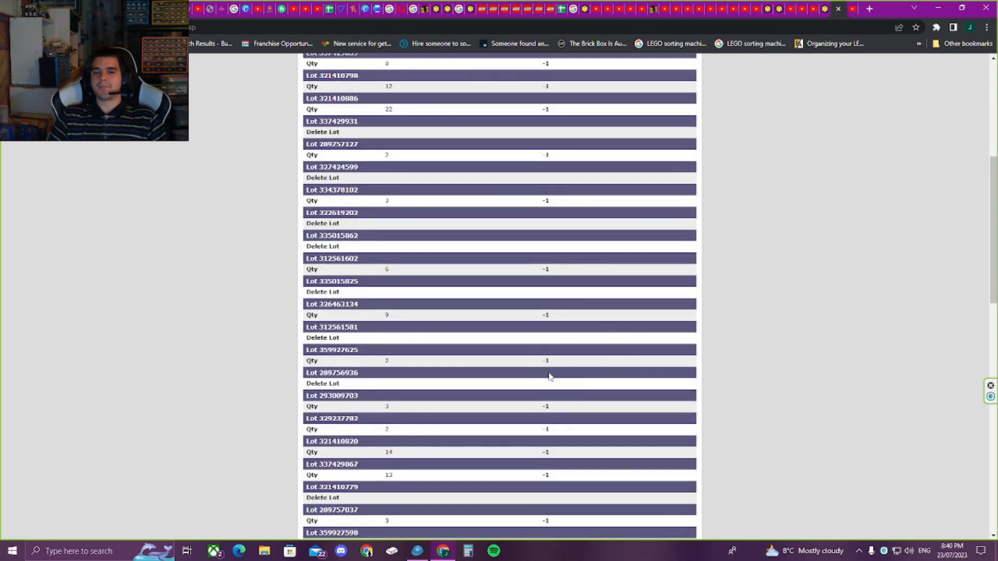
scroll(550, 376, down, 2)
double_click(551, 440)
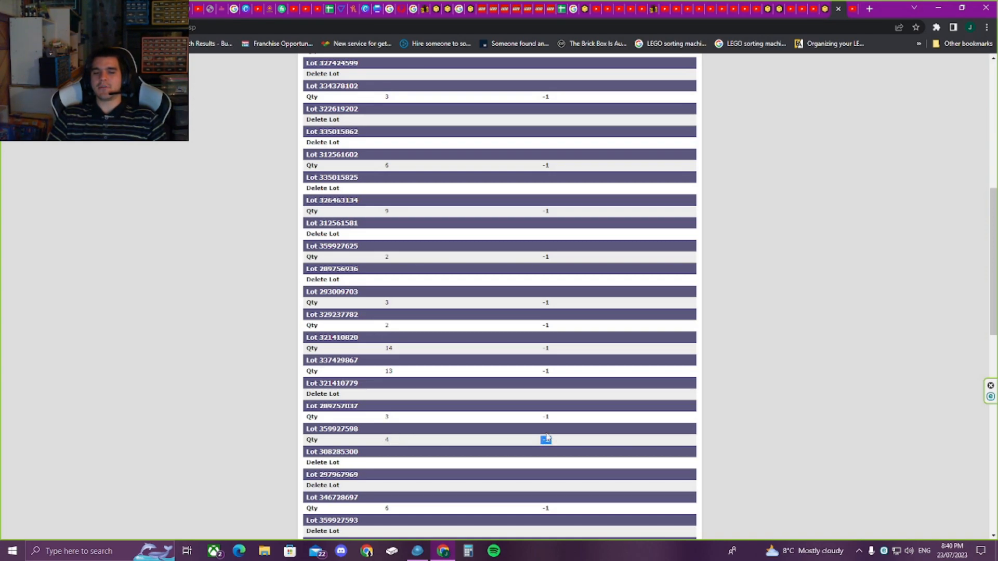
scroll(588, 442, down, 2)
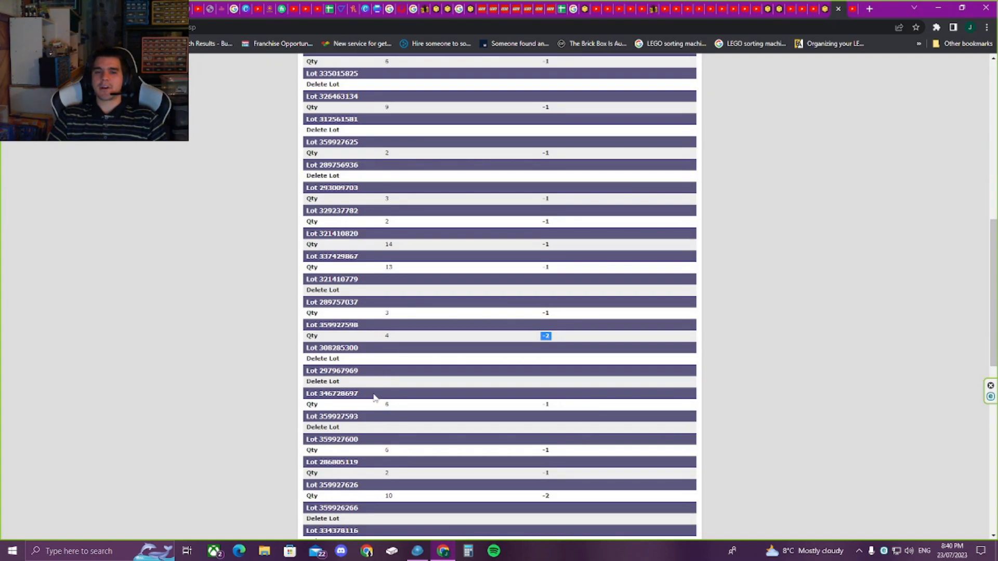
scroll(555, 369, down, 2)
scroll(533, 397, down, 3)
scroll(537, 397, down, 1)
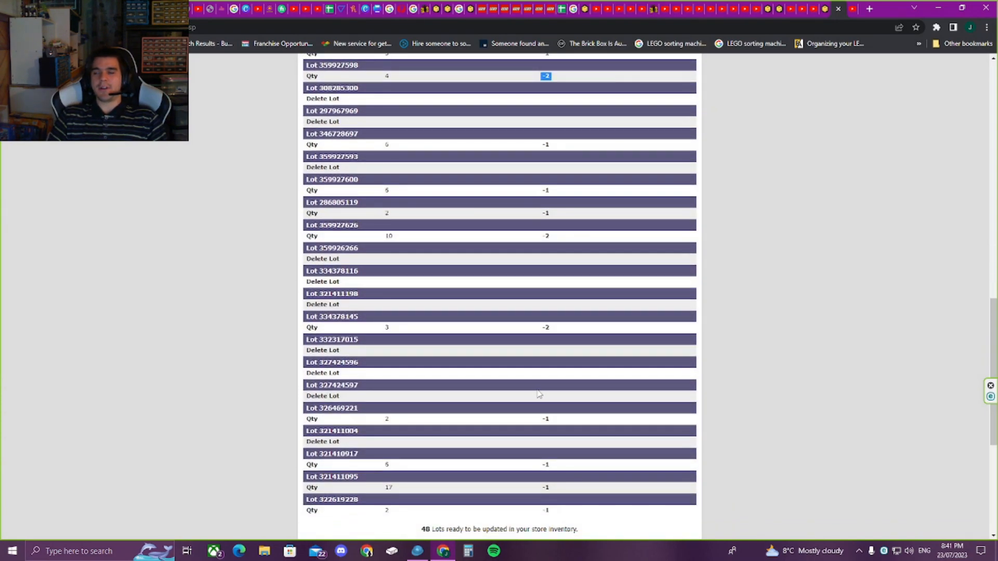
scroll(539, 394, down, 3)
scroll(525, 297, up, 5)
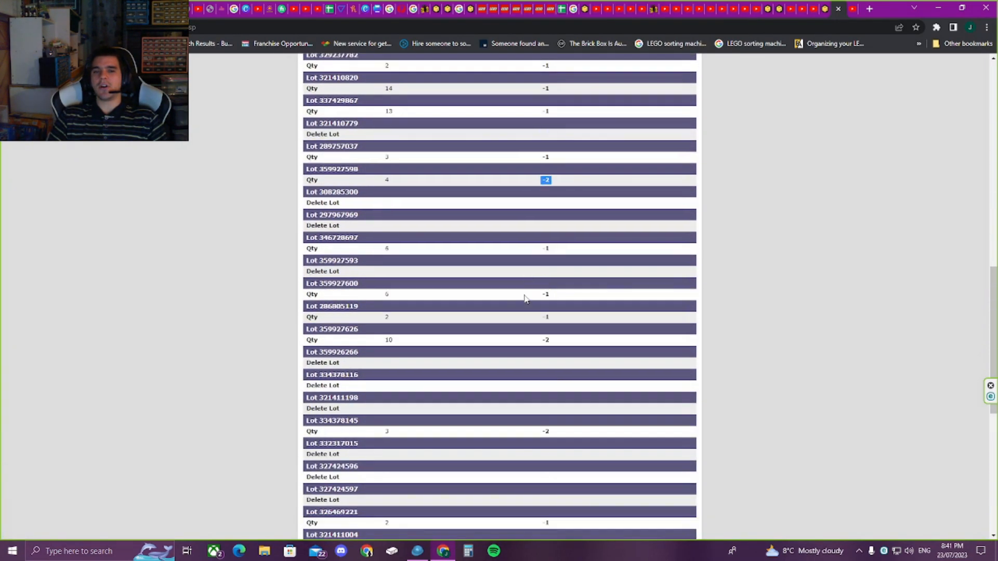
scroll(525, 298, up, 3)
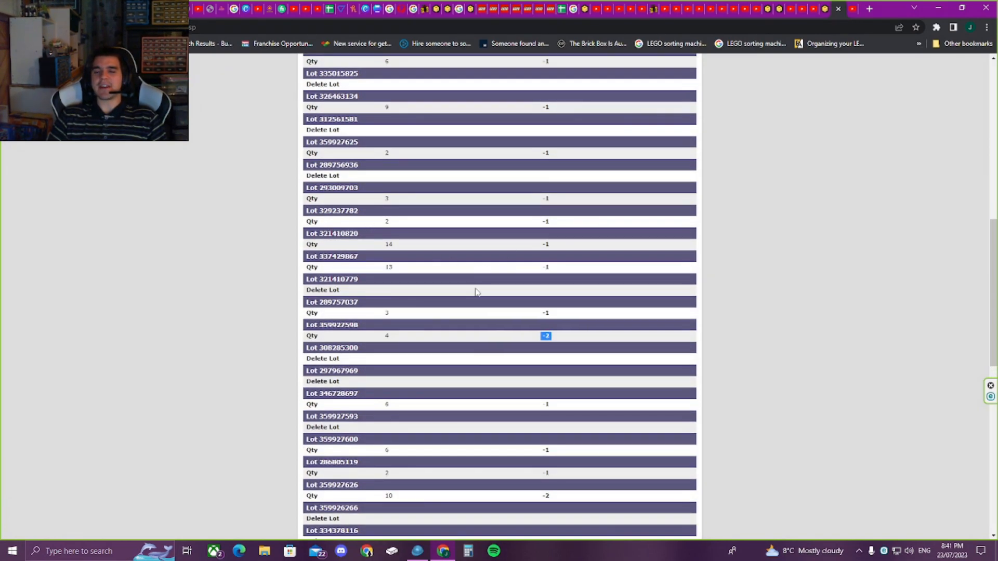
scroll(512, 330, down, 7)
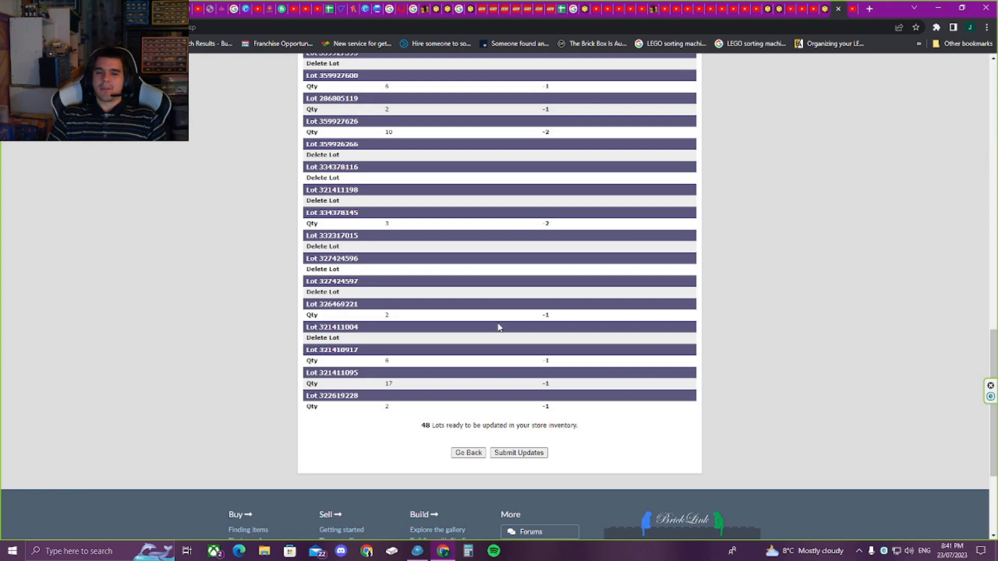
scroll(494, 324, up, 6)
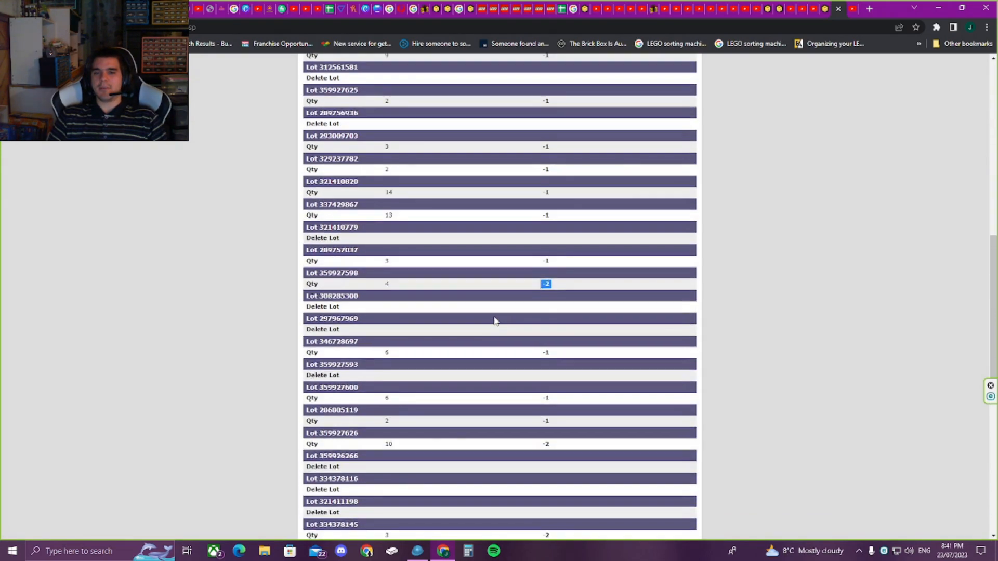
scroll(494, 321, up, 2)
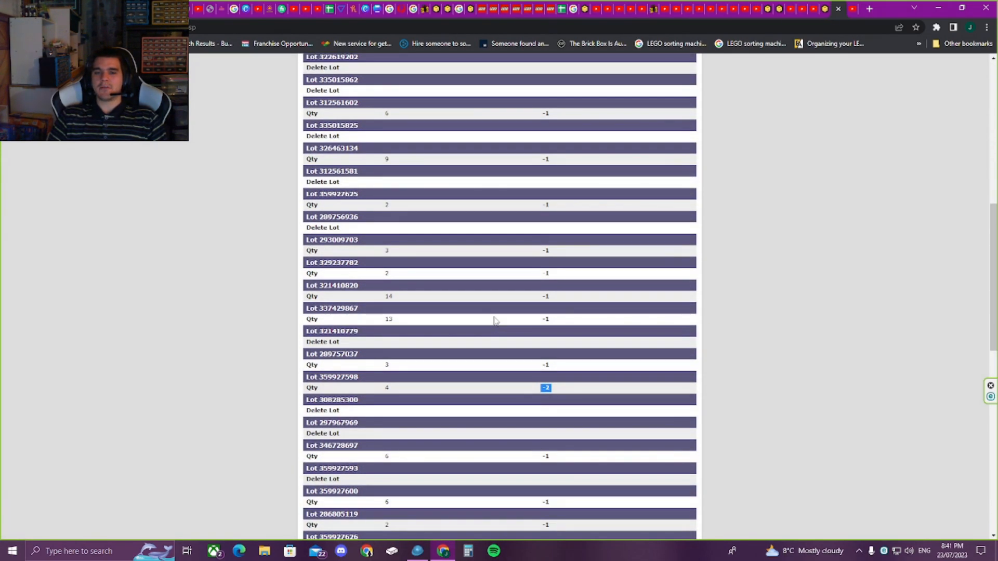
scroll(495, 321, up, 1)
scroll(535, 342, up, 8)
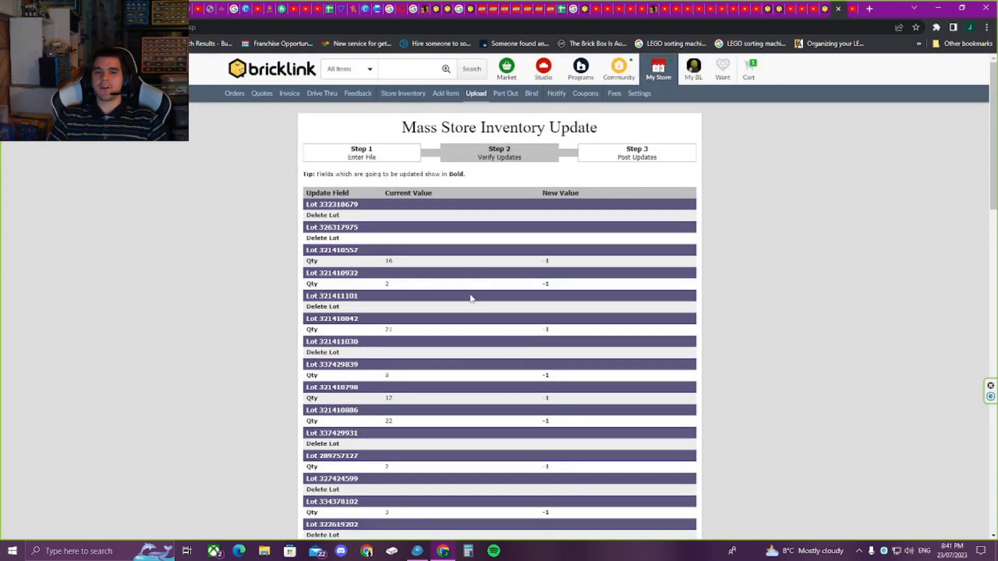
Switch to BrickStore and check the original quantity and difference of the white Brick, Modified 1 x 2 with Pin lot
click(417, 551)
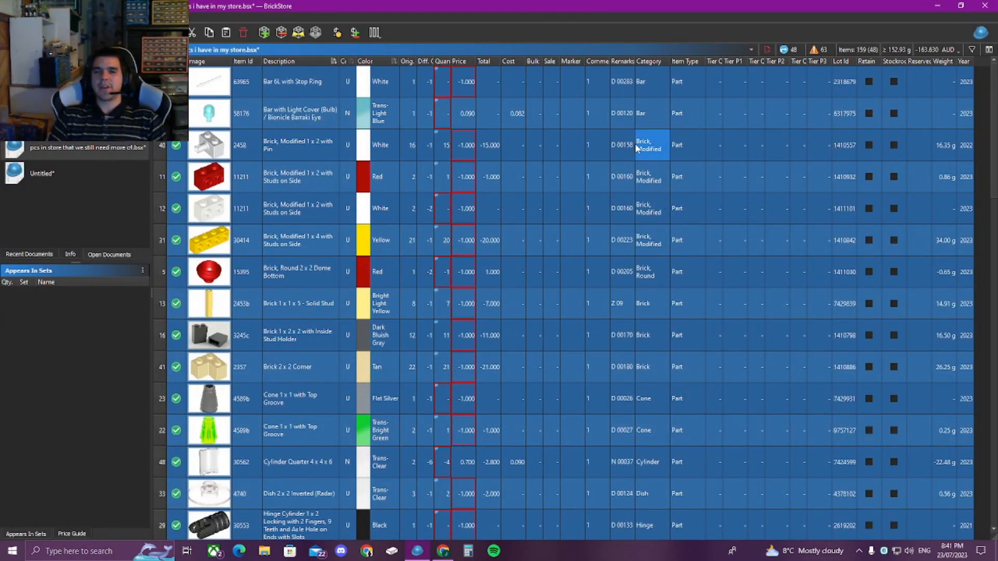
click(284, 149)
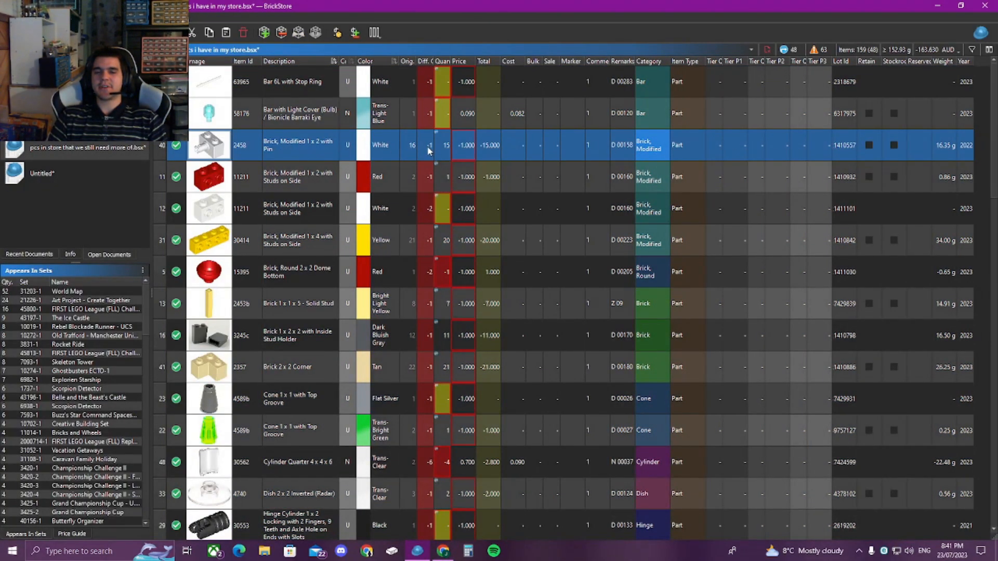
click(408, 148)
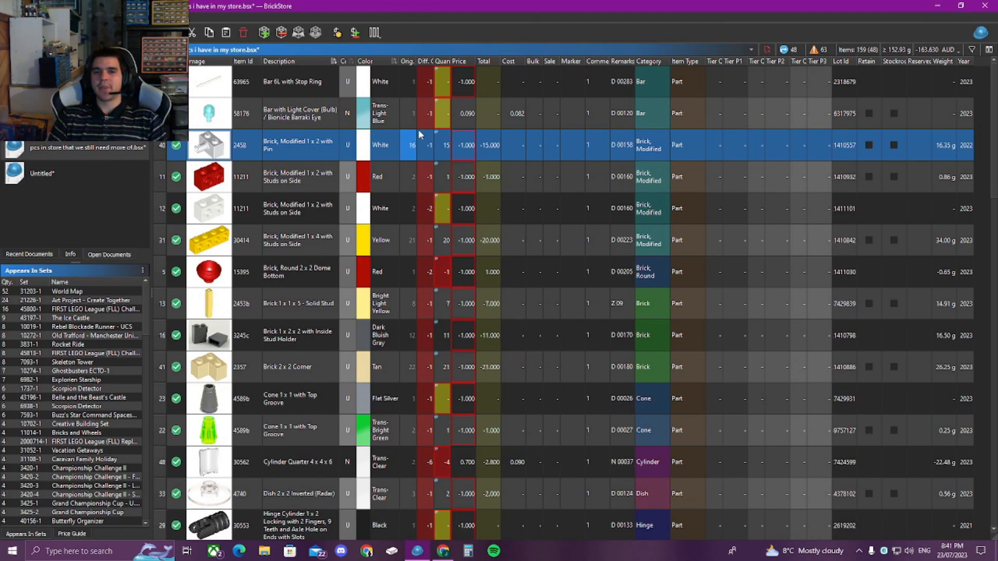
mouse_move(450, 148)
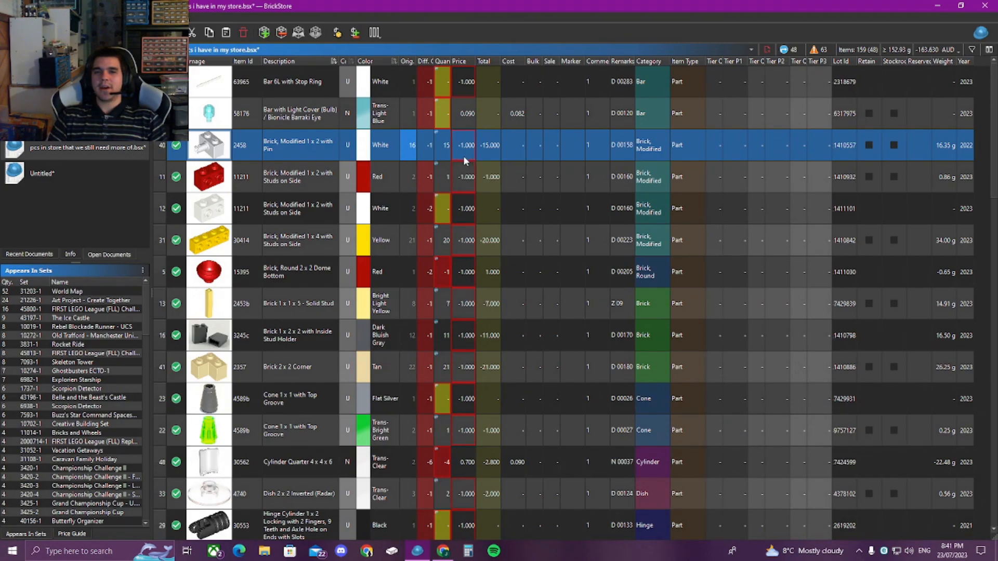
click(430, 152)
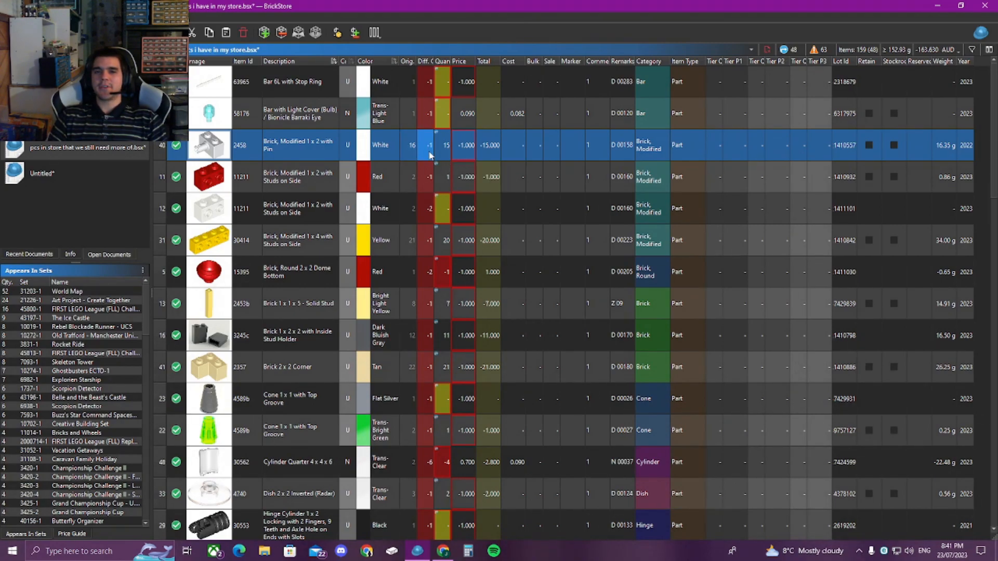
Switch back to the browser and submit the verified updates to the store inventory
click(418, 551)
scroll(520, 285, down, 20)
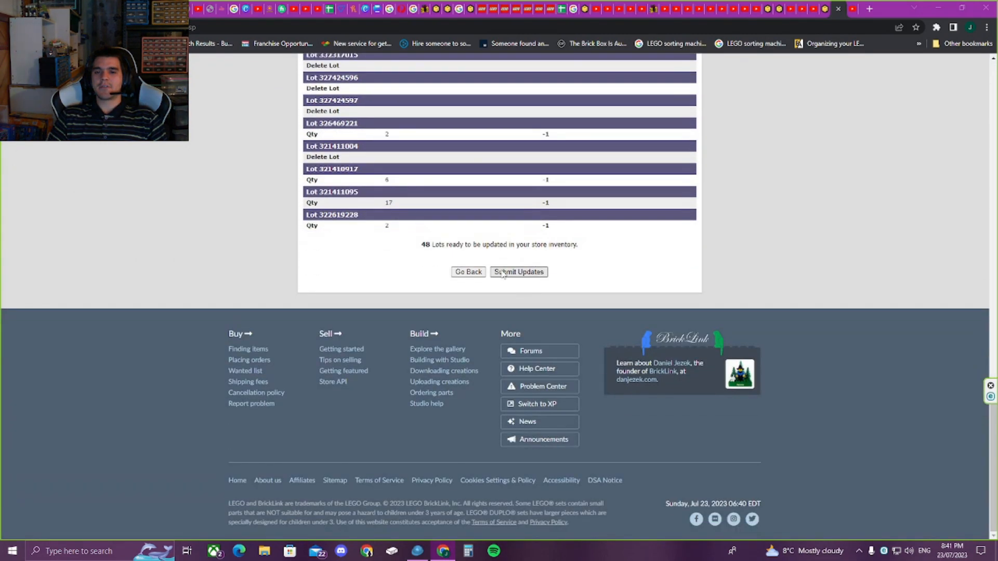
click(504, 273)
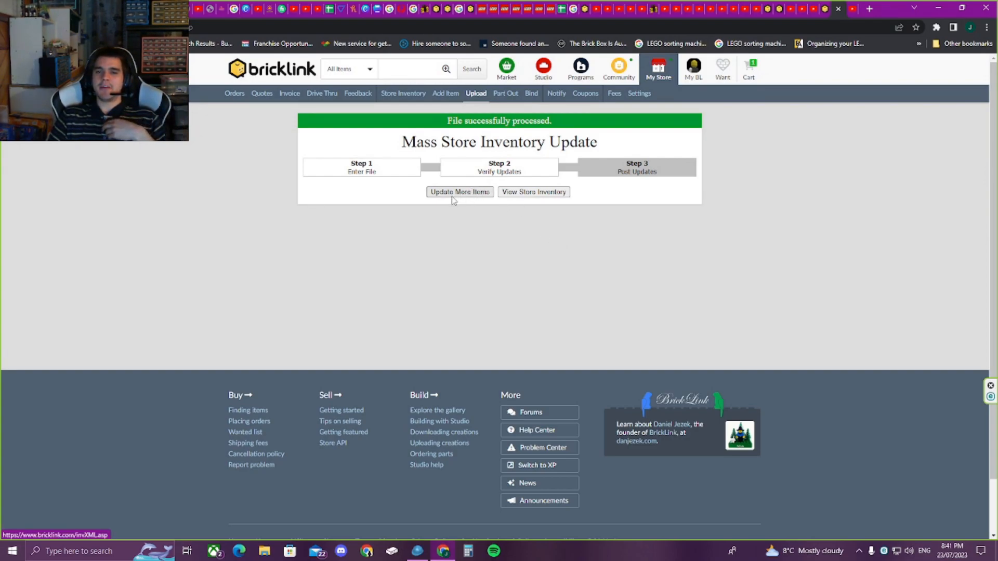
View the store inventory by category on BrickLink and return to the store document in BrickStore
click(537, 193)
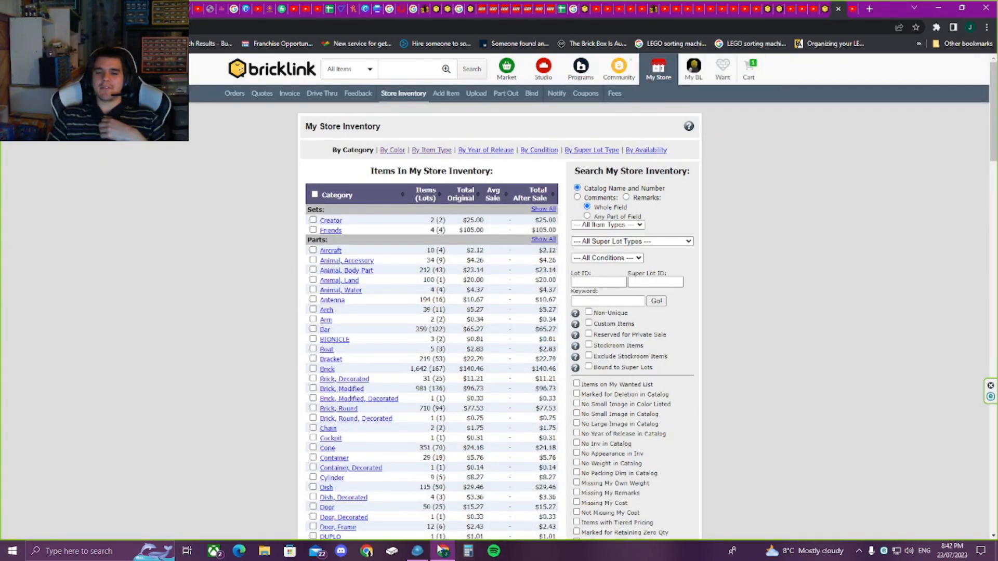
click(439, 557)
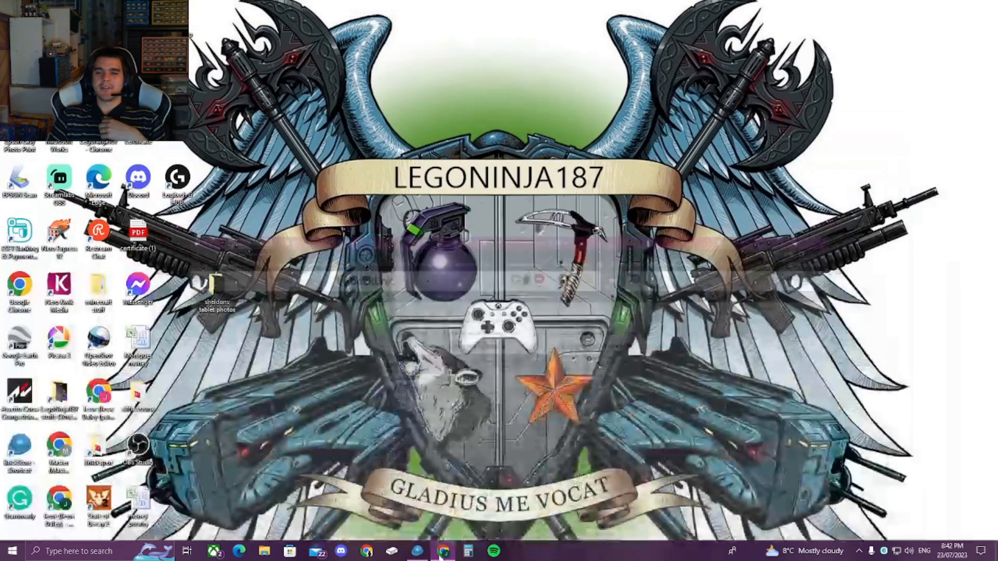
click(441, 557)
click(419, 558)
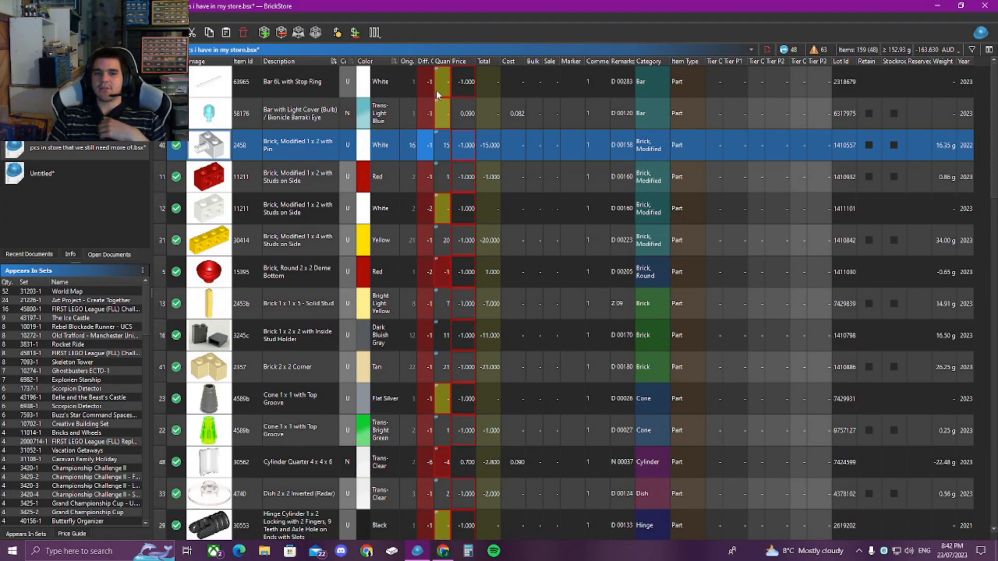
Review the quantity differences and remaining quantities of all lots in the store document, from the bars to the tiles
drag(437, 78, 435, 379)
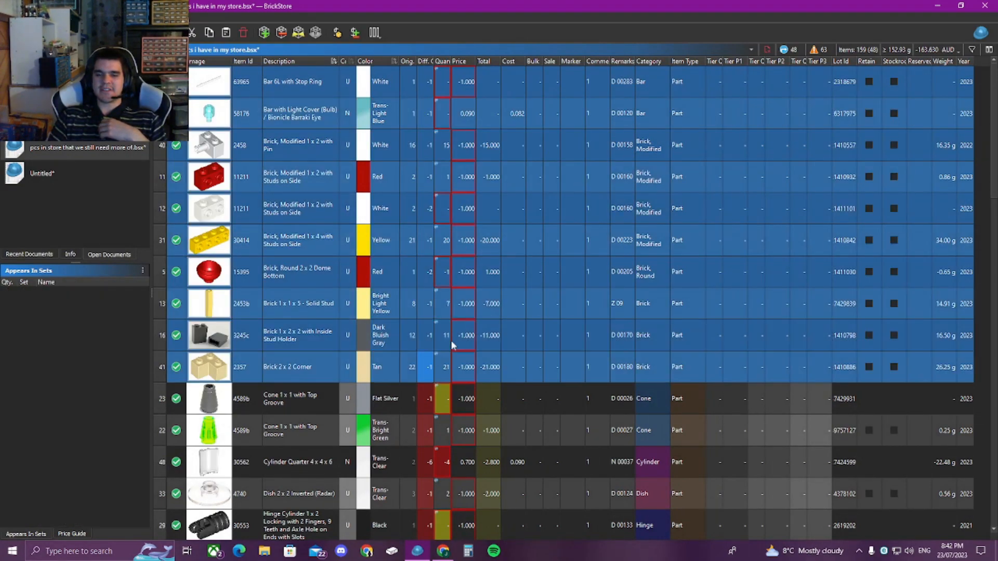
scroll(429, 338, down, 10)
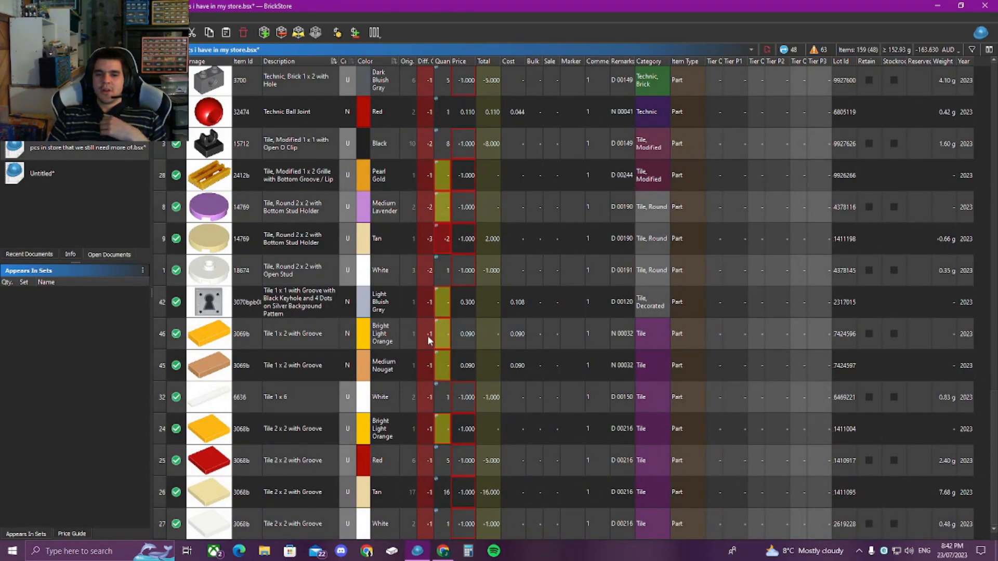
scroll(427, 336, up, 12)
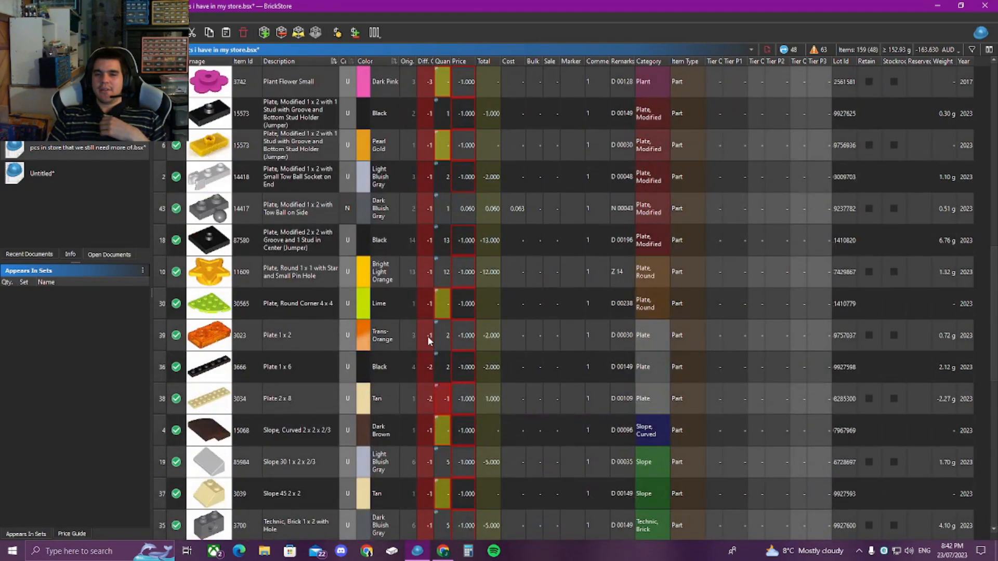
scroll(427, 335, down, 3)
scroll(429, 338, down, 3)
scroll(430, 338, up, 12)
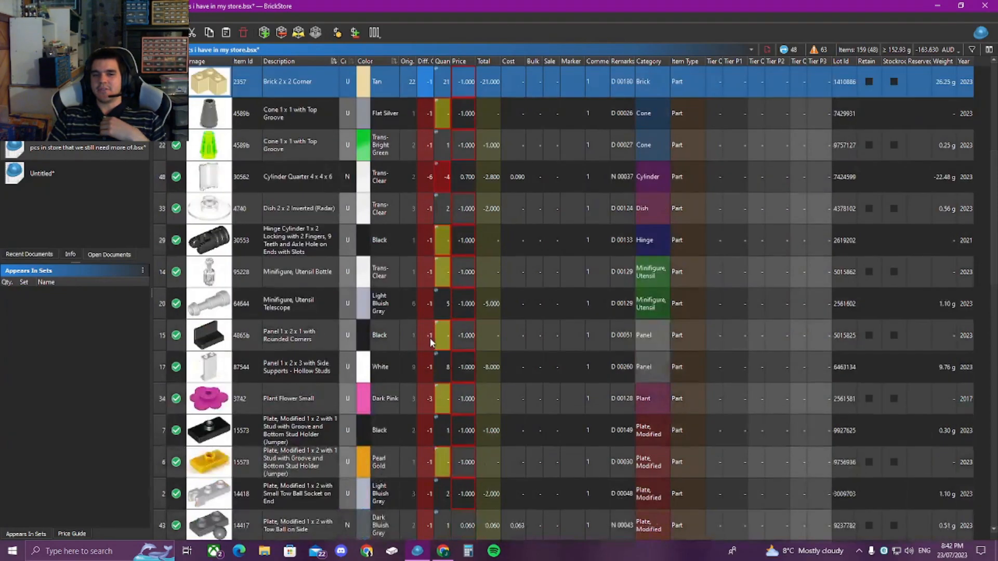
drag(432, 83, 437, 108)
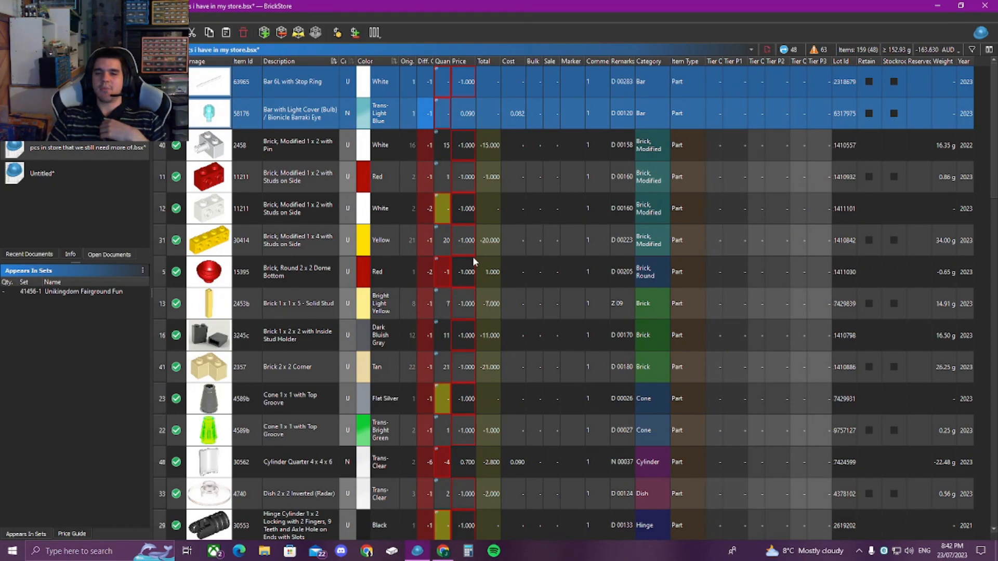
scroll(461, 254, down, 10)
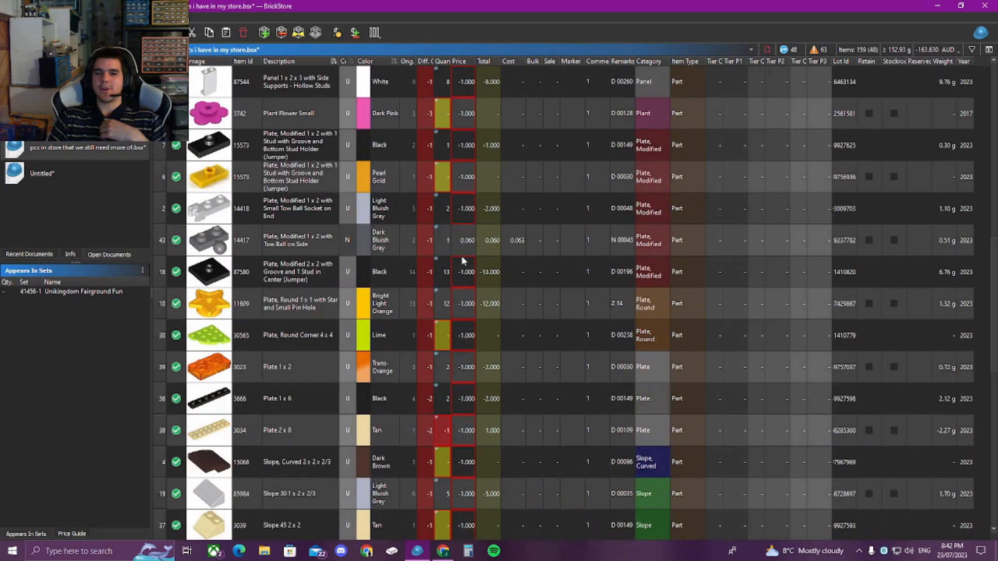
scroll(461, 254, down, 3)
scroll(461, 255, up, 8)
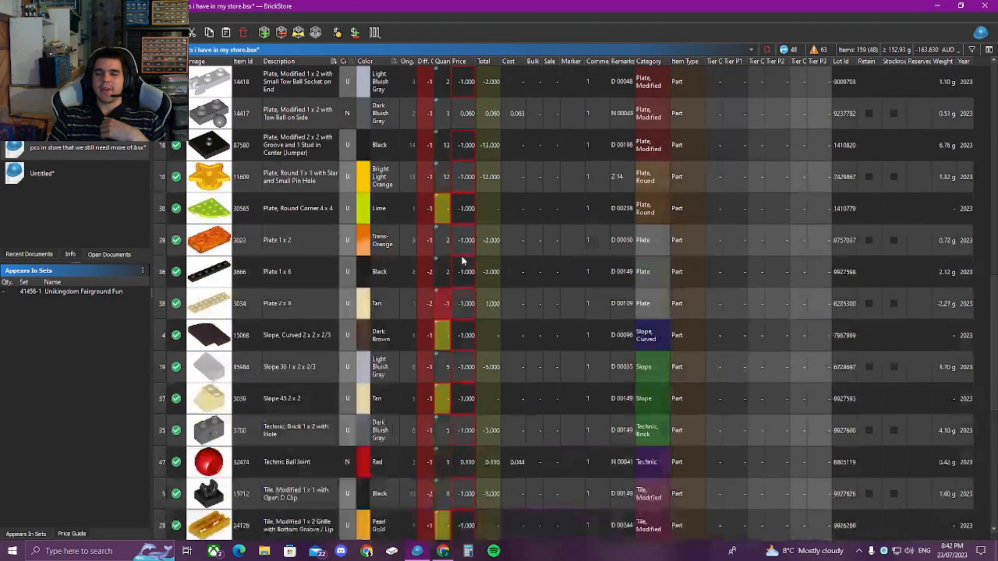
scroll(460, 255, up, 4)
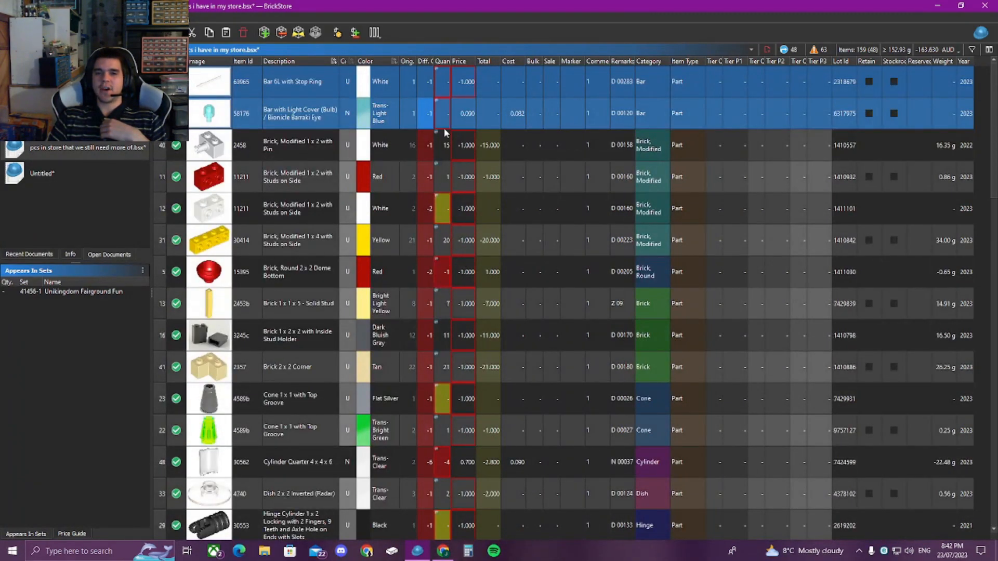